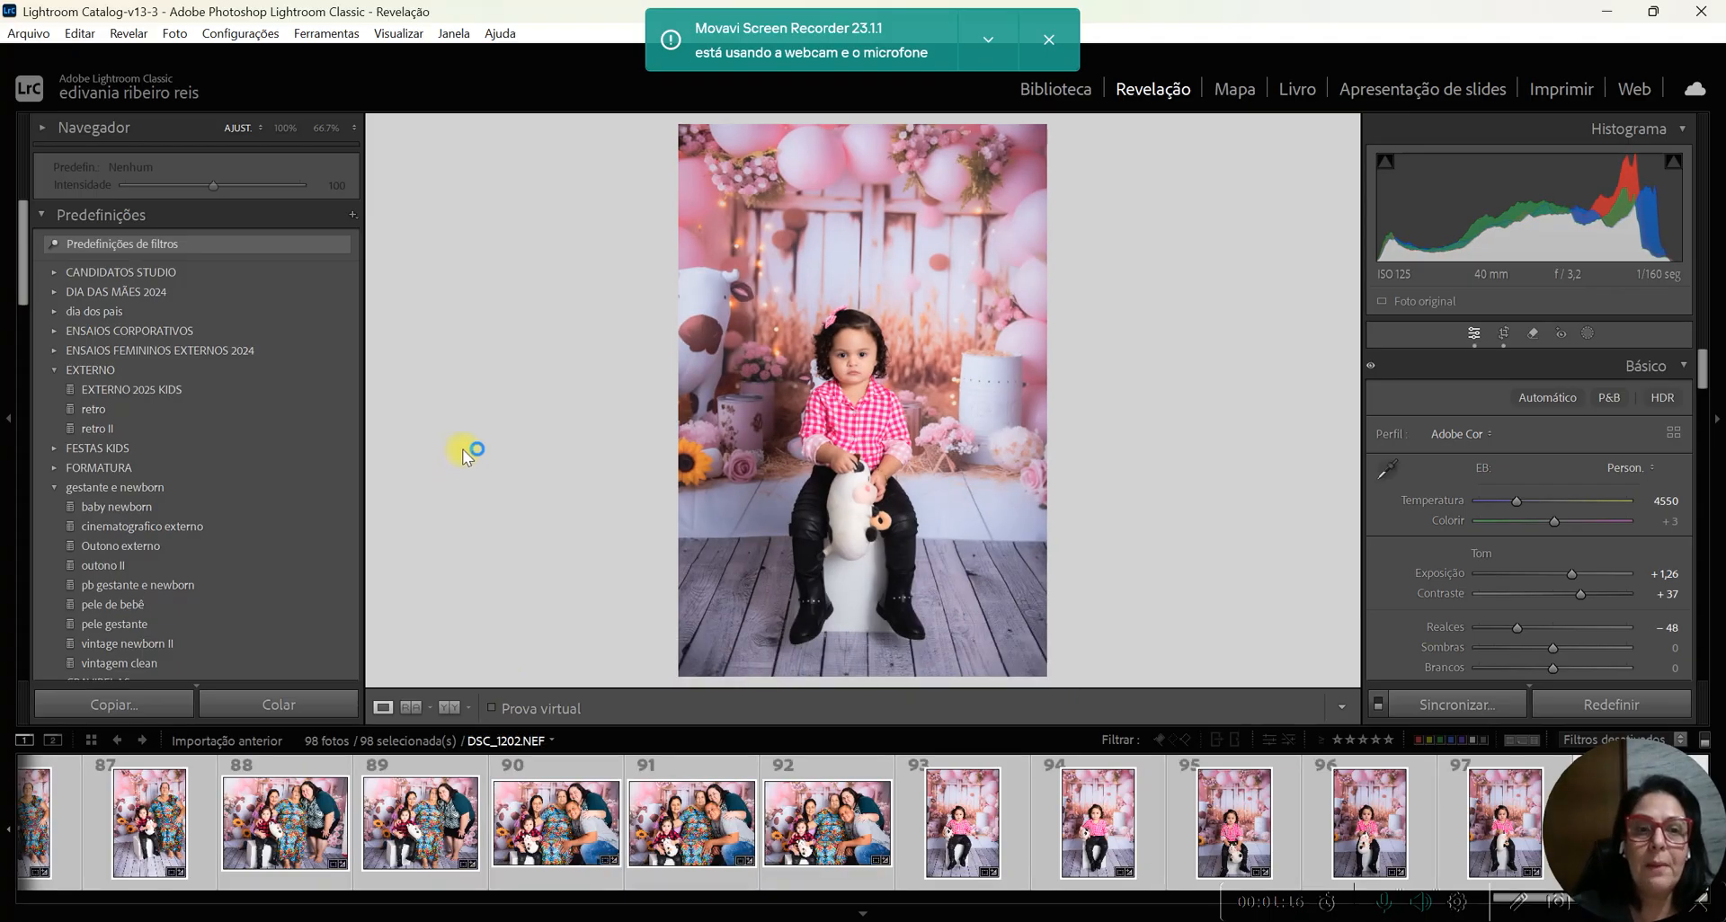
- Start a photo and video import and choose to browse for another source folder
left_click(23, 40)
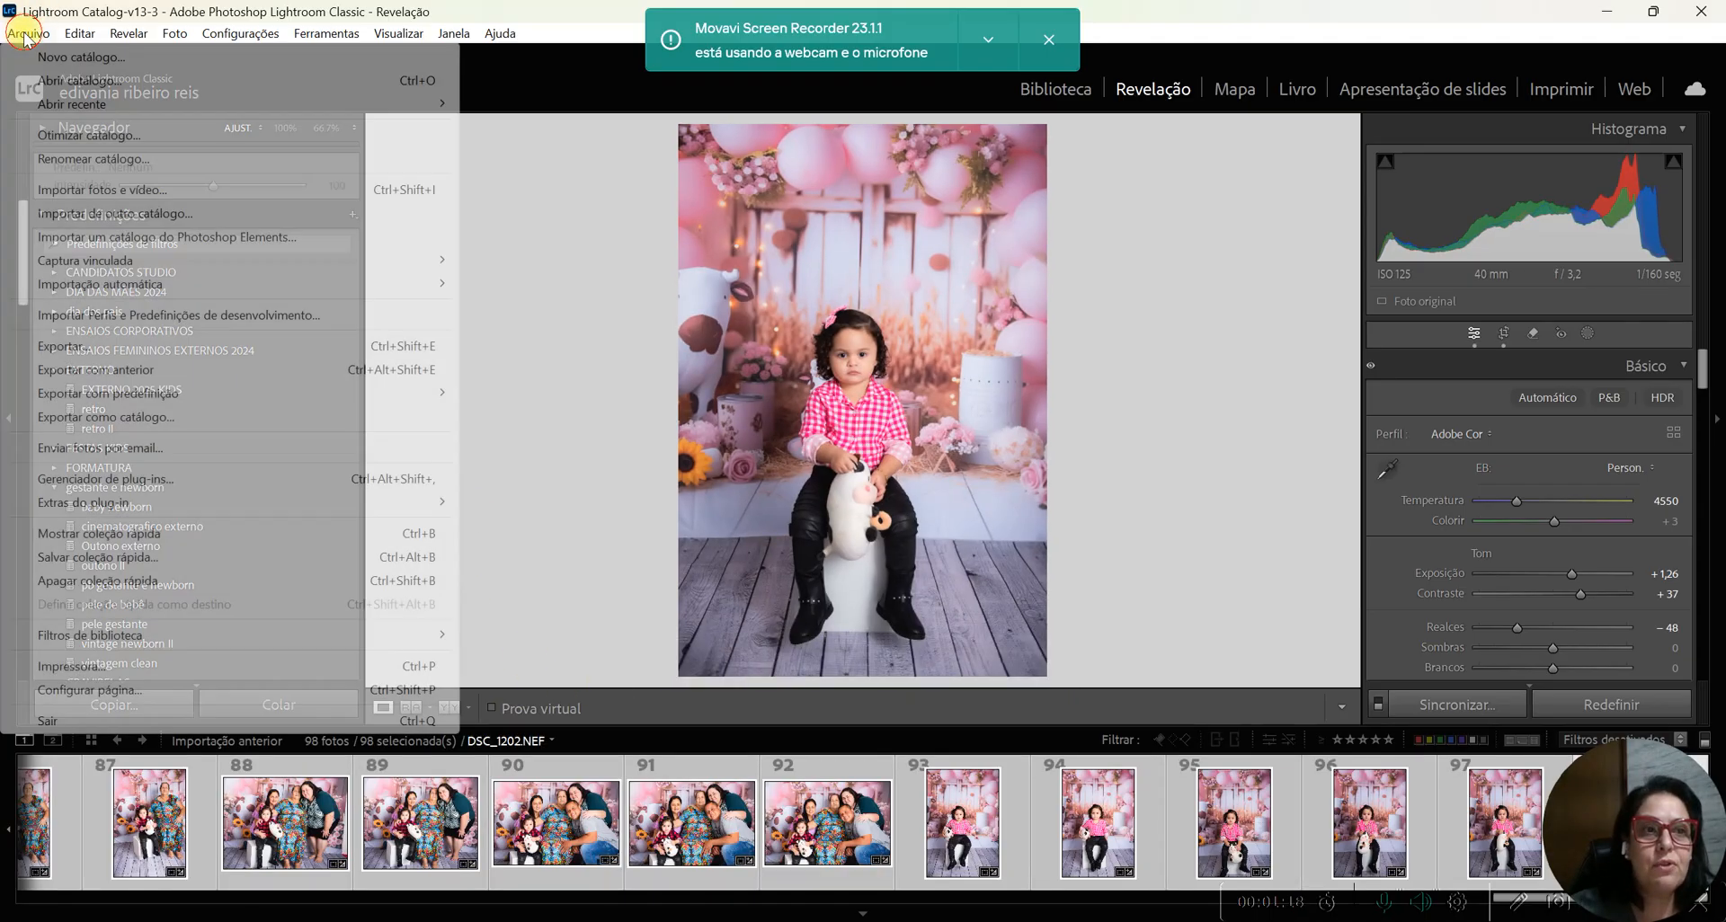
left_click(79, 190)
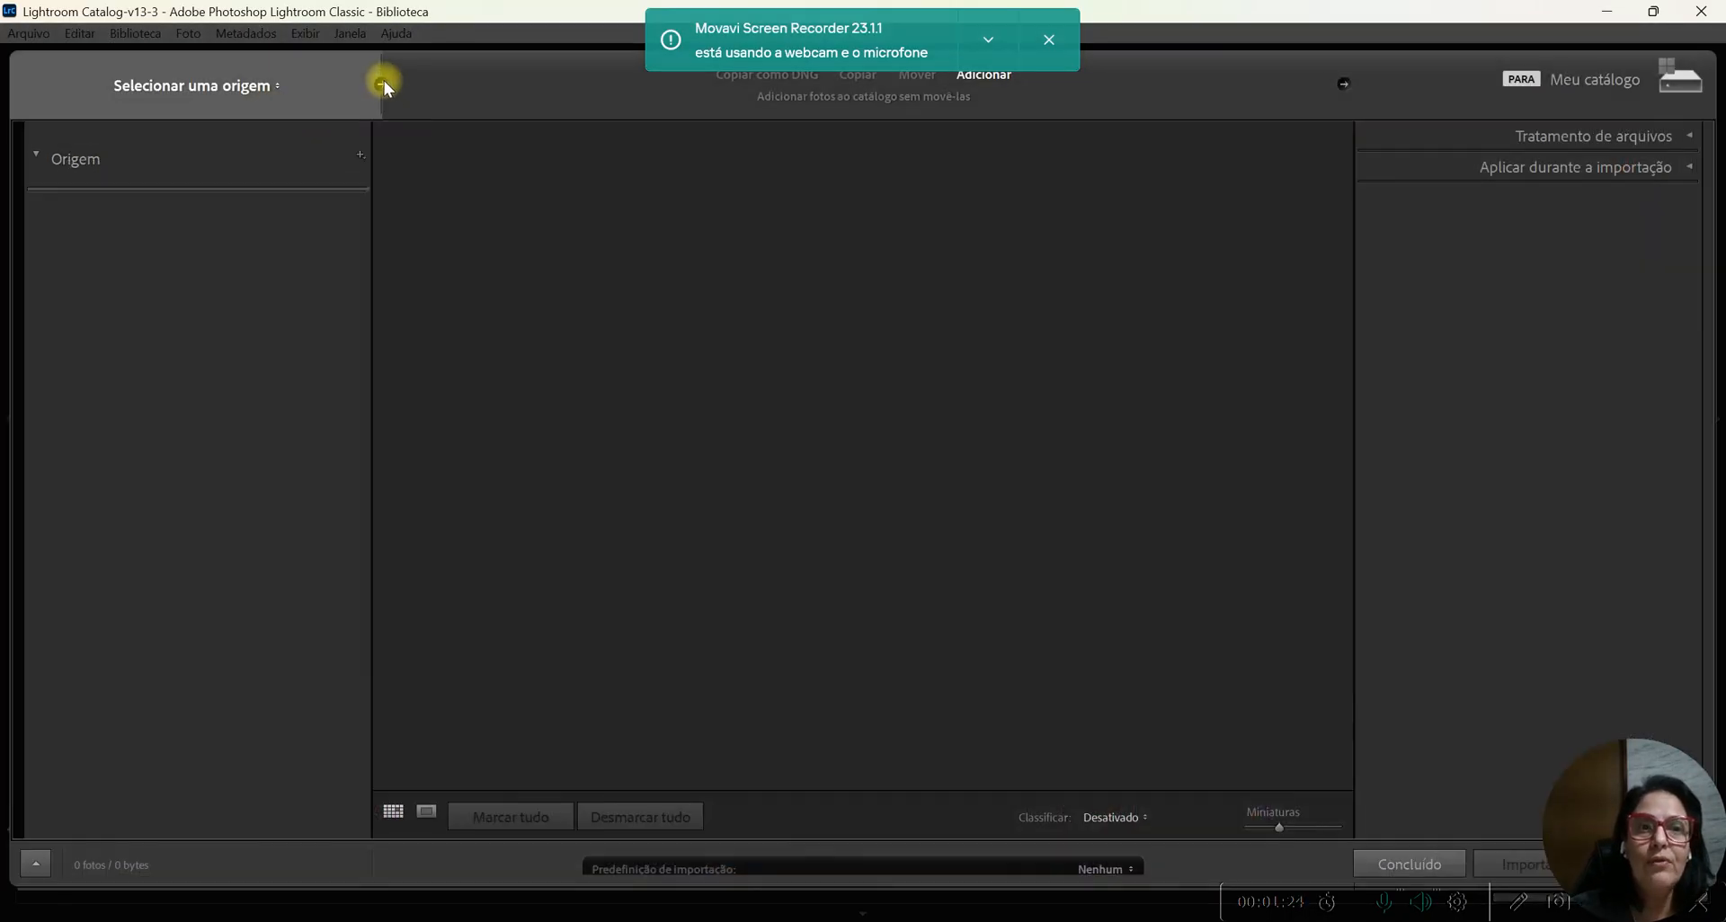
left_click(384, 80)
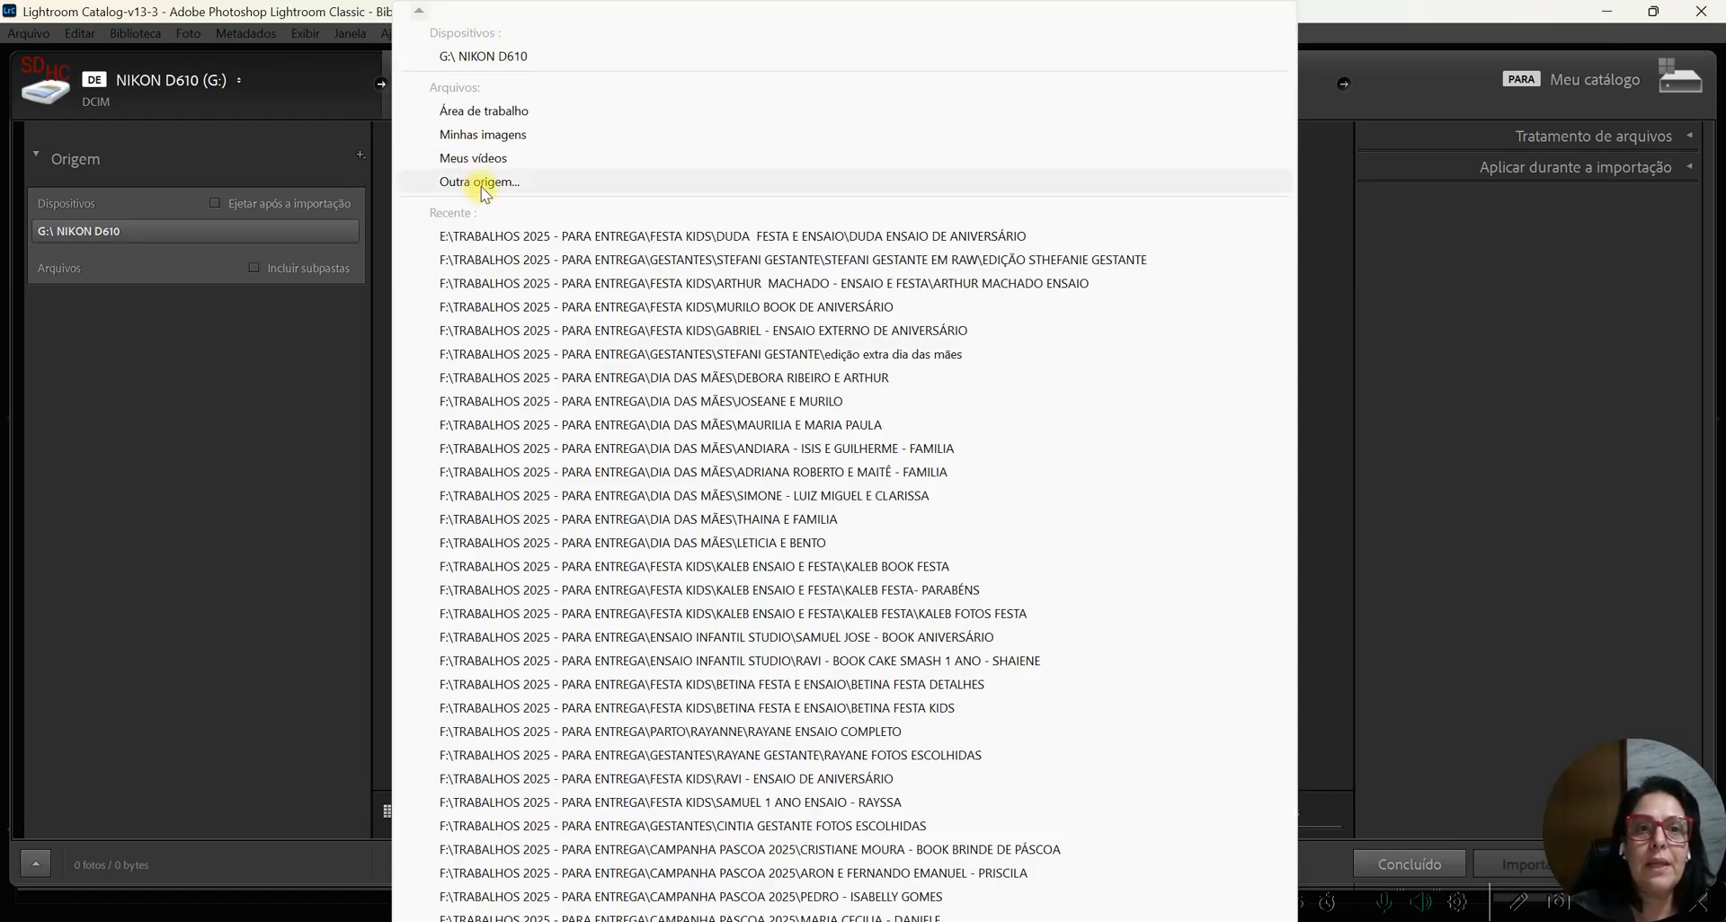
left_click(479, 182)
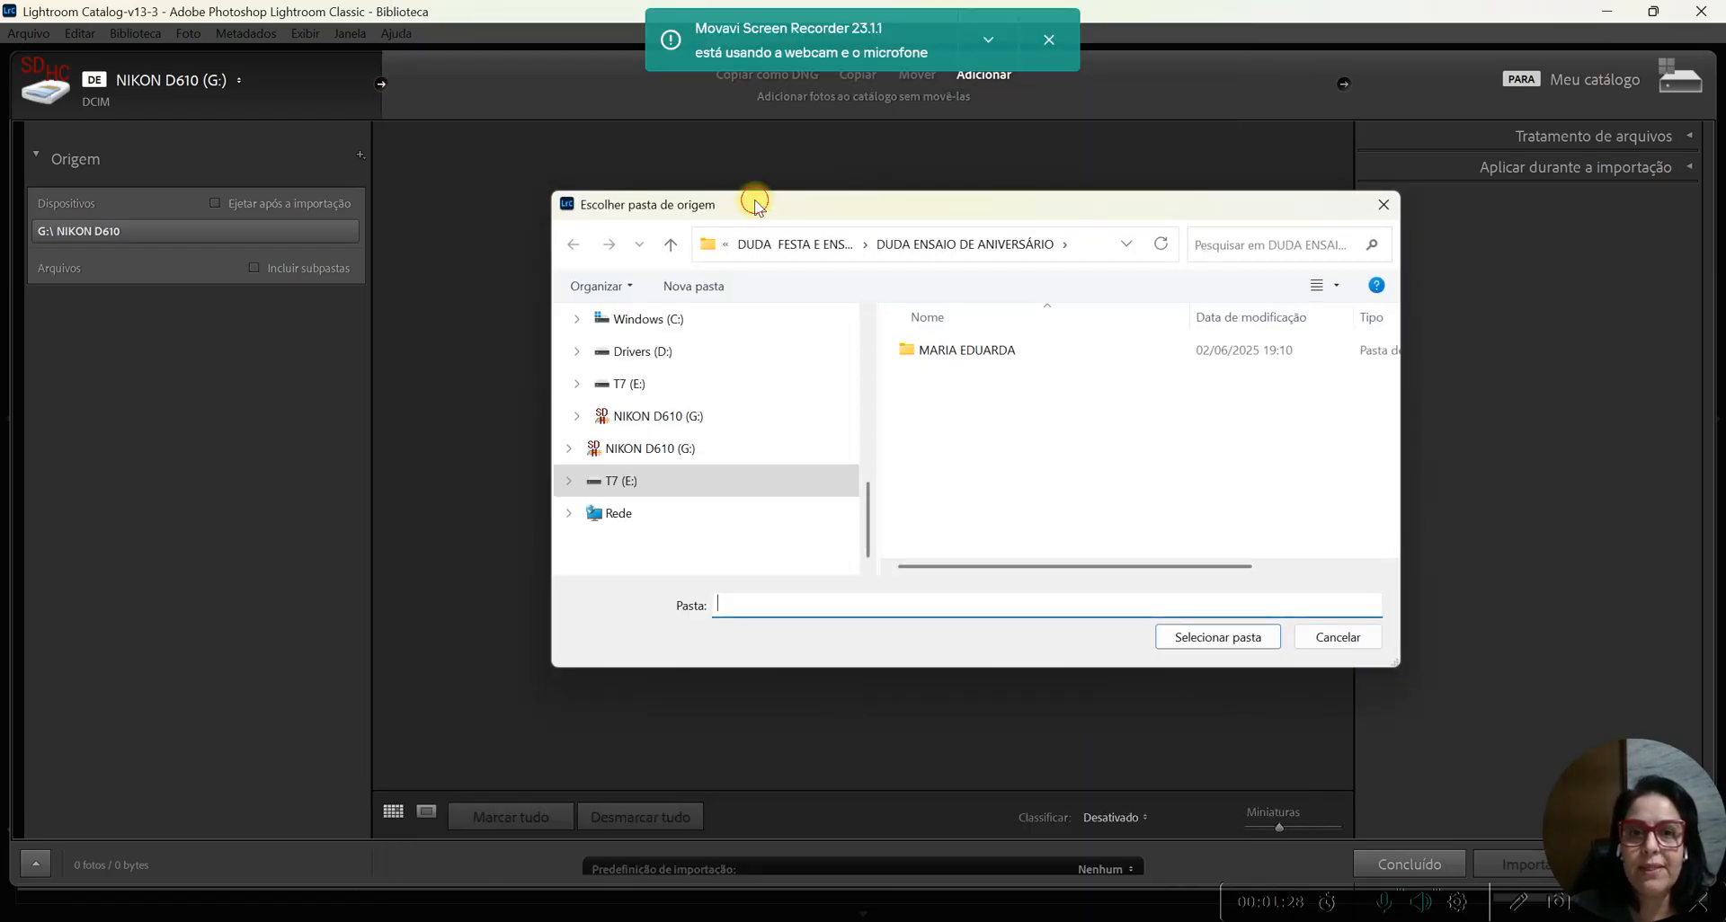
- Set the import source to the client's folder ending in GRAVIBELA, inside TRABALHOS 2025 - PARA ENTREGA > GESTANTES on drive T7 (E:)
left_click_drag(756, 204, 753, 135)
left_click(598, 412)
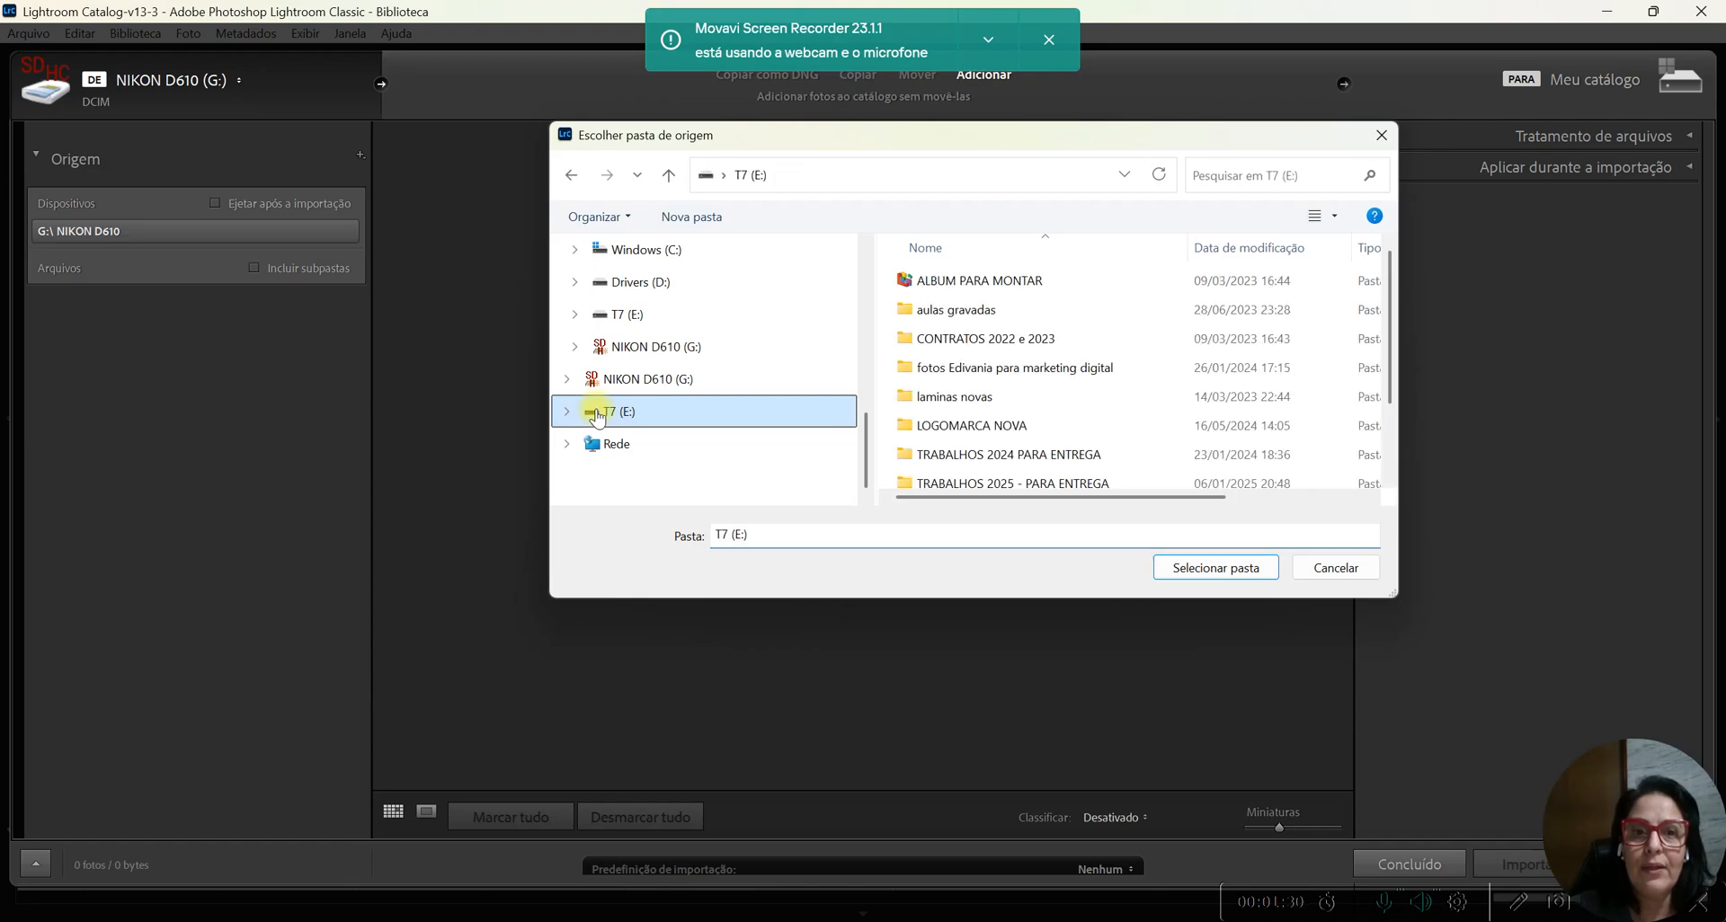
scroll(1002, 329, "down", 1)
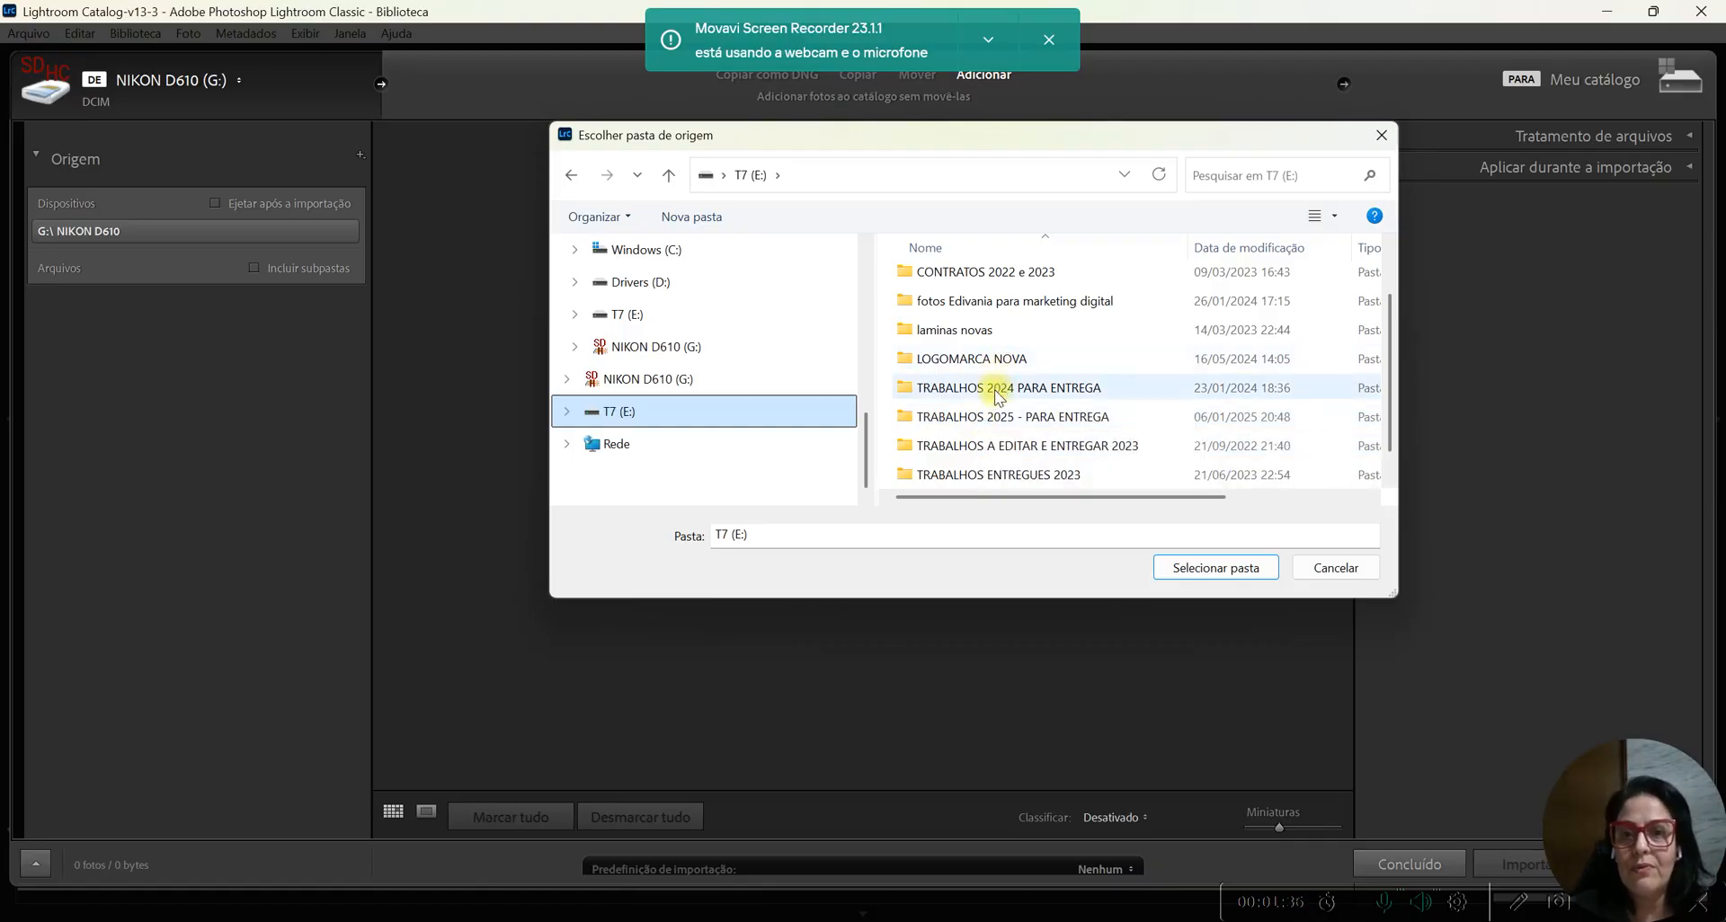
double_click(963, 417)
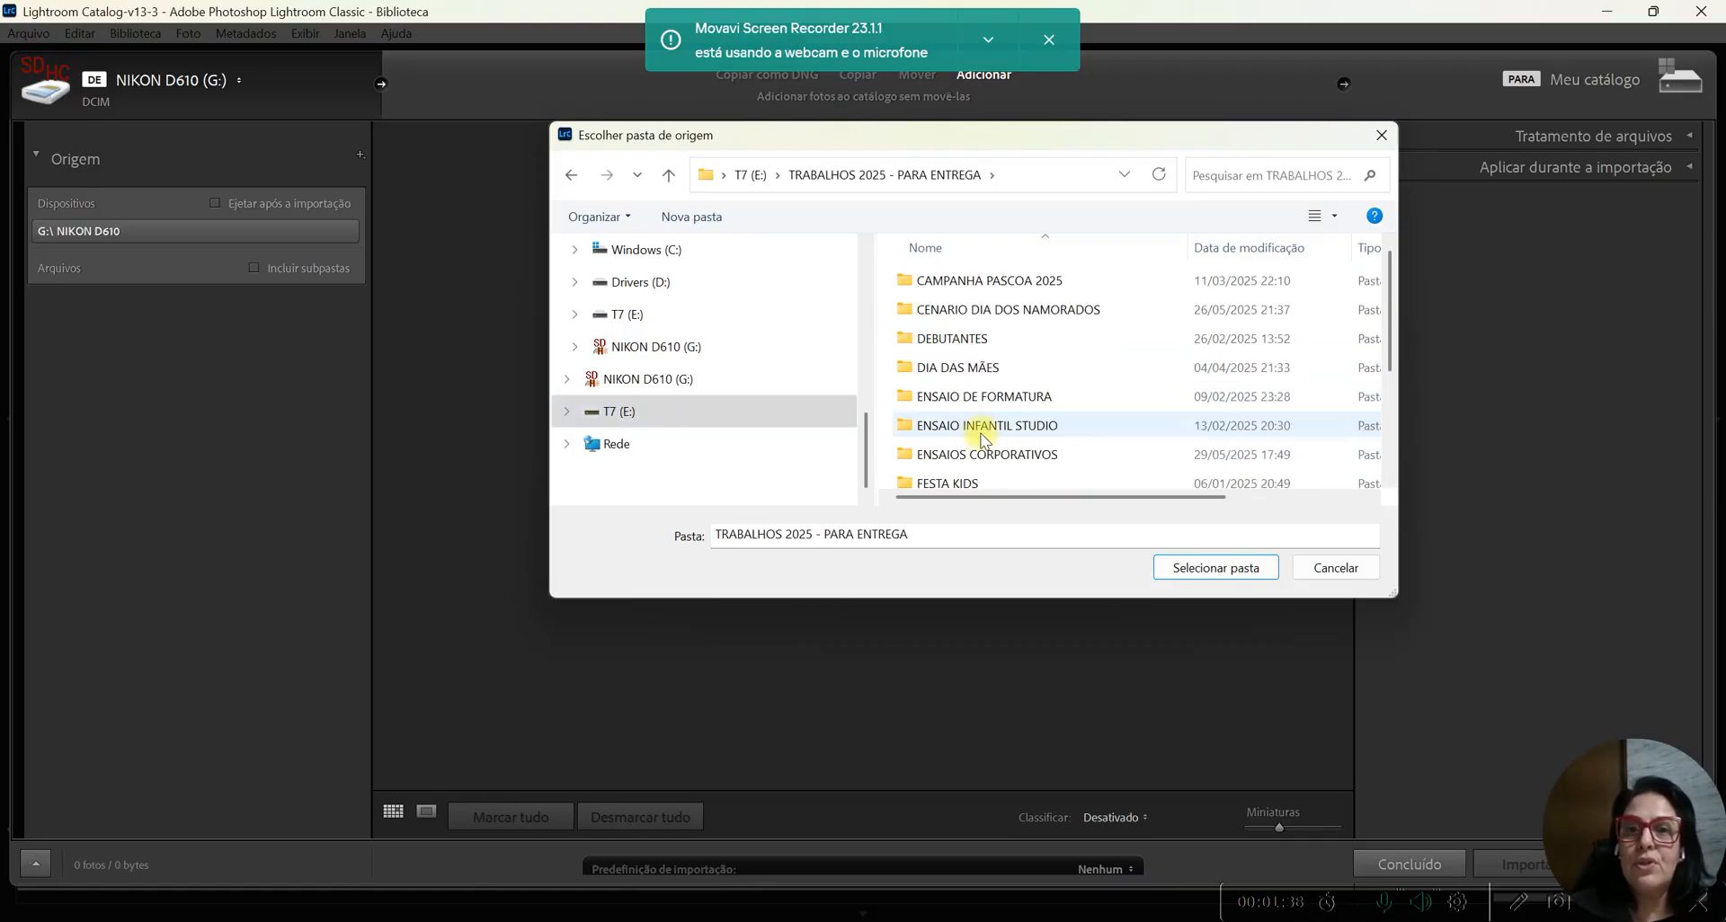
scroll(966, 427, "down", 1)
left_click(967, 474)
double_click(968, 477)
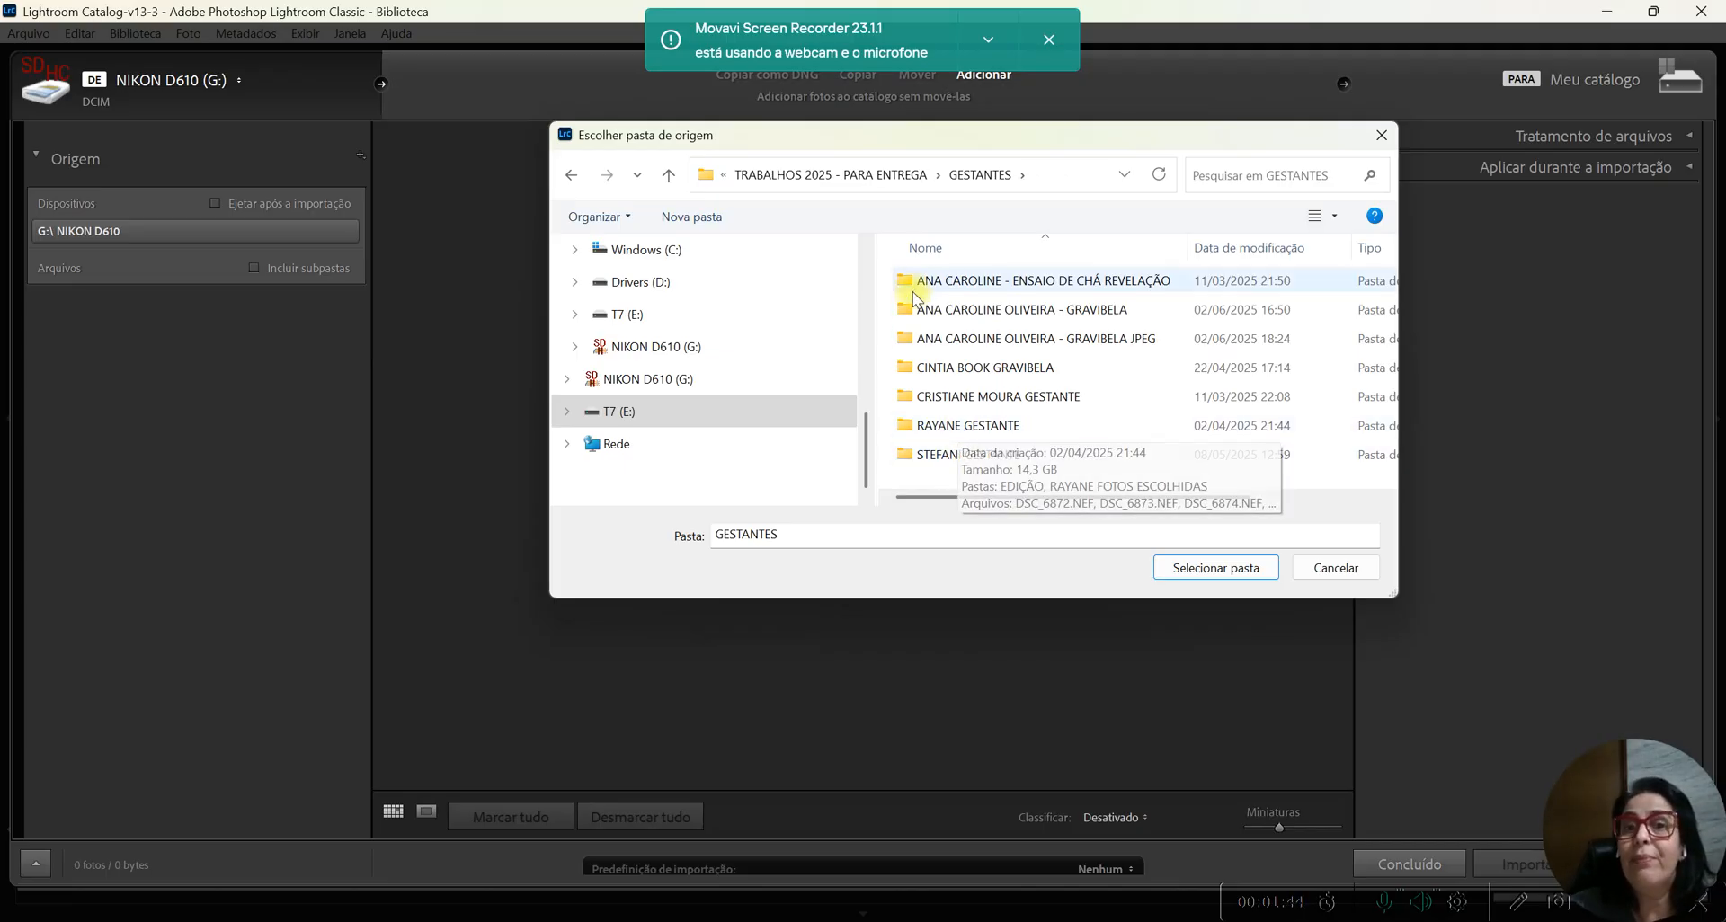
double_click(964, 311)
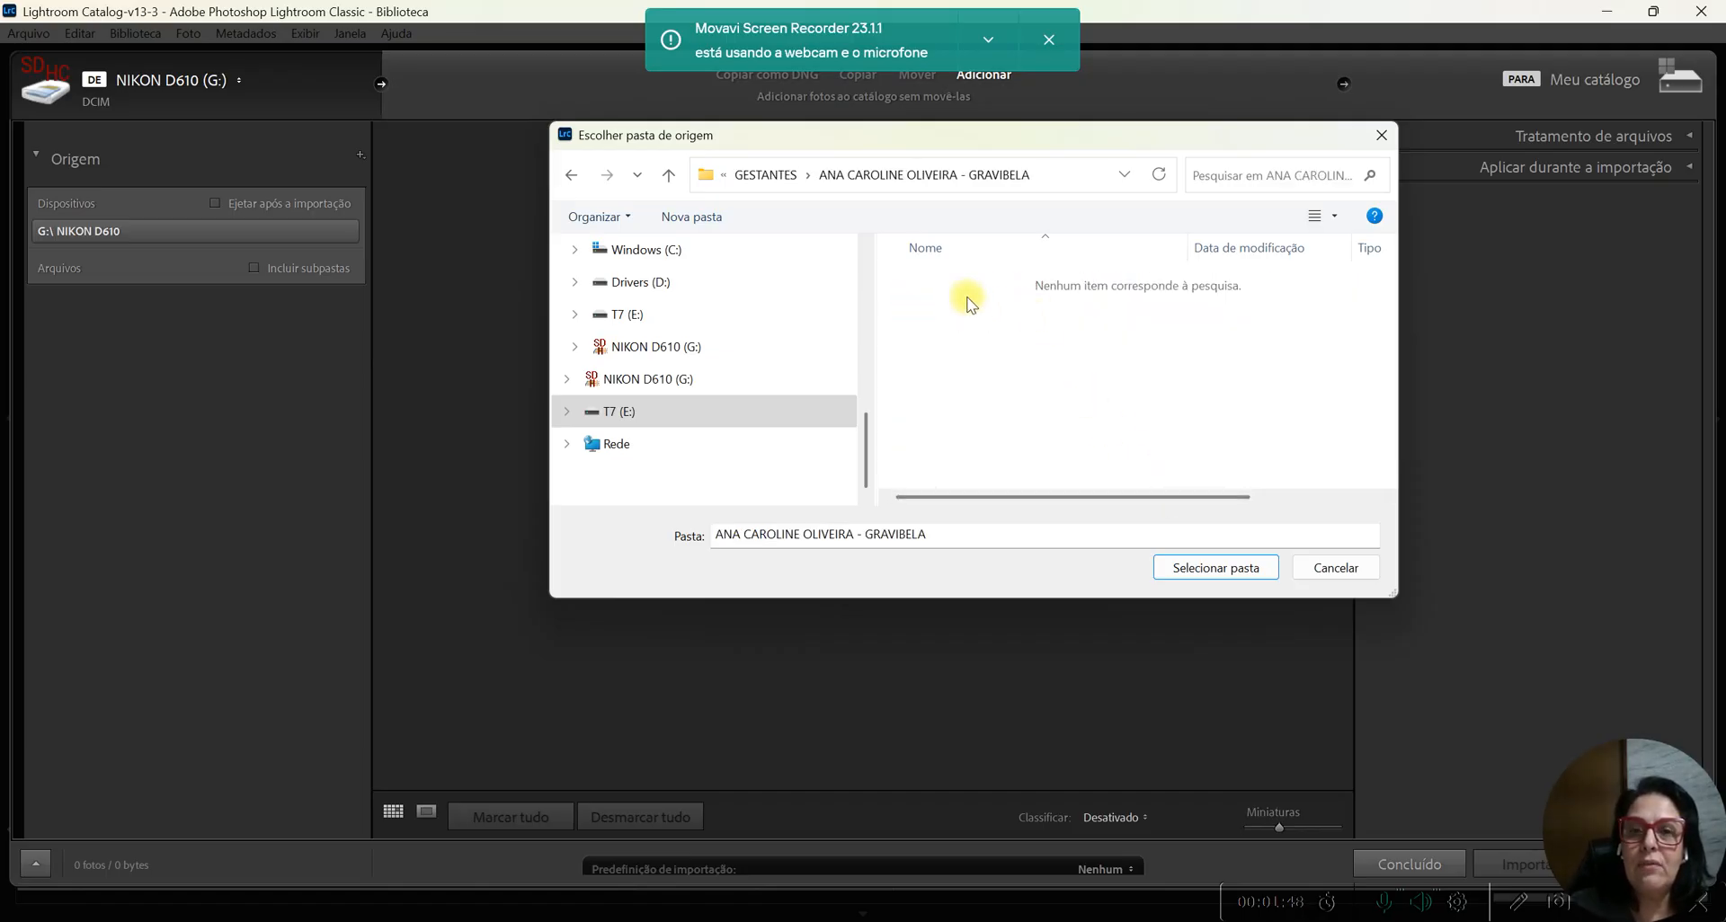
left_click(1208, 570)
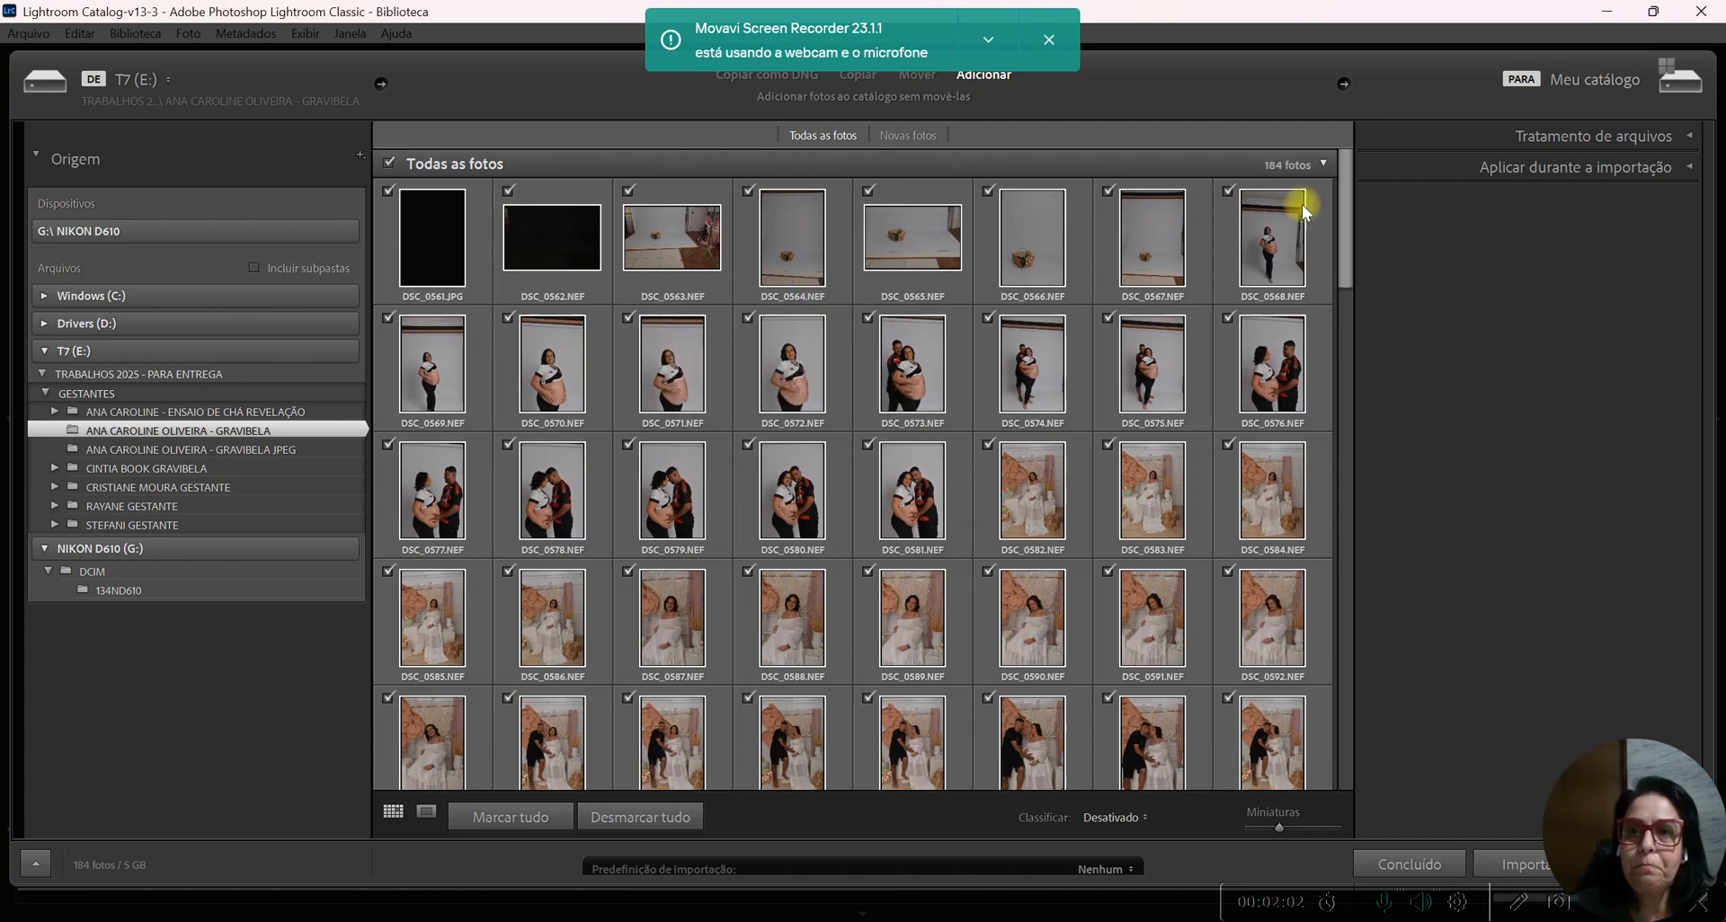
- Review the source folder's checked photos and import them all using the Adicionar option, without moving the files
left_click_drag(1342, 196, 1349, 386)
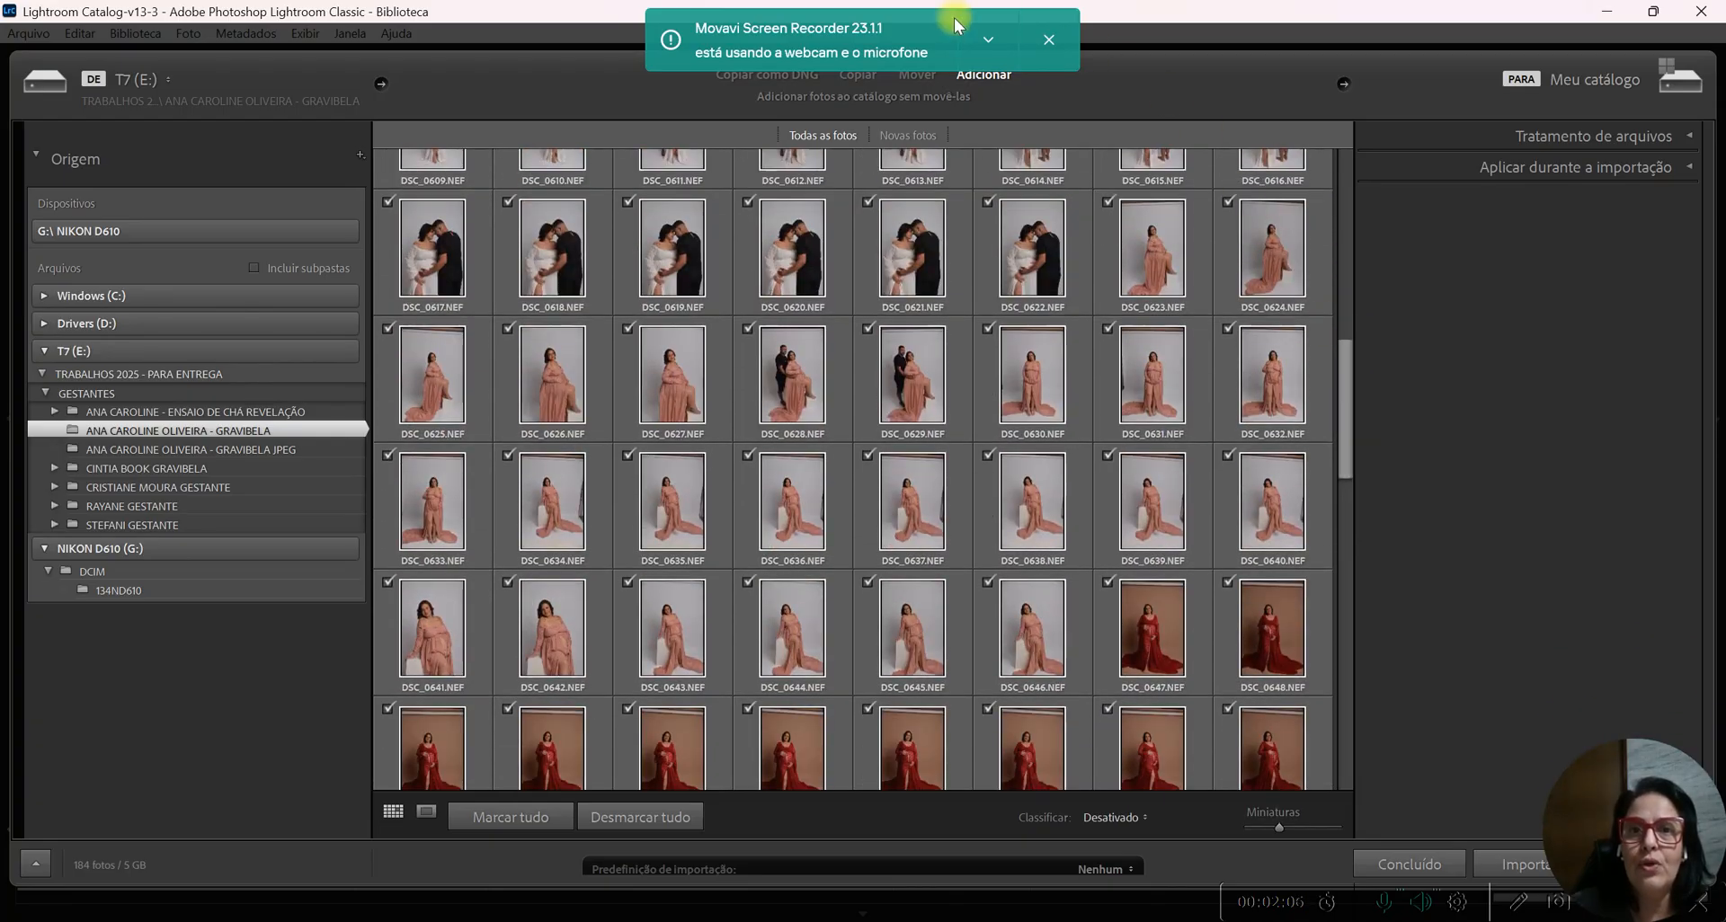
left_click_drag(933, 15, 614, 15)
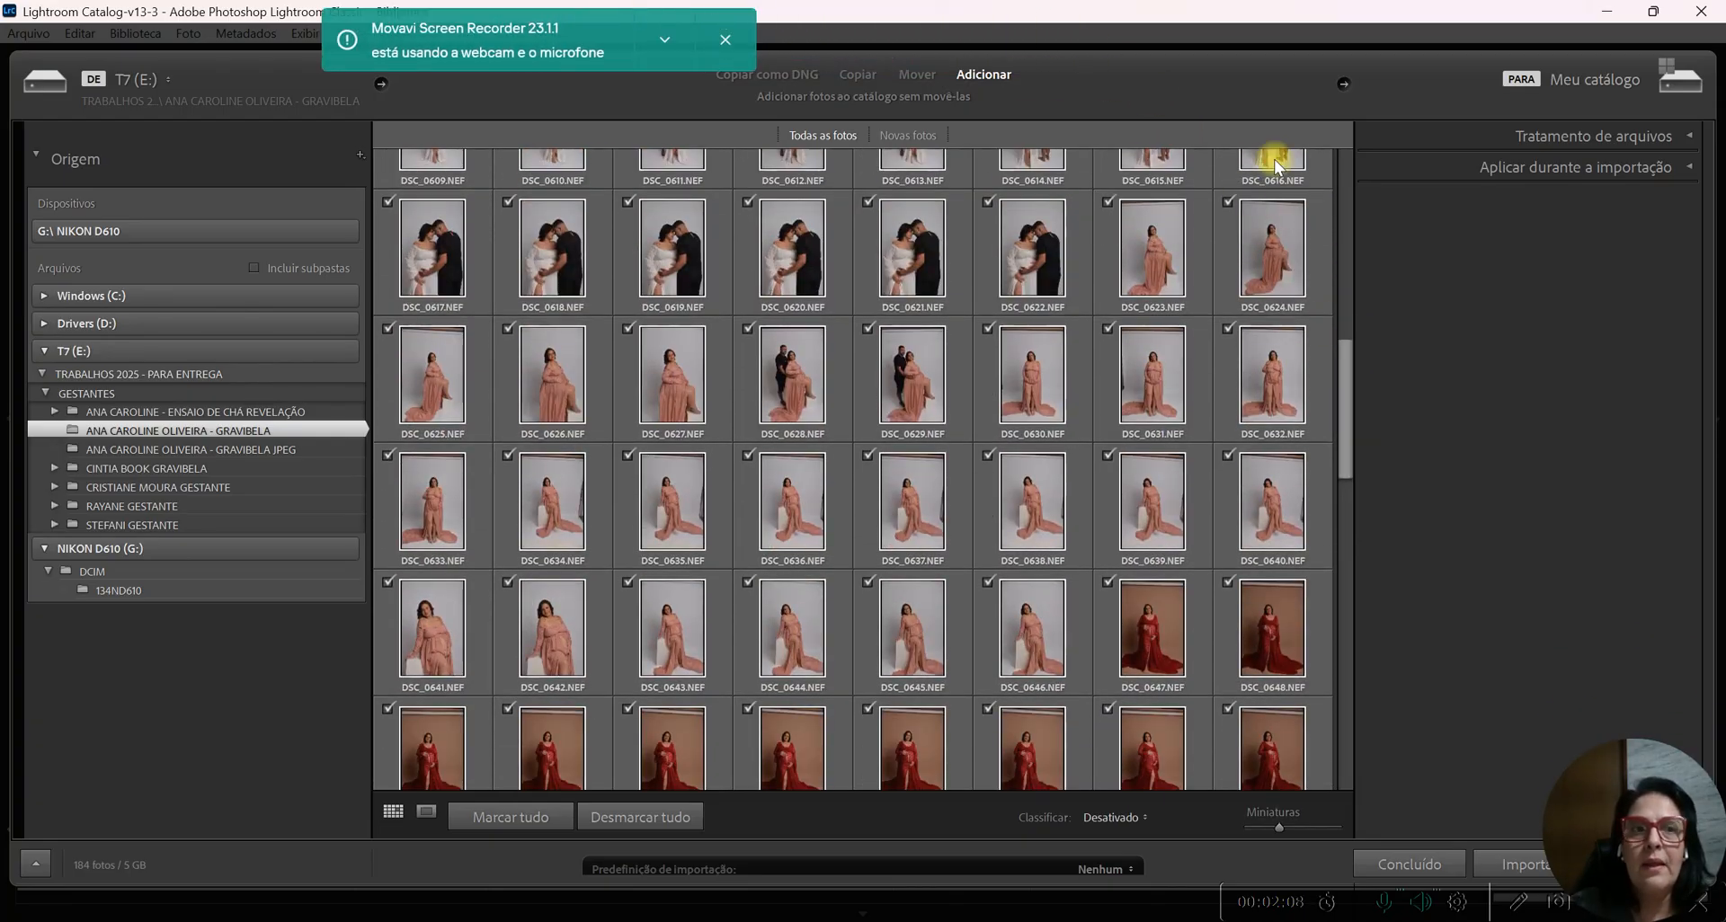
left_click_drag(1333, 378, 1365, 433)
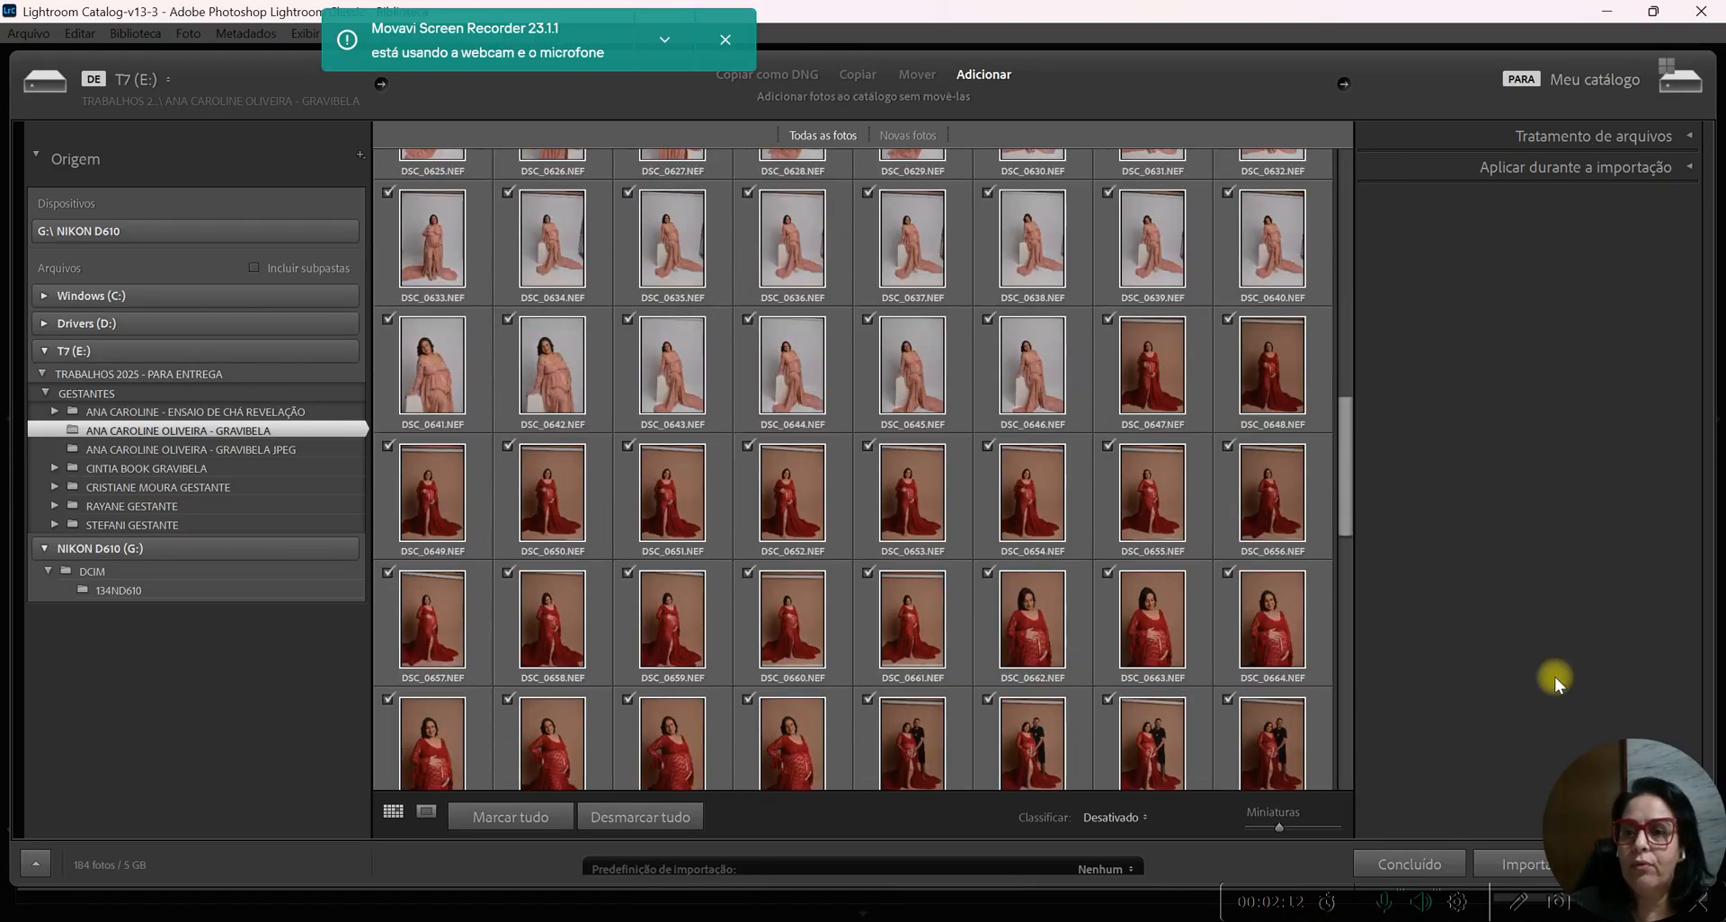
left_click(1526, 867)
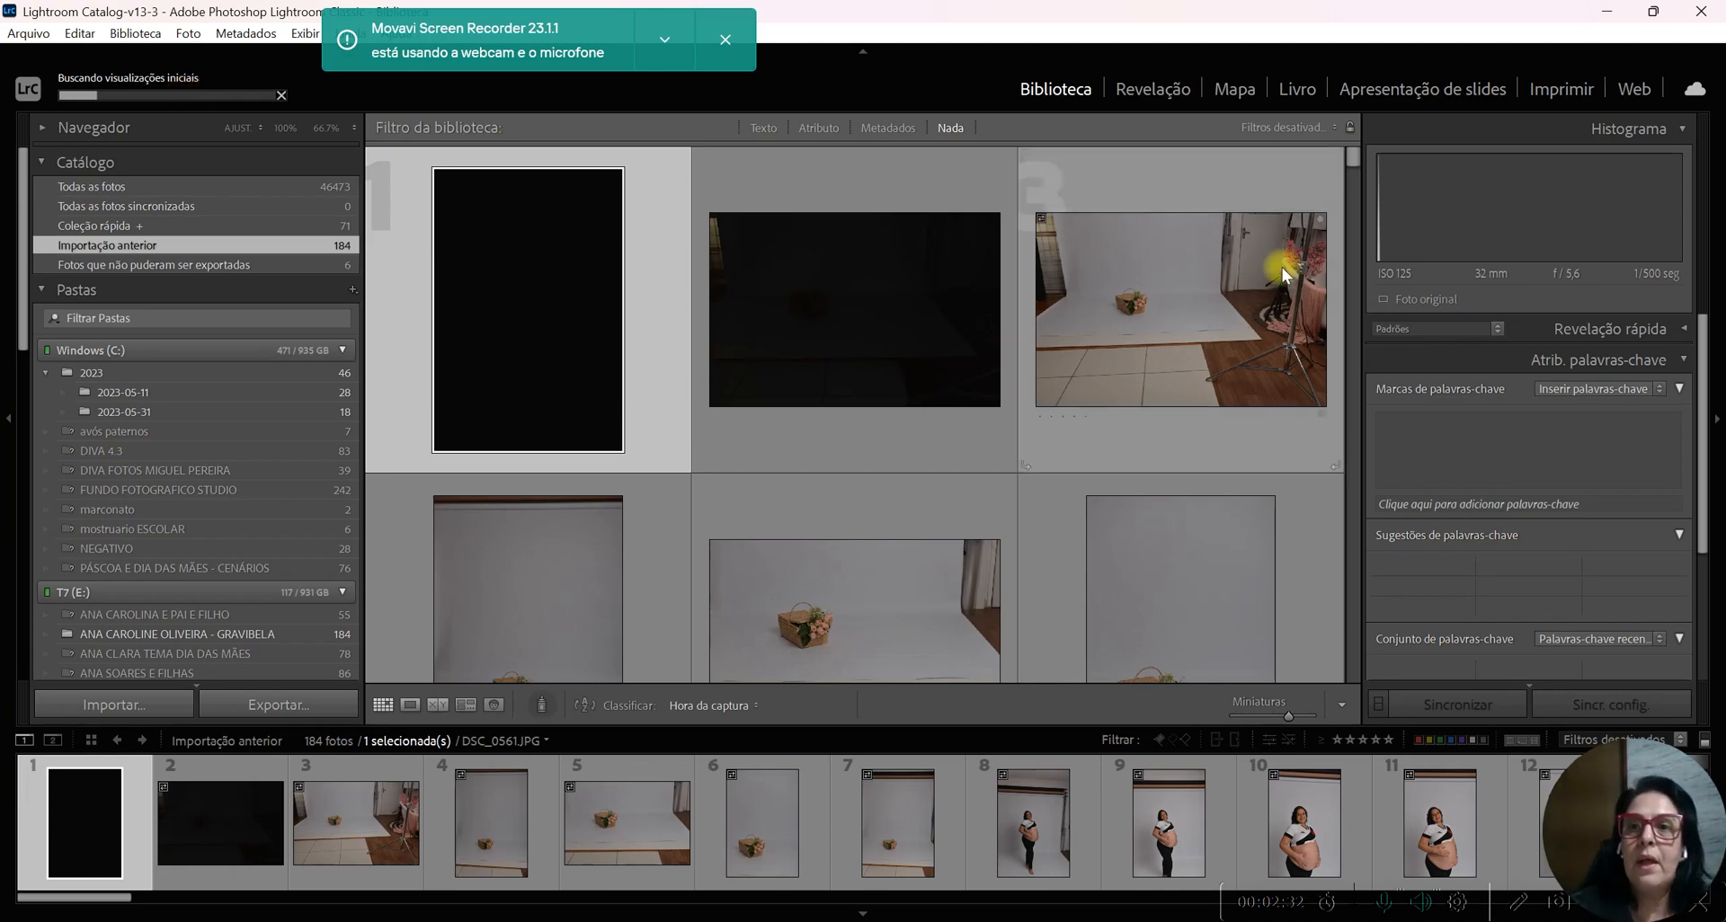
- Examine the first imported photos in the Library grid, from the empty backdrop shots to the first portraits
left_click_drag(1358, 162, 1363, 167)
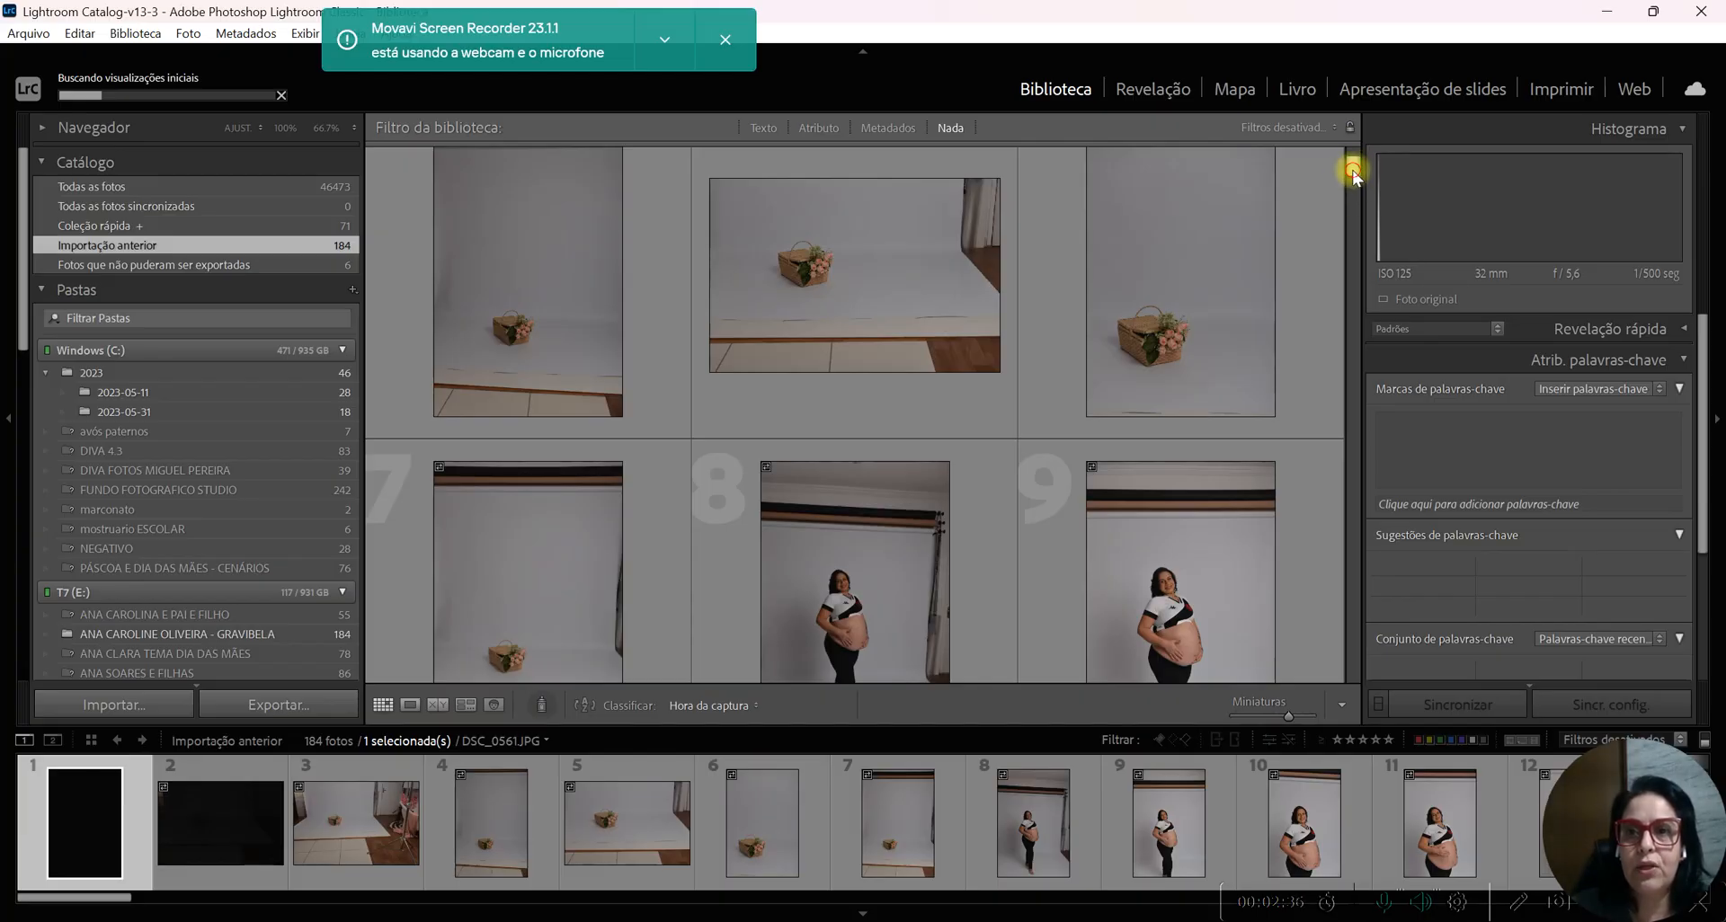
left_click_drag(1352, 163, 1355, 157)
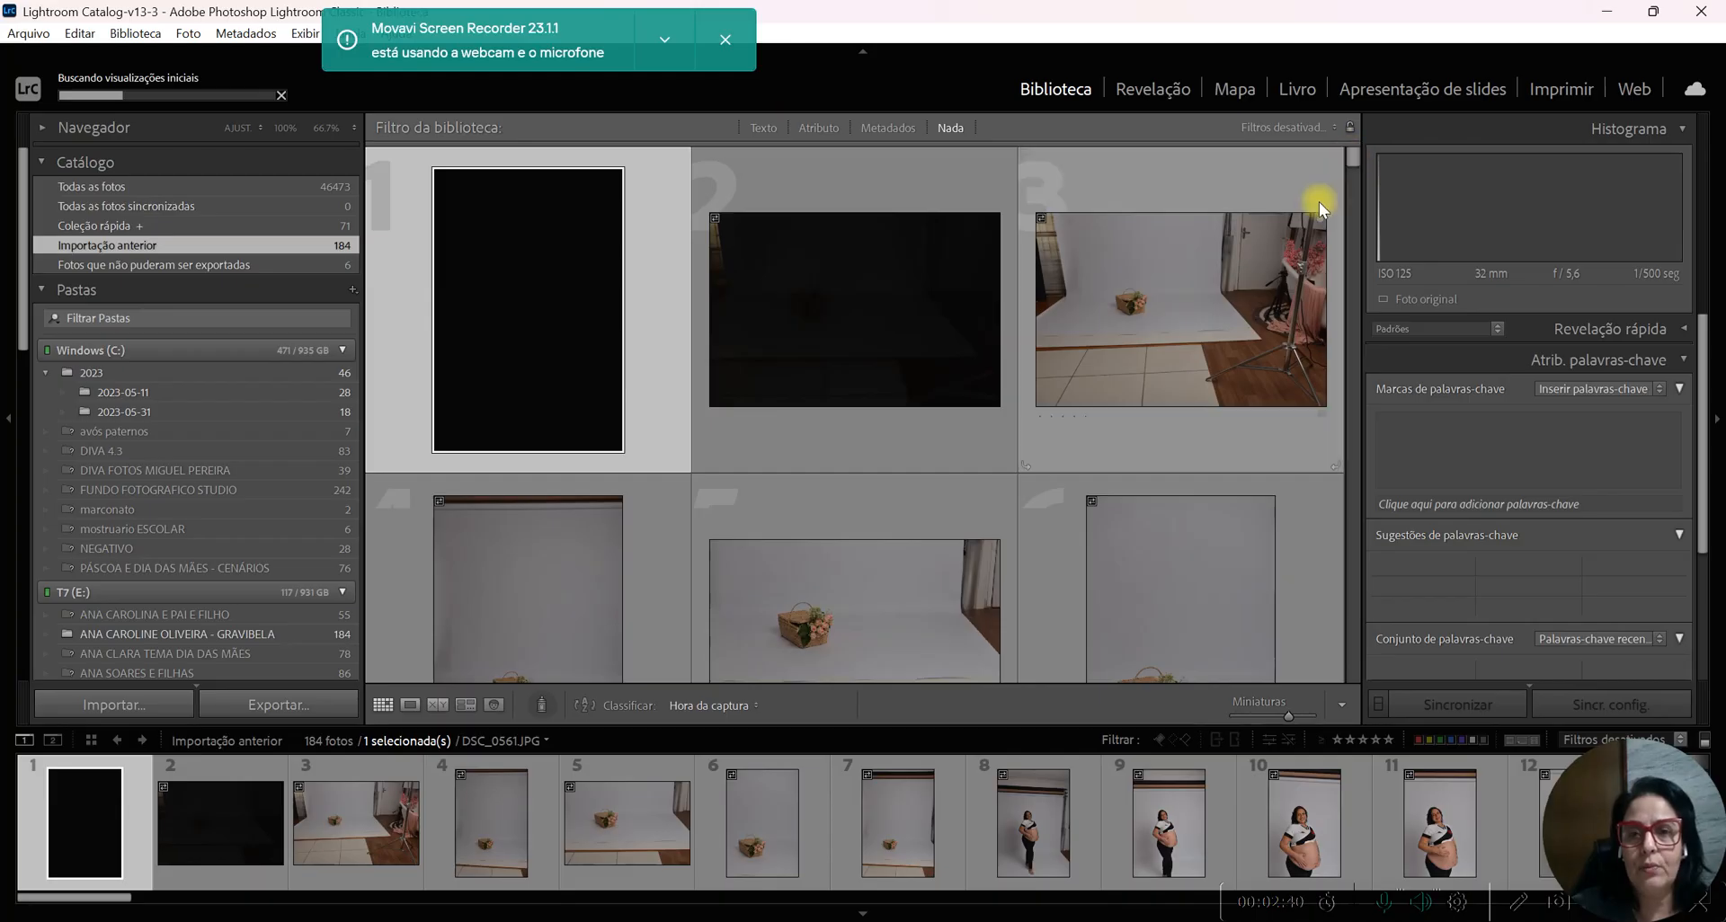
scroll(1319, 202, "down", 2)
scroll(1319, 201, "down", 3)
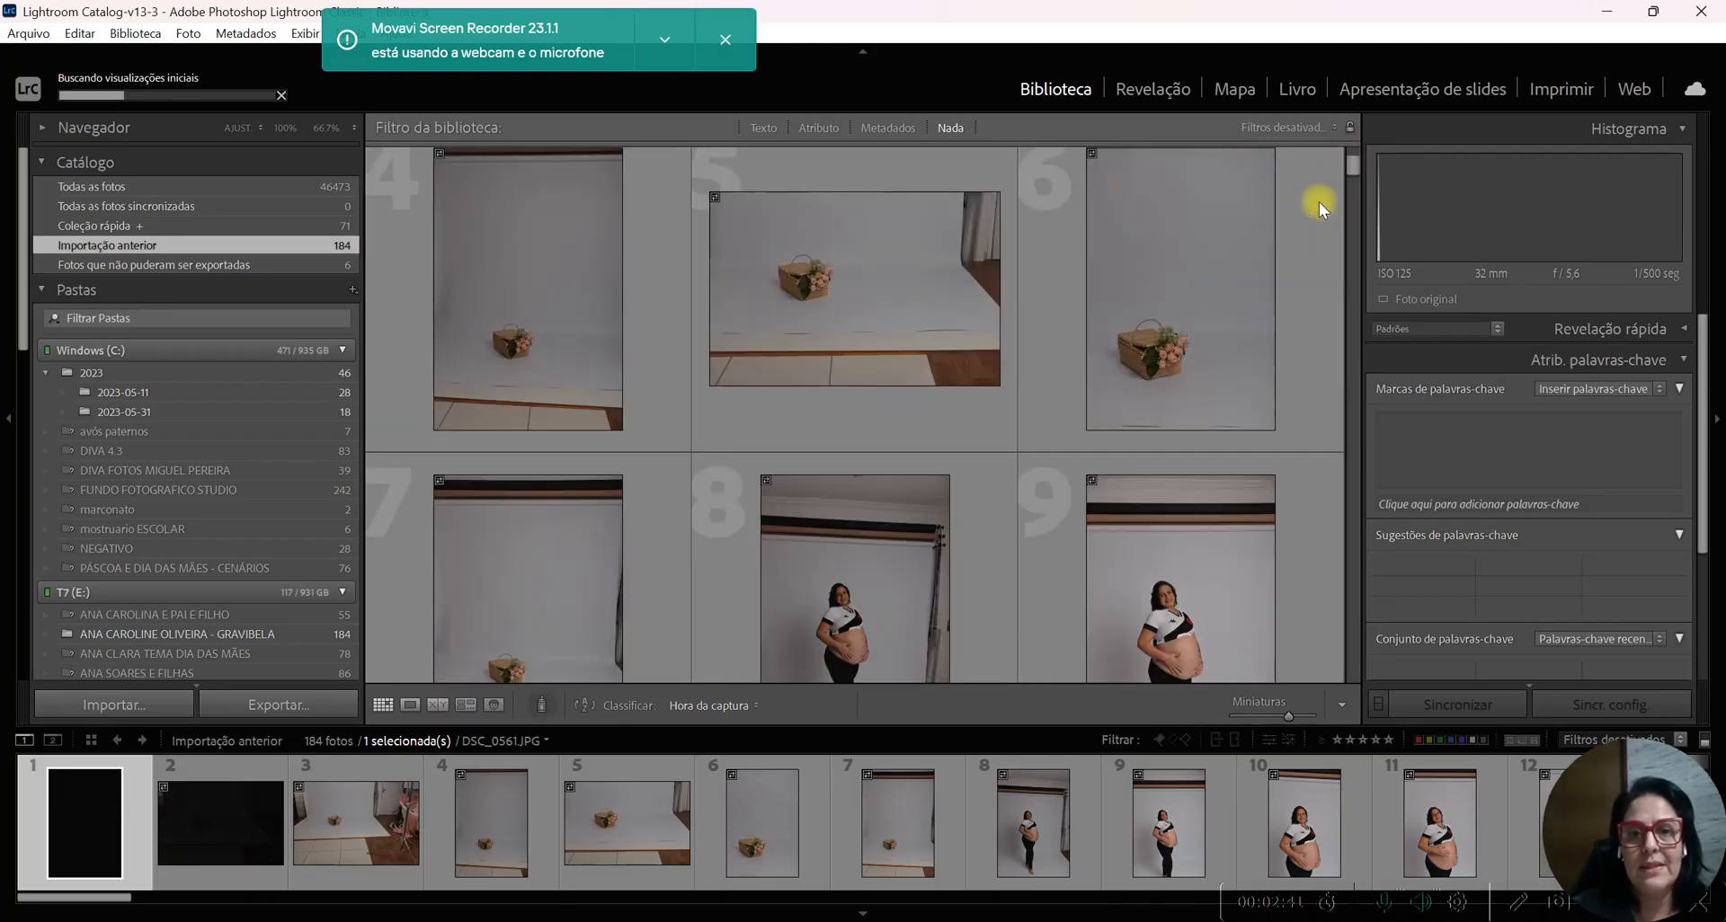
scroll(1319, 201, "up", 3)
scroll(1319, 202, "up", 2)
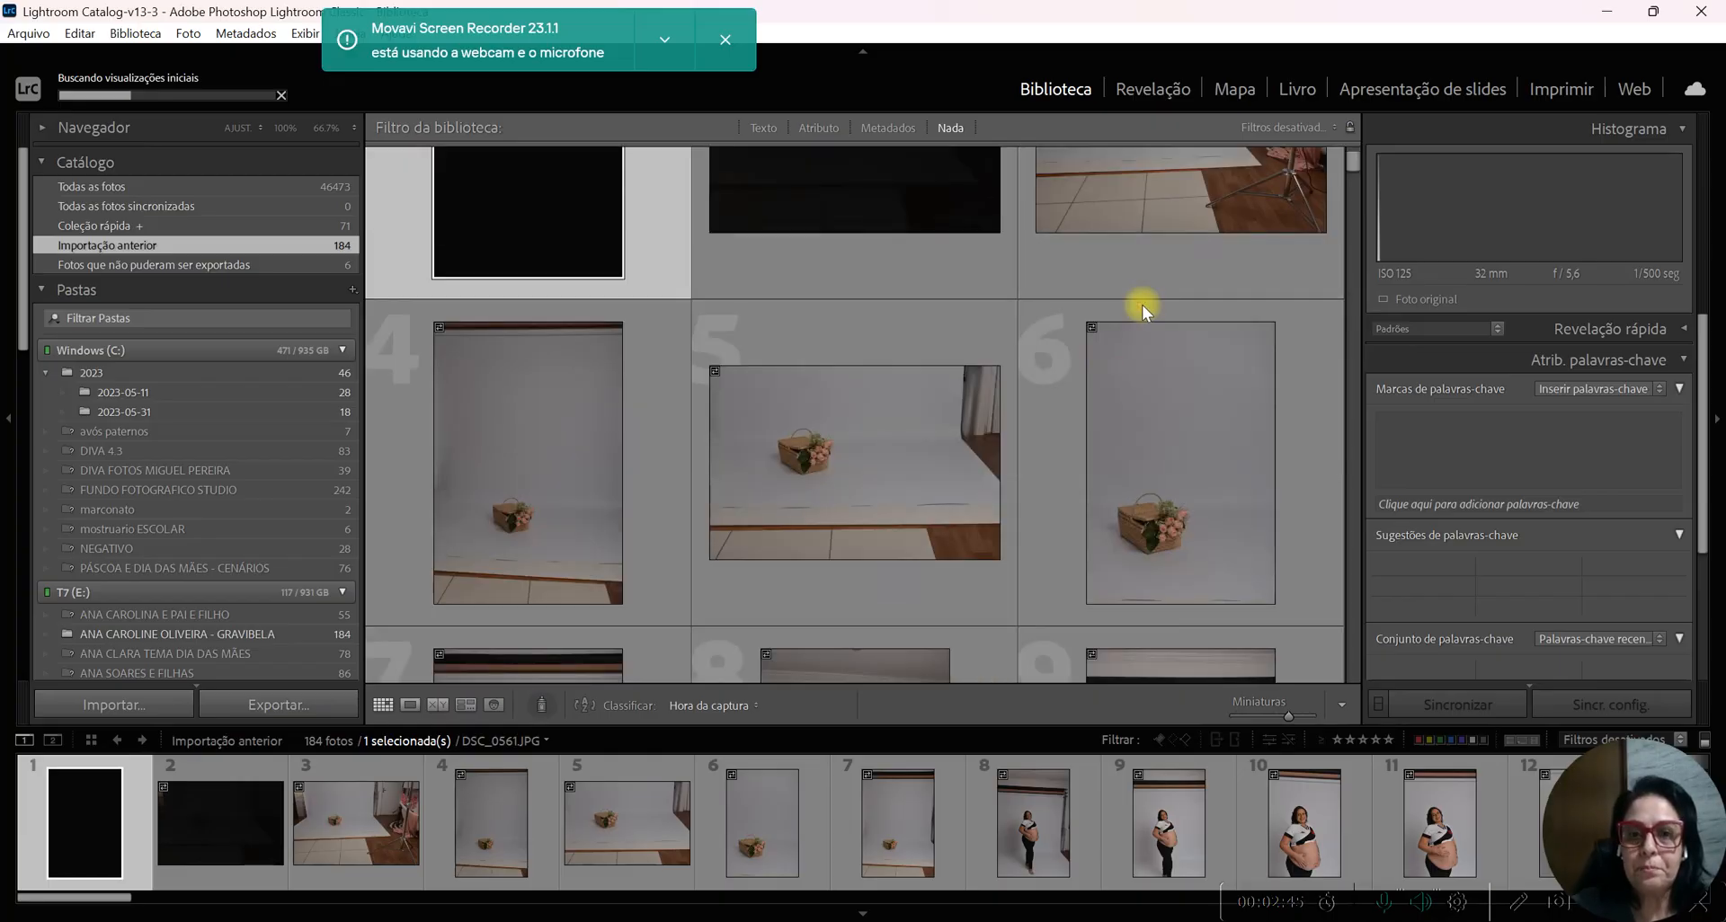
scroll(1142, 304, "down", 3)
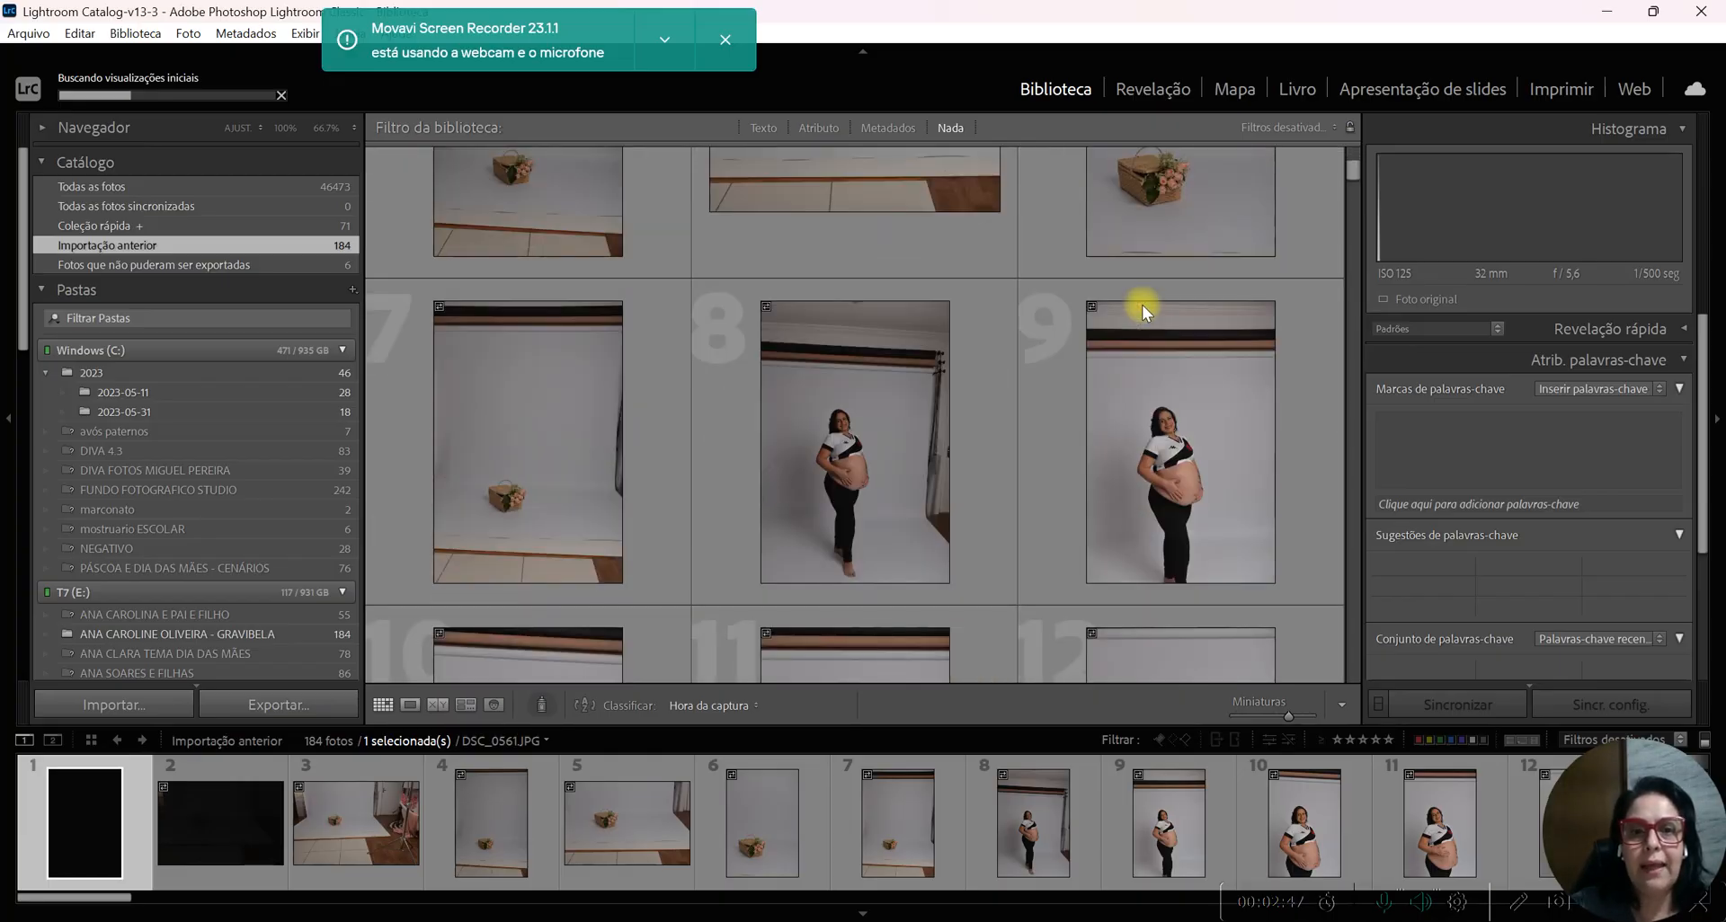
scroll(1142, 305, "down", 2)
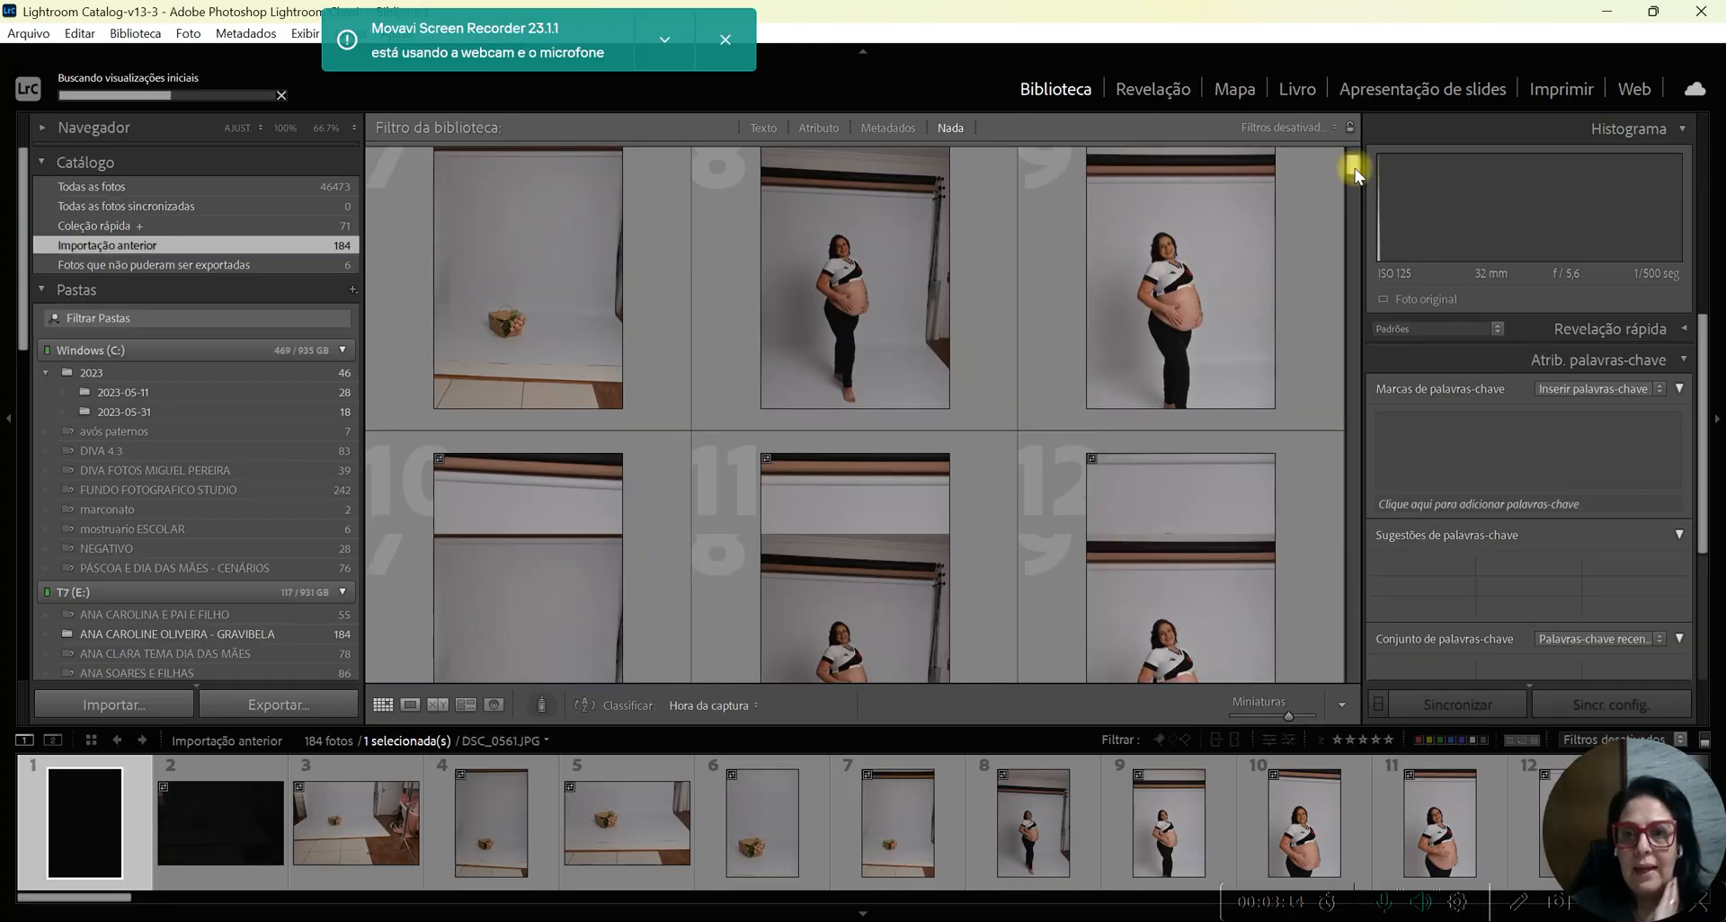
scroll(1355, 171, "up", 3)
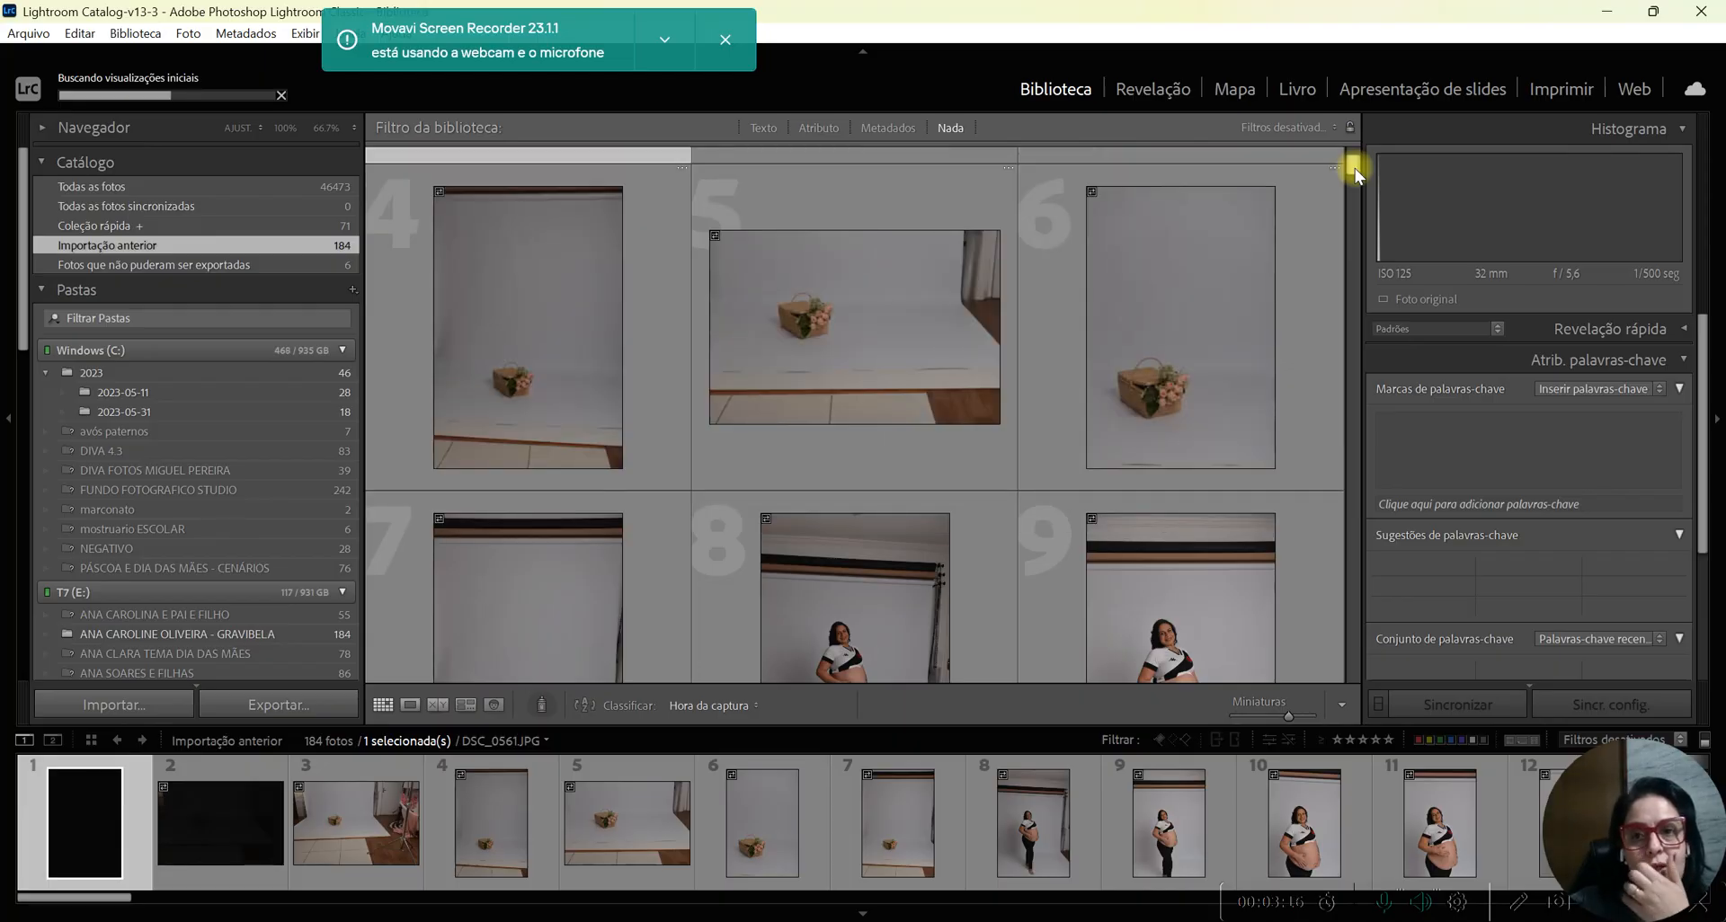
scroll(1356, 169, "down", 3)
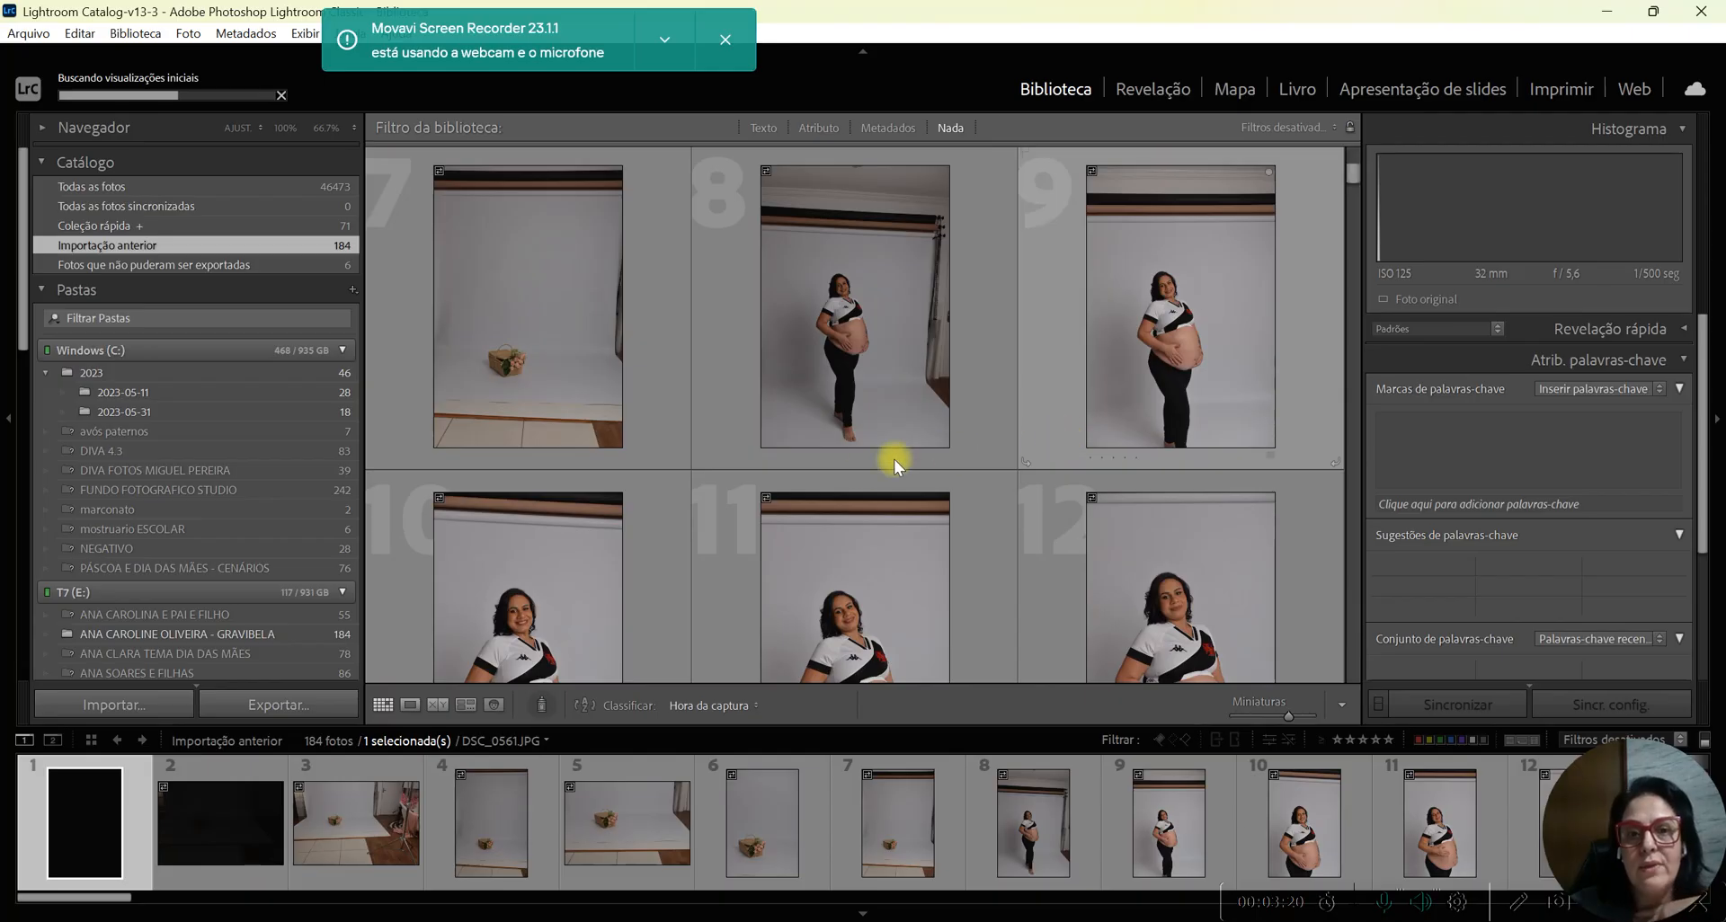
- Rate the pregnant woman's solo portraits numbered 8, 10 and 12 in the grid with one star
left_click(765, 459)
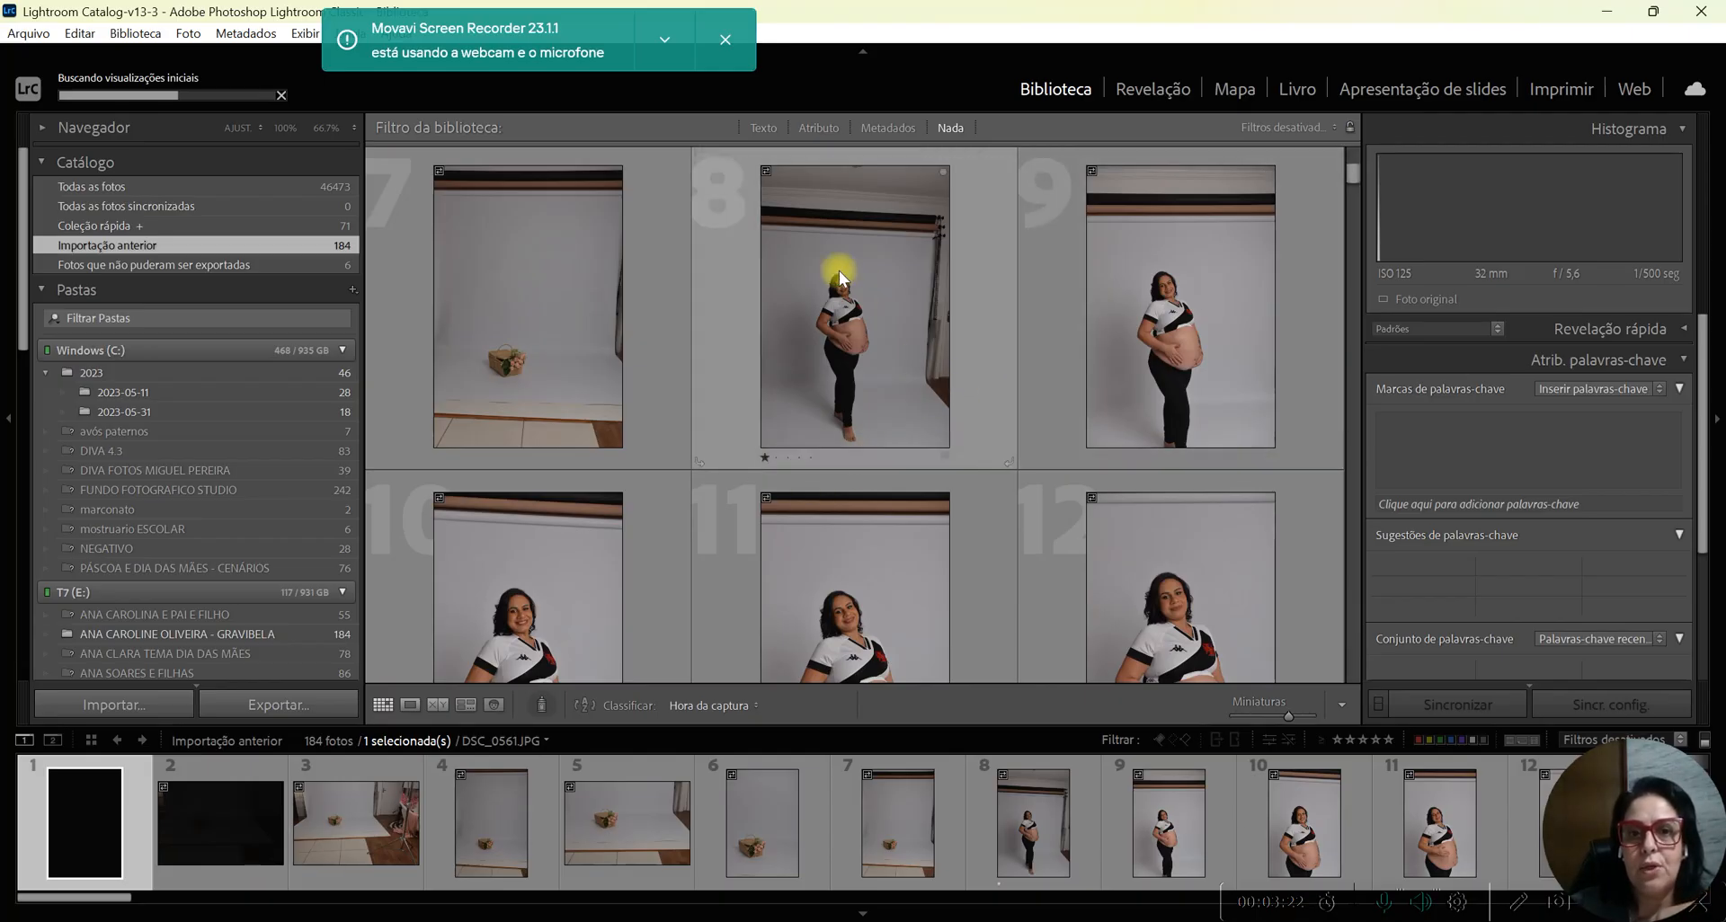
scroll(1088, 470, "down", 2)
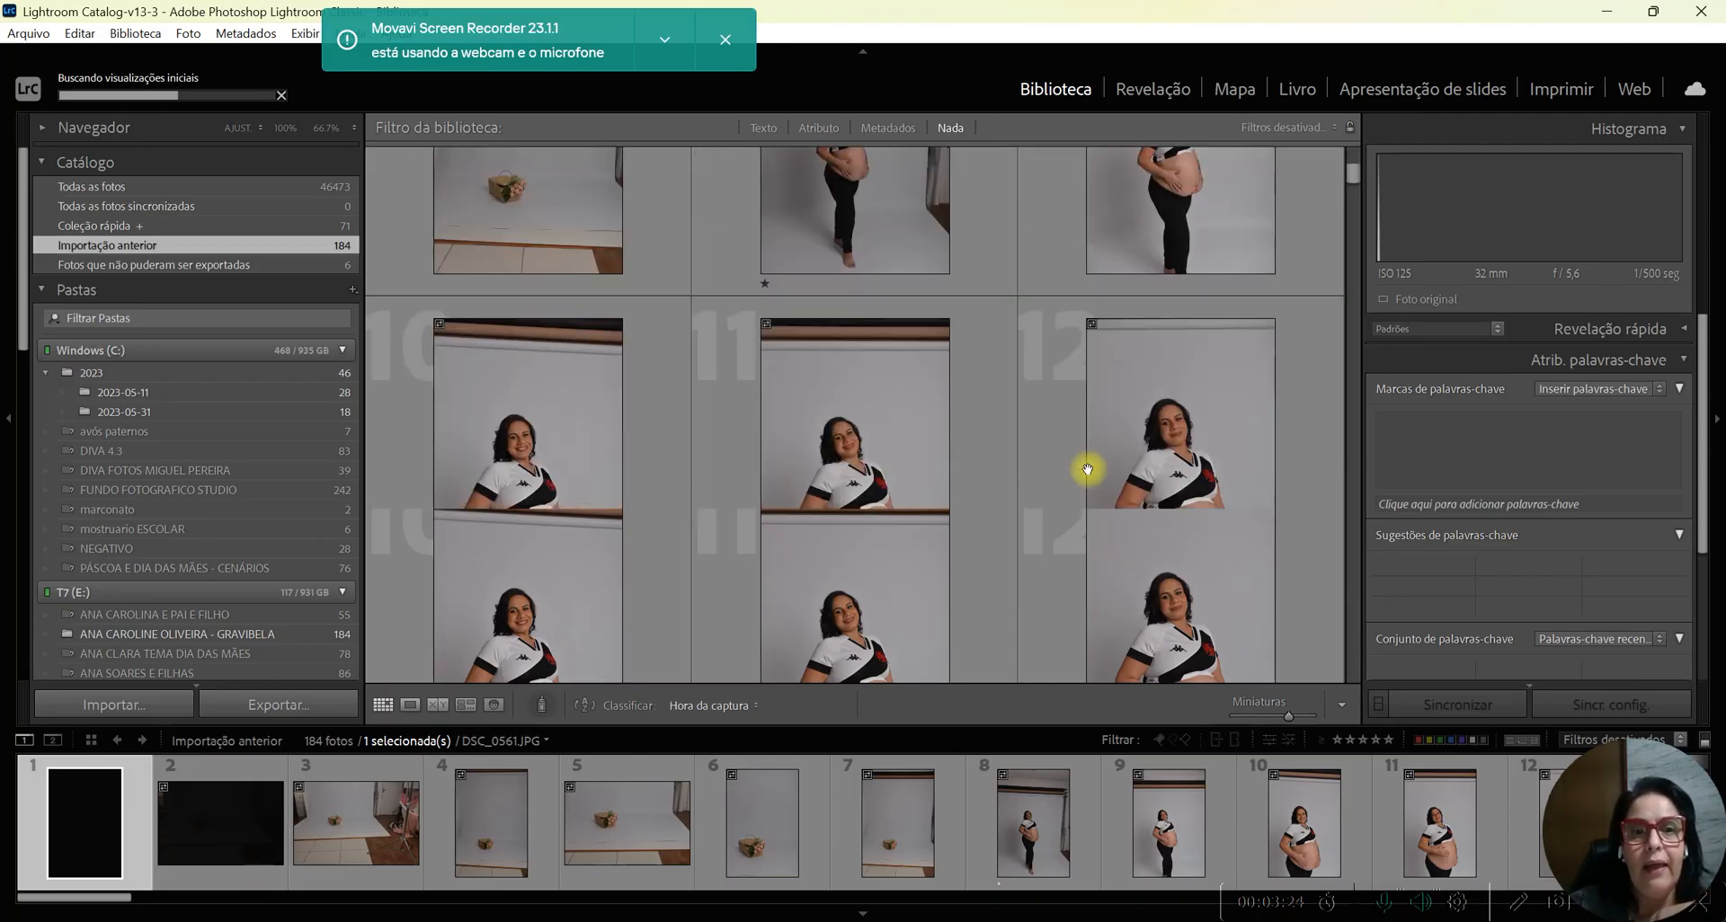
scroll(1088, 470, "down", 1)
left_click(438, 437)
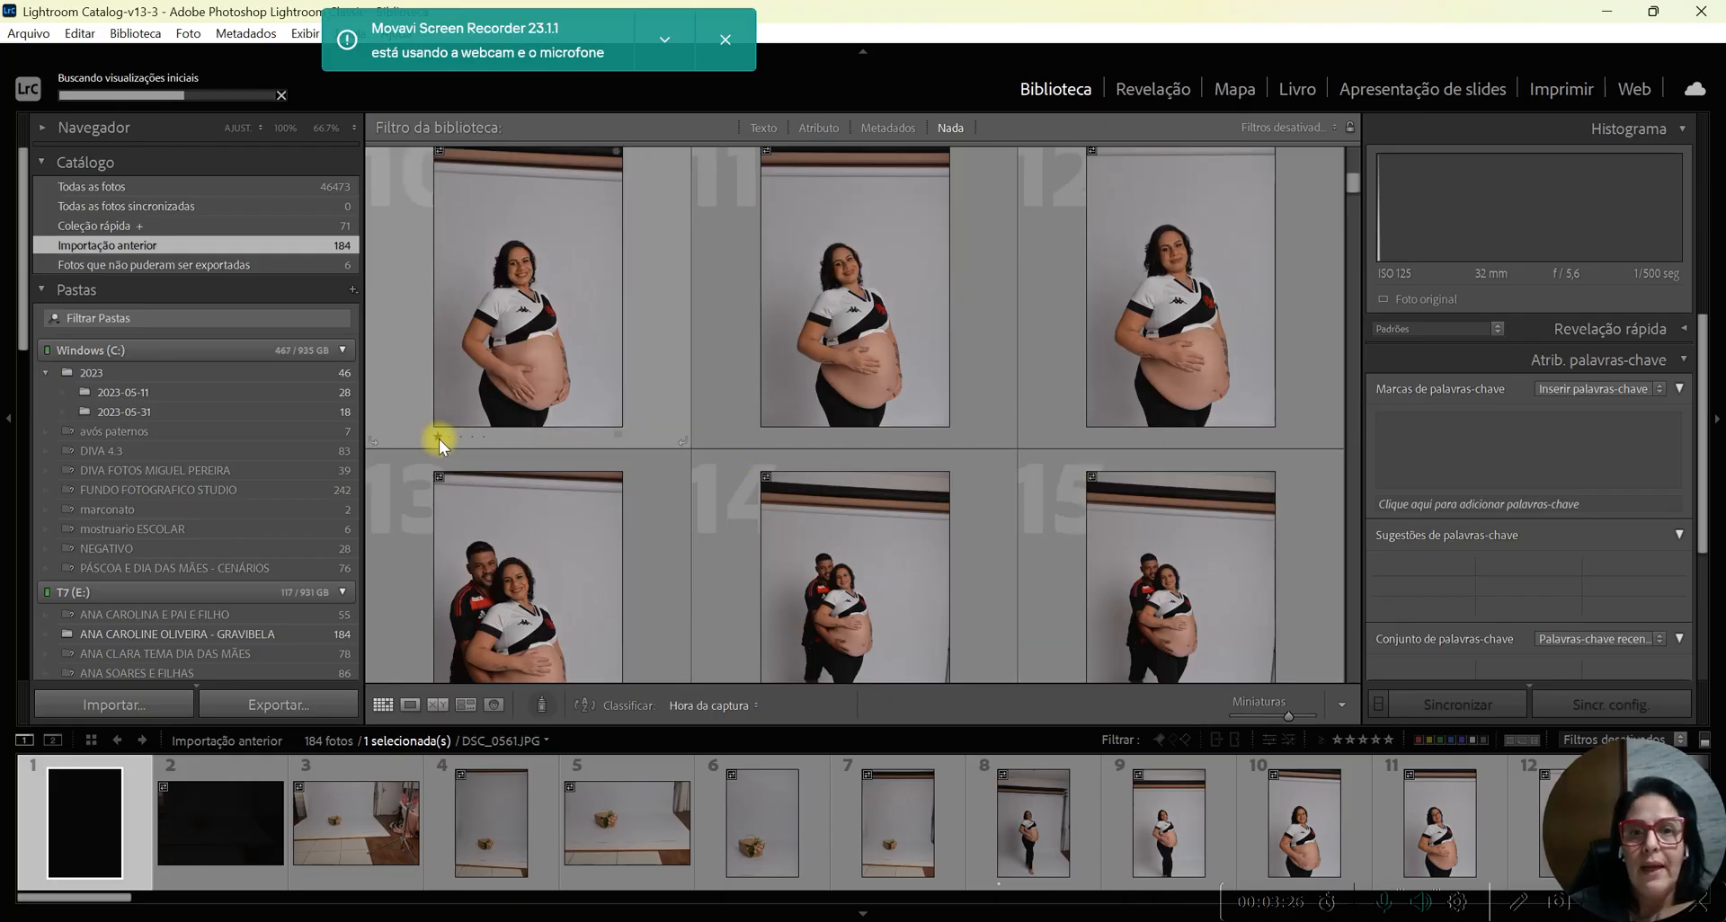
left_click(1091, 435)
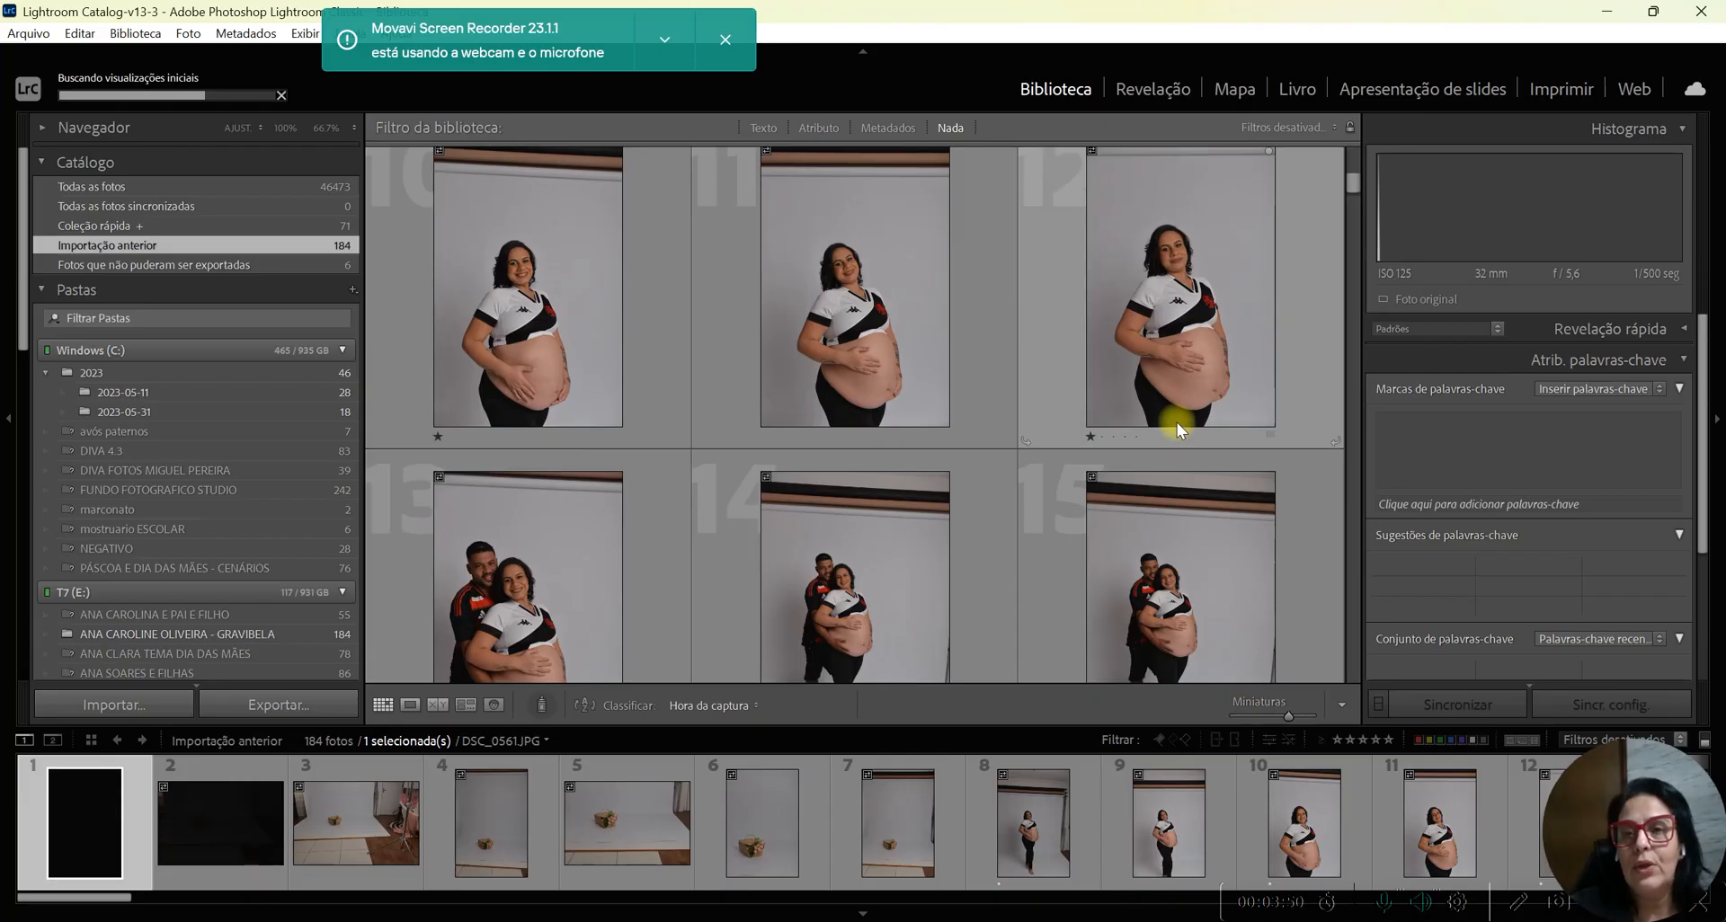
- Give one star to the couple photos numbered 13, 15, 17 and 18 in the grid
scroll(1177, 395, "down", 2)
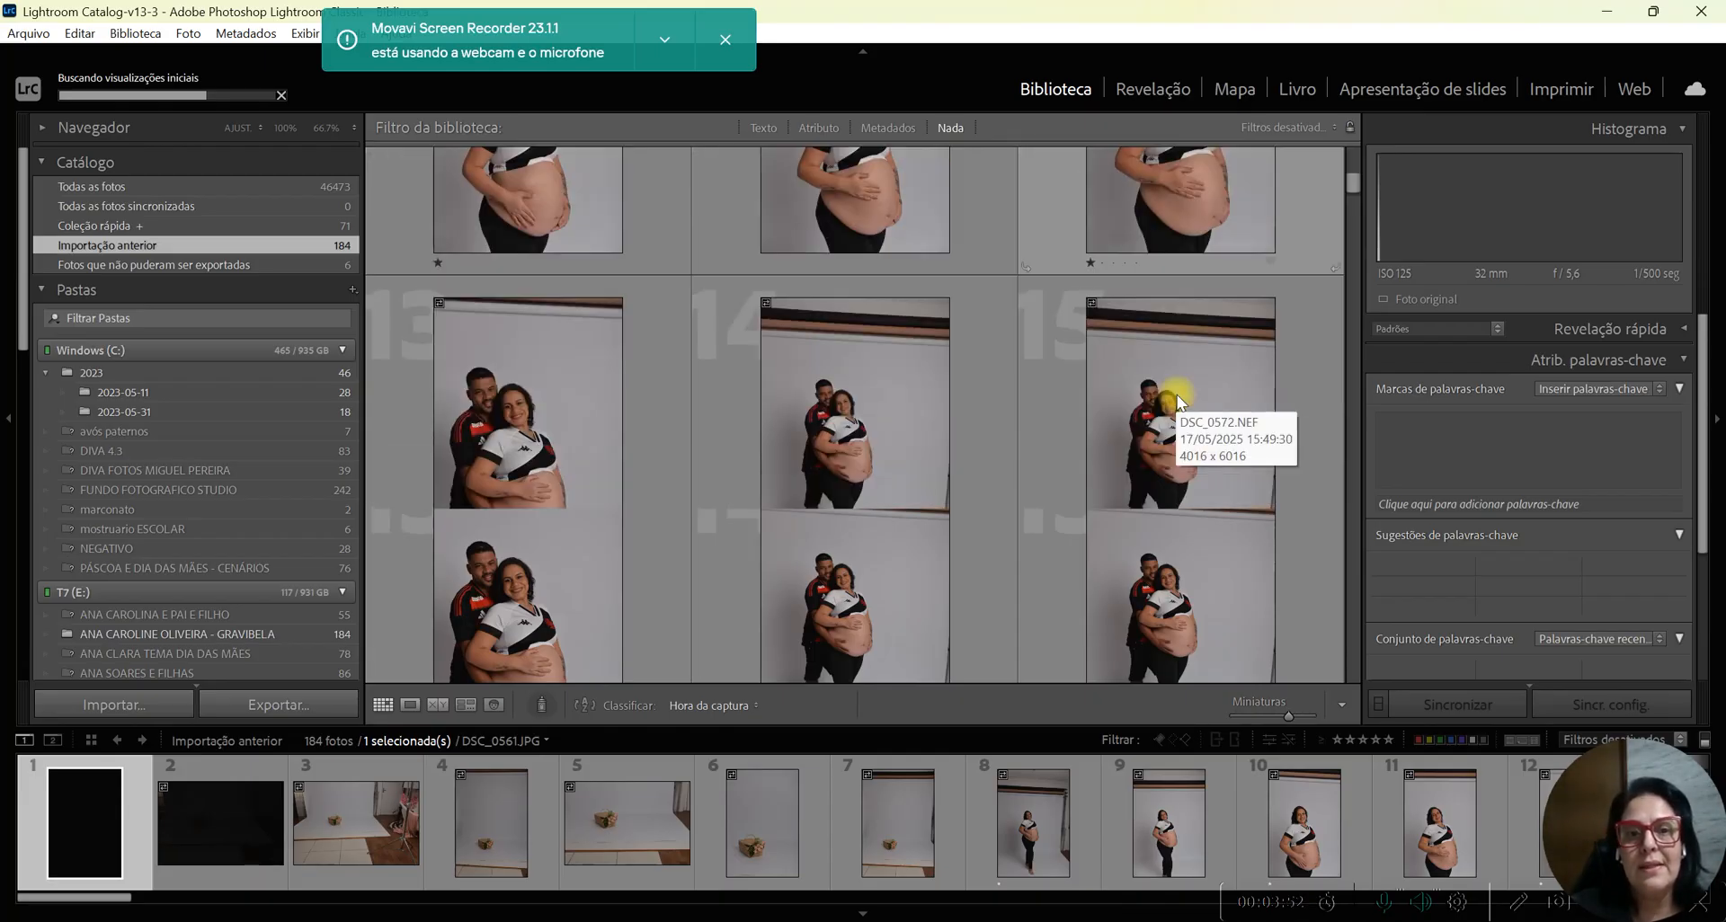
left_click(438, 589)
left_click(1091, 590)
scroll(1050, 490, "down", 2)
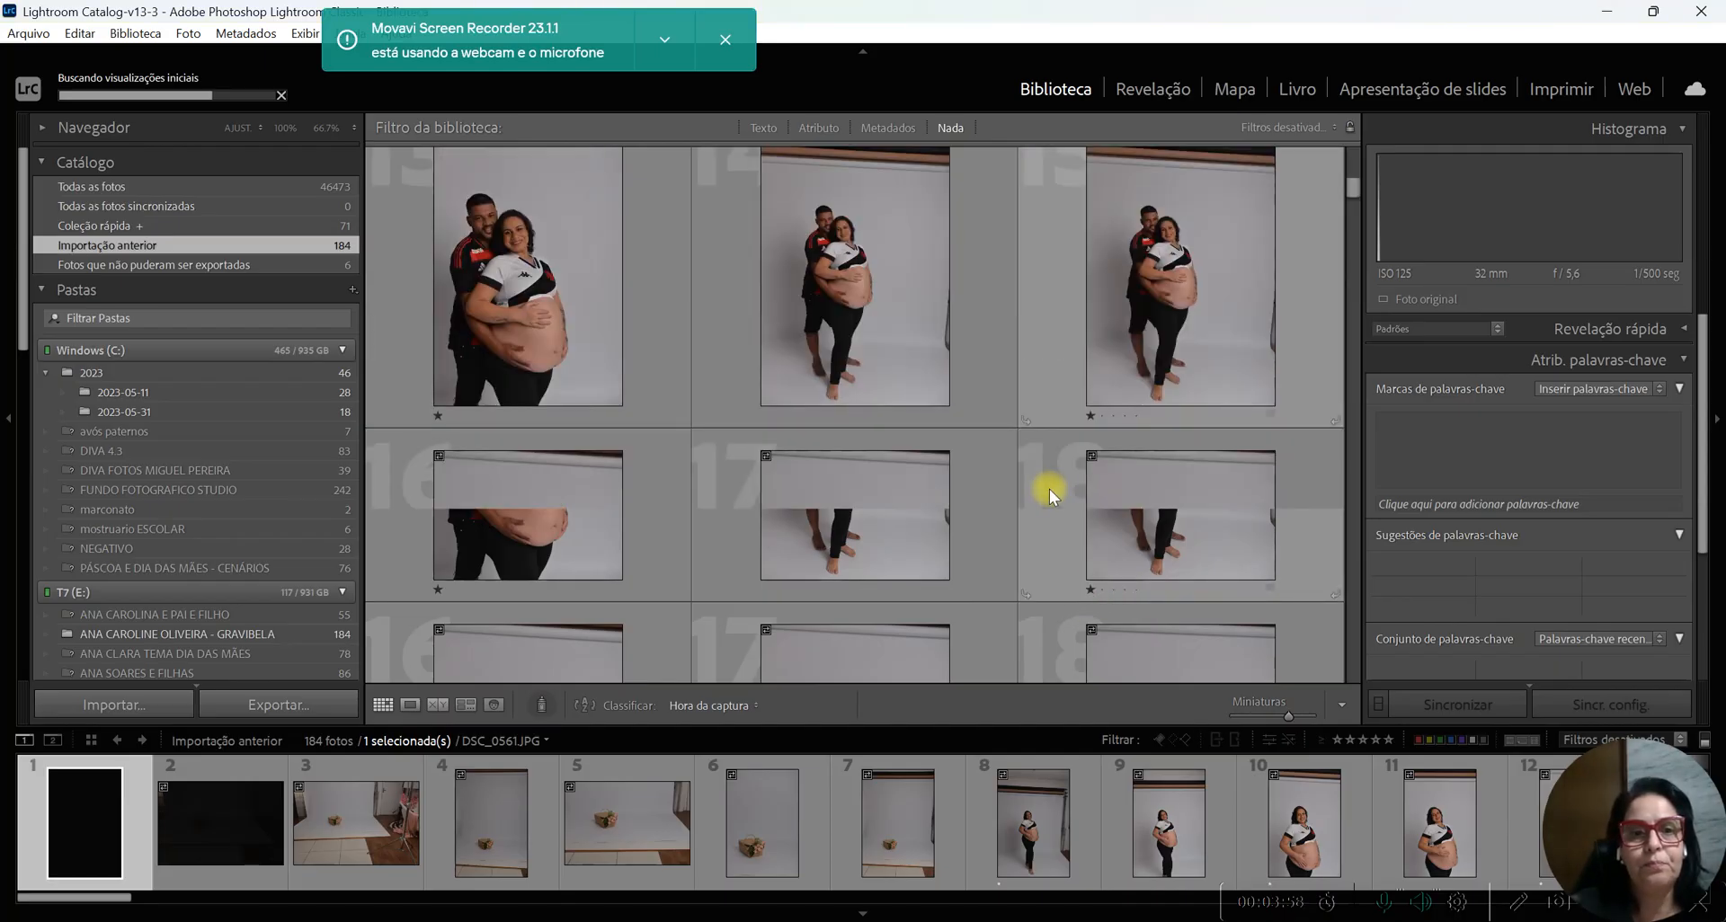
scroll(737, 427, "down", 3)
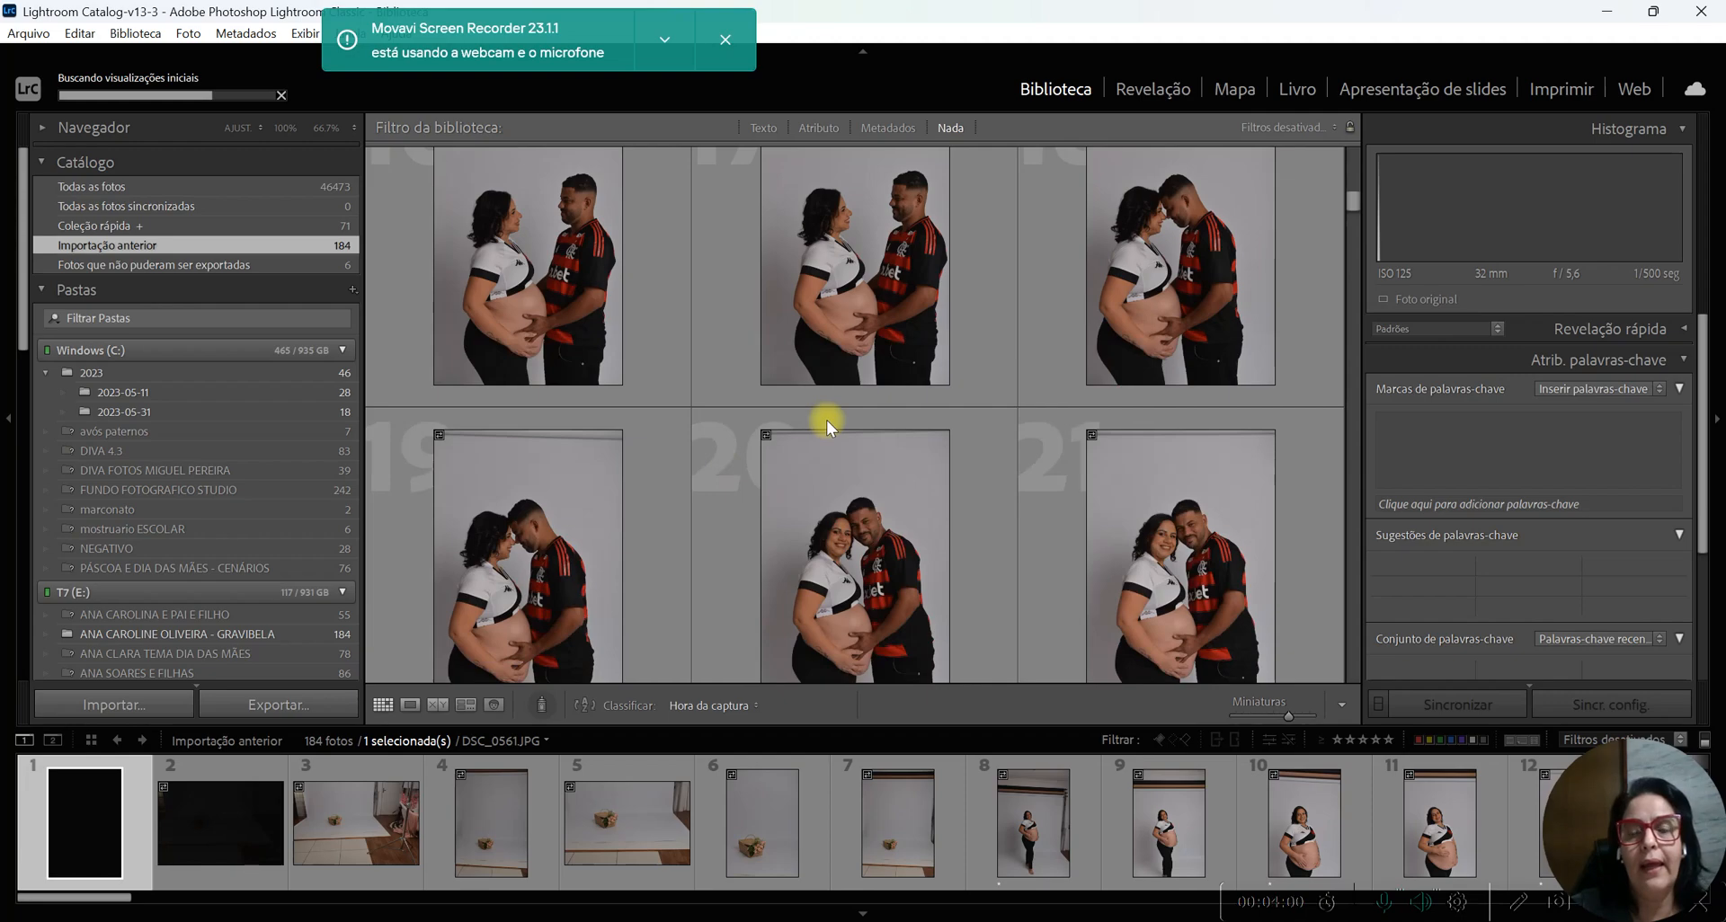
left_click(764, 396)
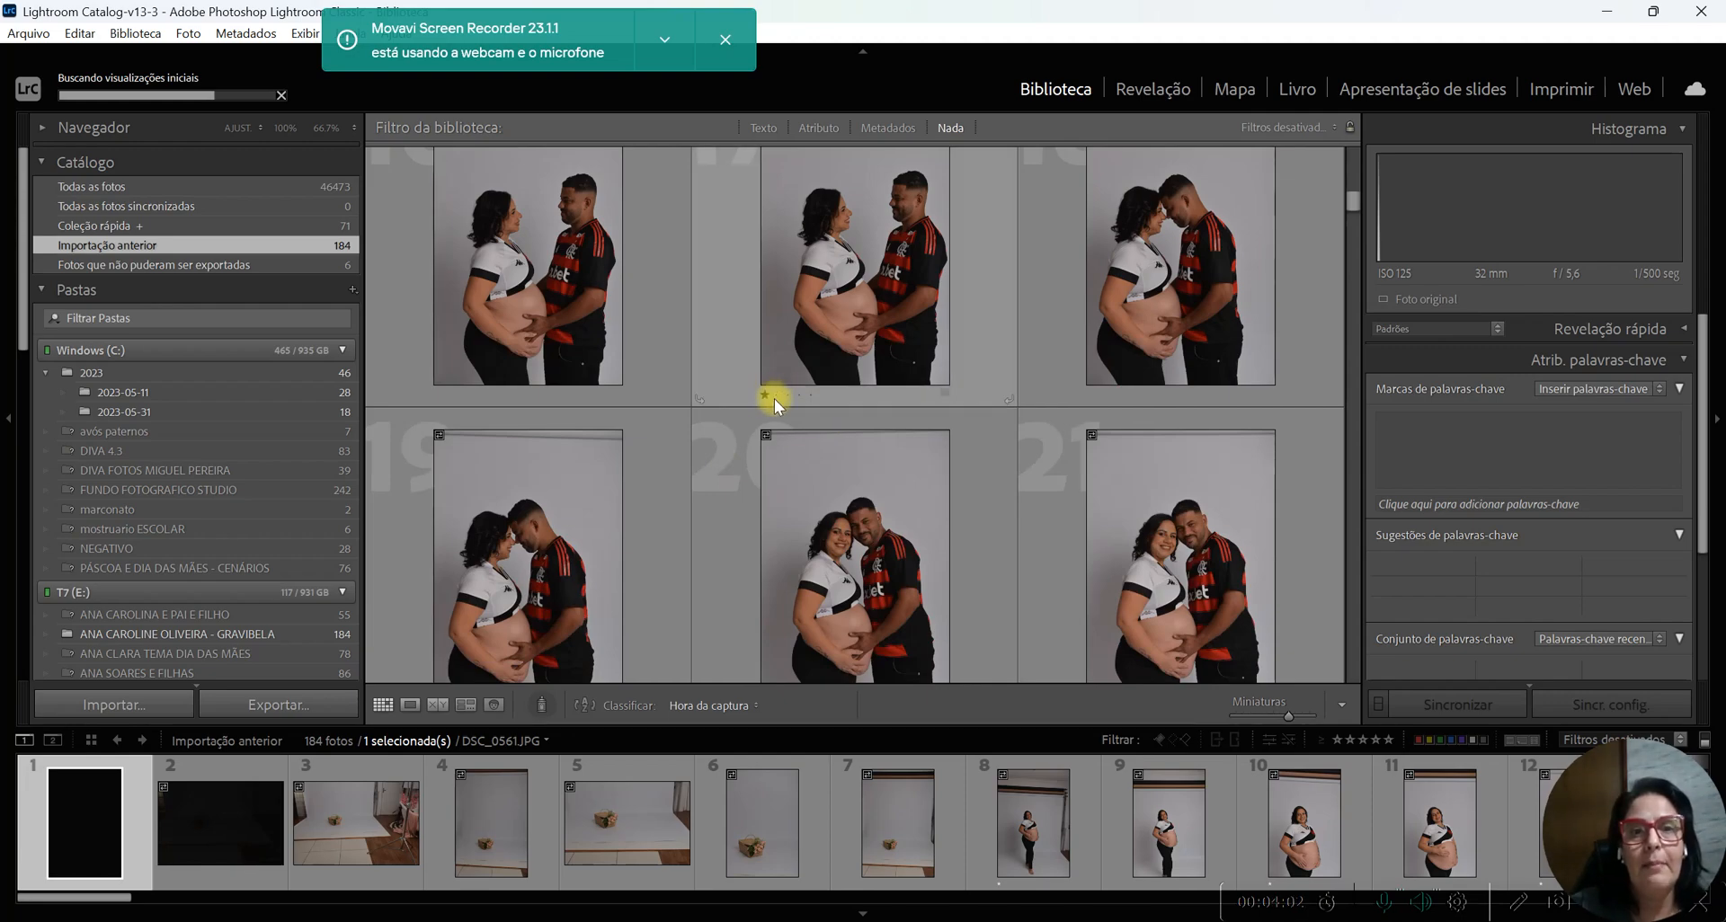
left_click(1088, 396)
- Assign one star to couple photos 19 and 21 and to white-dress portraits 22 and 24
scroll(1088, 395, "down", 2)
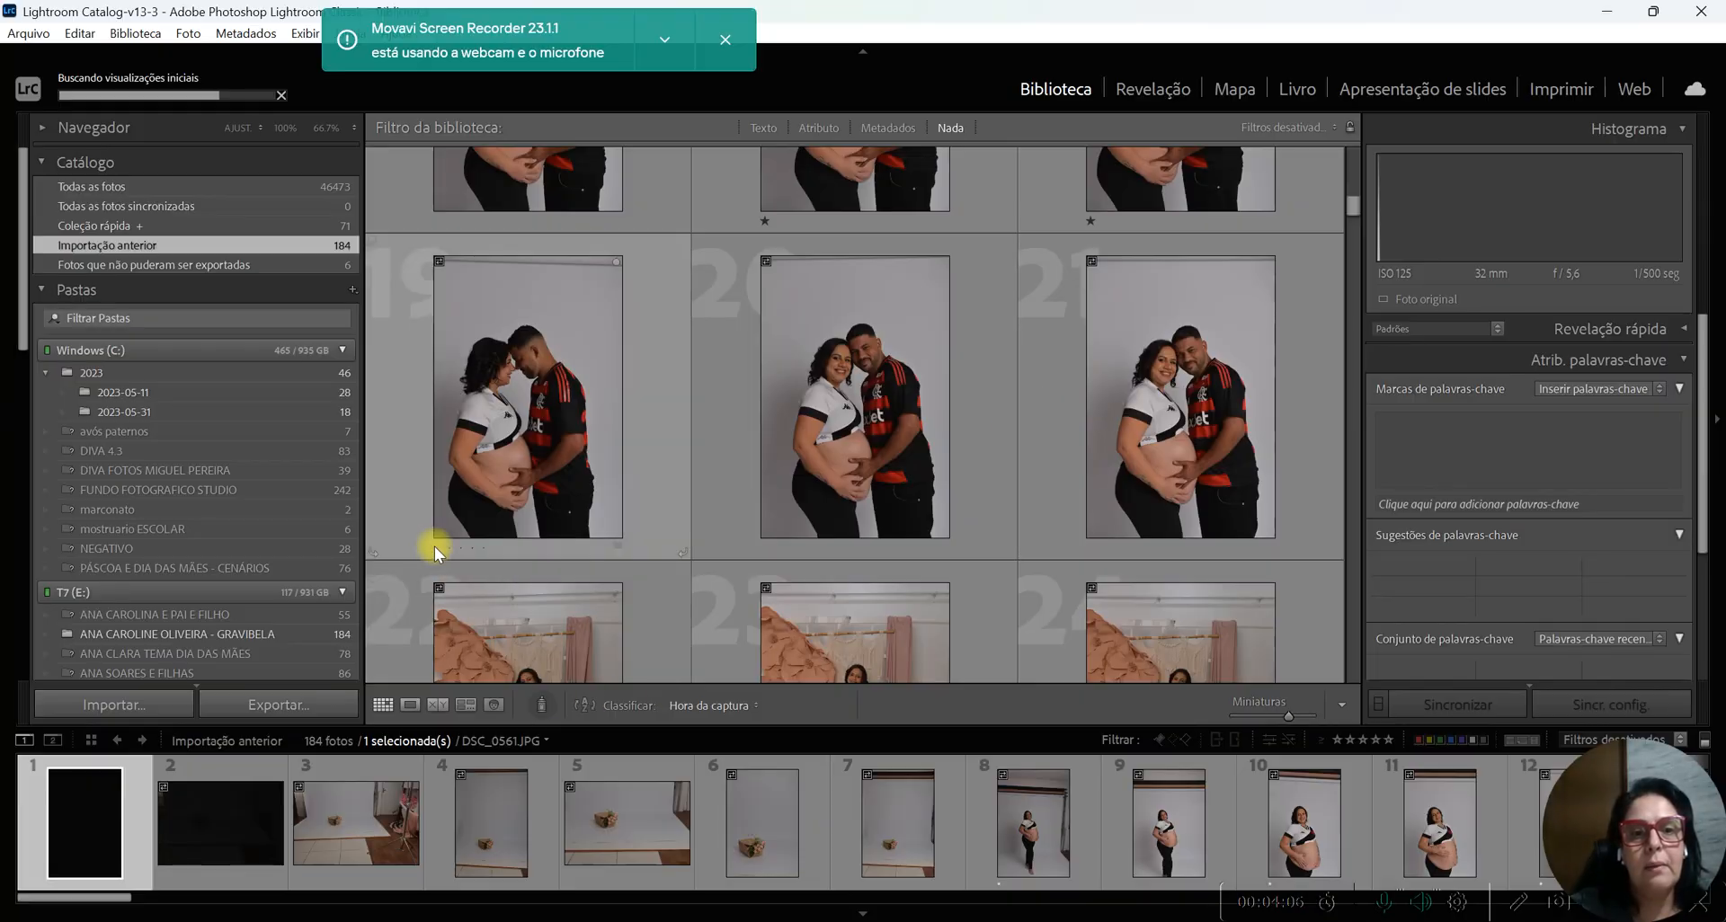
left_click(437, 547)
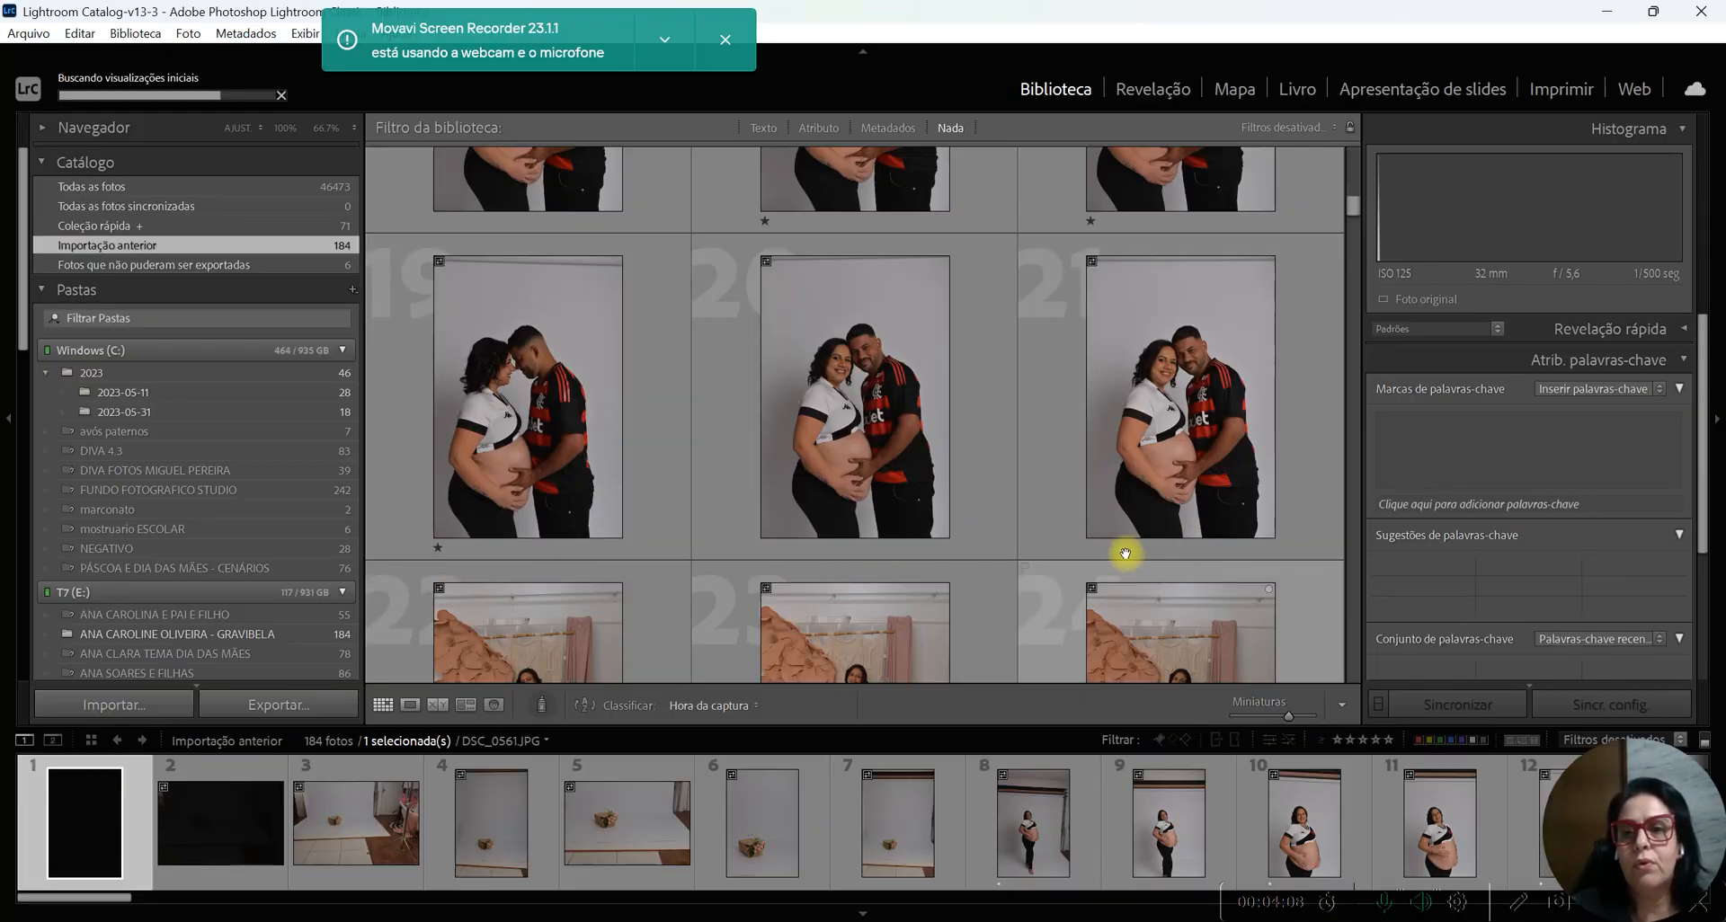
scroll(1081, 411, "down", 5)
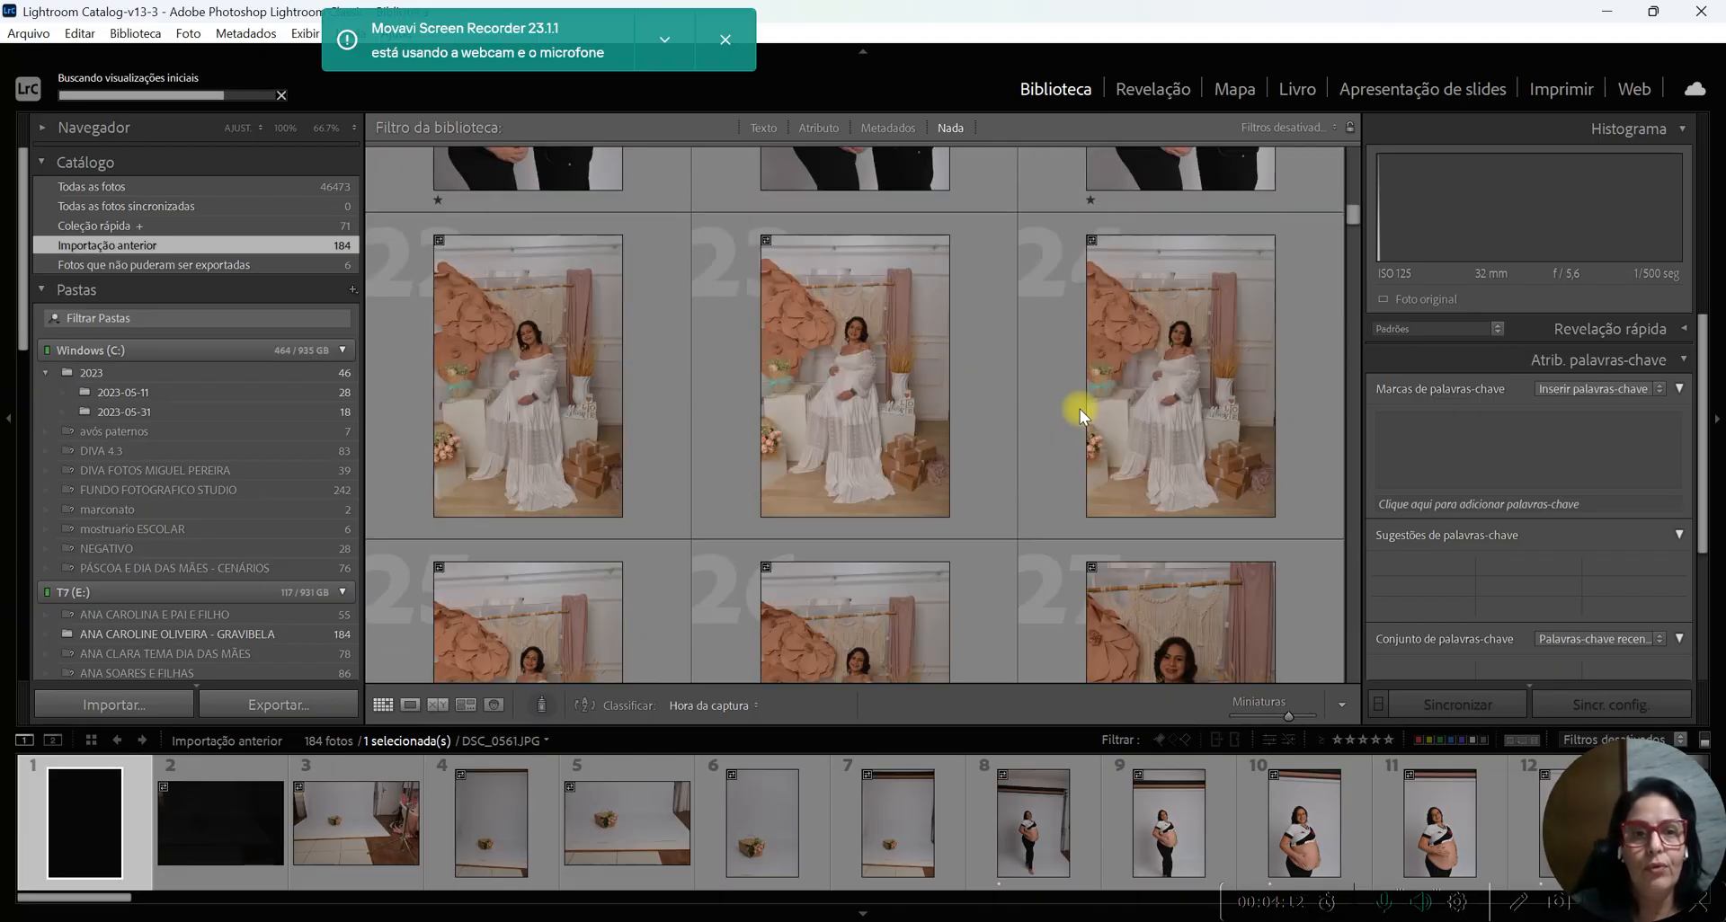
left_click(439, 527)
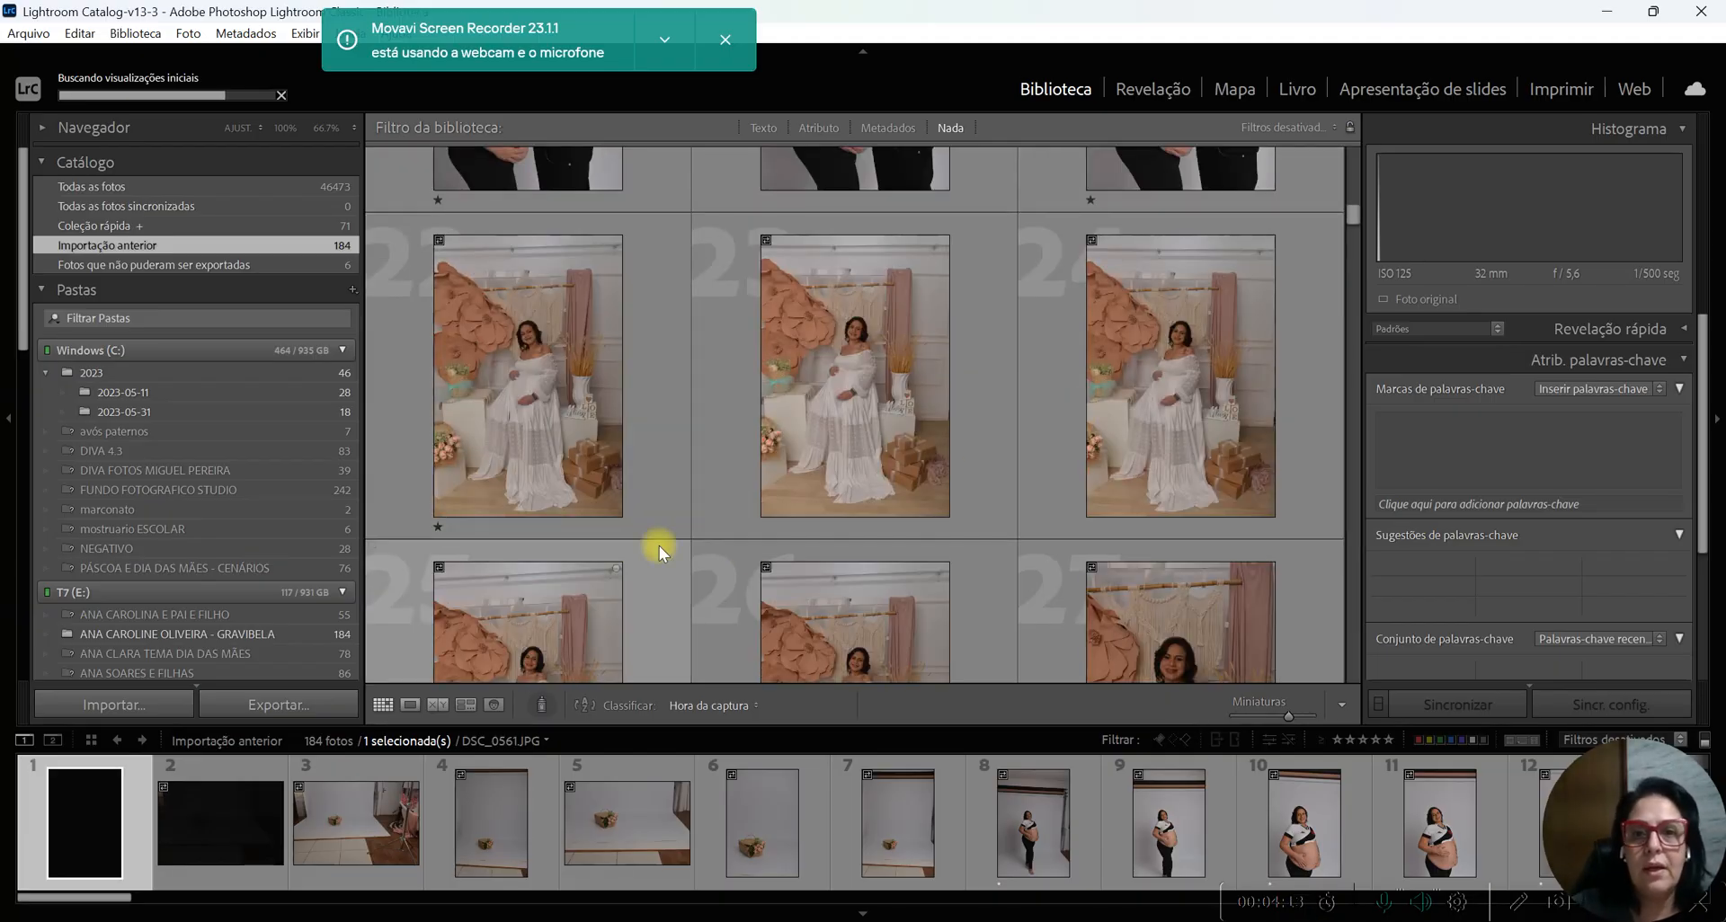
left_click(1095, 528)
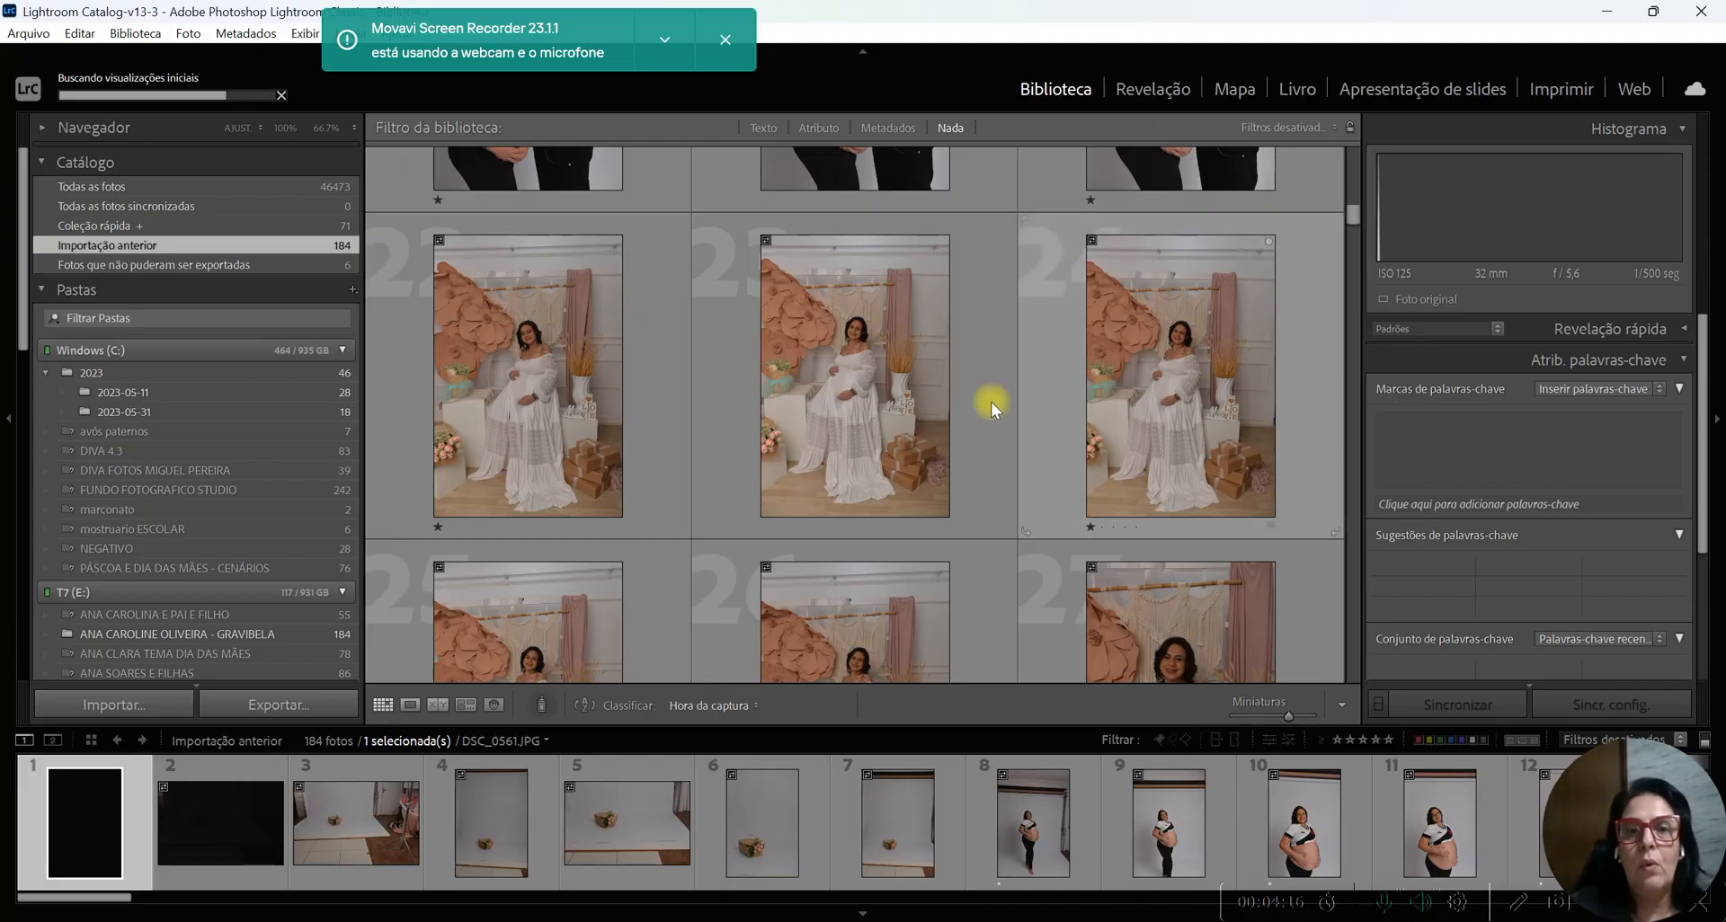
- Rate the pregnant woman's white-dress portraits numbered 28, 30, 32 and 33 in the grid with one star
scroll(991, 402, "down", 2)
scroll(991, 402, "down", 2)
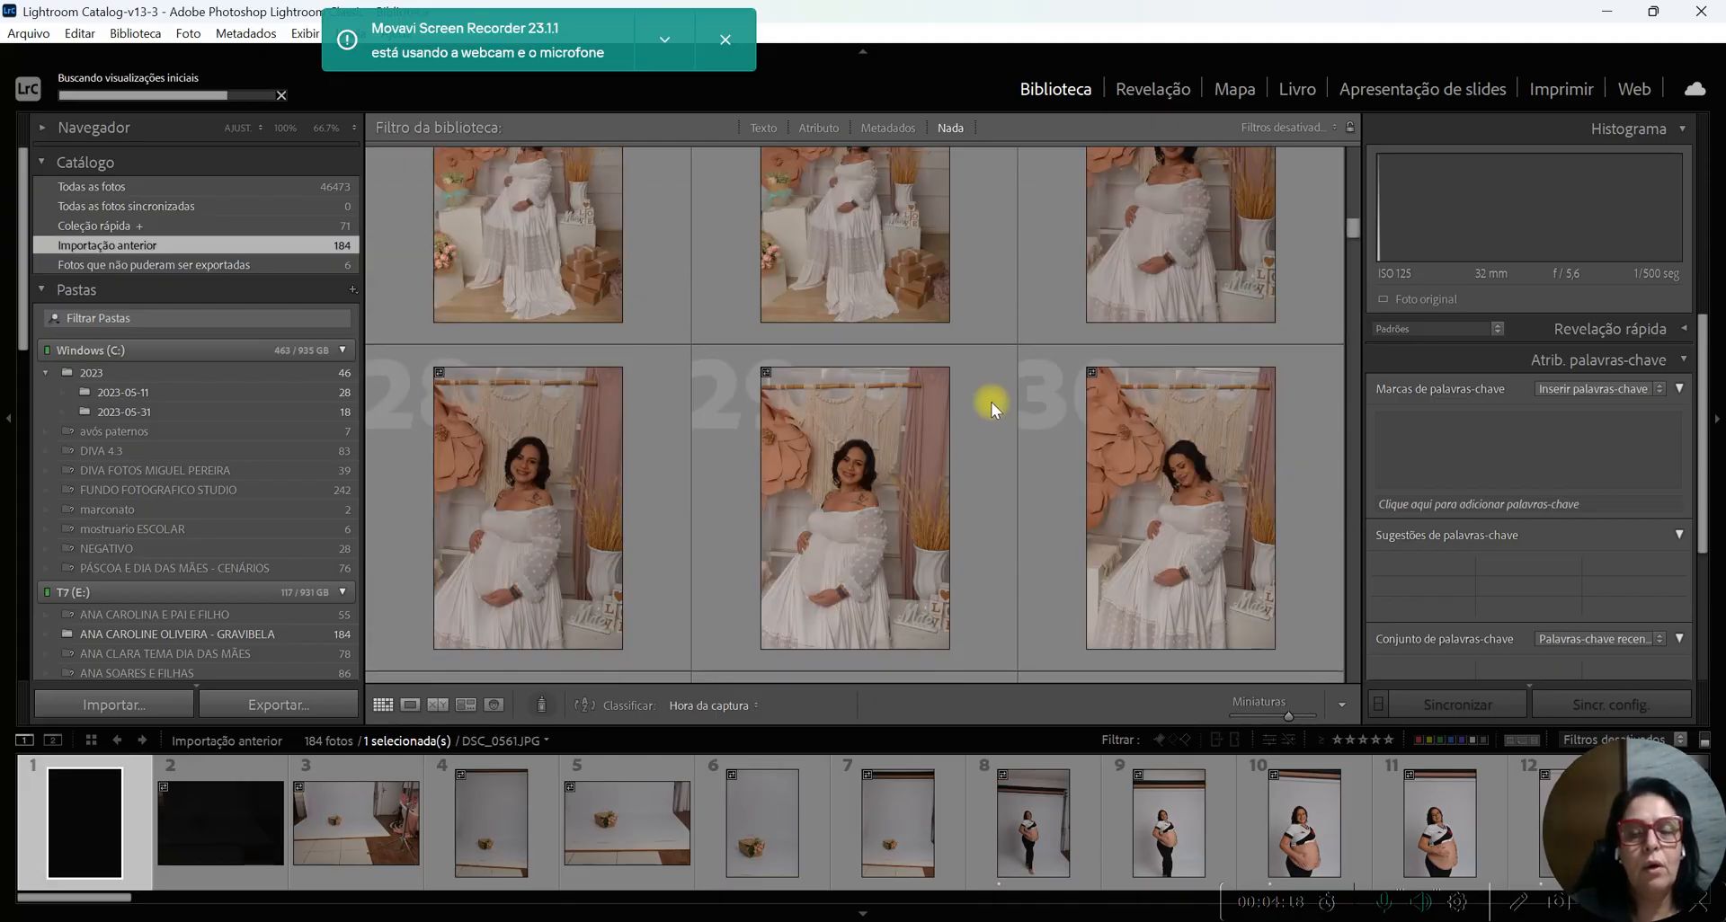
scroll(991, 402, "down", 2)
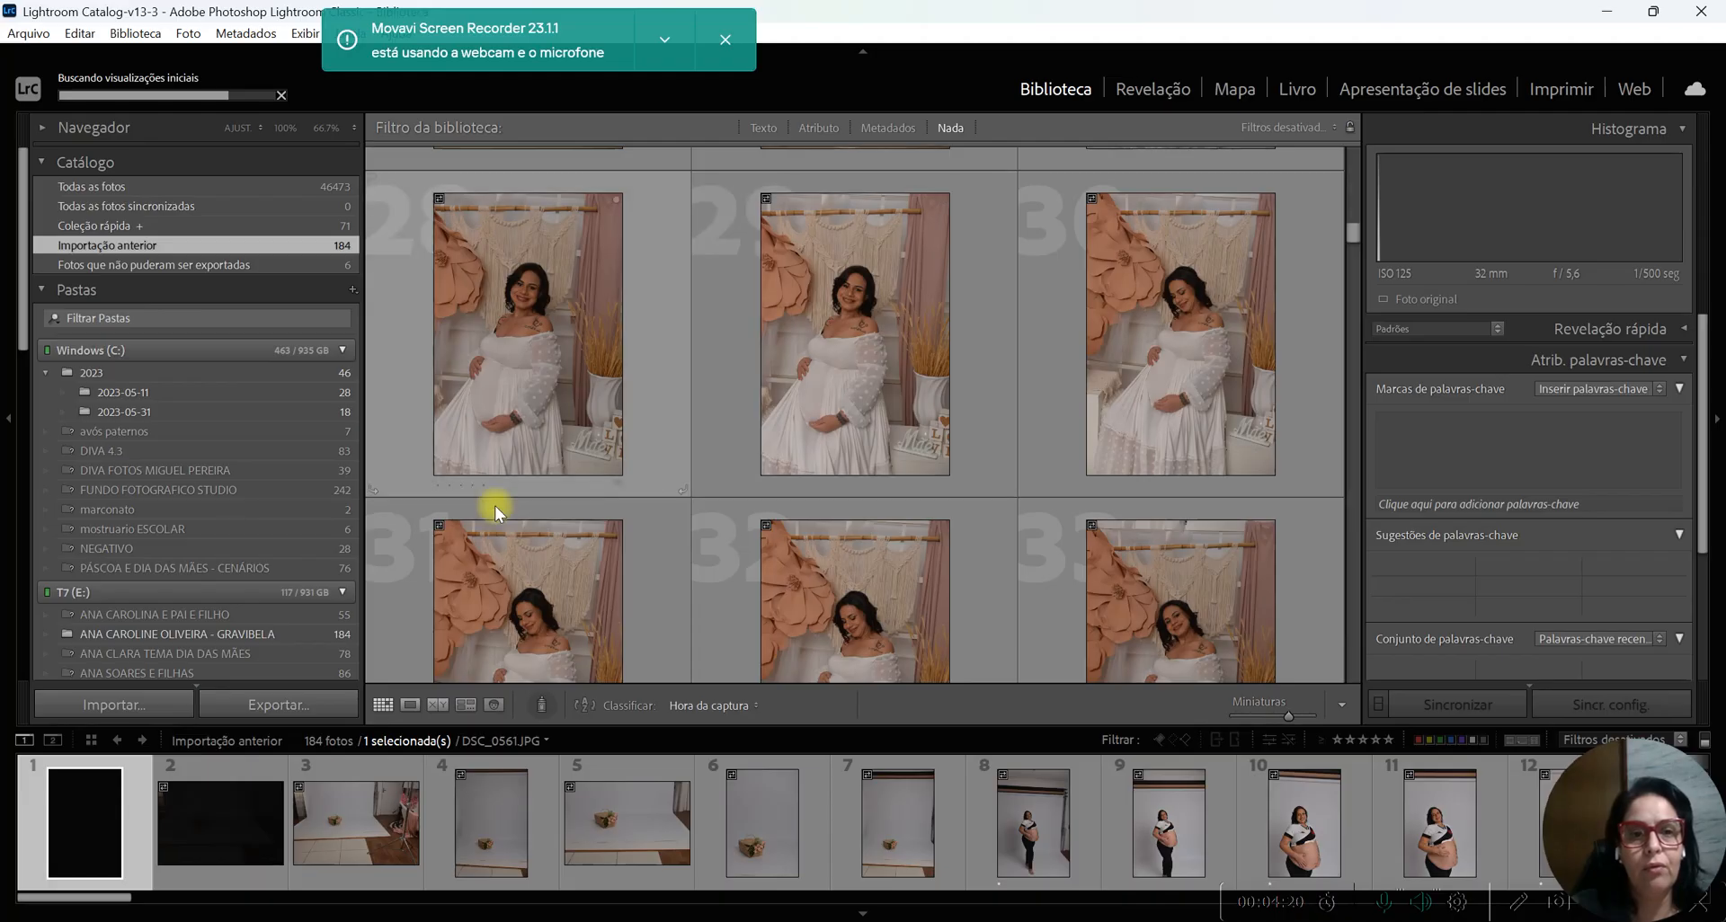
left_click(438, 485)
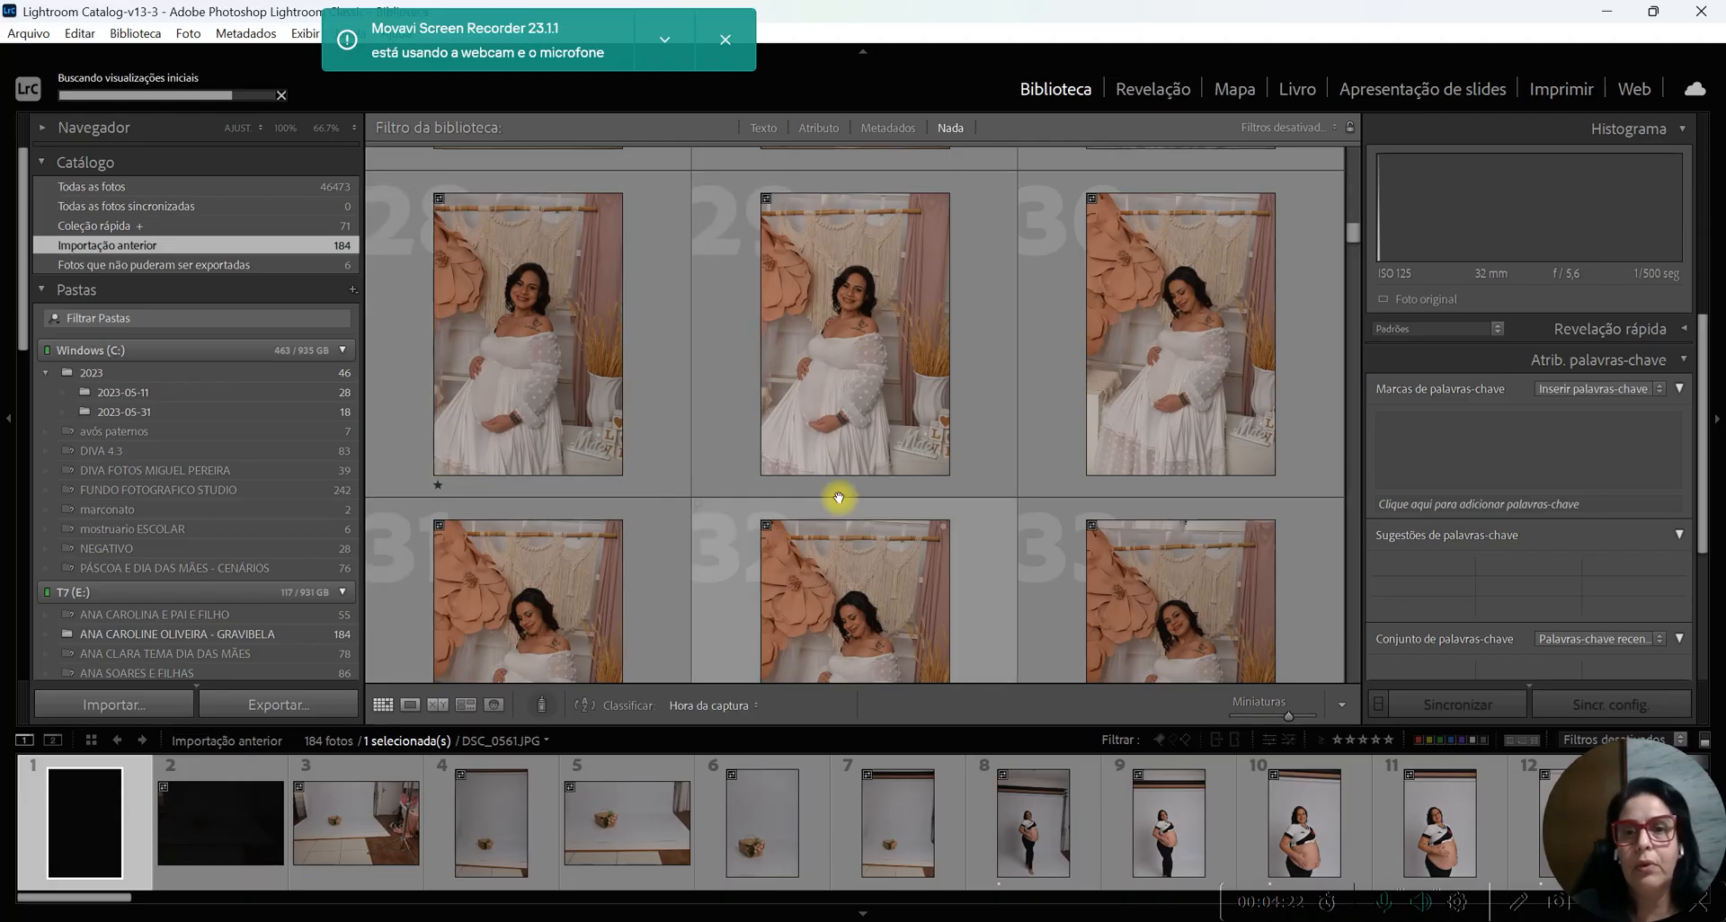
left_click(1091, 485)
scroll(1093, 414, "down", 2)
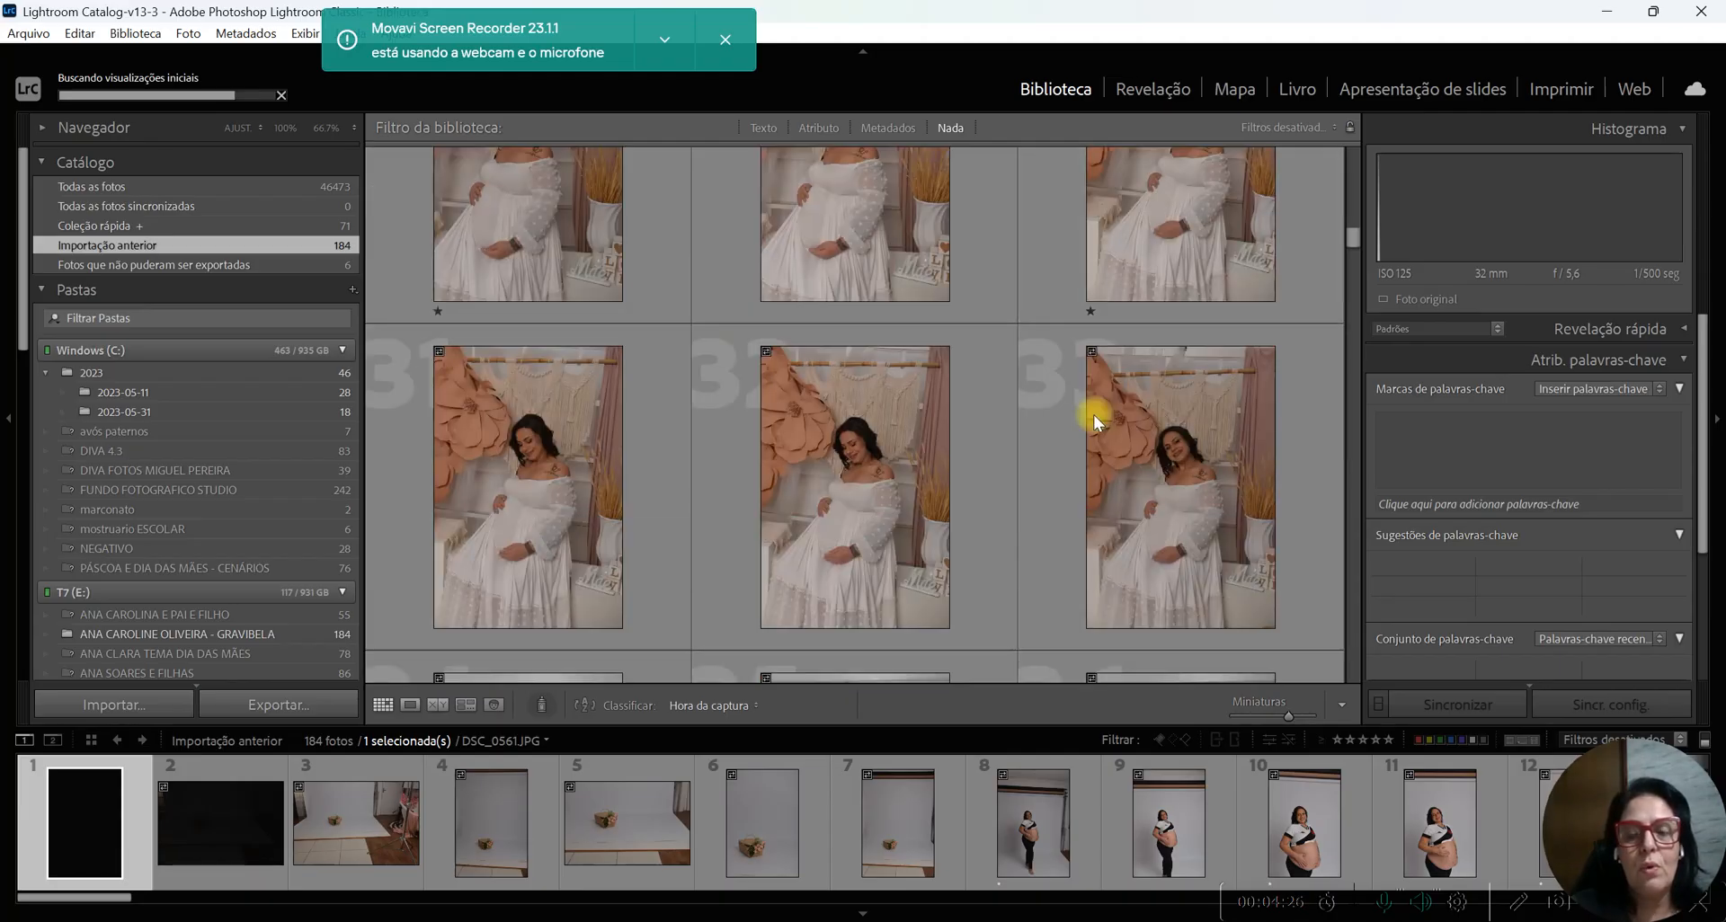
left_click(765, 638)
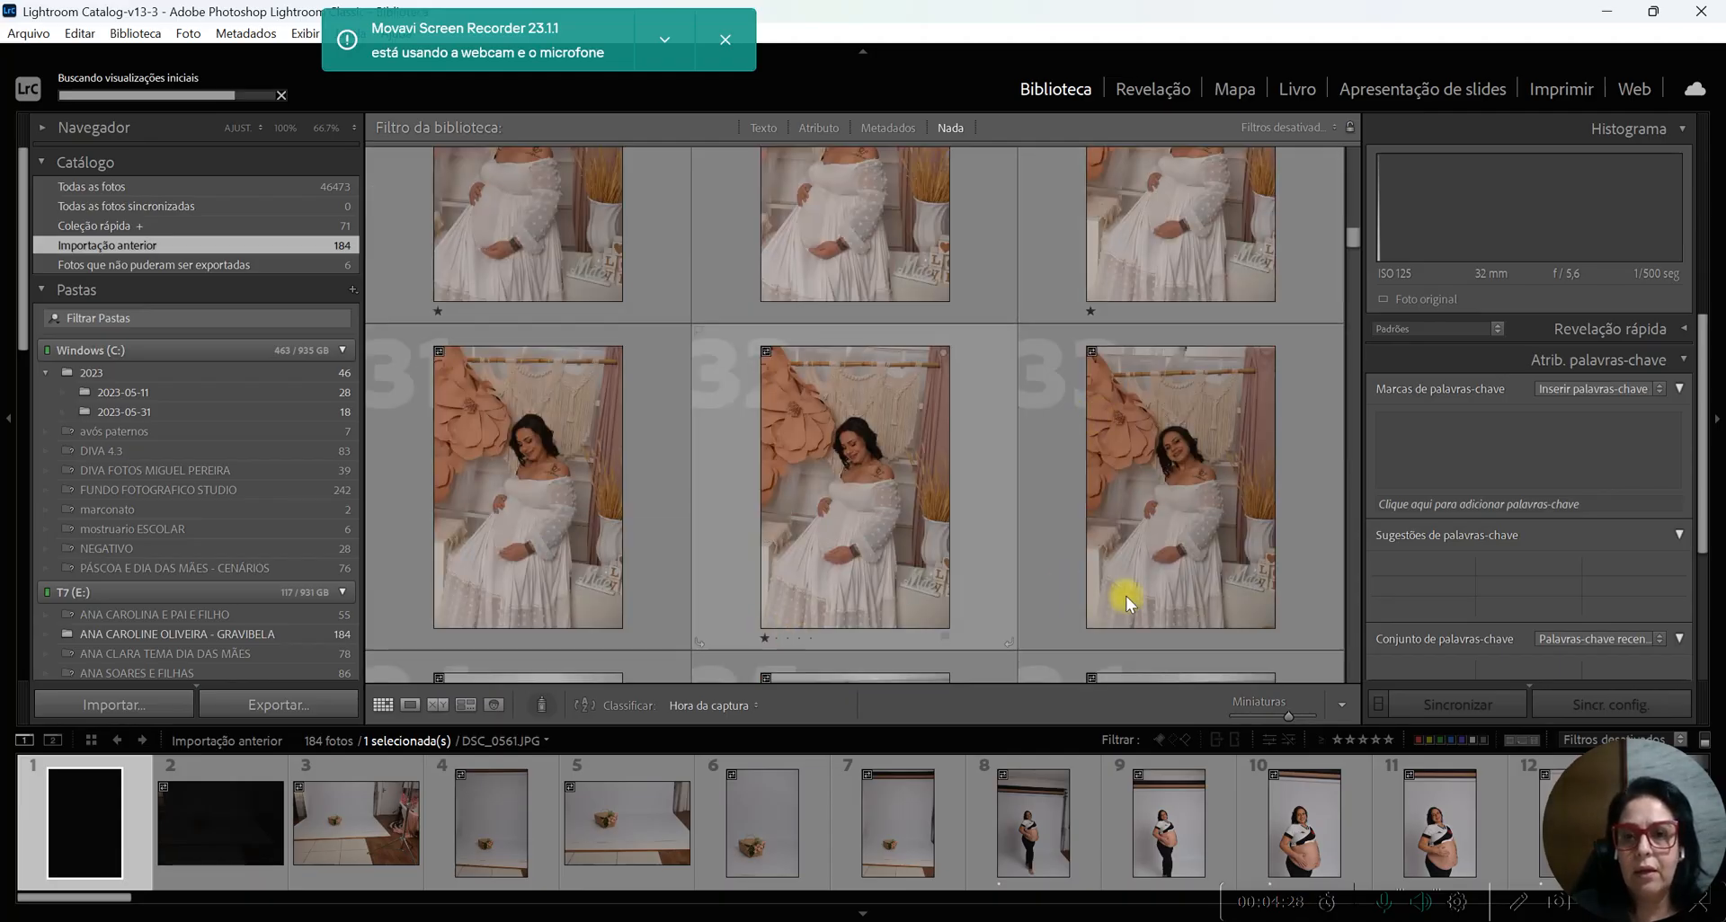
left_click(1092, 639)
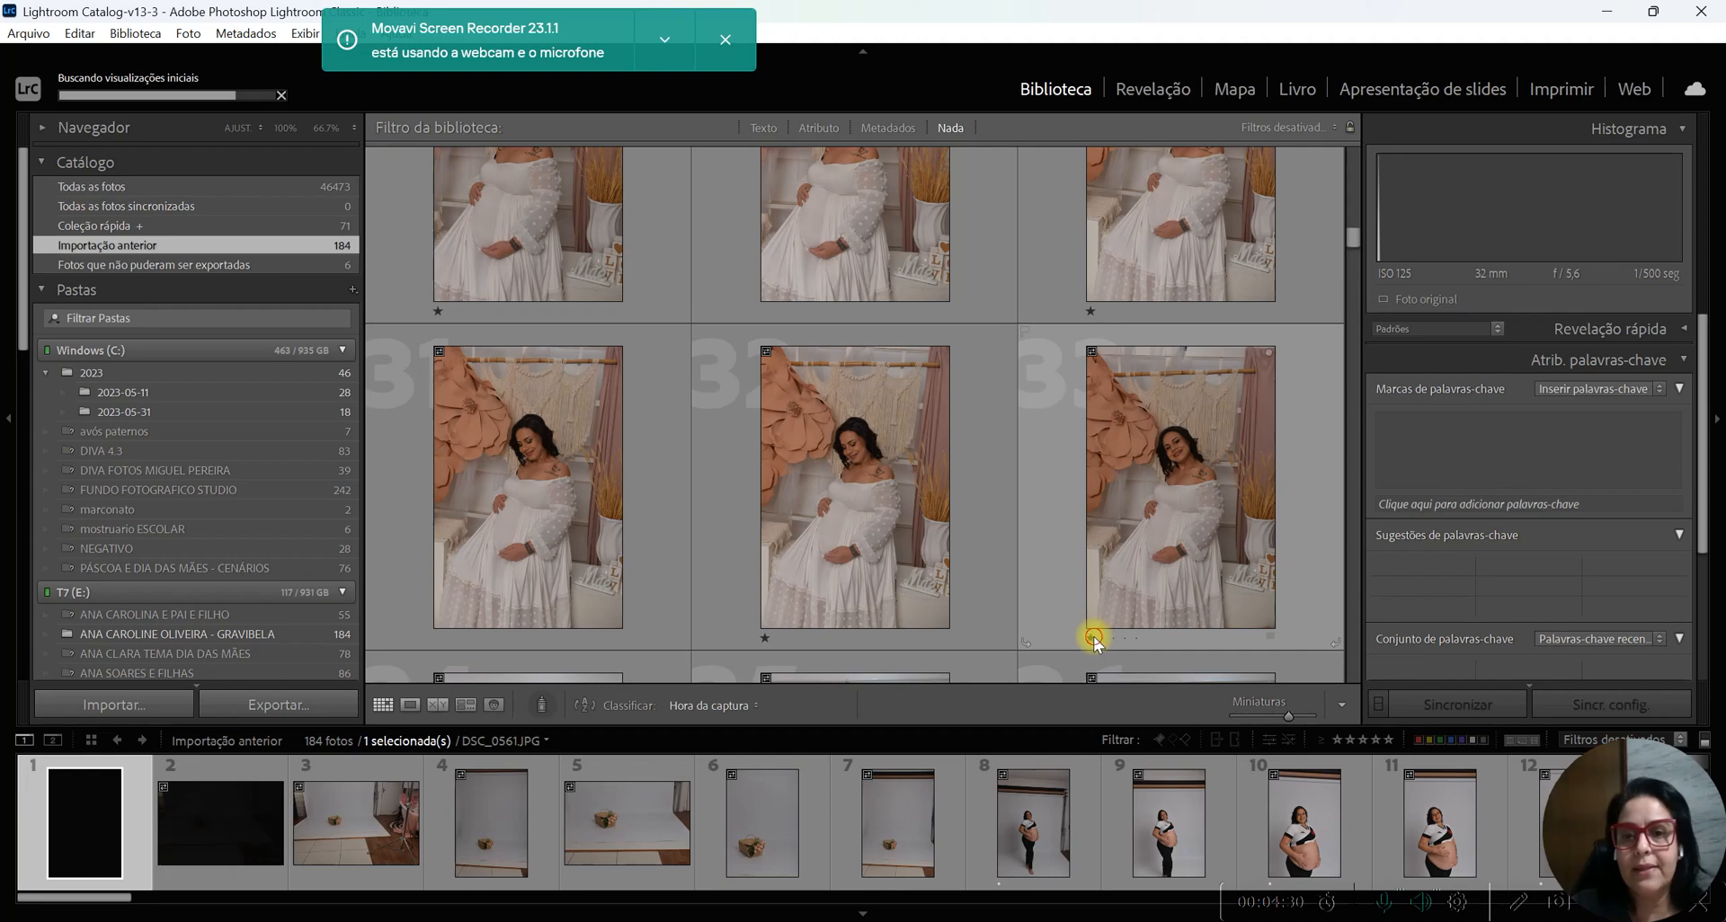
- Give one star to the couple photos numbered 35, 36, 37, 39 and 40 in front of the flower backdrop
scroll(1082, 477, "down", 2)
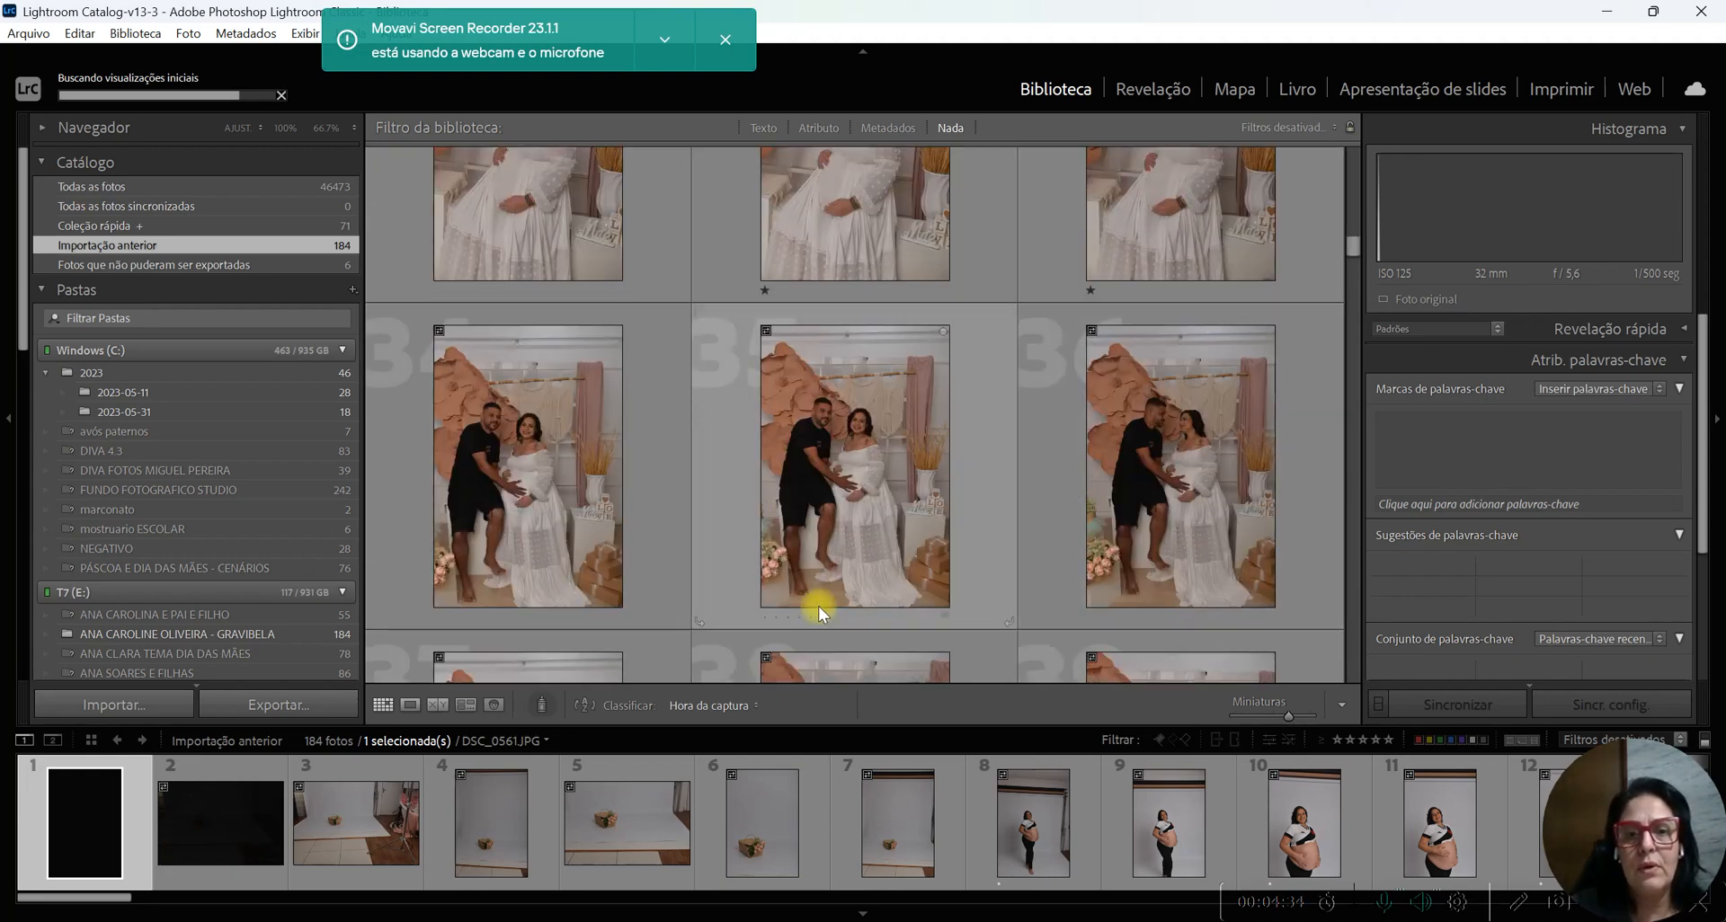
left_click(765, 618)
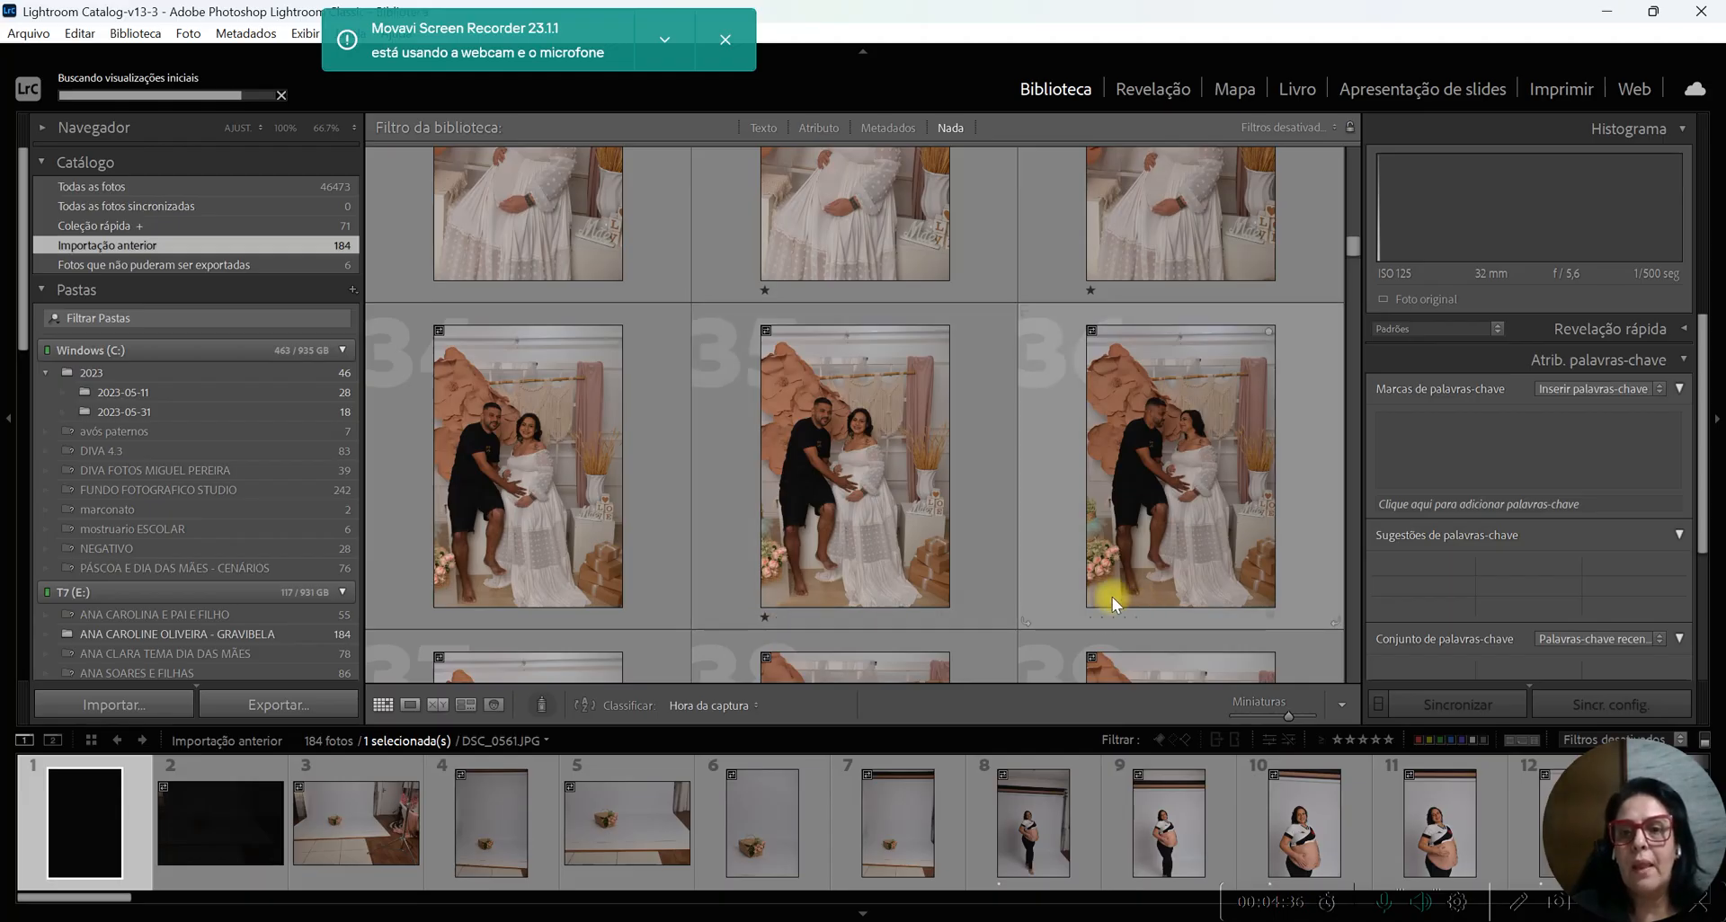
left_click(1094, 618)
scroll(1099, 489, "down", 1)
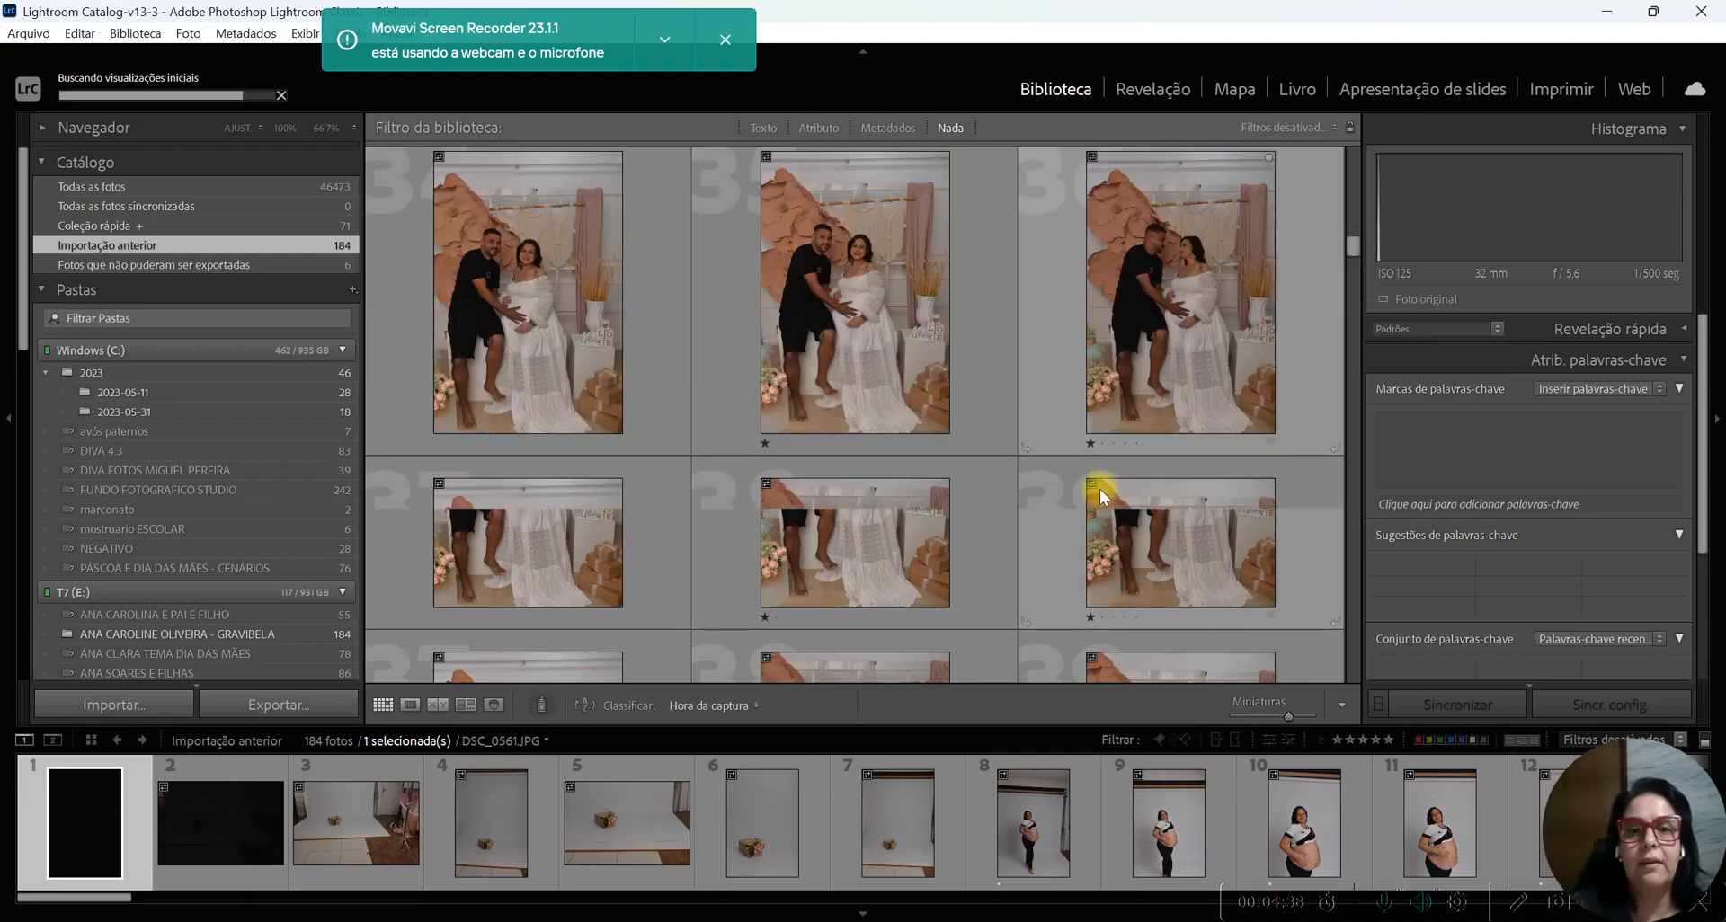
scroll(1099, 489, "down", 1)
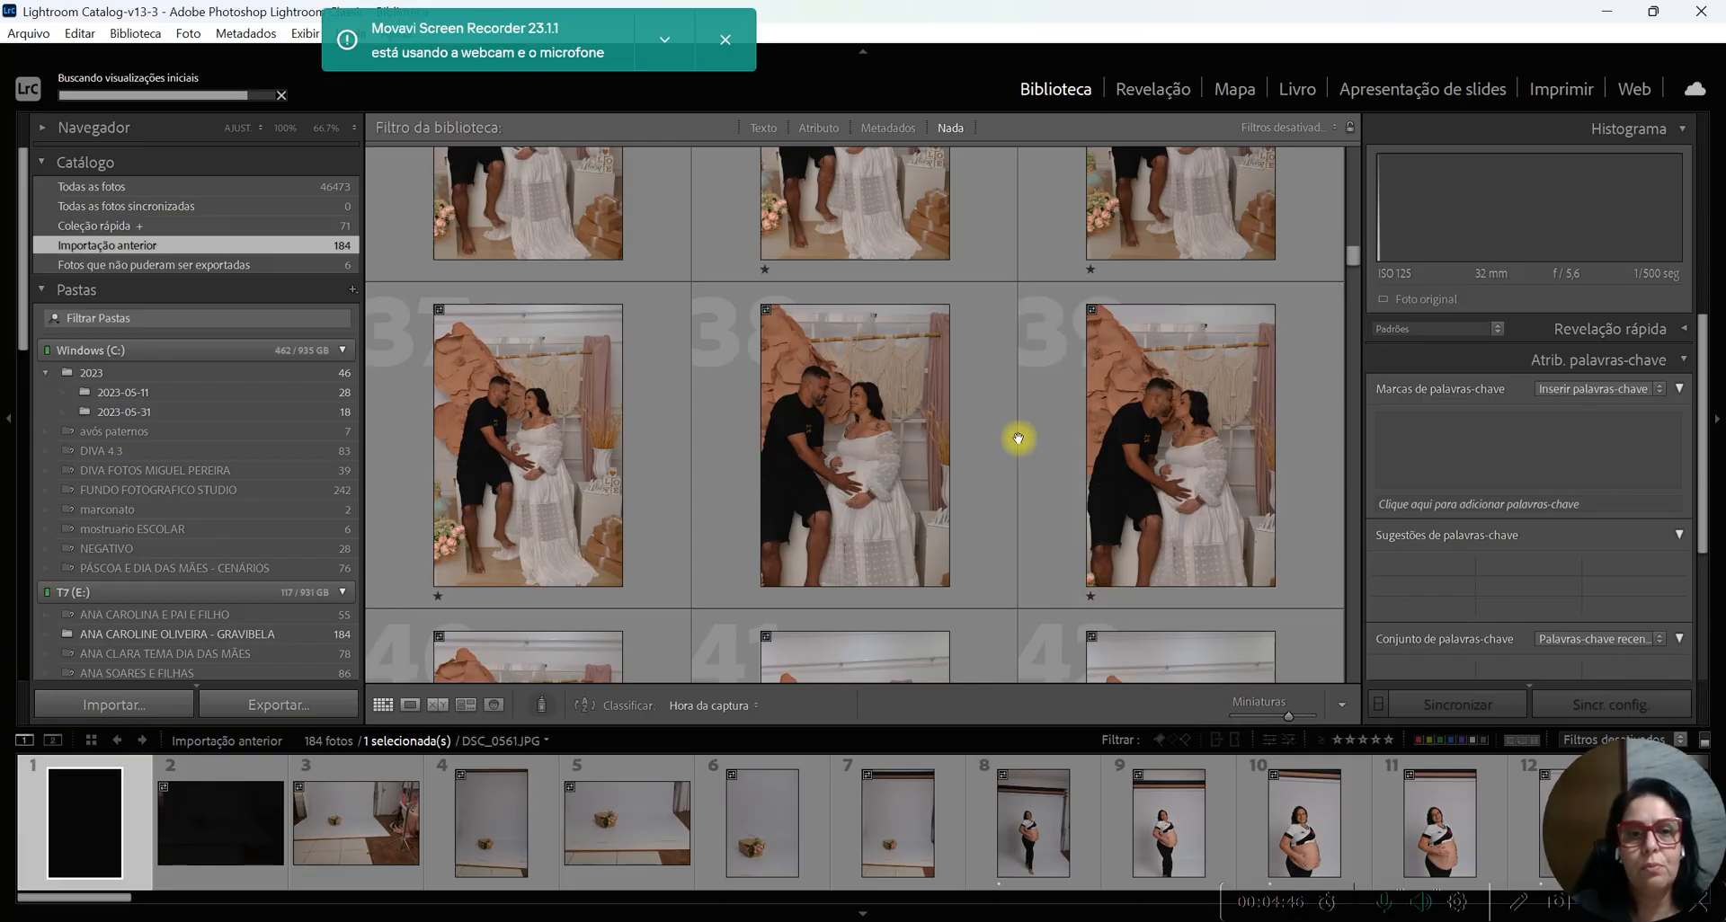
scroll(1019, 438, "down", 2)
scroll(1018, 439, "down", 2)
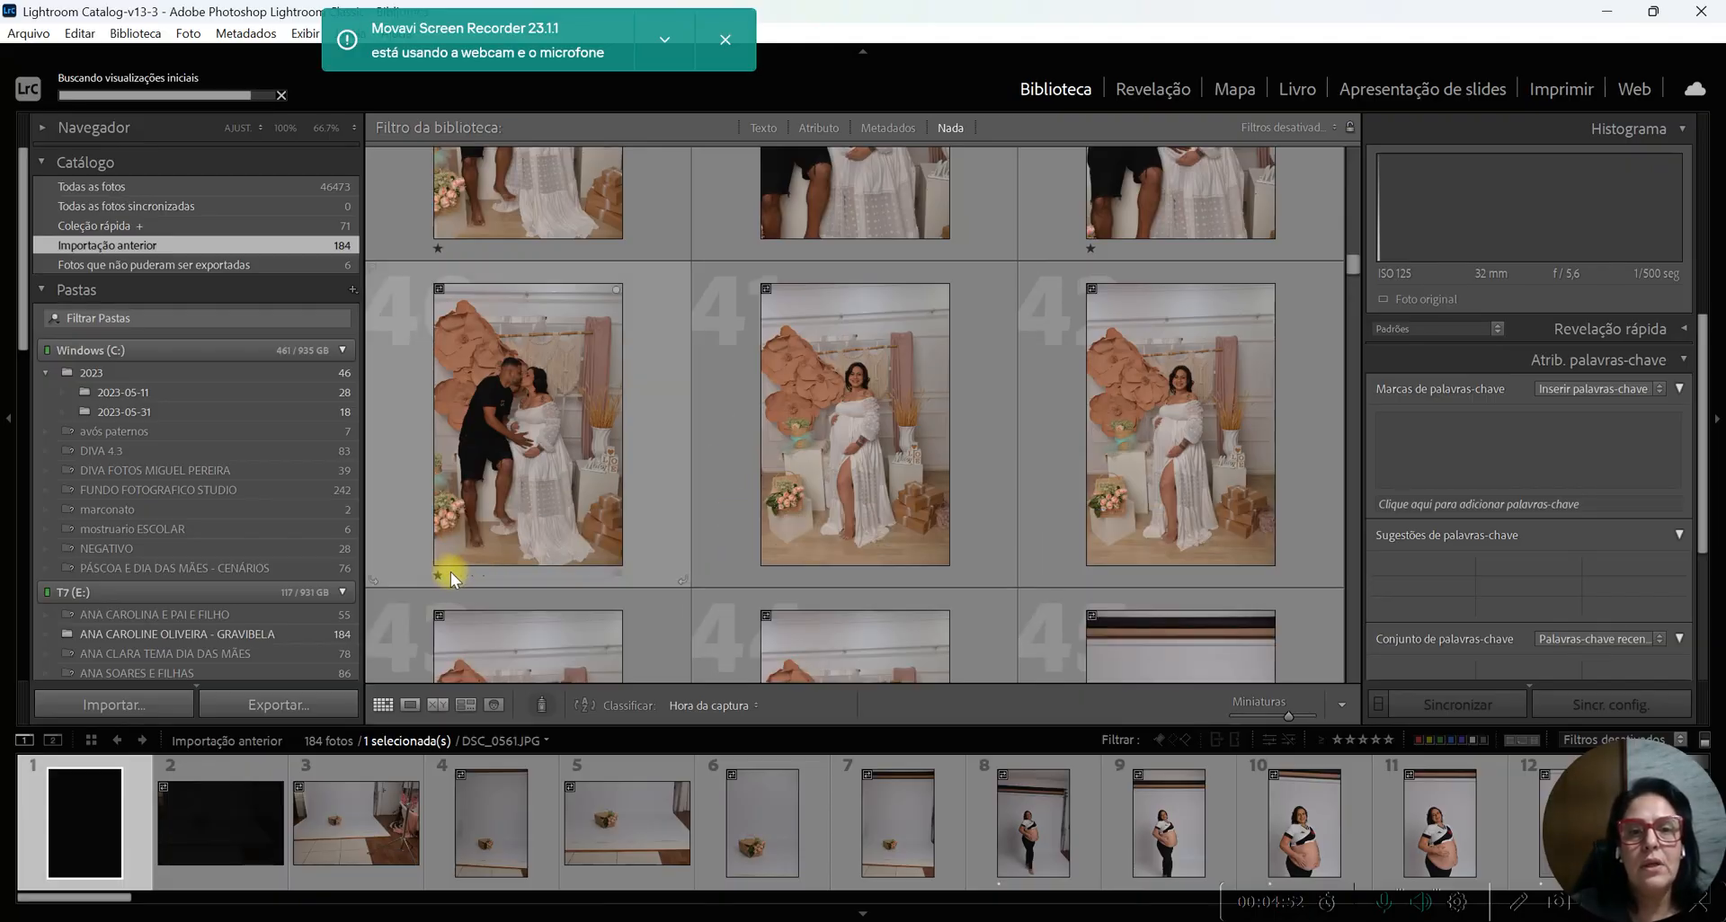
- Select white-dress portrait 42 and rate portraits 44 and 45 with one star
left_click(1084, 570)
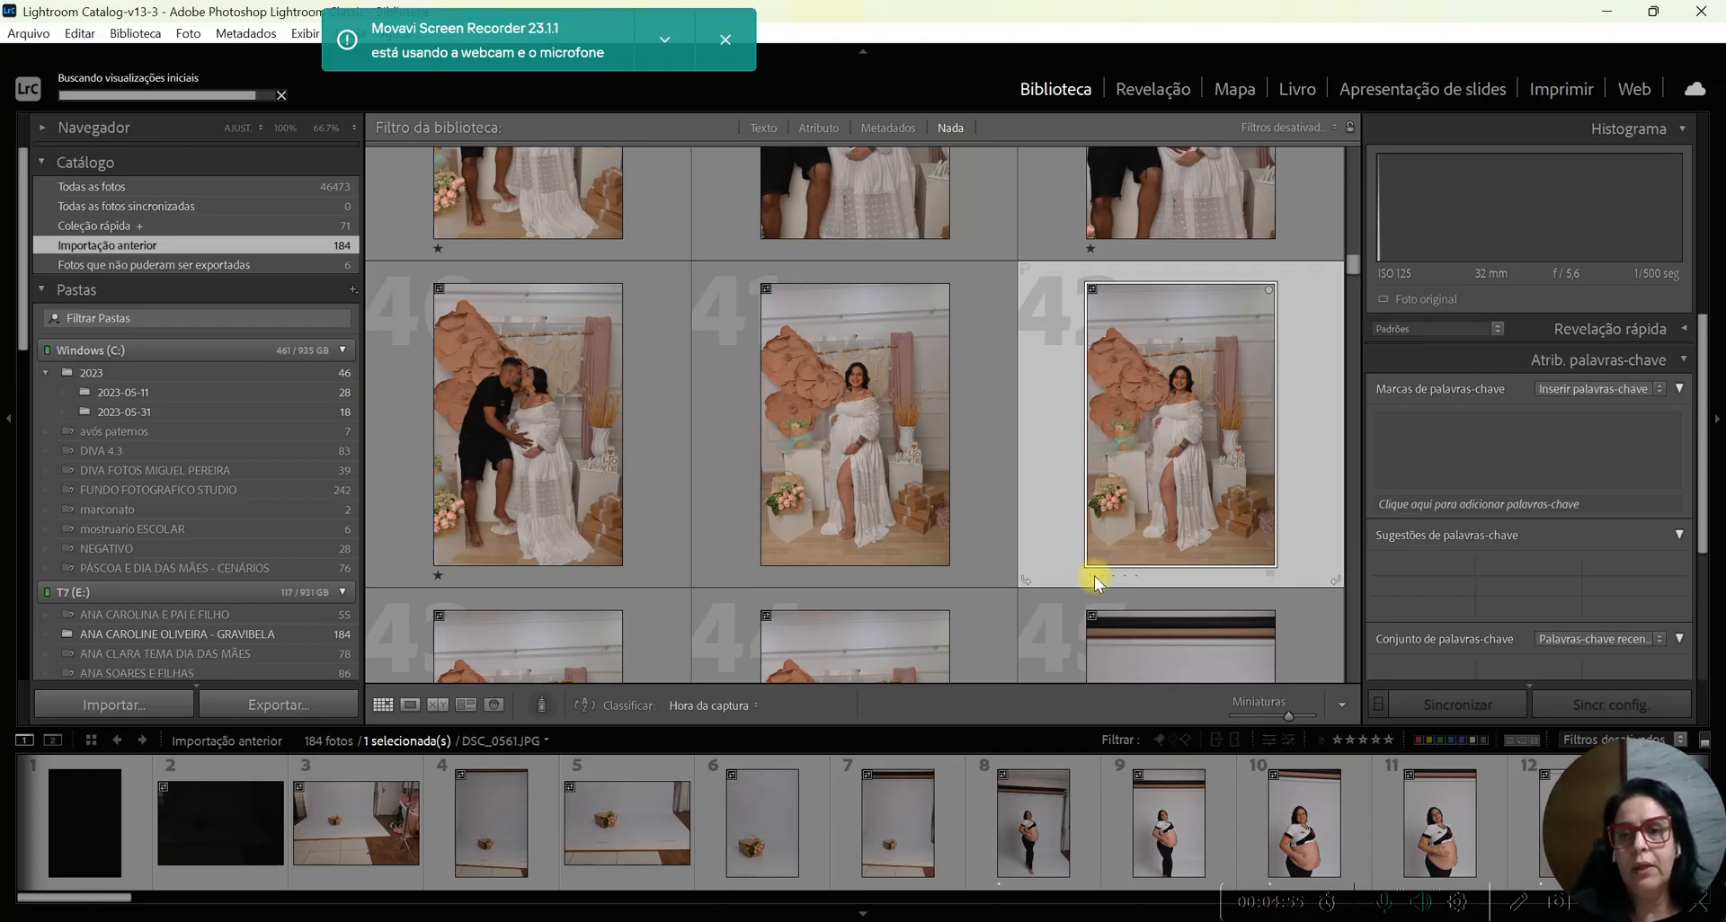
scroll(1040, 417, "down", 2)
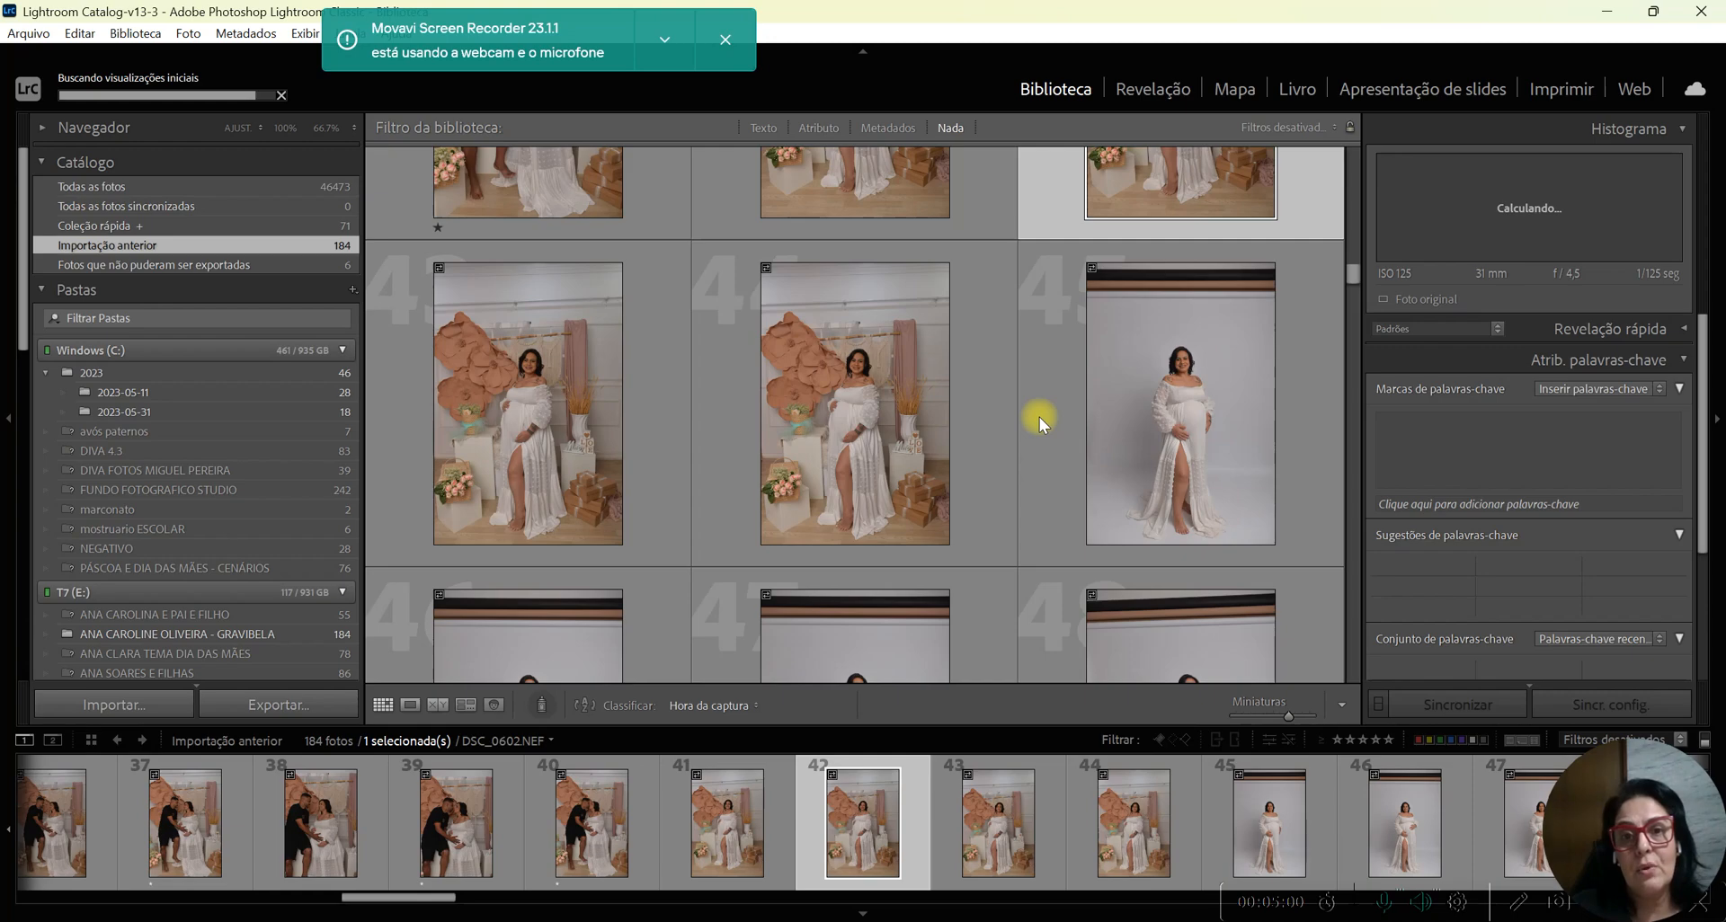
left_click(764, 554)
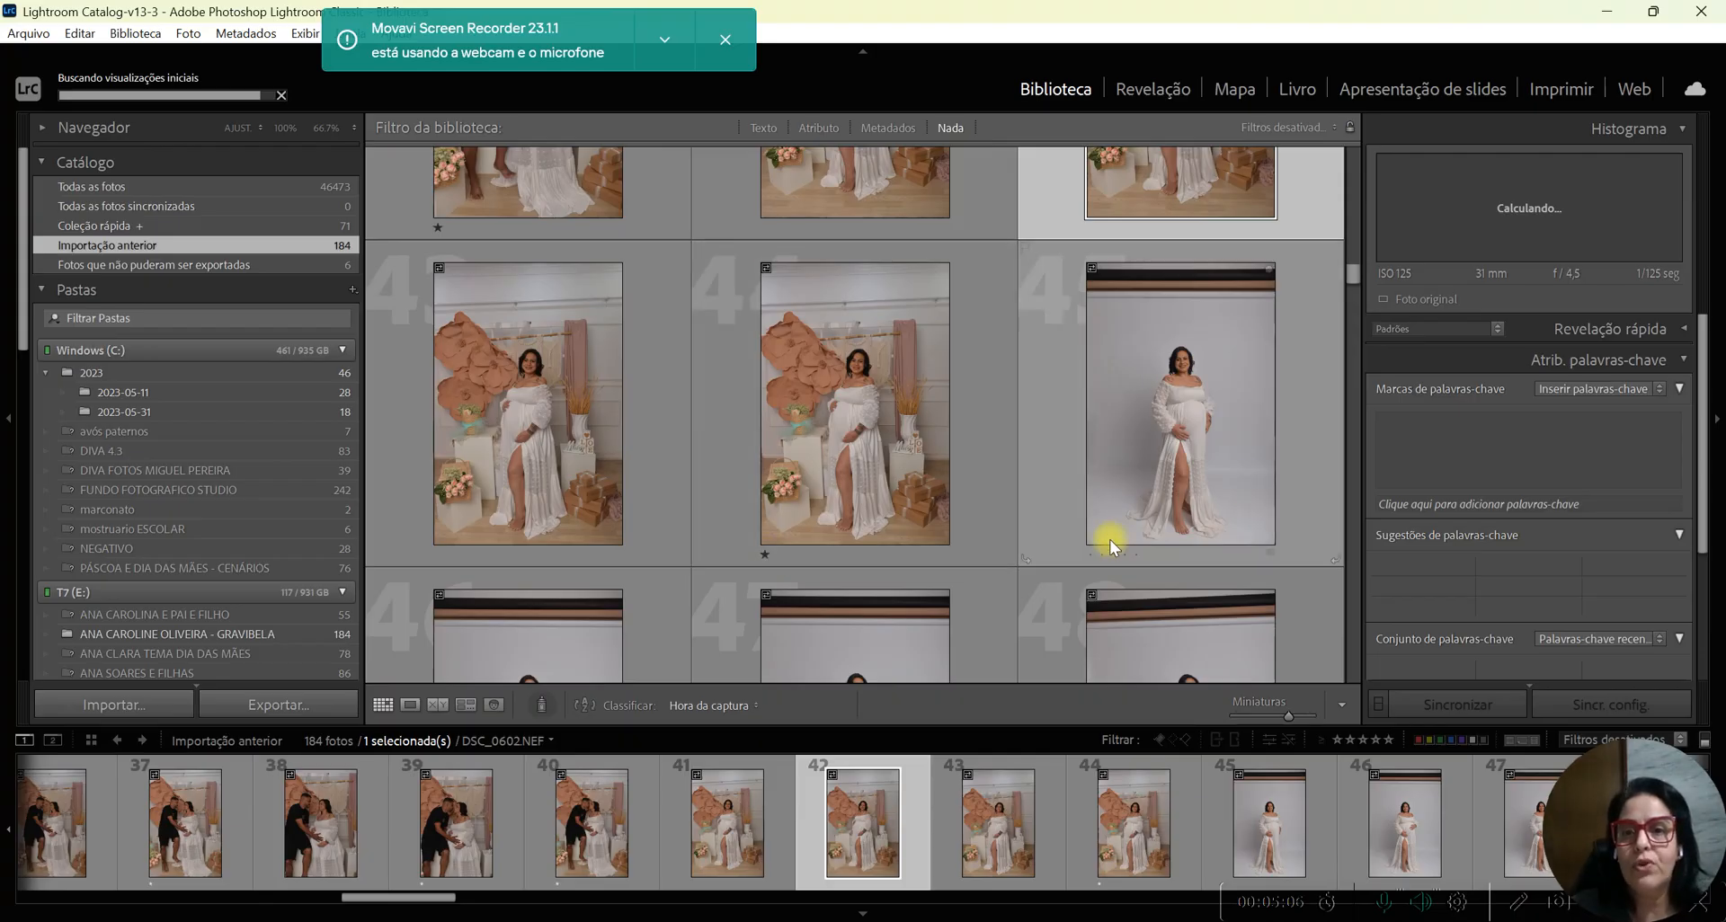
scroll(1092, 380, "down", 2)
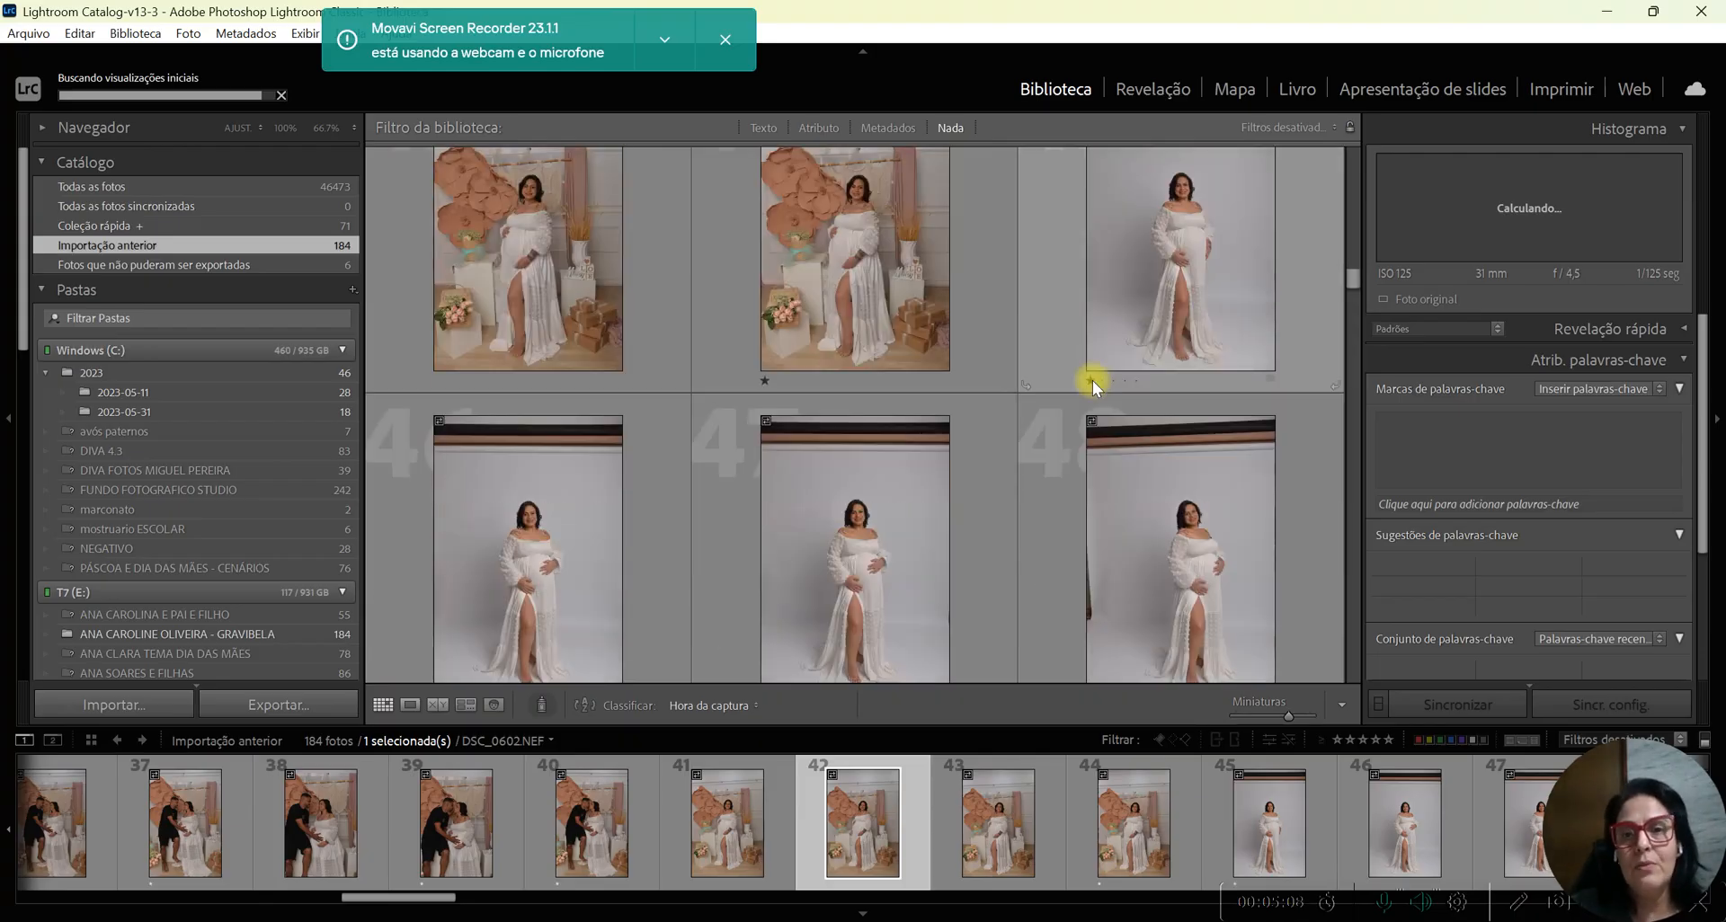
left_click(1093, 380)
- Assign one star to the white-dress studio portraits numbered 46, 47 and 48
scroll(1093, 381, "down", 2)
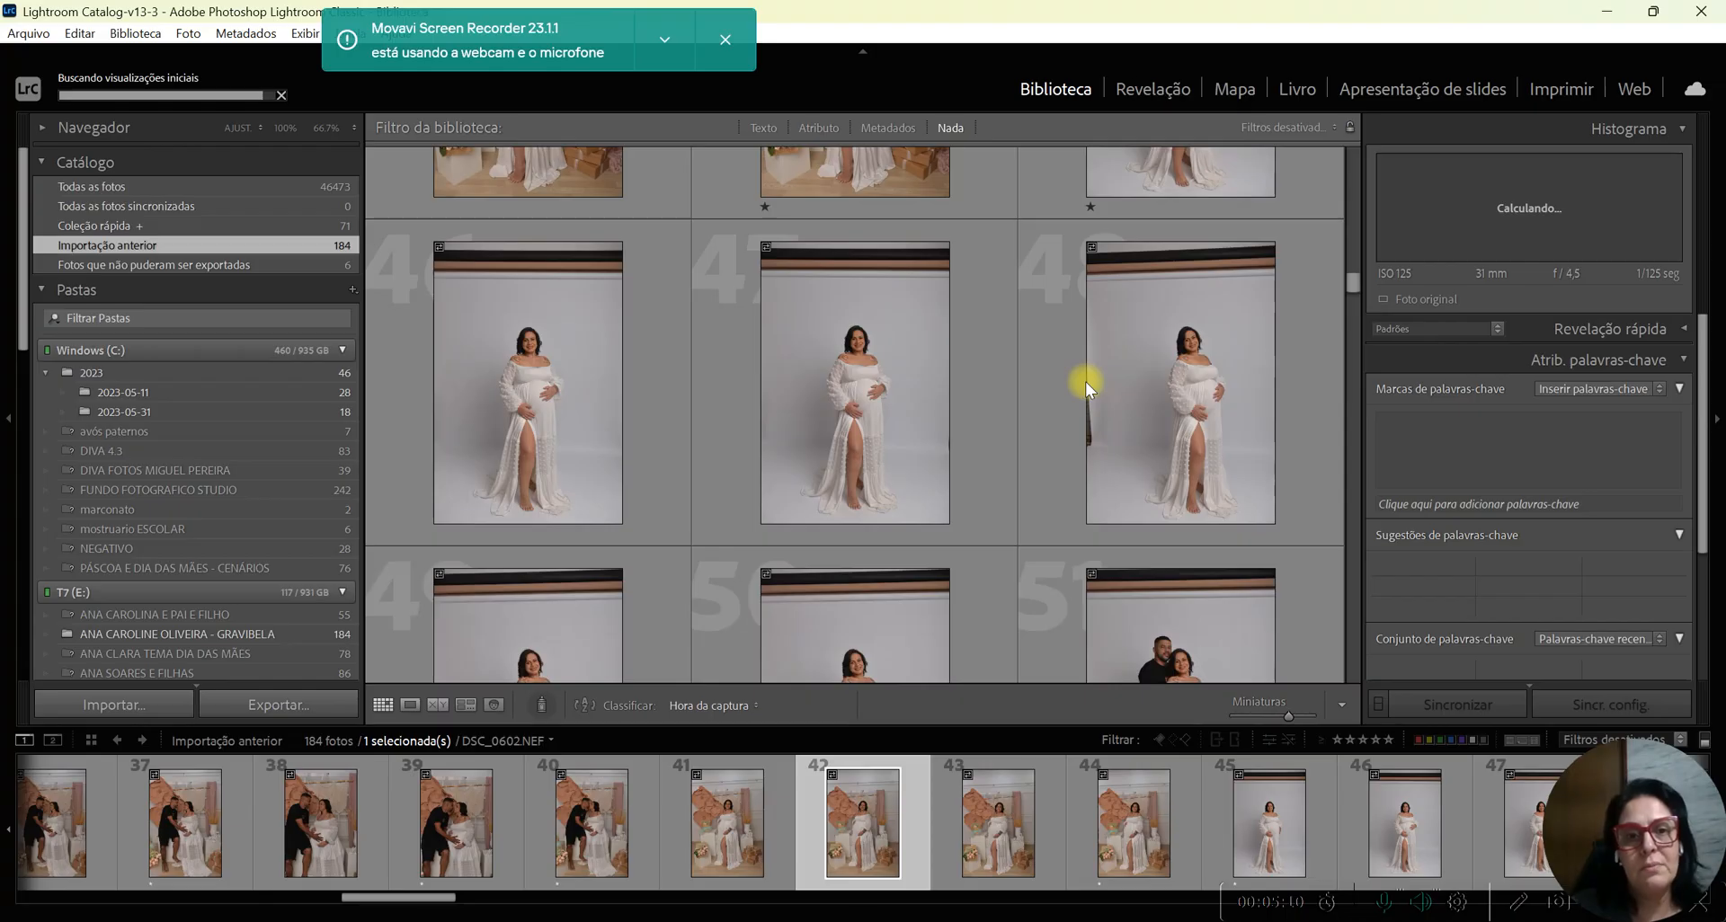
left_click(438, 534)
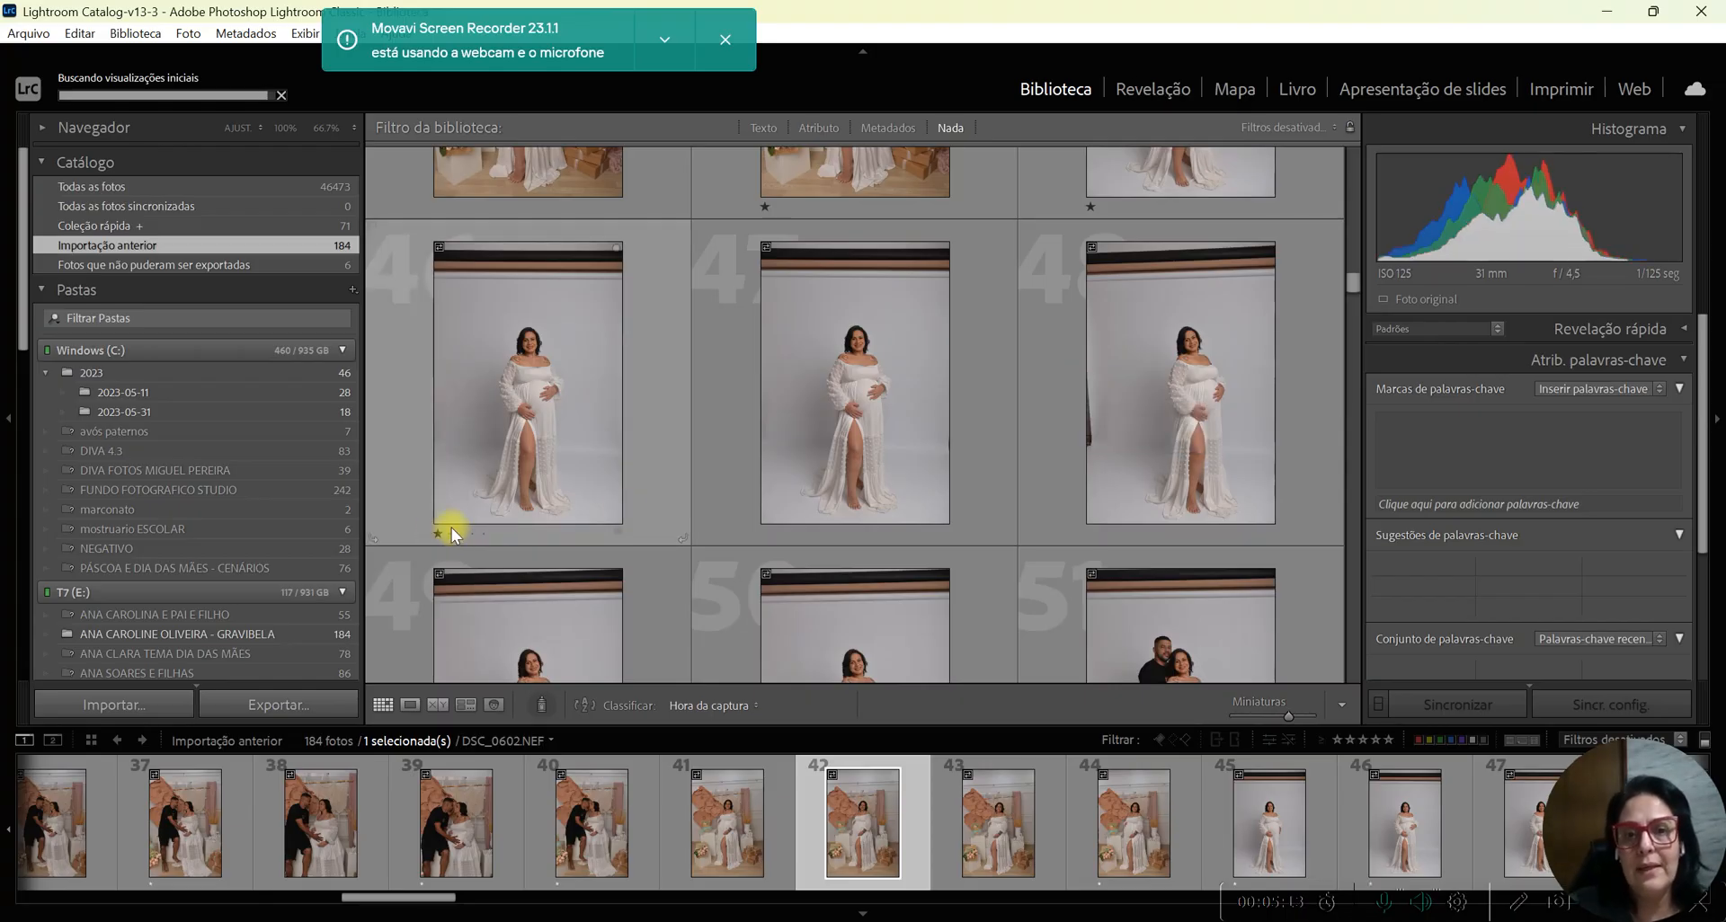
left_click(1092, 535)
left_click(765, 534)
- Give one star to solo portrait 50 and to the standing couple photos 51, 53 and 54
scroll(806, 439, "down", 1)
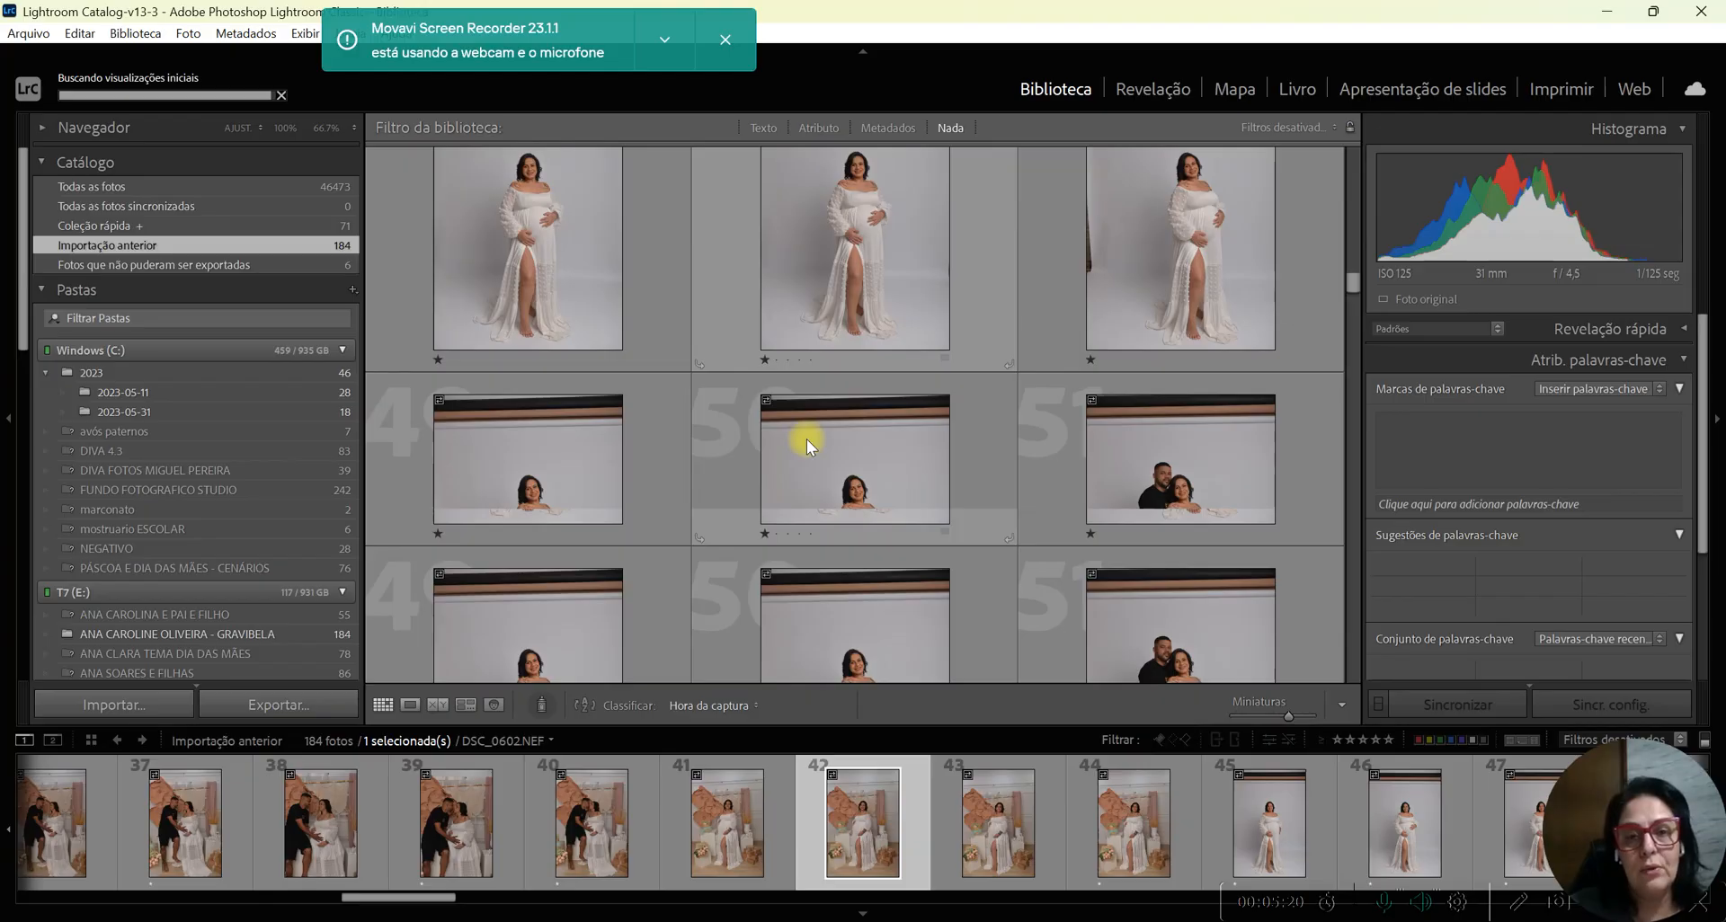
scroll(807, 439, "down", 2)
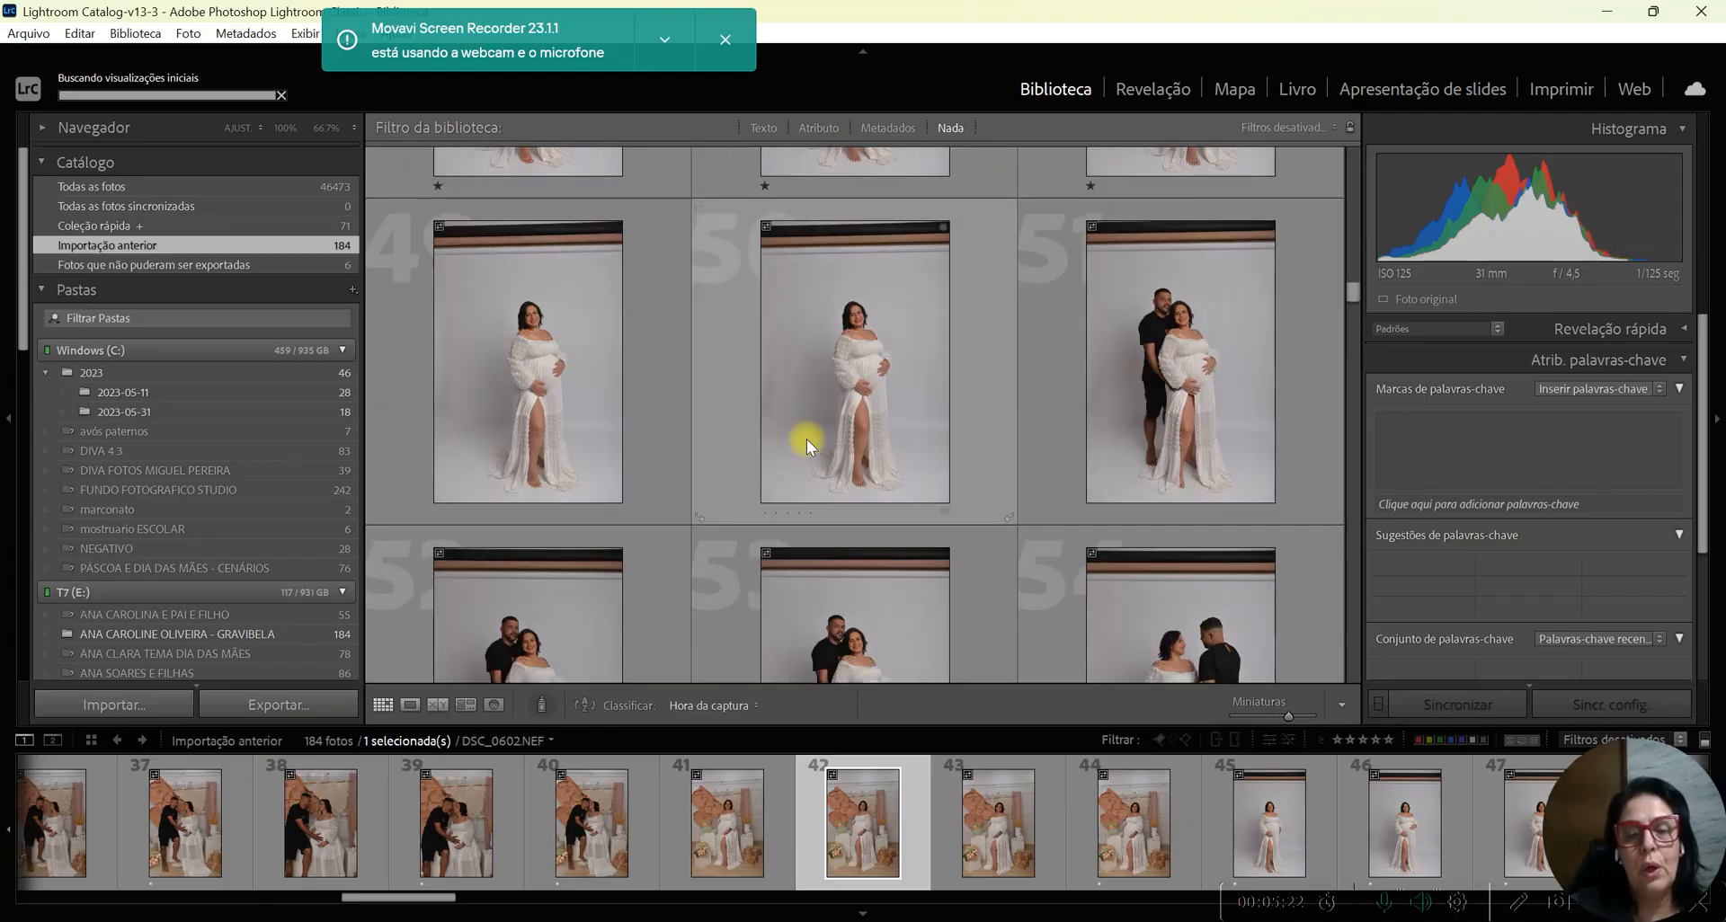
left_click(765, 513)
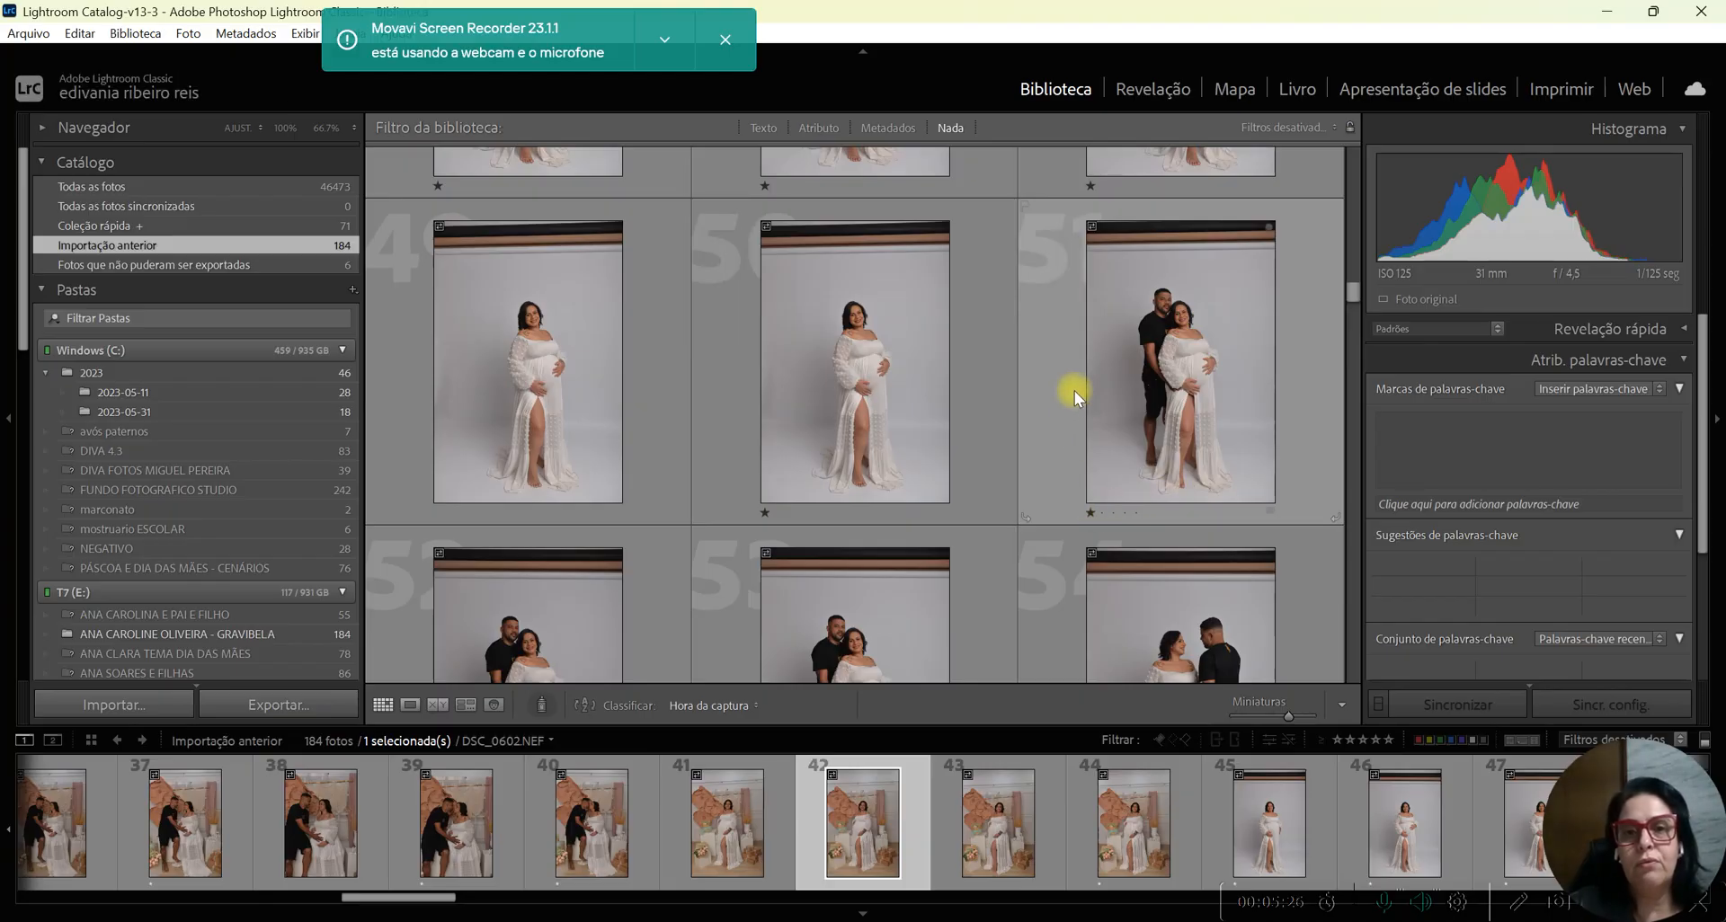
scroll(1073, 390, "down", 2)
left_click(768, 490)
left_click(1091, 493)
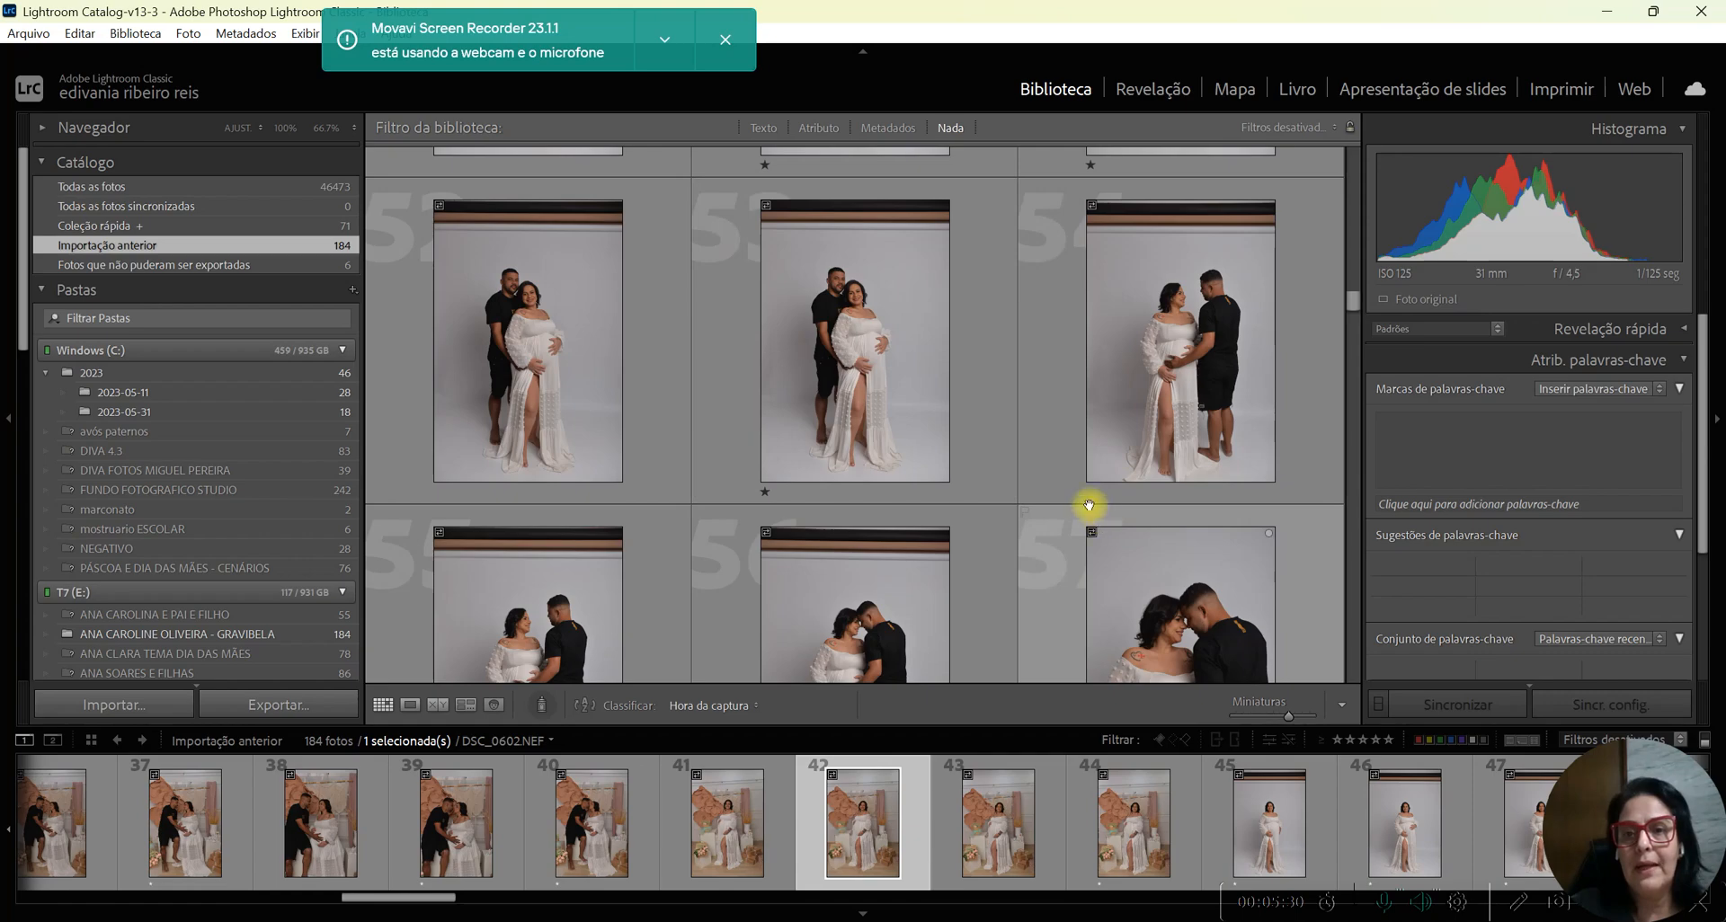
- Rate the couple photos numbered 56 and 57 on the plain backdrop with one star
scroll(1058, 387, "down", 1)
scroll(1057, 385, "down", 1)
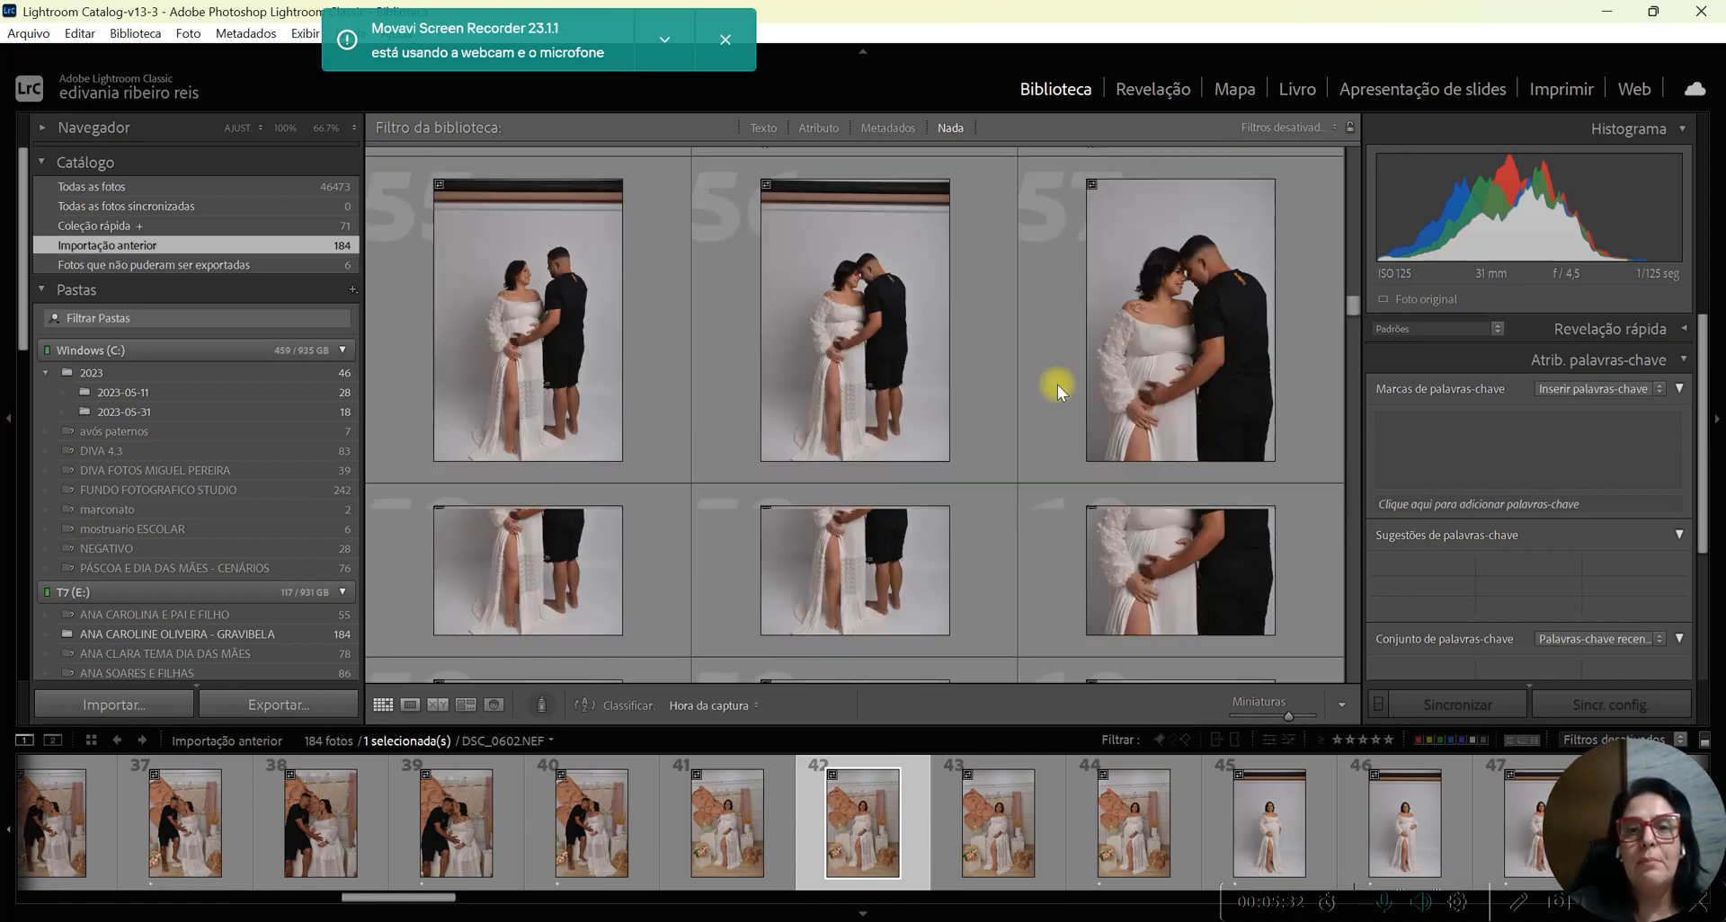
left_click(765, 471)
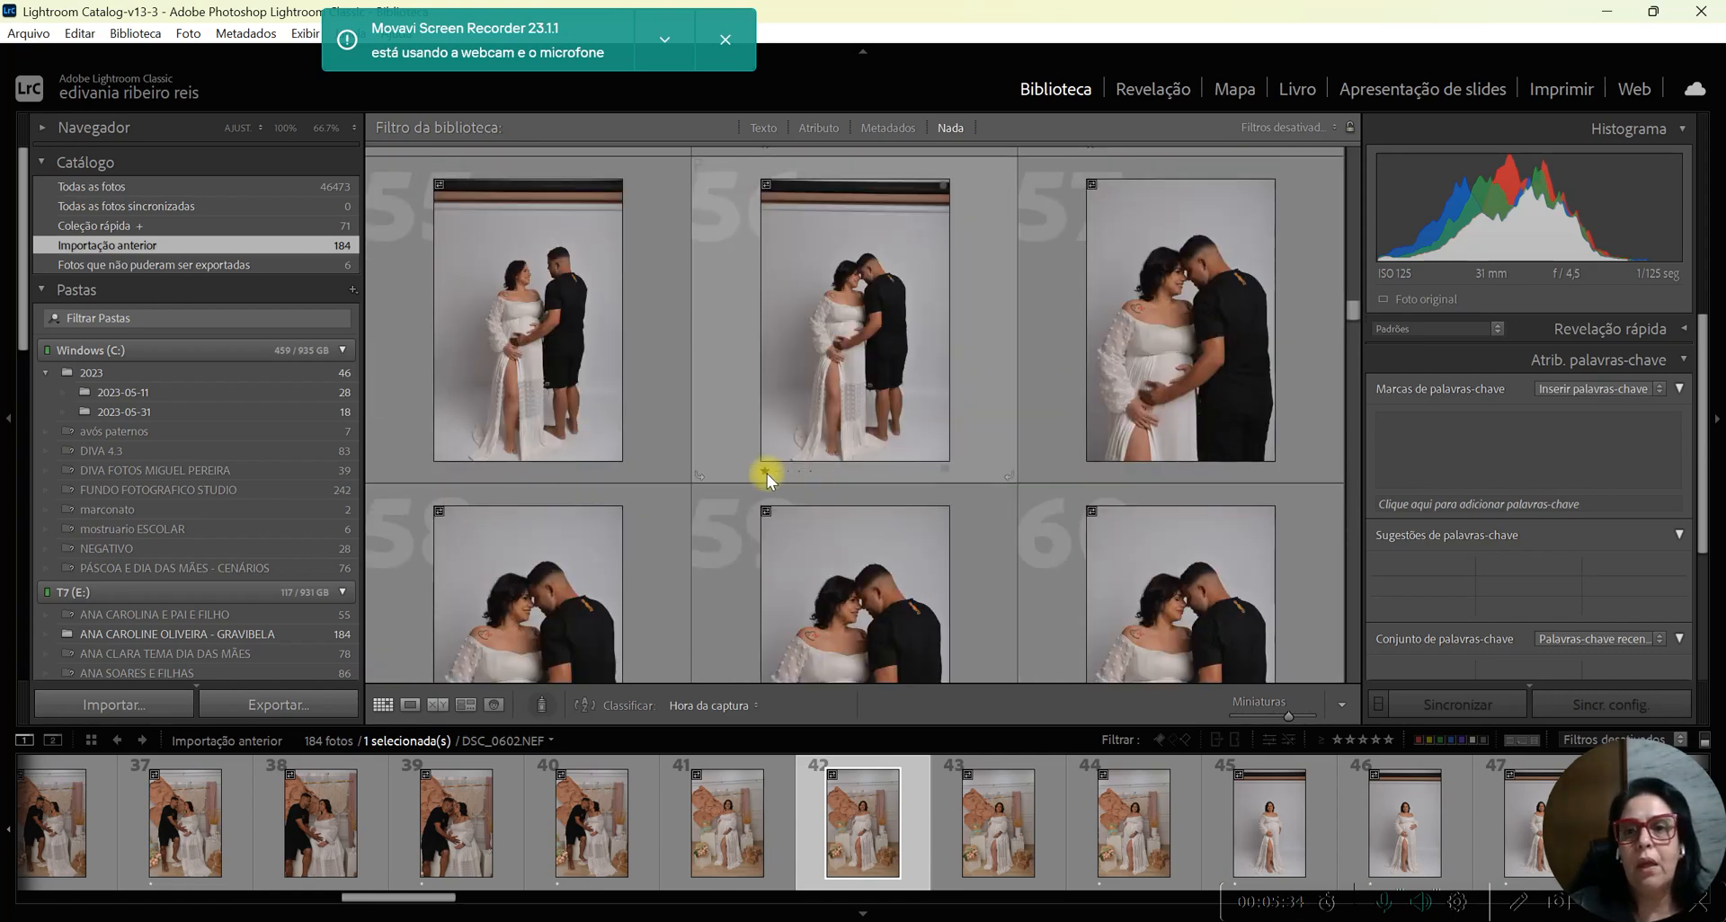
left_click(1091, 470)
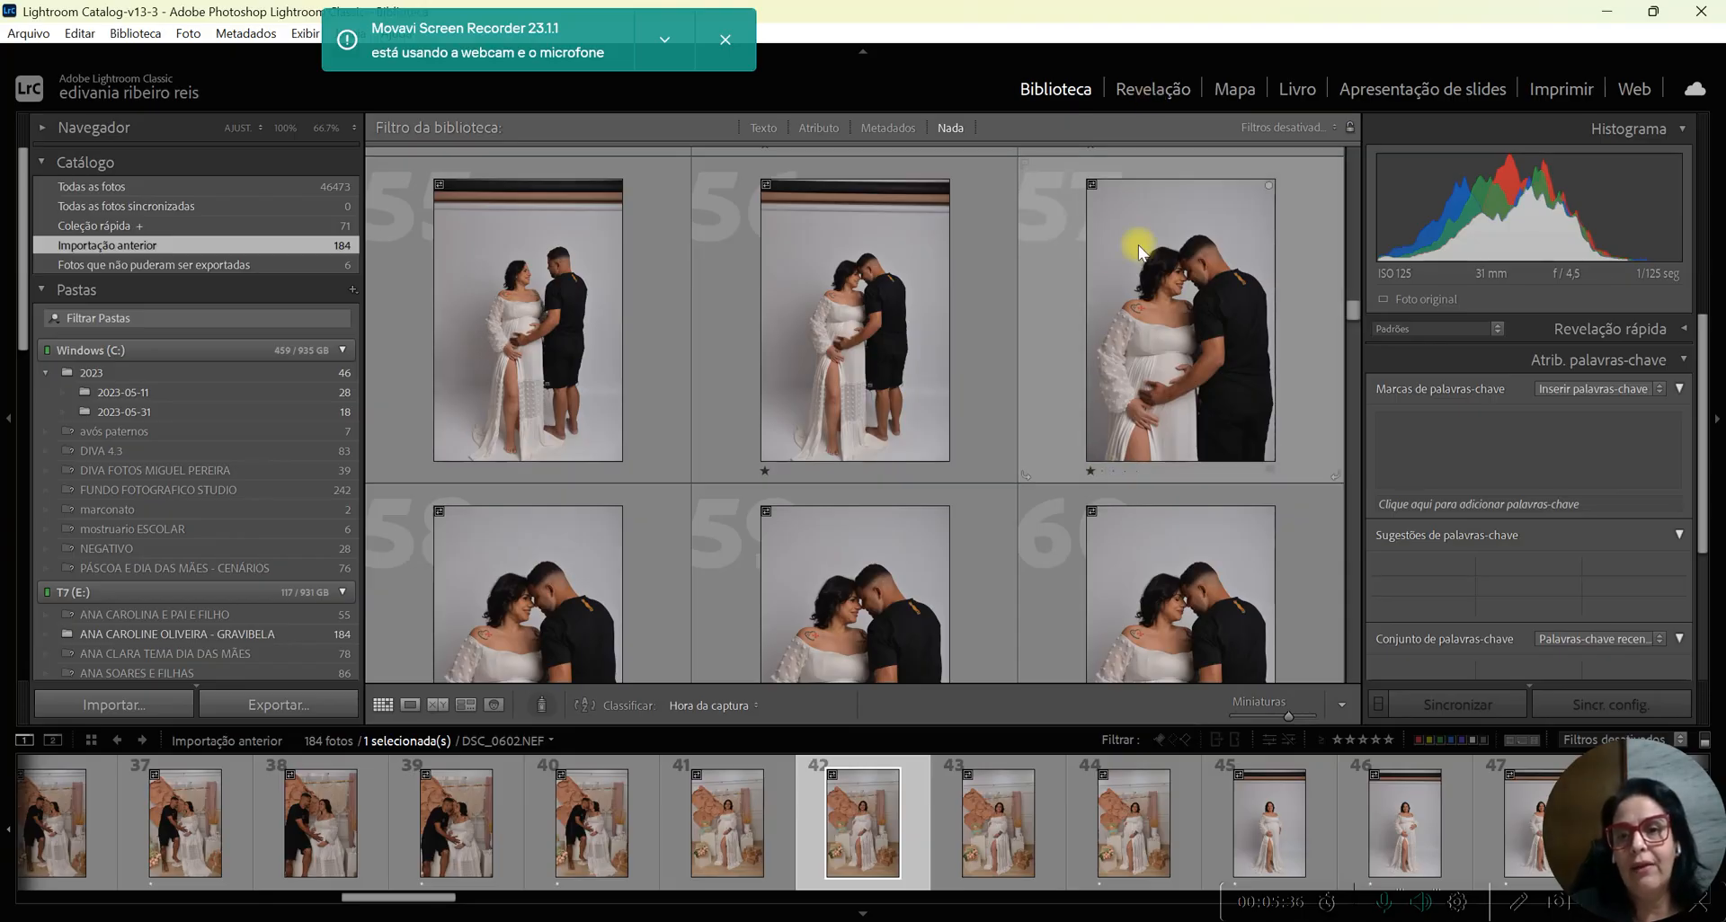
- Assign one star to the close couple photos 58, 60 and 61 and to the seated pink-dress portrait 63
scroll(1133, 301, "down", 1)
left_click(438, 623)
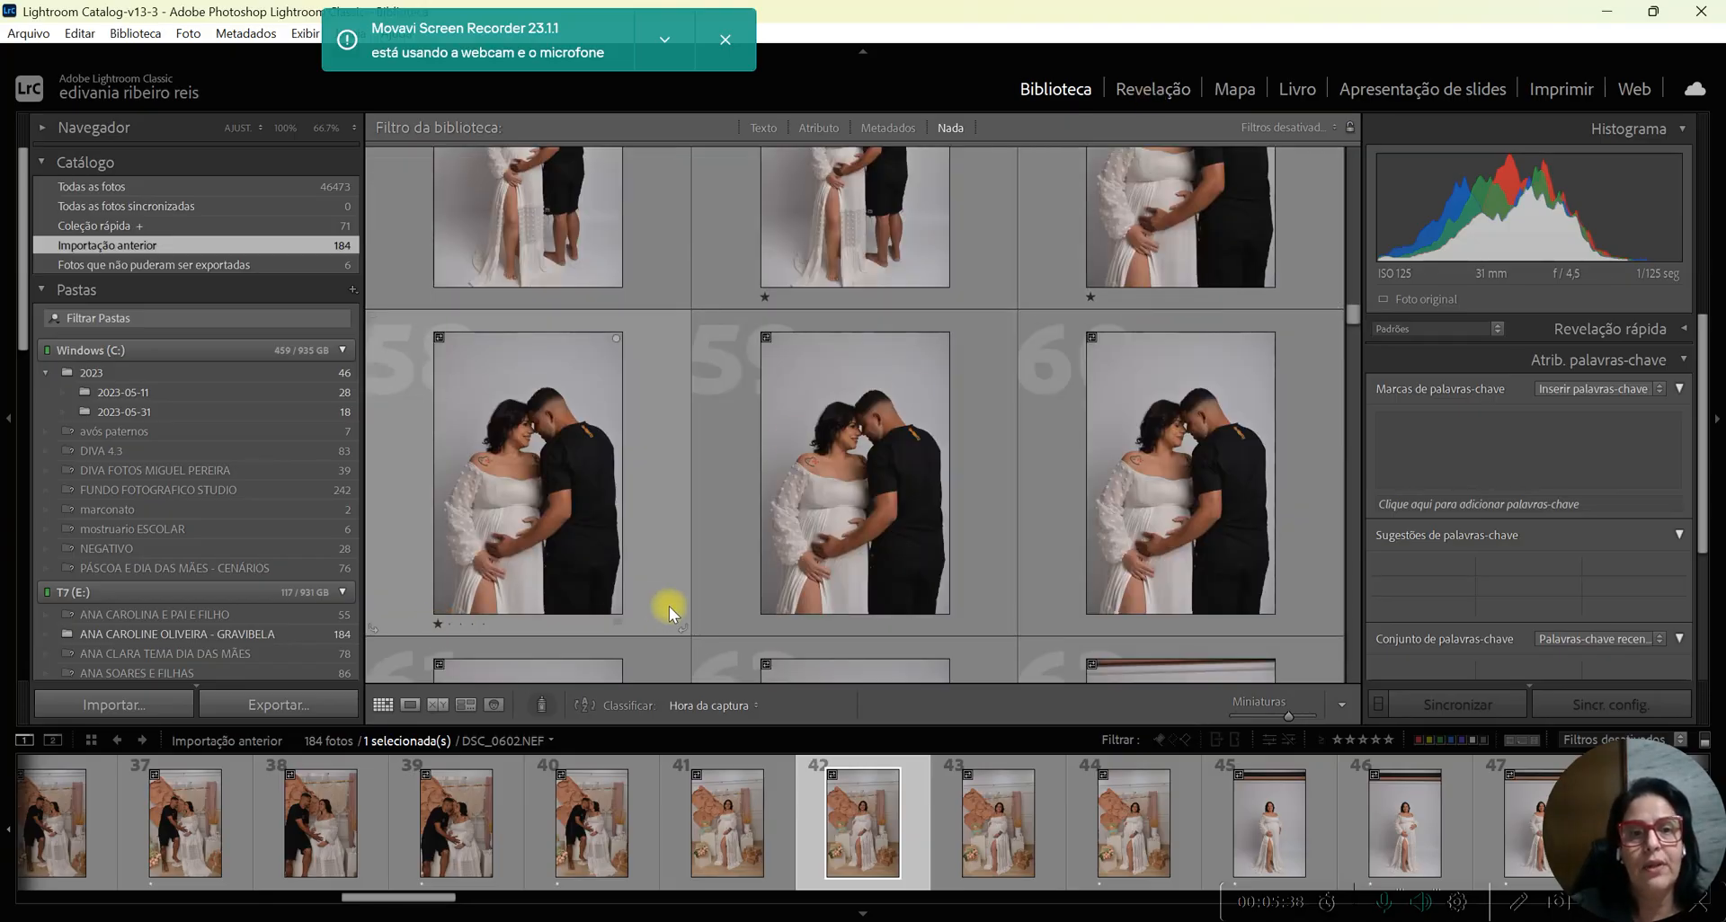
left_click(1090, 624)
scroll(1059, 503, "down", 2)
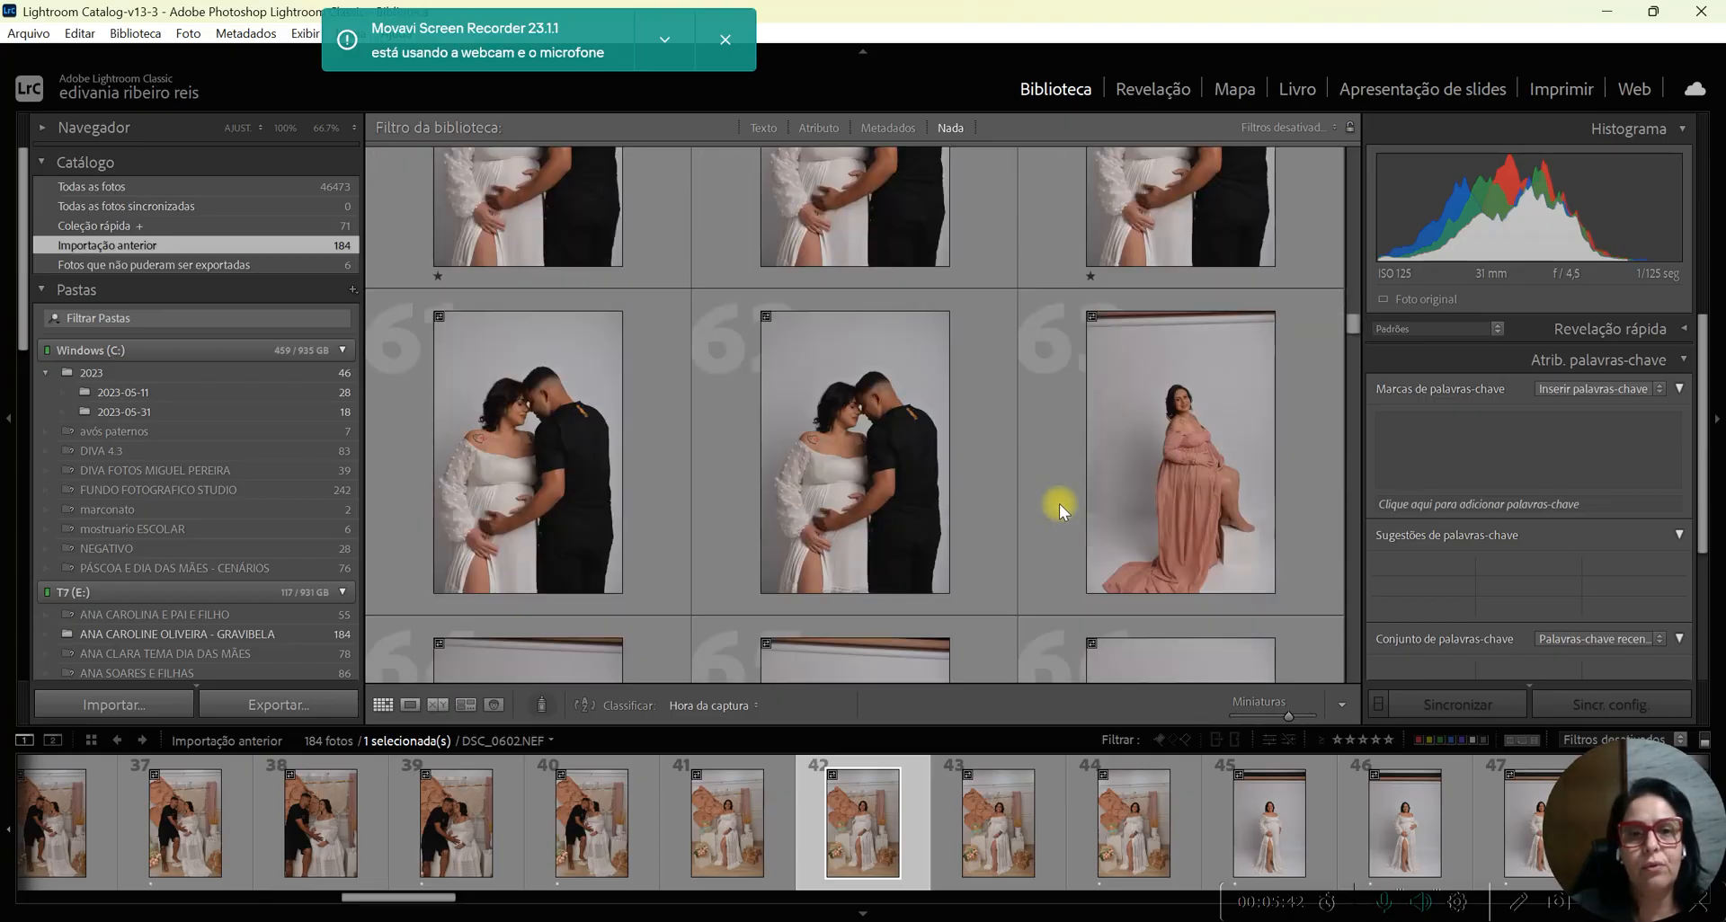
left_click(436, 603)
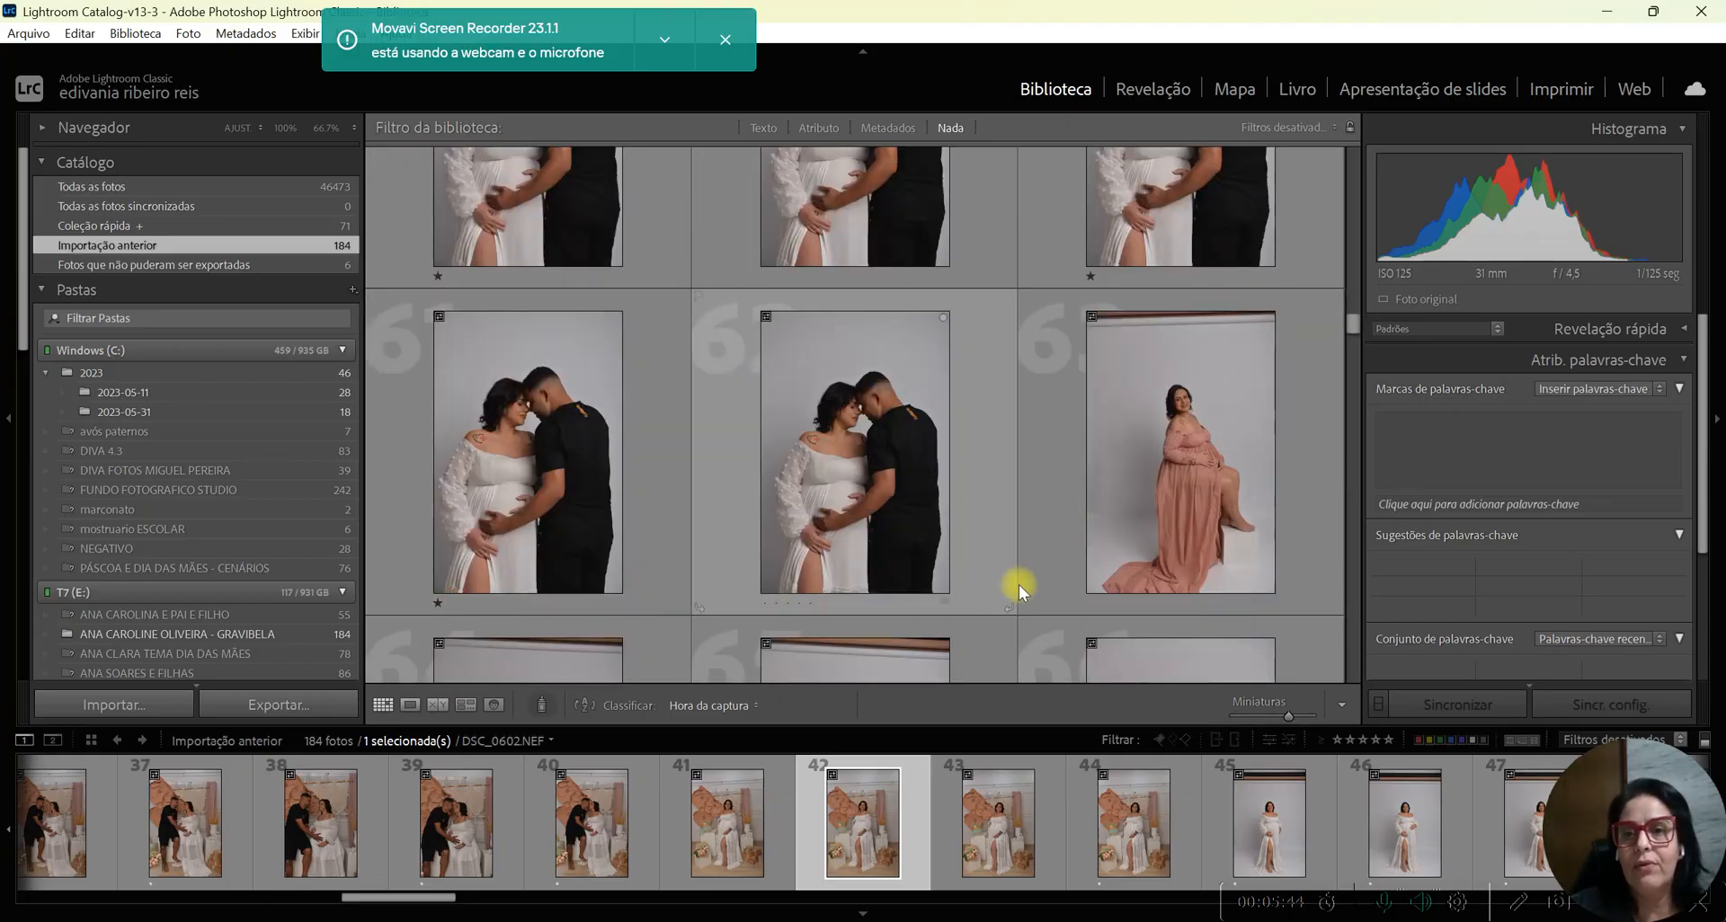
left_click(1091, 604)
- Give one star to the seated pink-dress portraits 64, 66 and 67 and to couple photo 69
scroll(1059, 482, "down", 2)
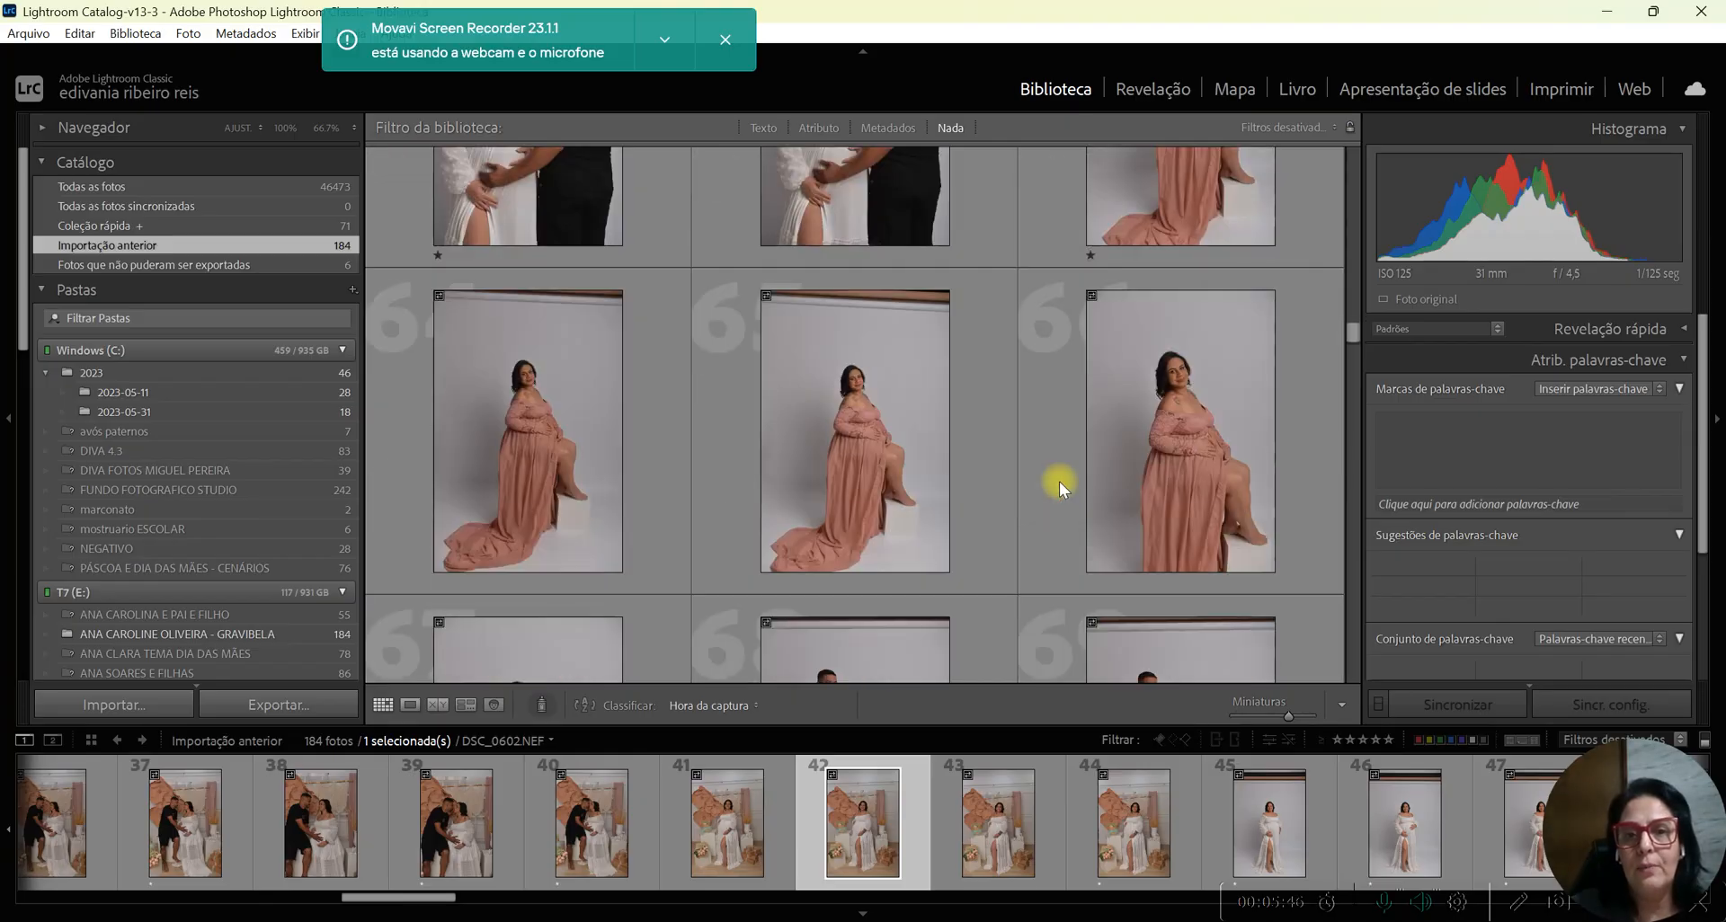
left_click(439, 583)
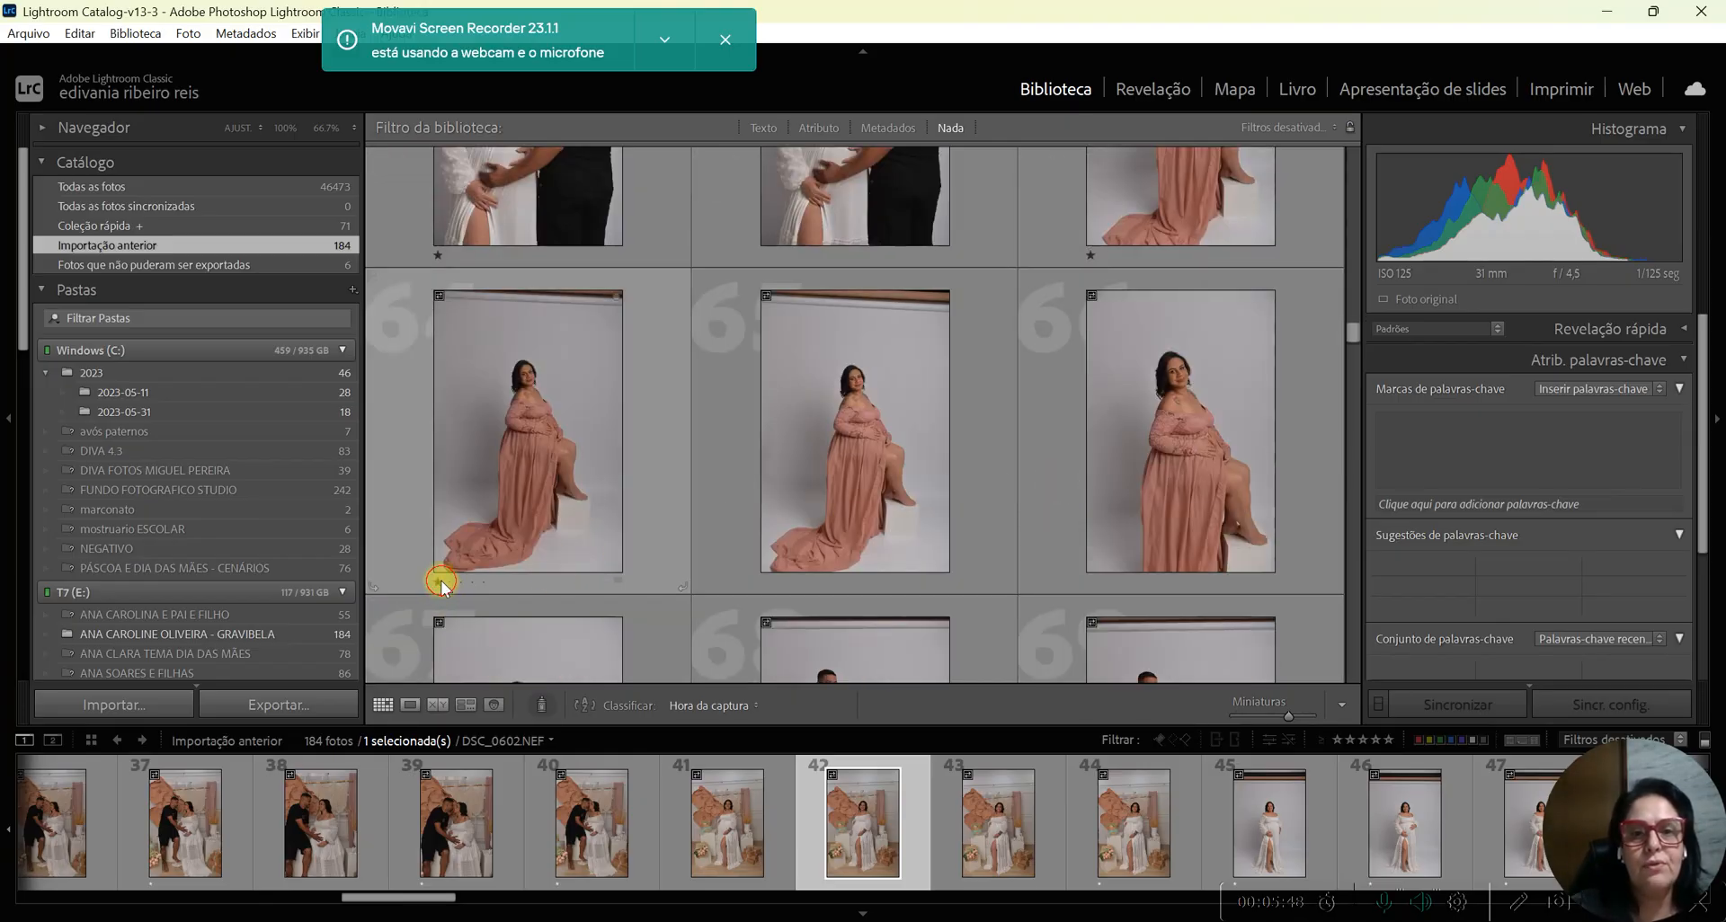
left_click(1091, 584)
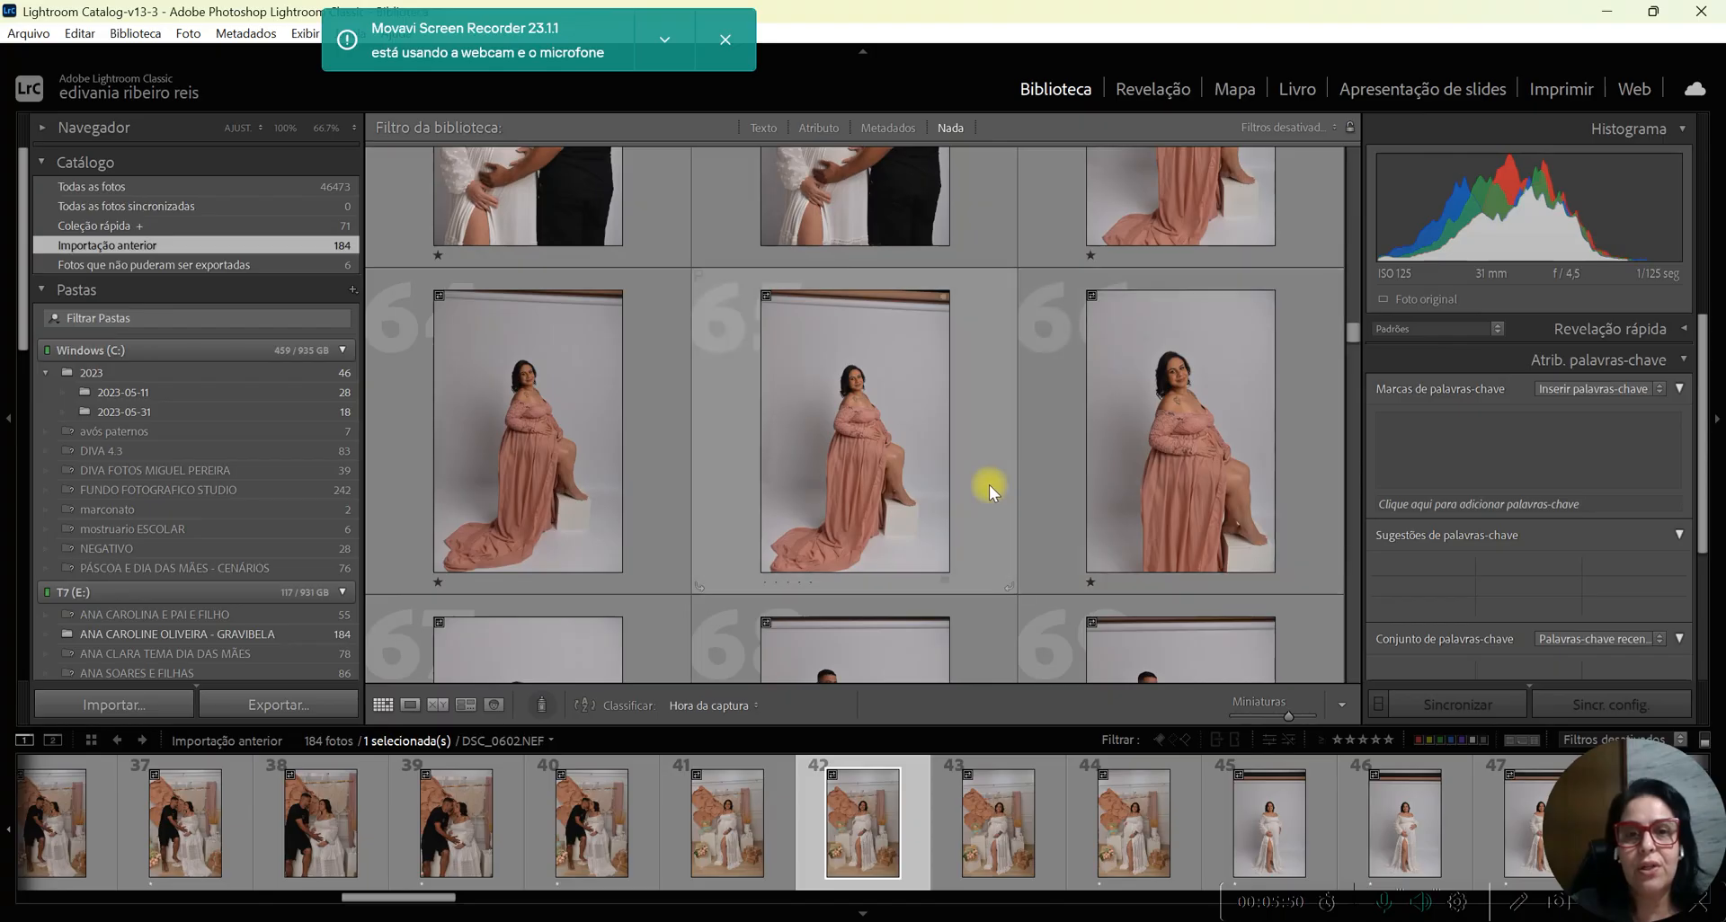
scroll(989, 483, "down", 2)
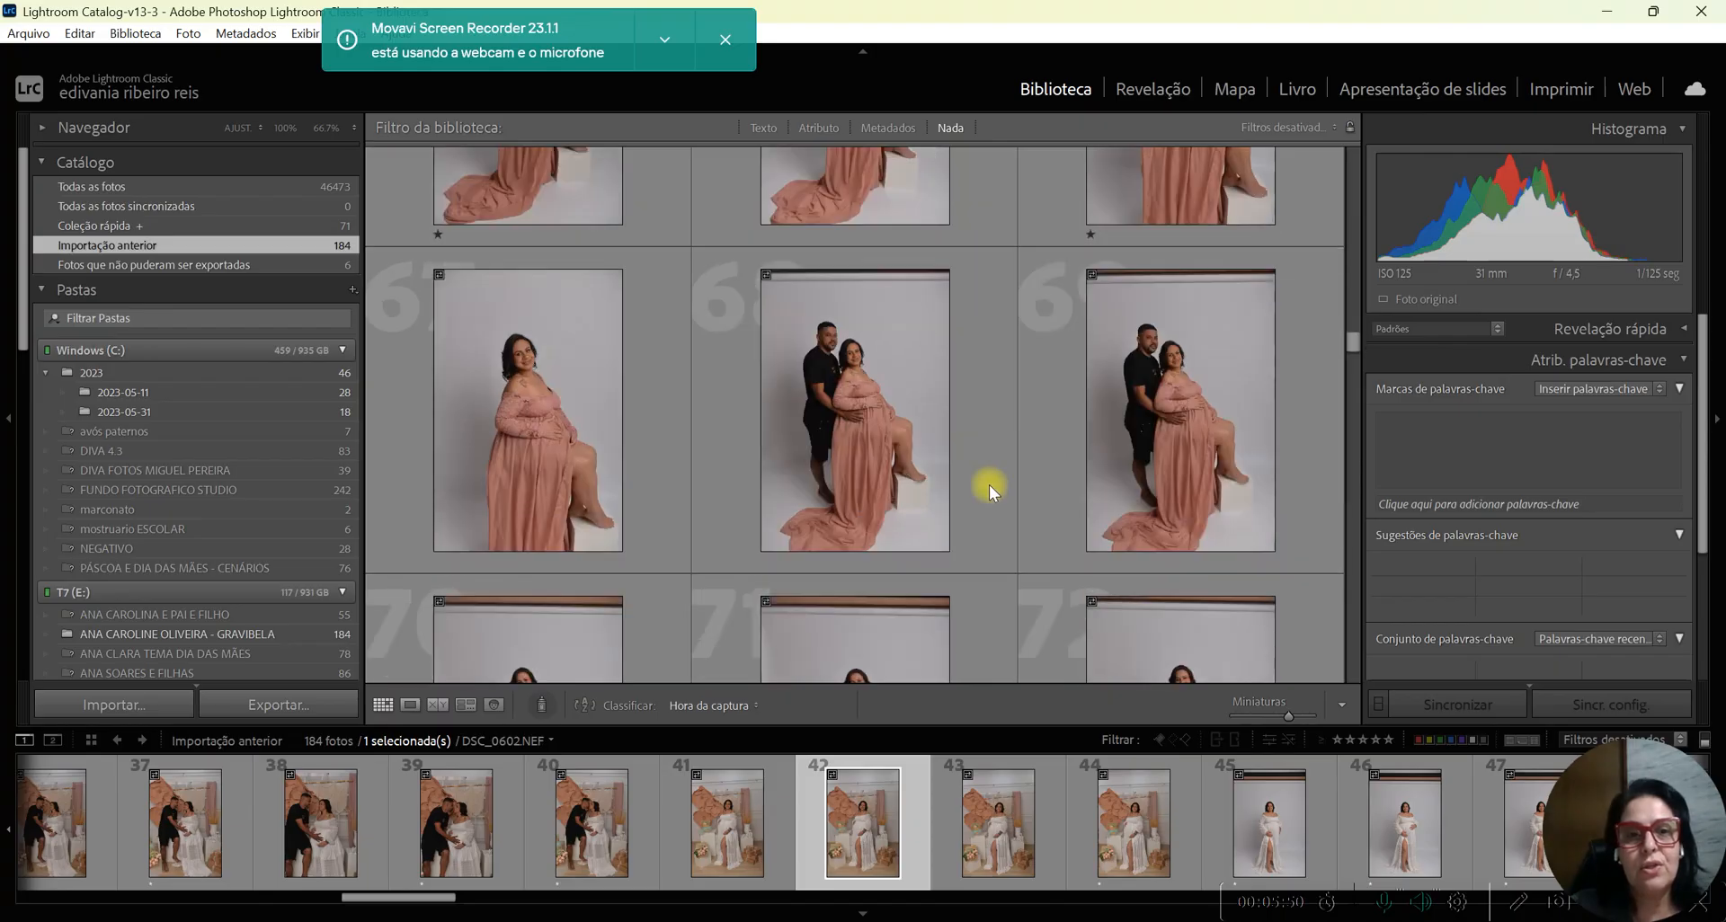
left_click(450, 563)
left_click(1091, 563)
- Rate the woman's solo pink-dress portraits numbered 70, 72 and 74 with one star
scroll(1073, 439, "down", 2)
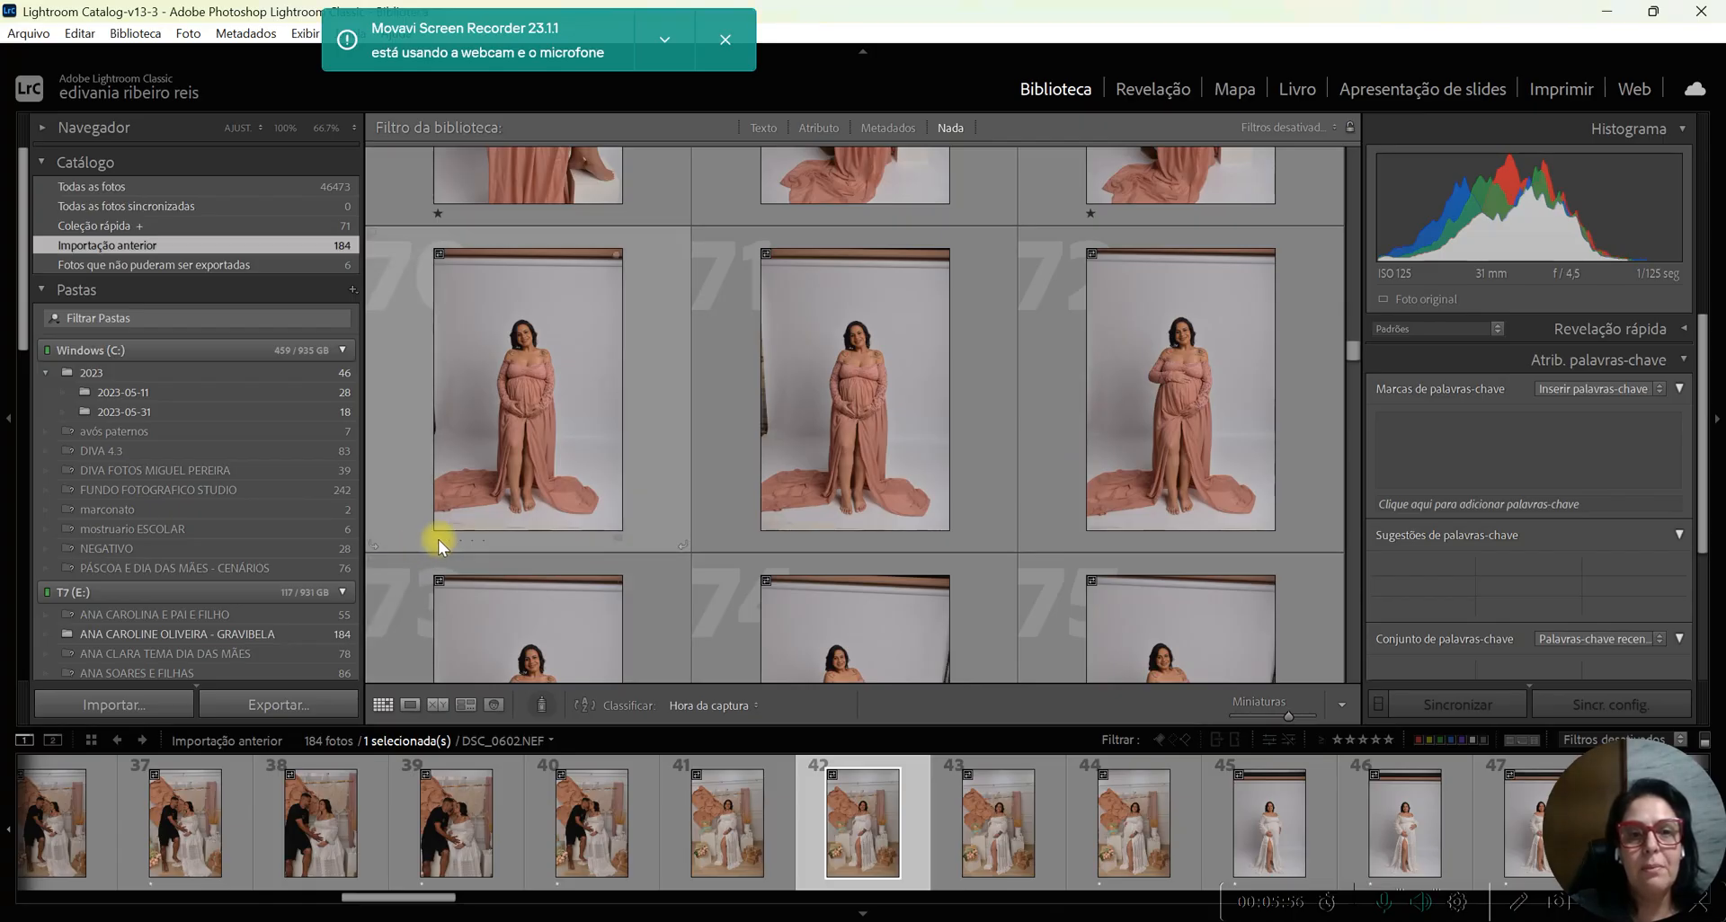
left_click(446, 540)
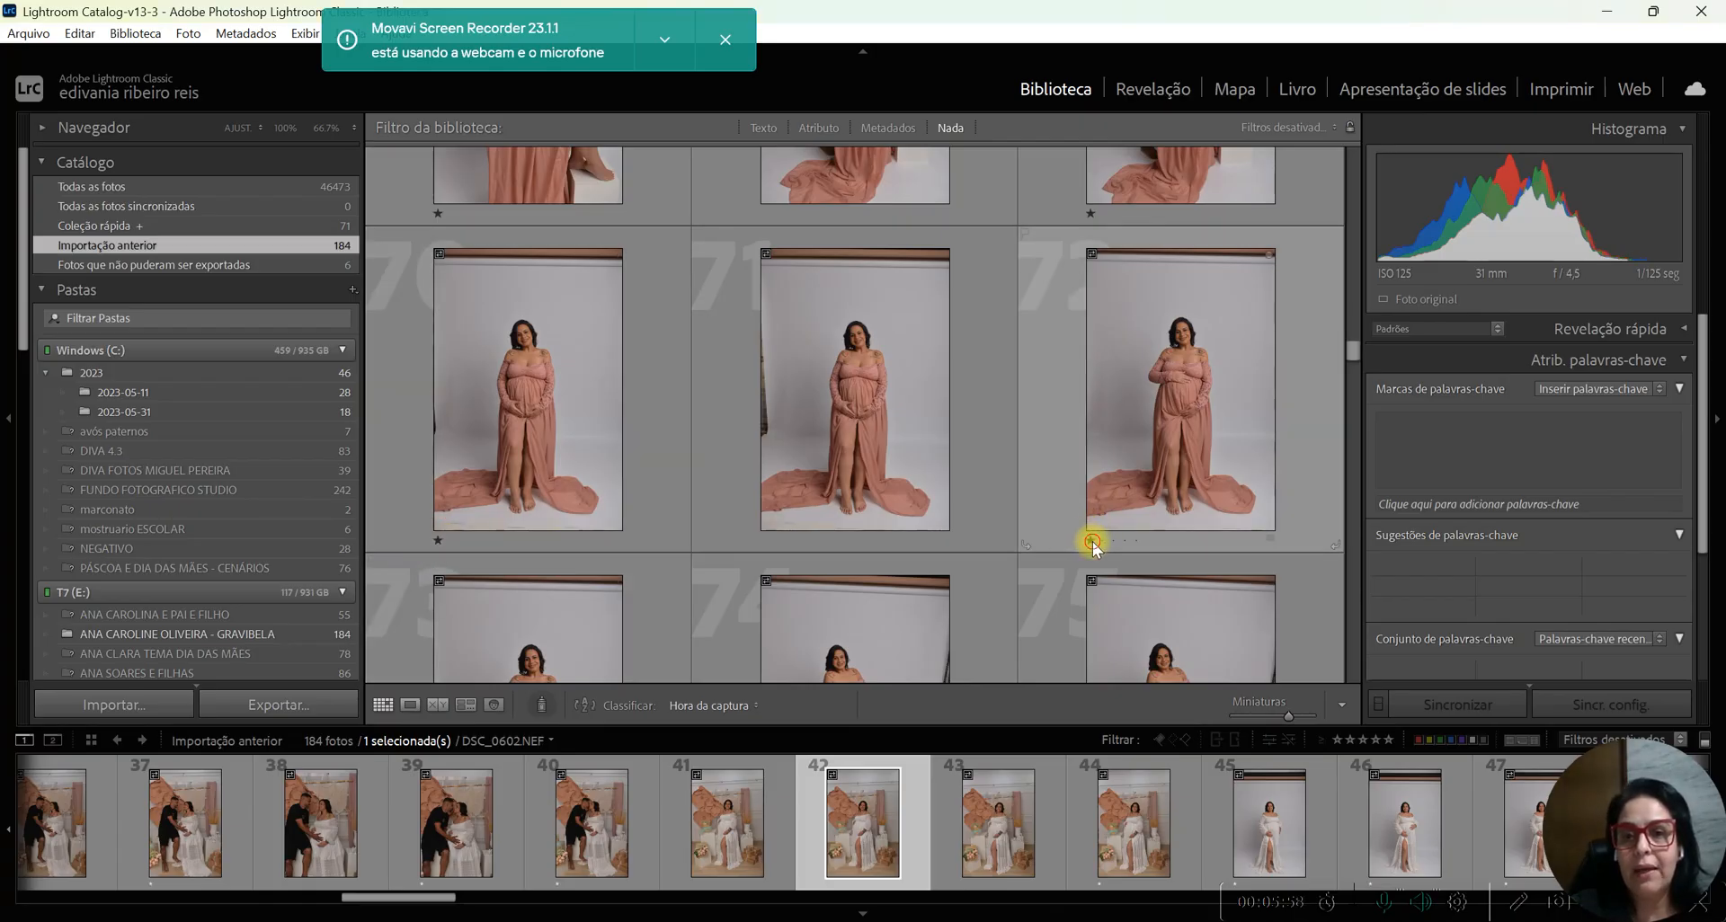
left_click(1091, 540)
scroll(892, 440, "down", 2)
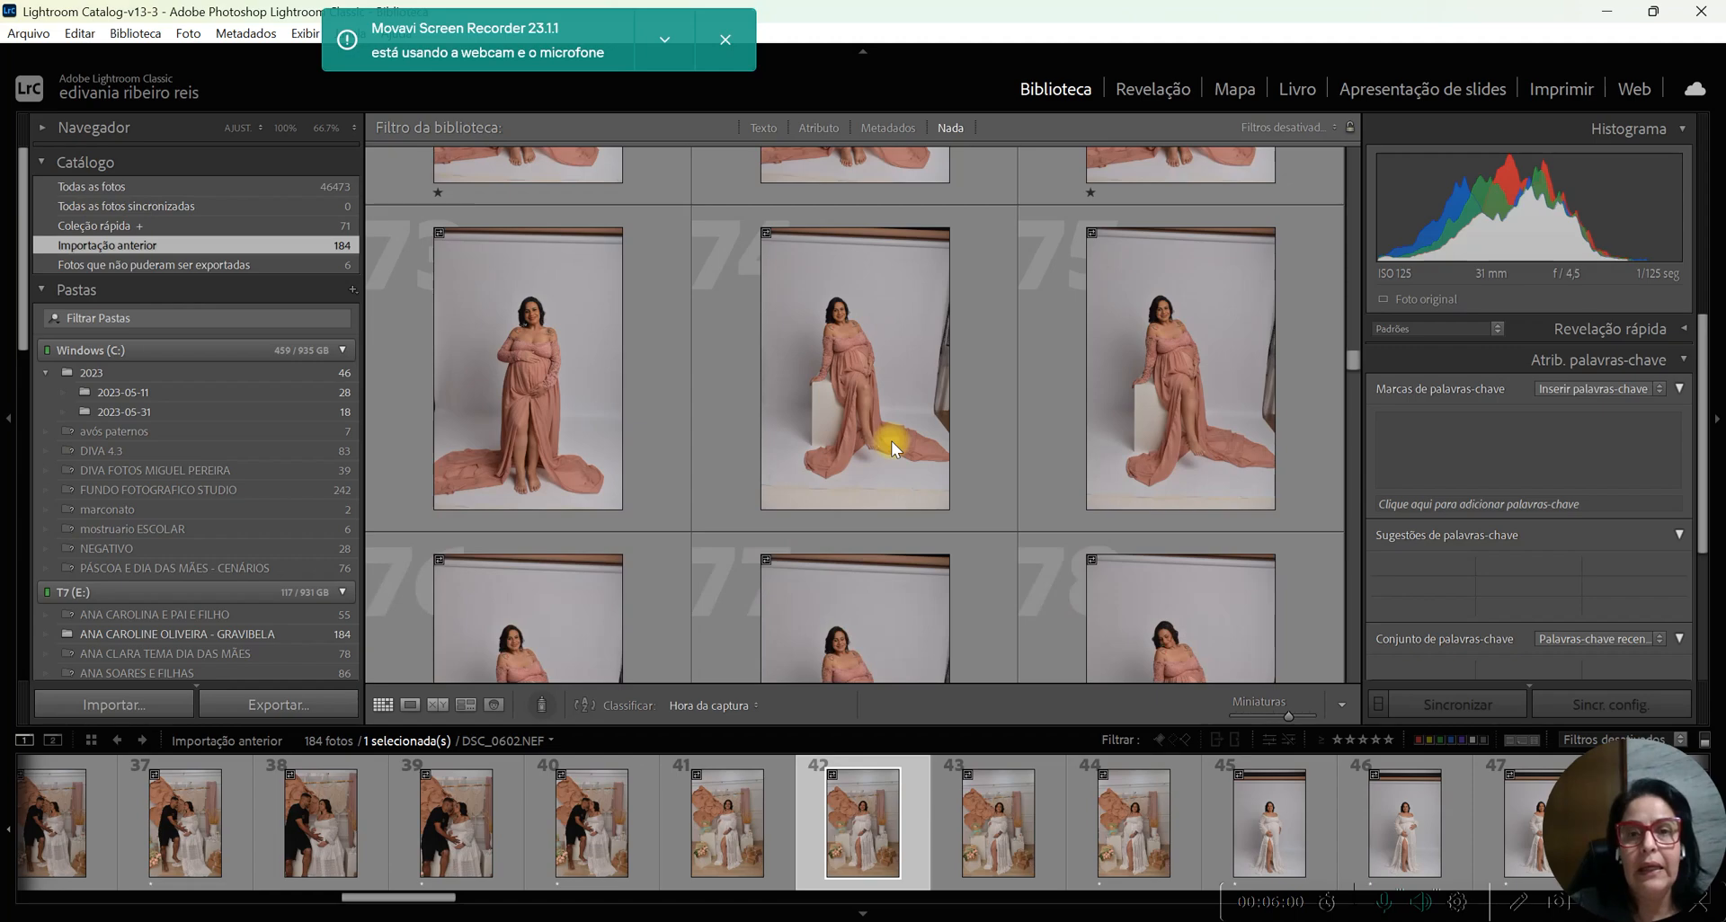
left_click(766, 520)
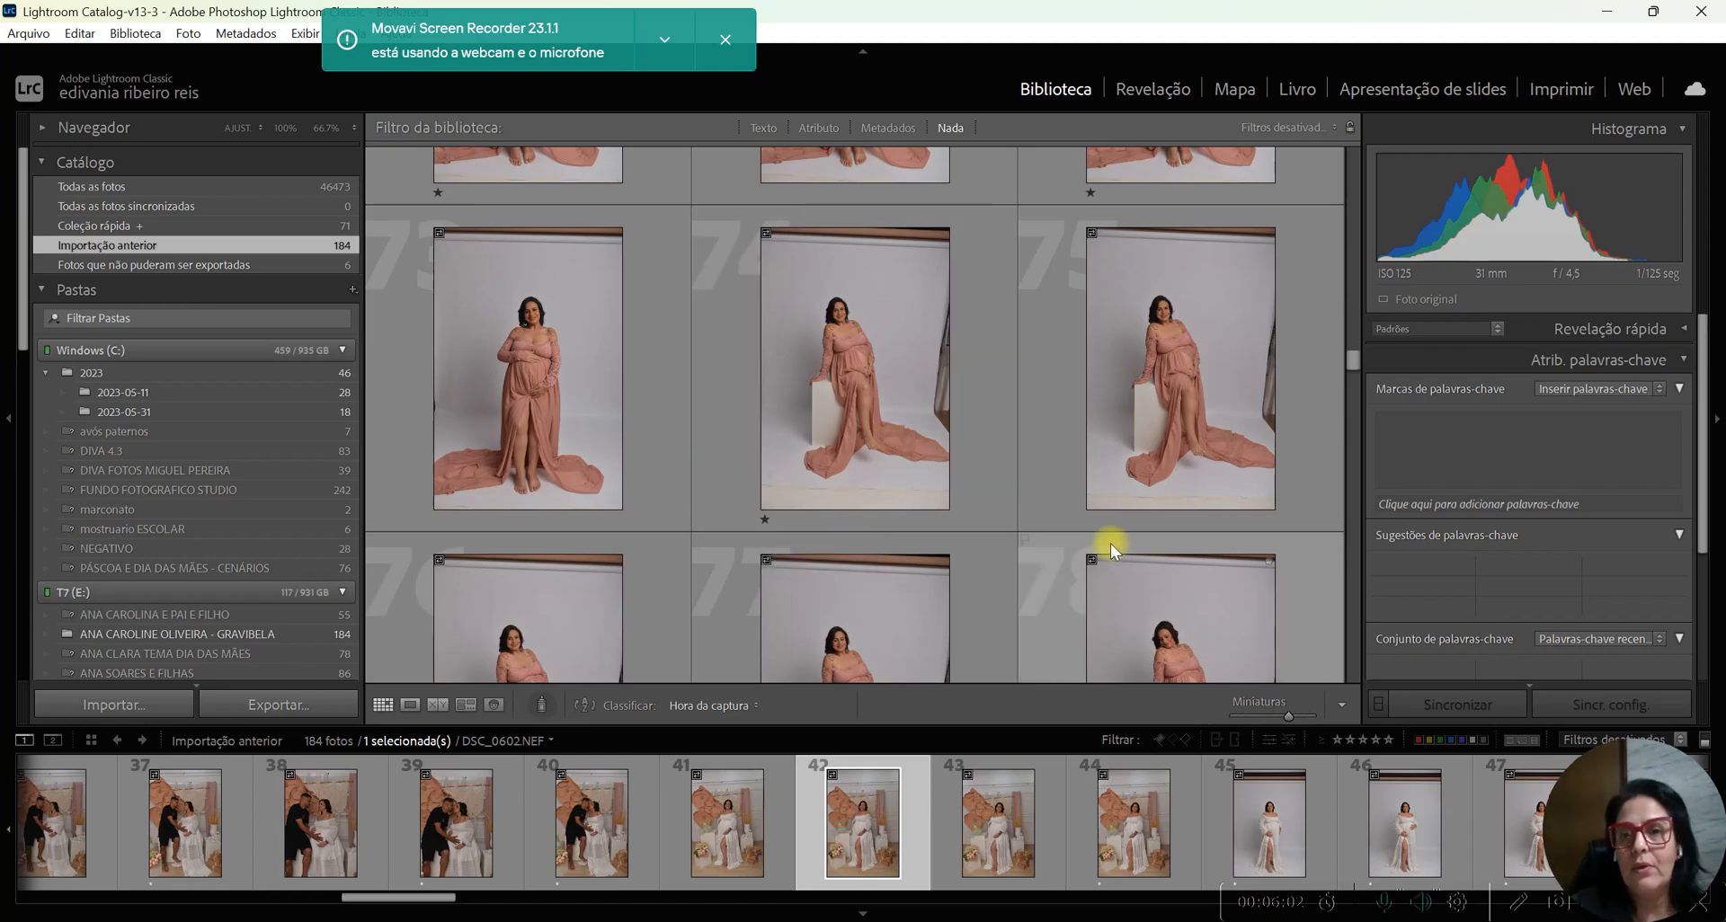
- Rate the woman's pink-dress portraits numbered 75, 77 and 78 beside the white block with one star
left_click(1090, 521)
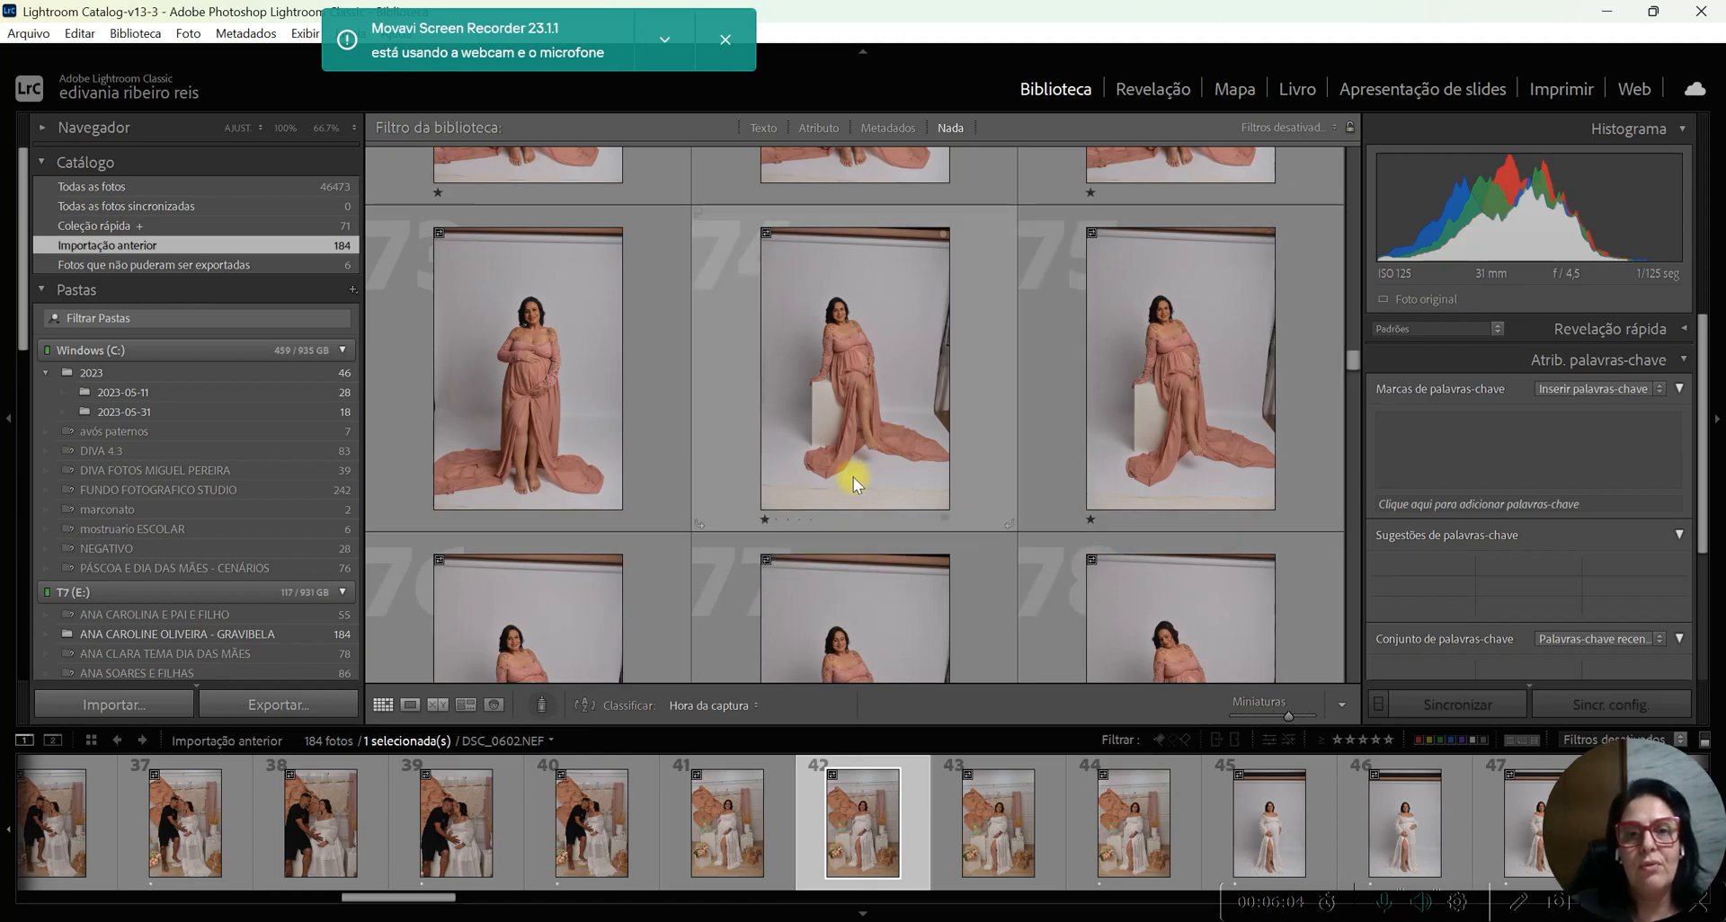
scroll(850, 476, "down", 3)
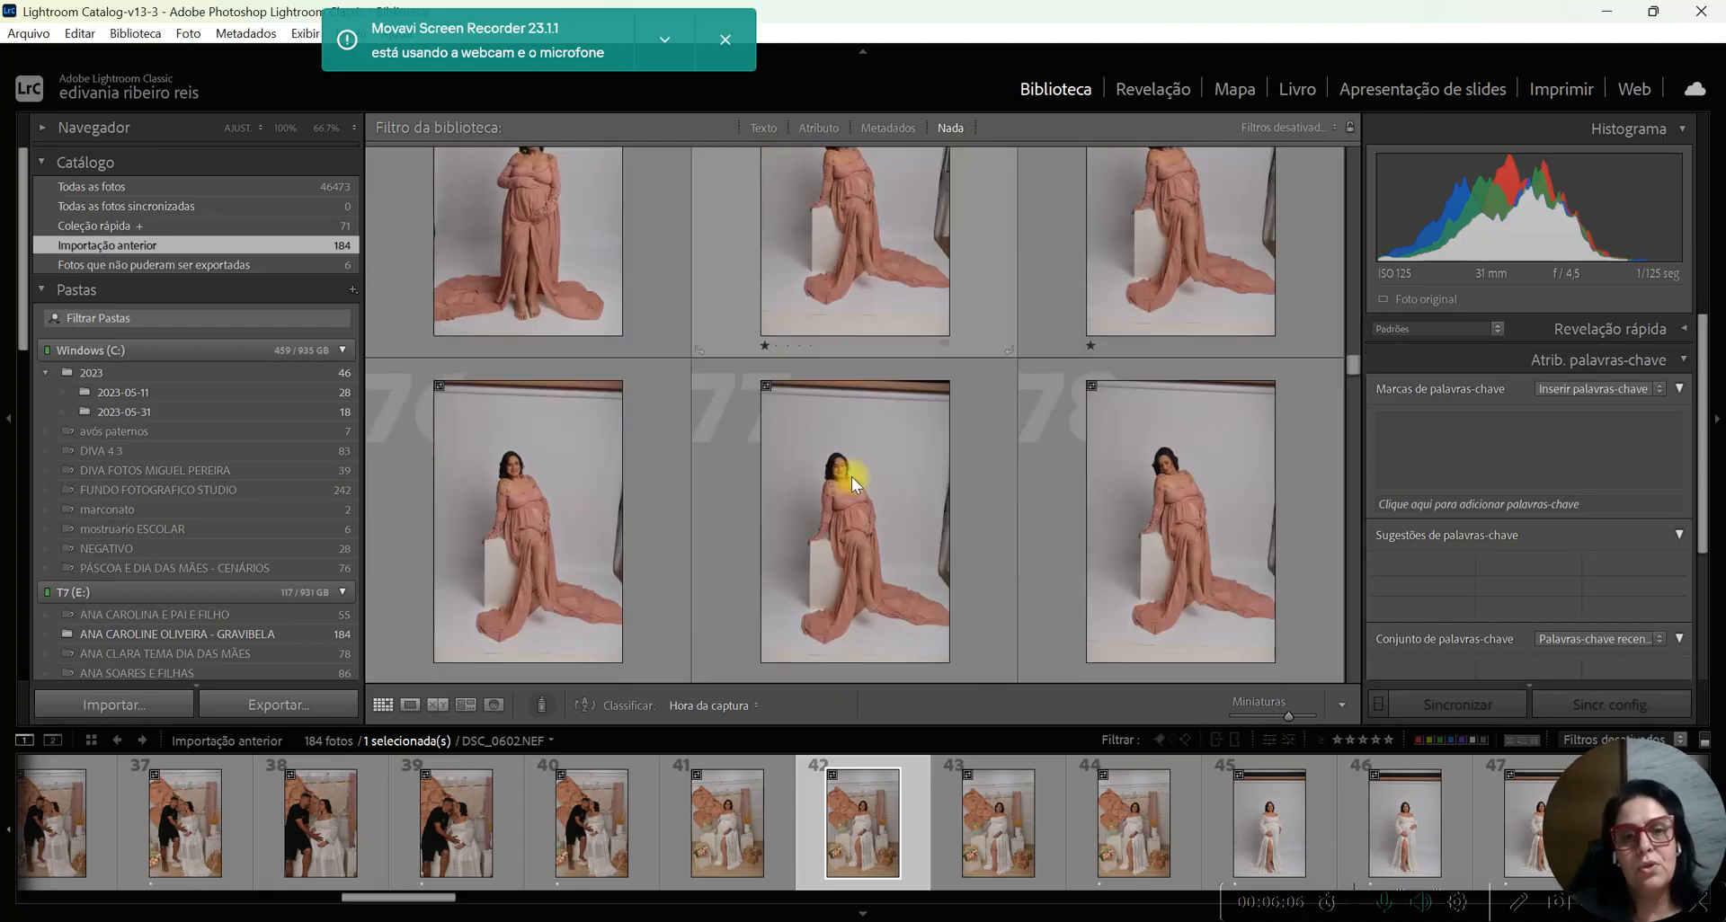
left_click(765, 499)
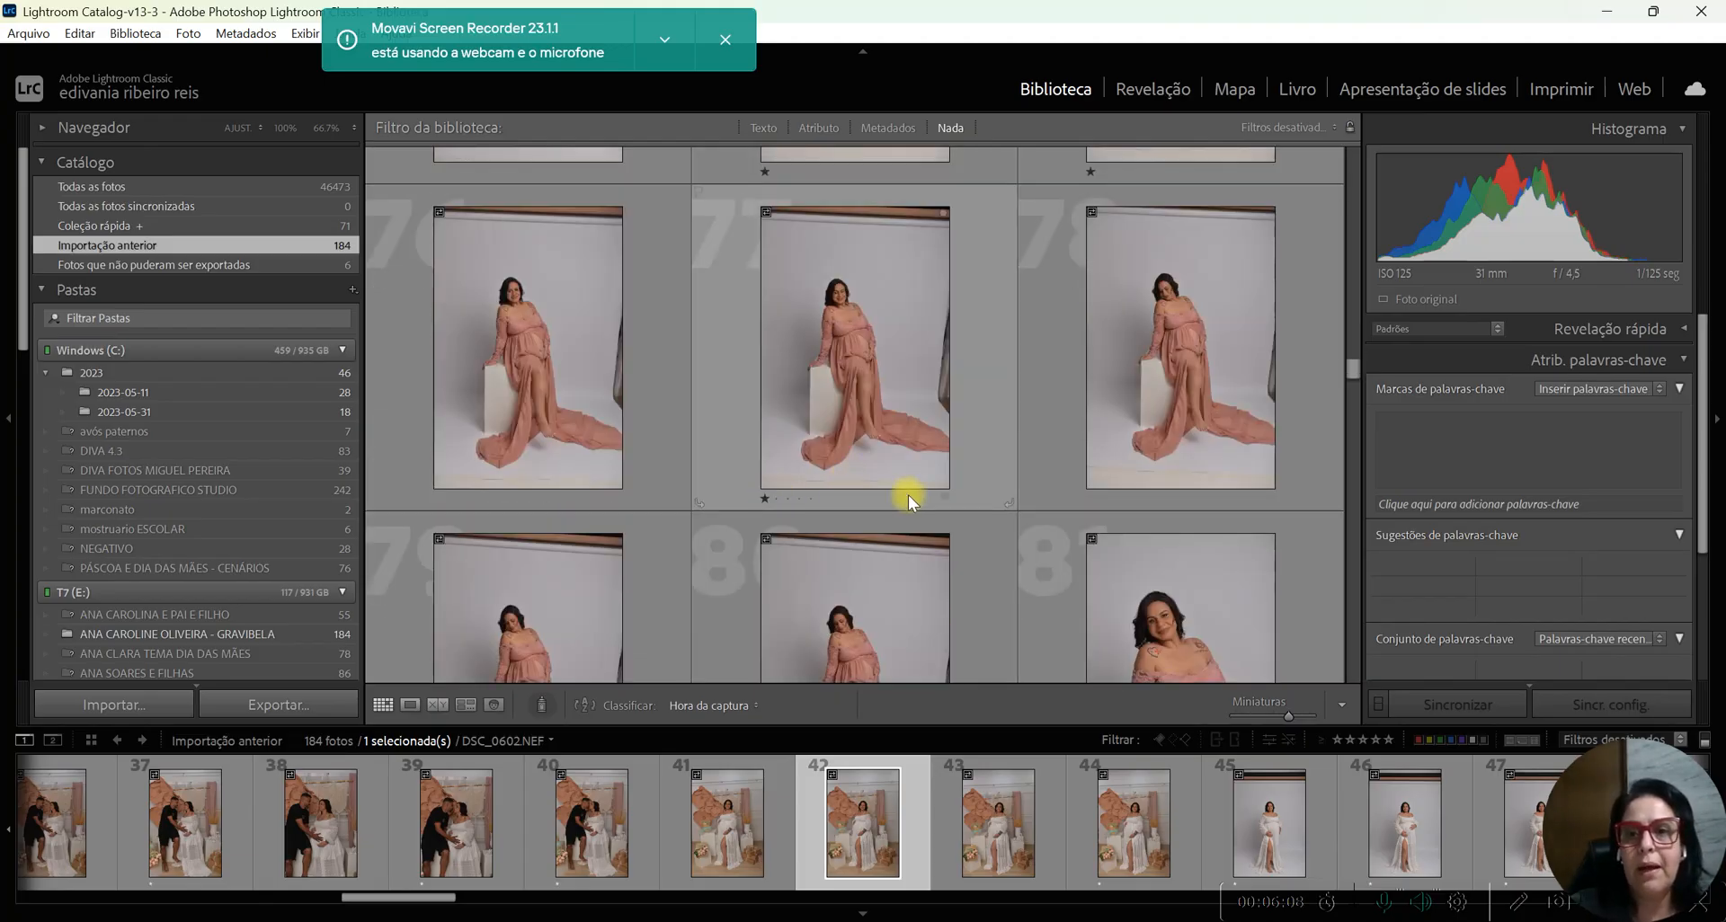
left_click(1091, 501)
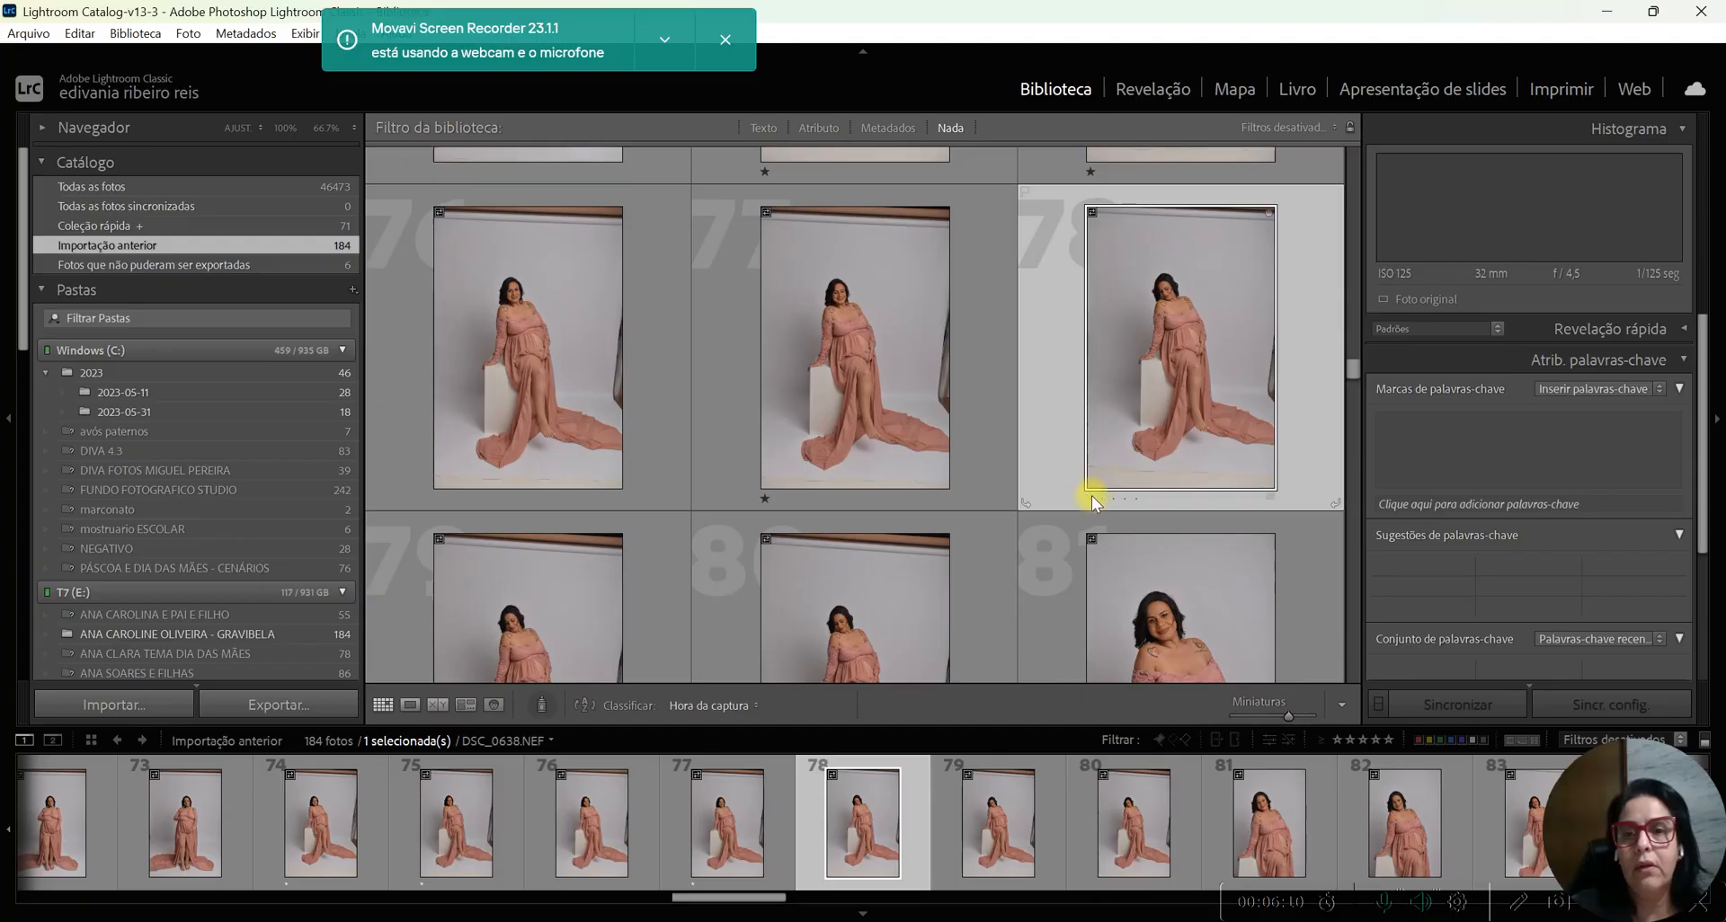
- Assign one star to the pink-dress portraits 80, 81, 82 and 84 with the white block
scroll(930, 406, "down", 2)
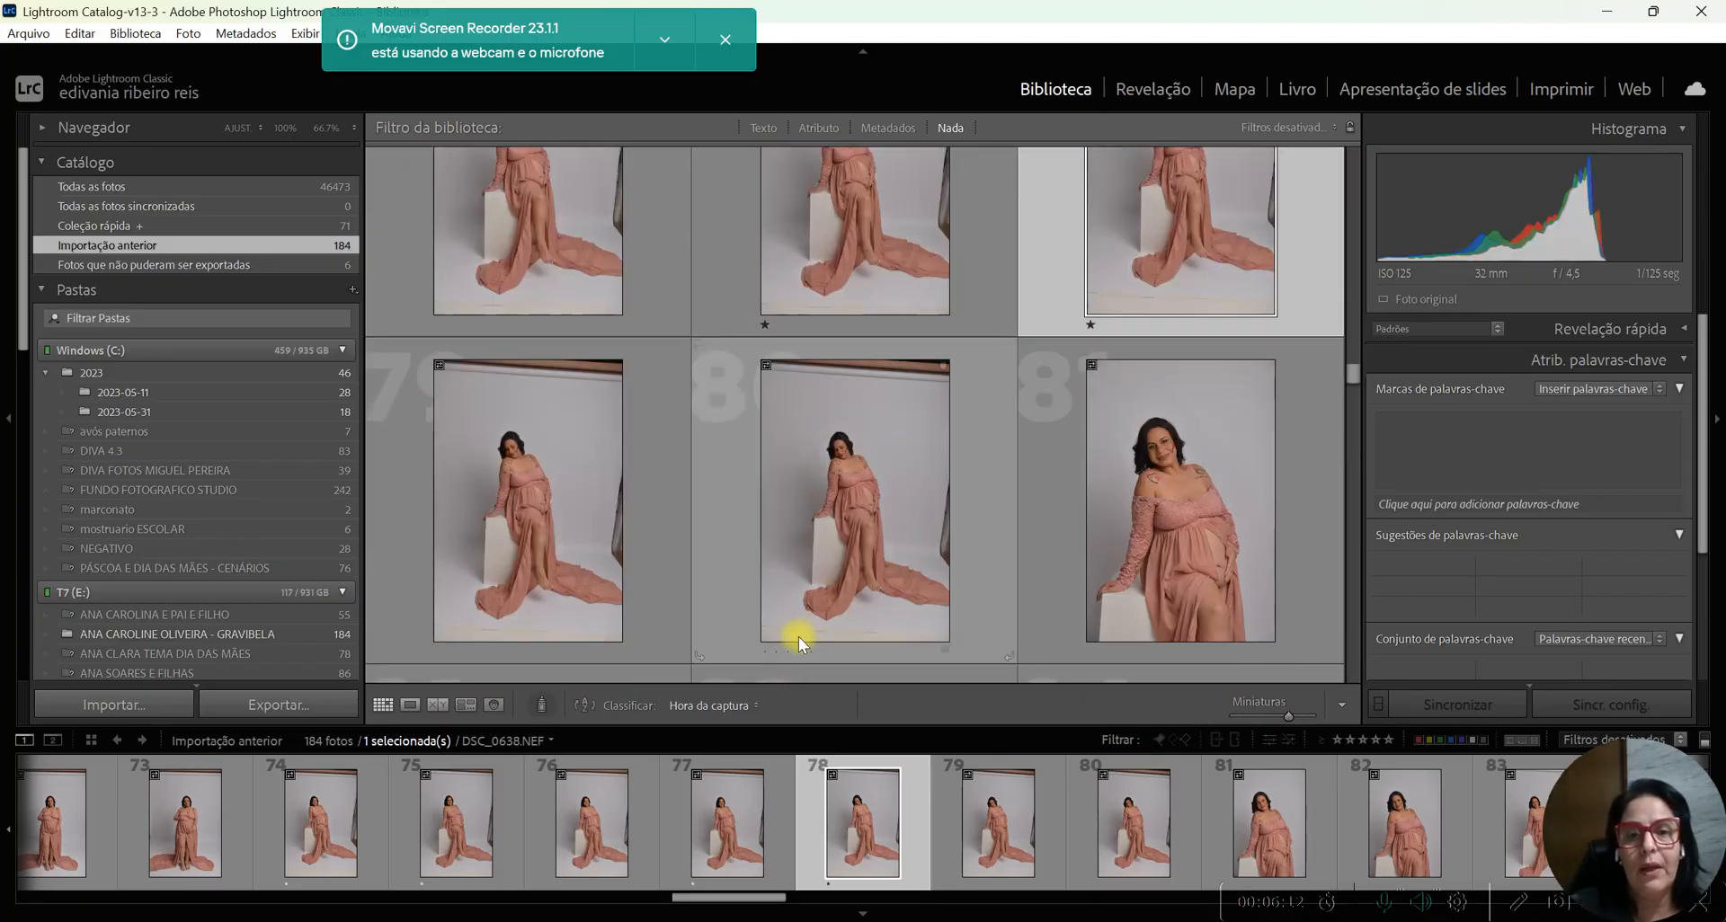
left_click(757, 654)
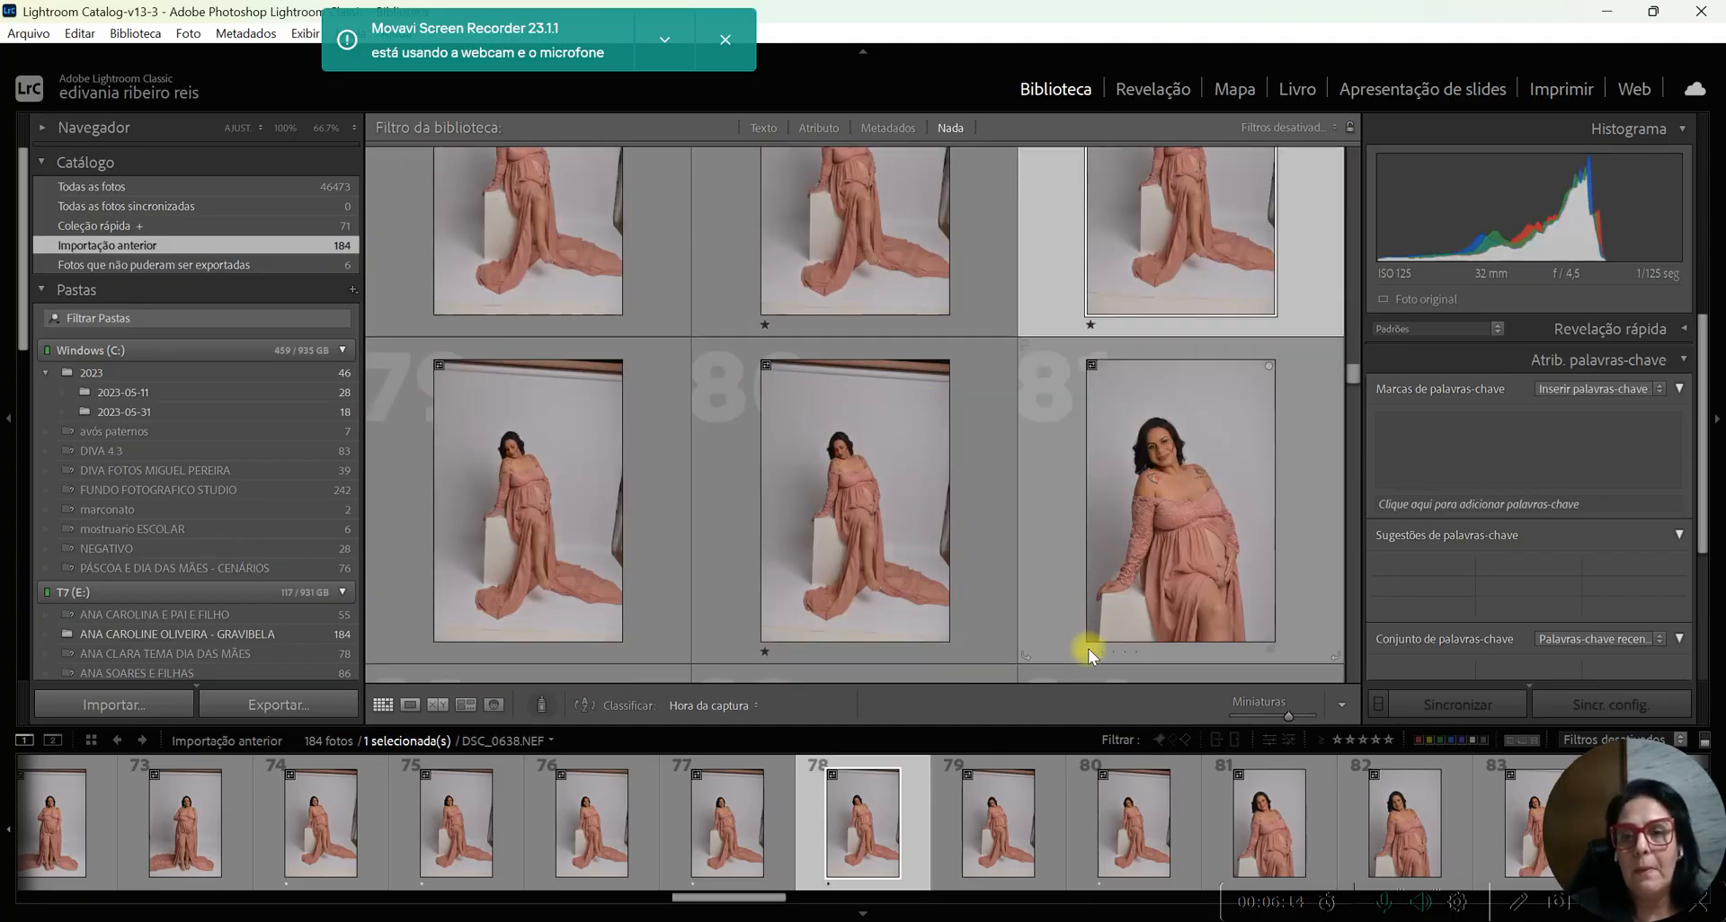
scroll(1033, 494, "down", 4)
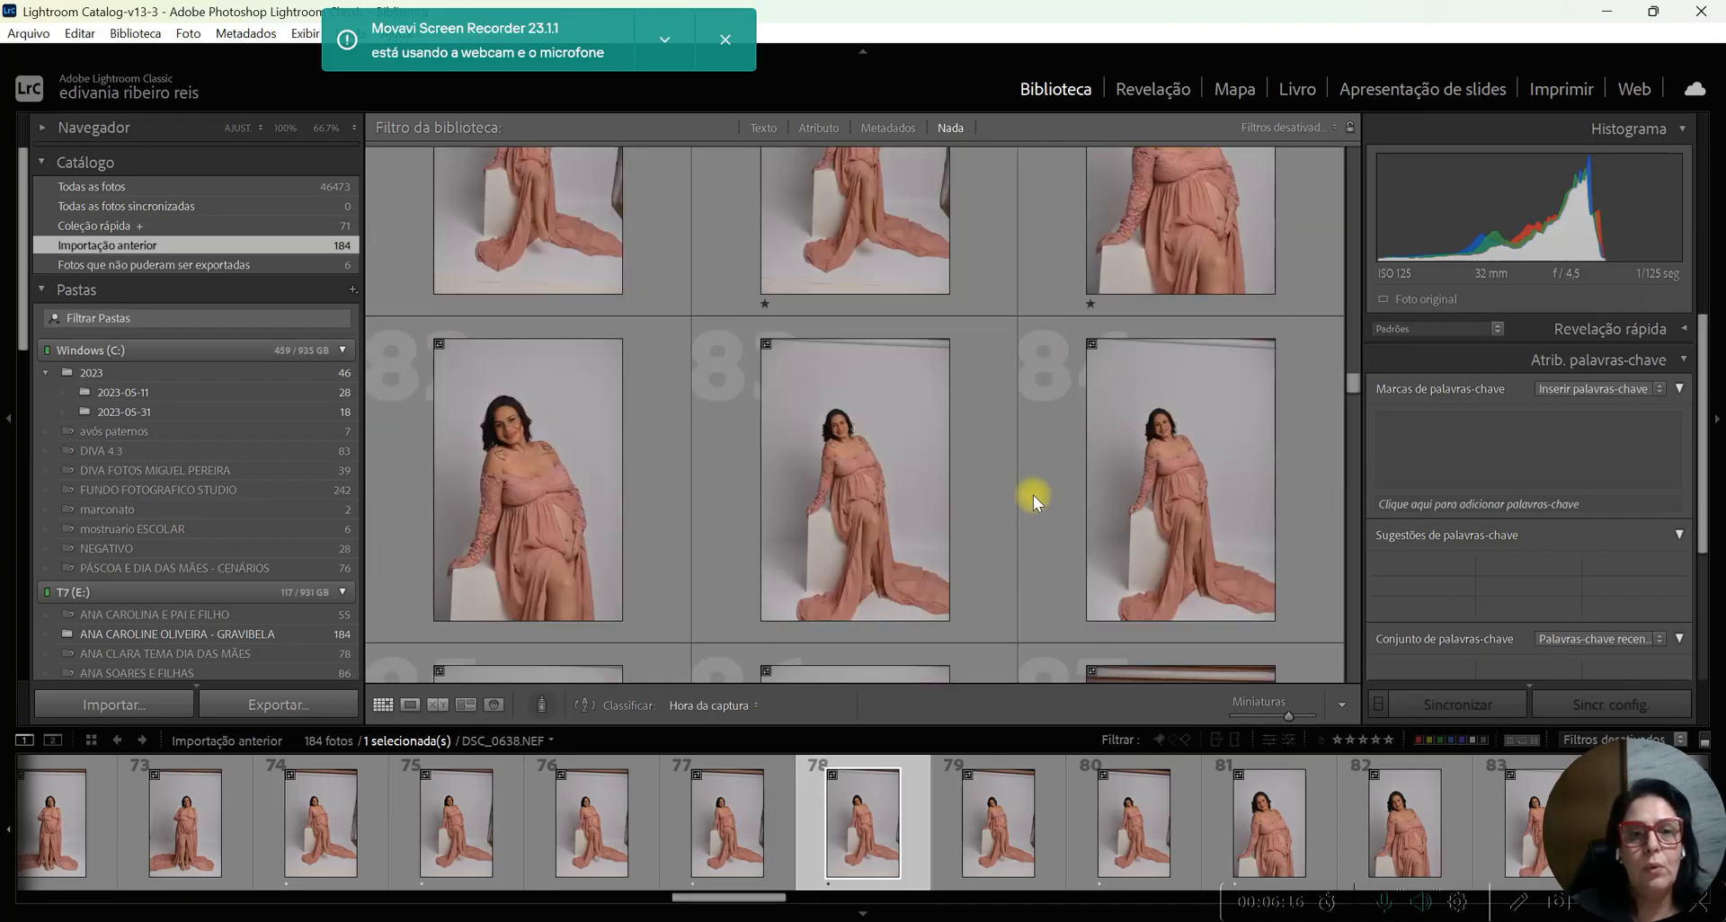
scroll(1033, 494, "down", 4)
left_click(438, 457)
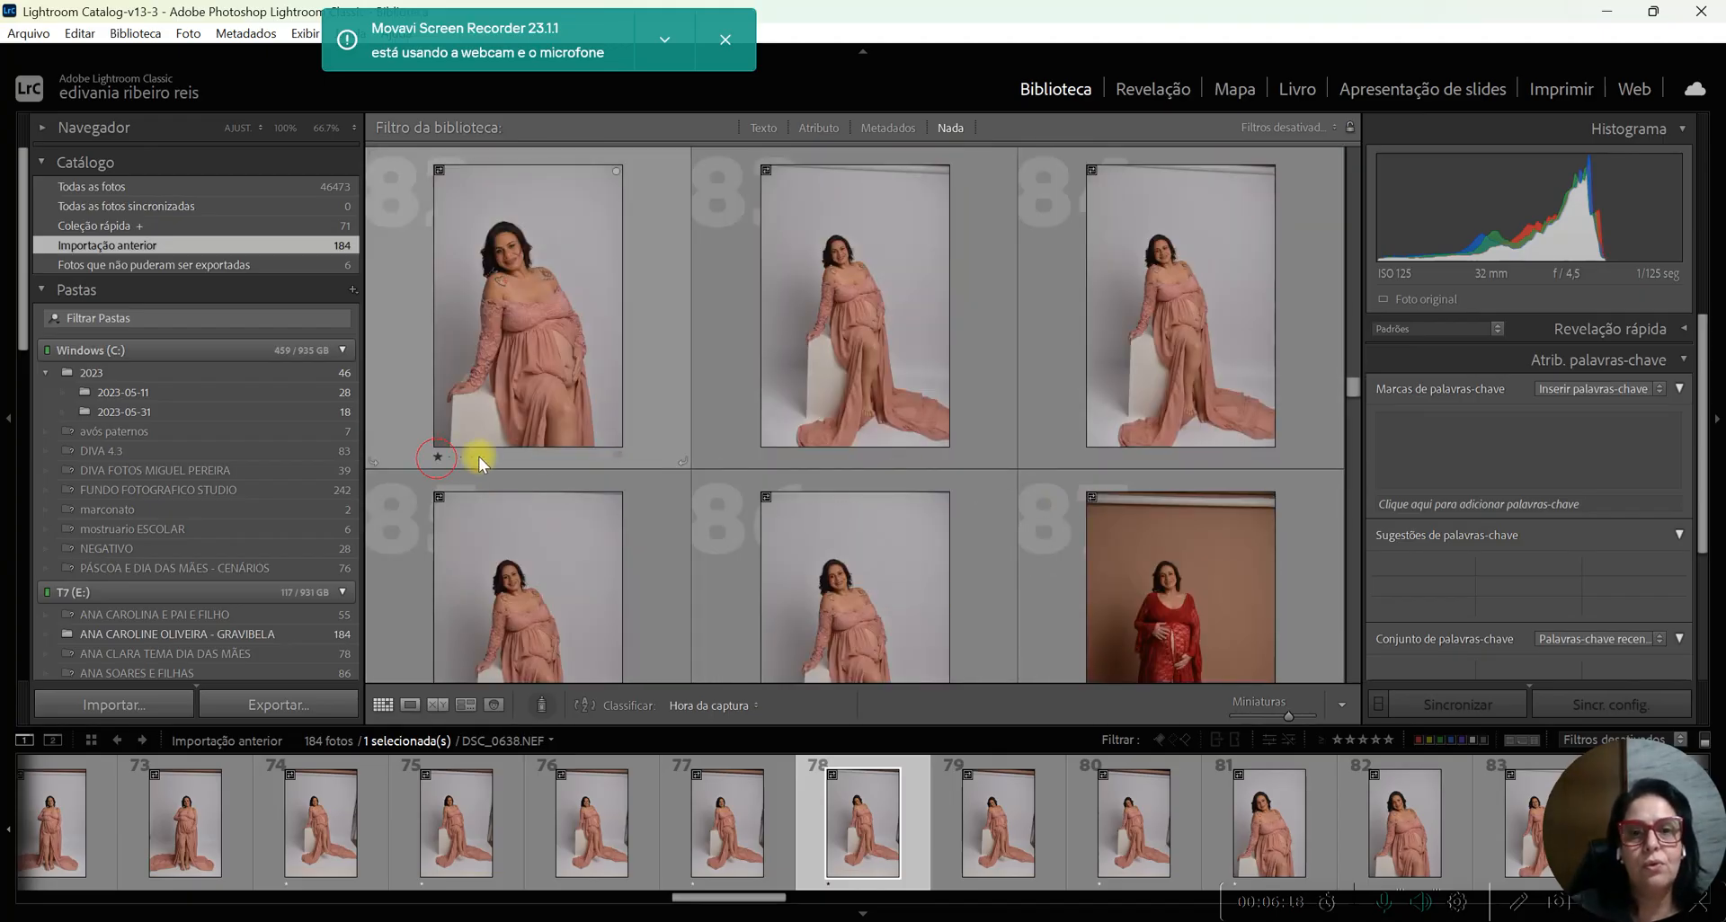
left_click(1091, 456)
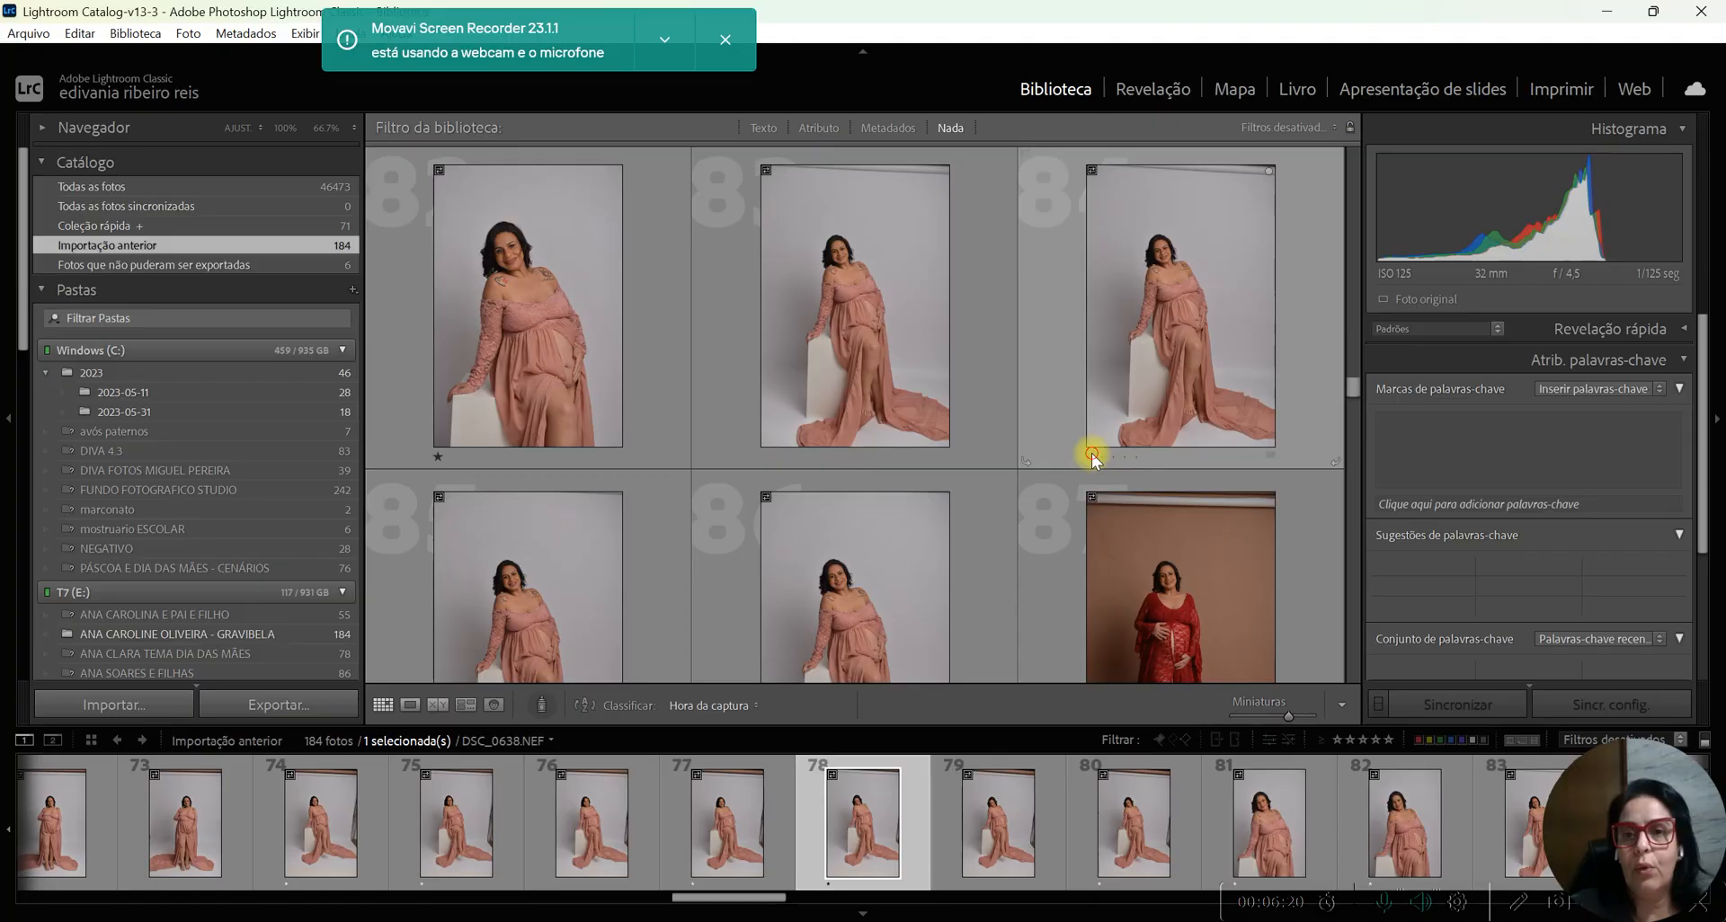
- Give one star to pink-dress portrait 86 and to the red-dress portraits 87, 89 and 90
scroll(910, 374, "down", 4)
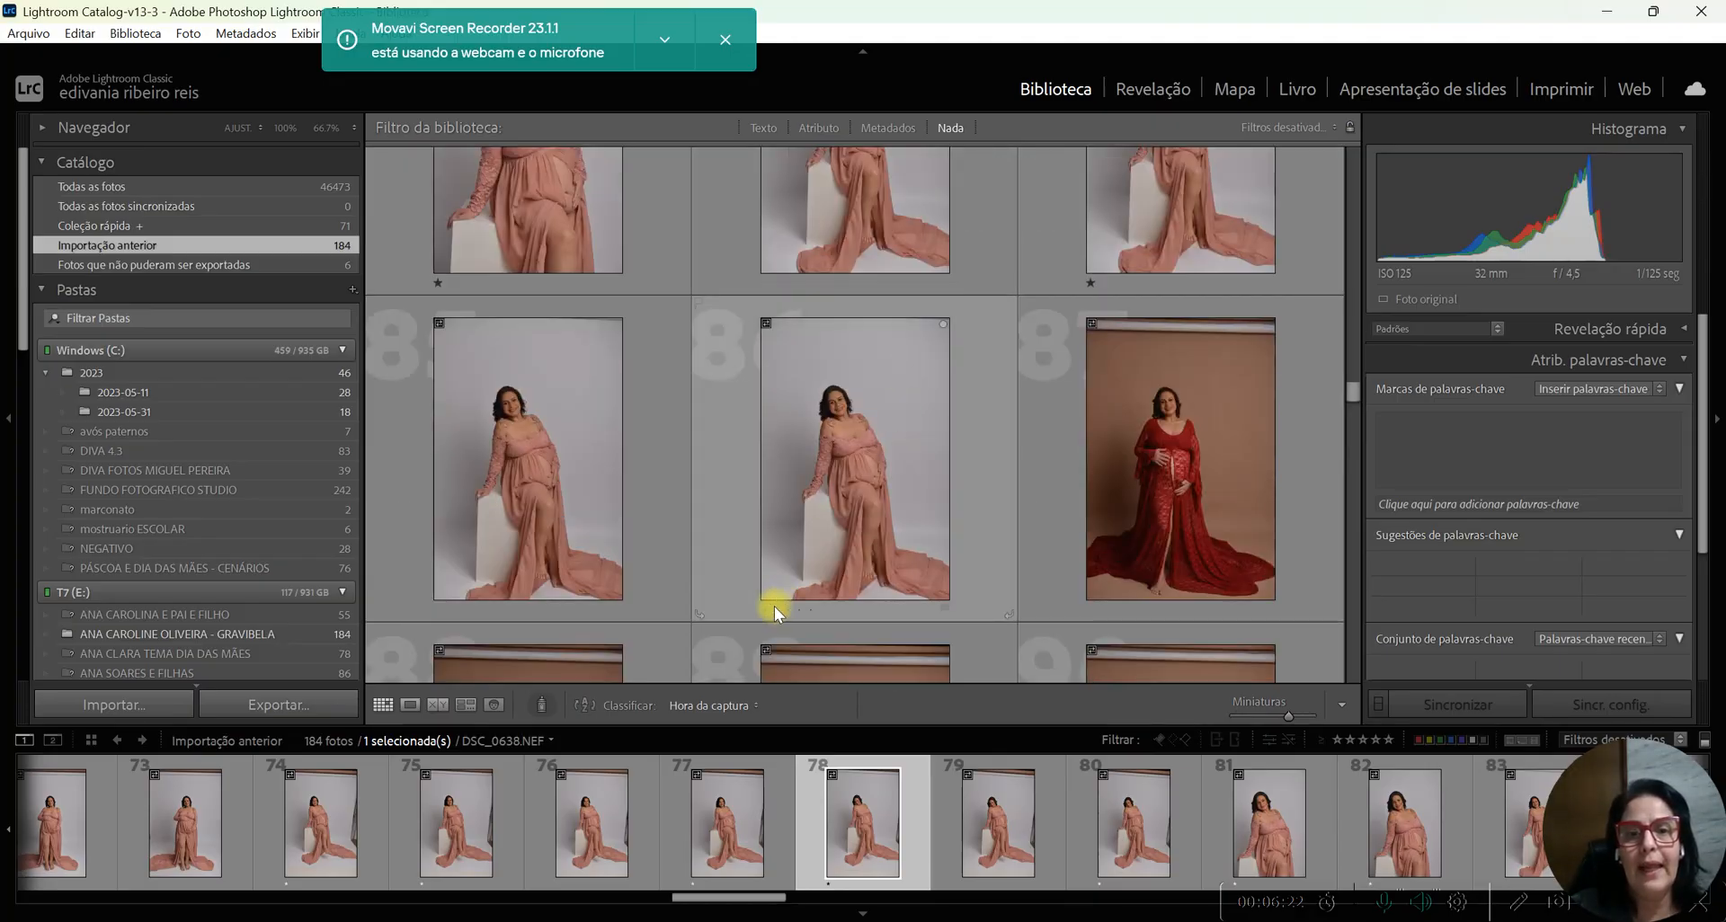
left_click(1096, 610)
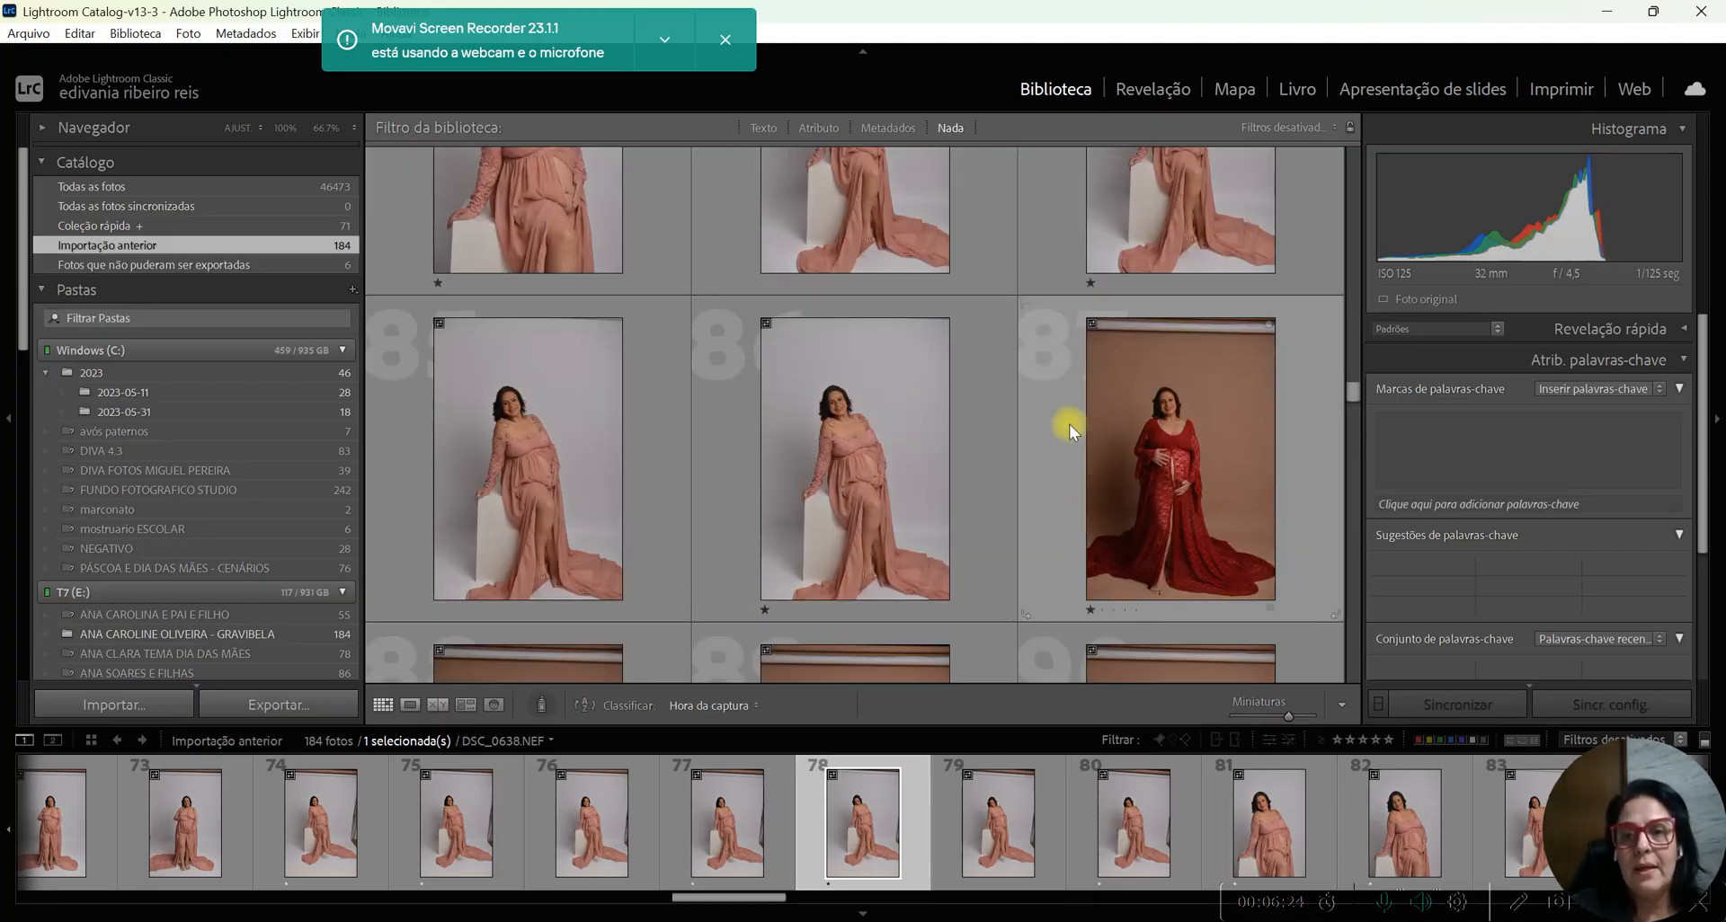
scroll(1070, 424, "down", 4)
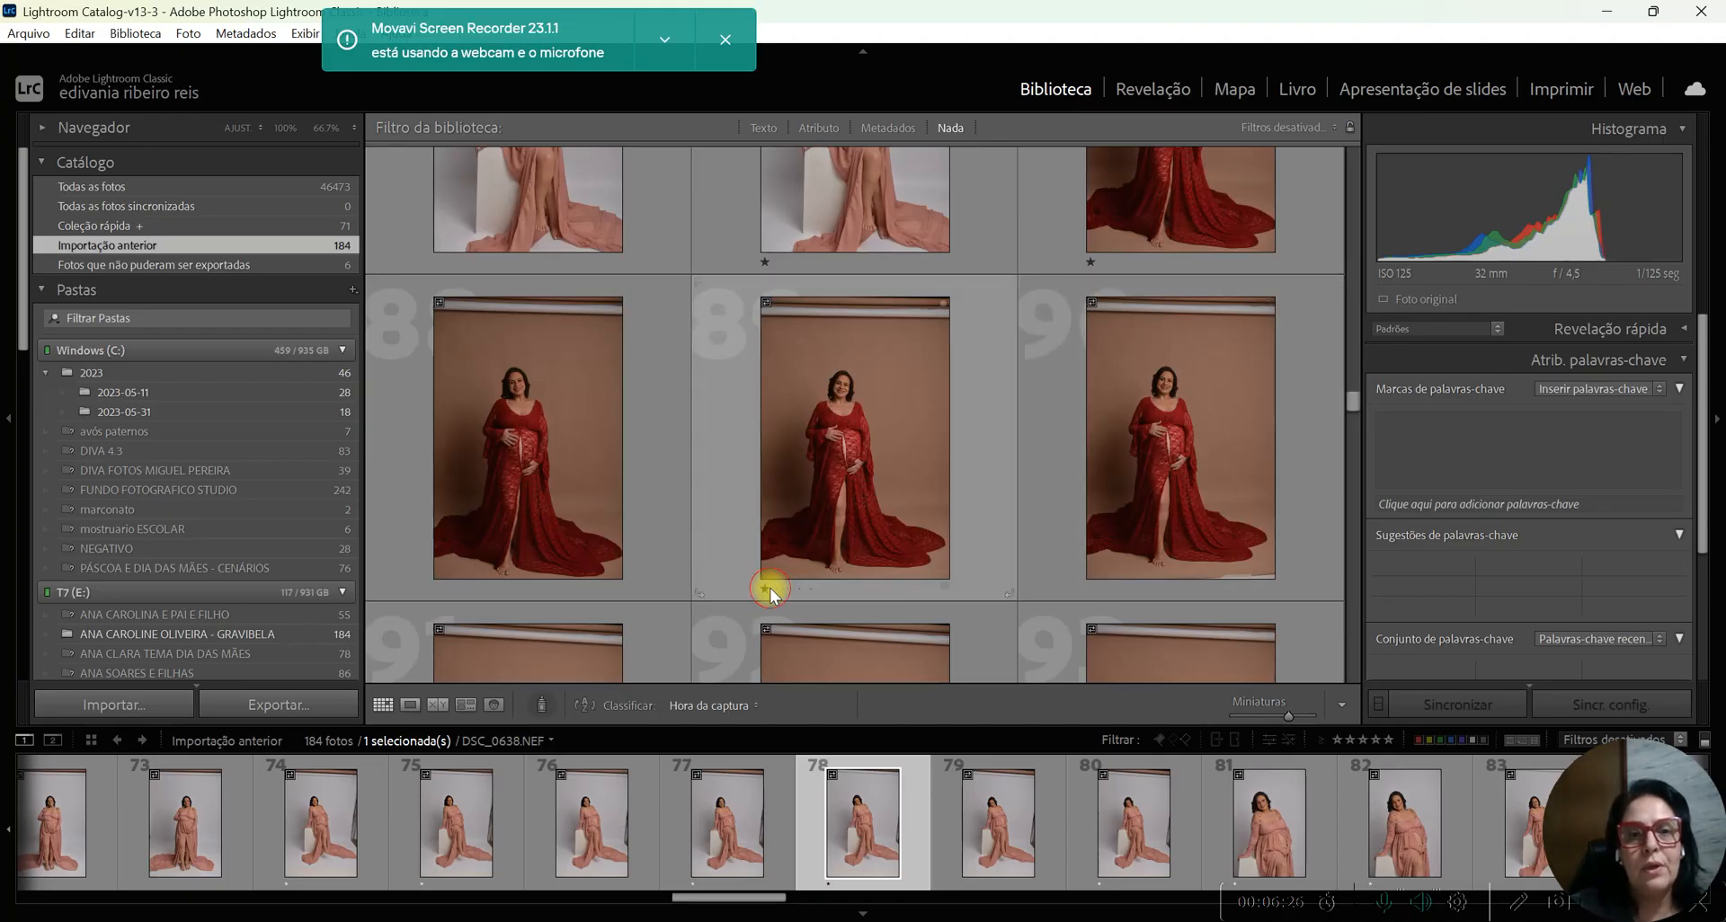
left_click(775, 589)
left_click(1097, 588)
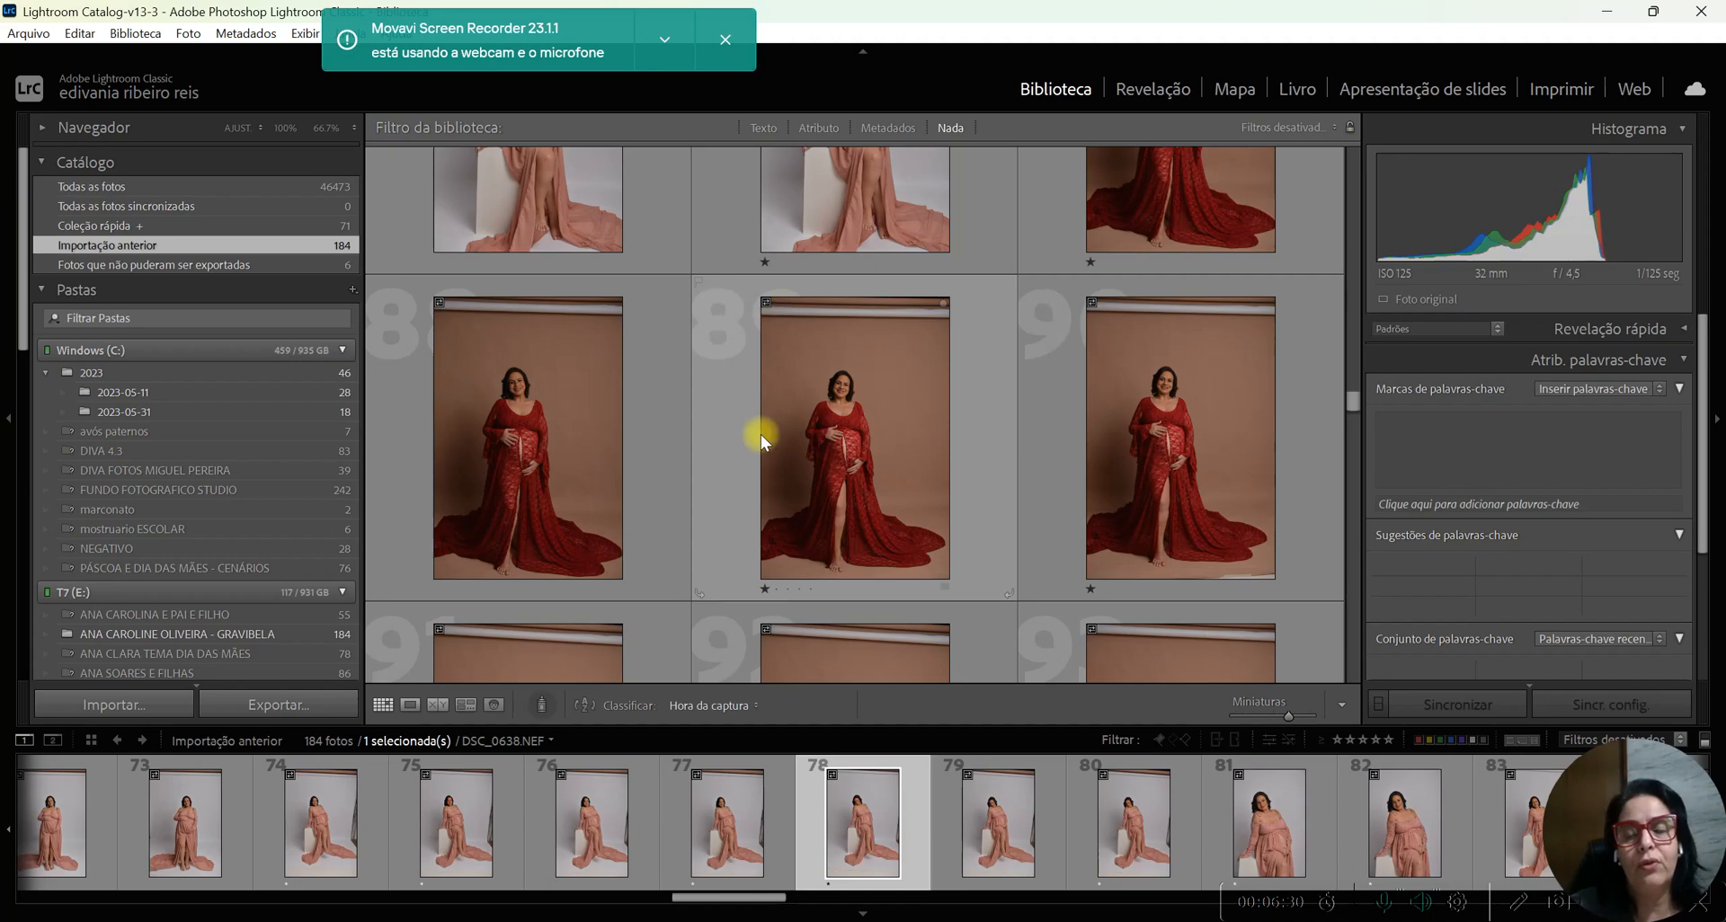
- Rate the full-length red-dress portraits numbered 92, 93, 95 and 96 with one star
scroll(1029, 445, "down", 2)
scroll(1028, 445, "down", 2)
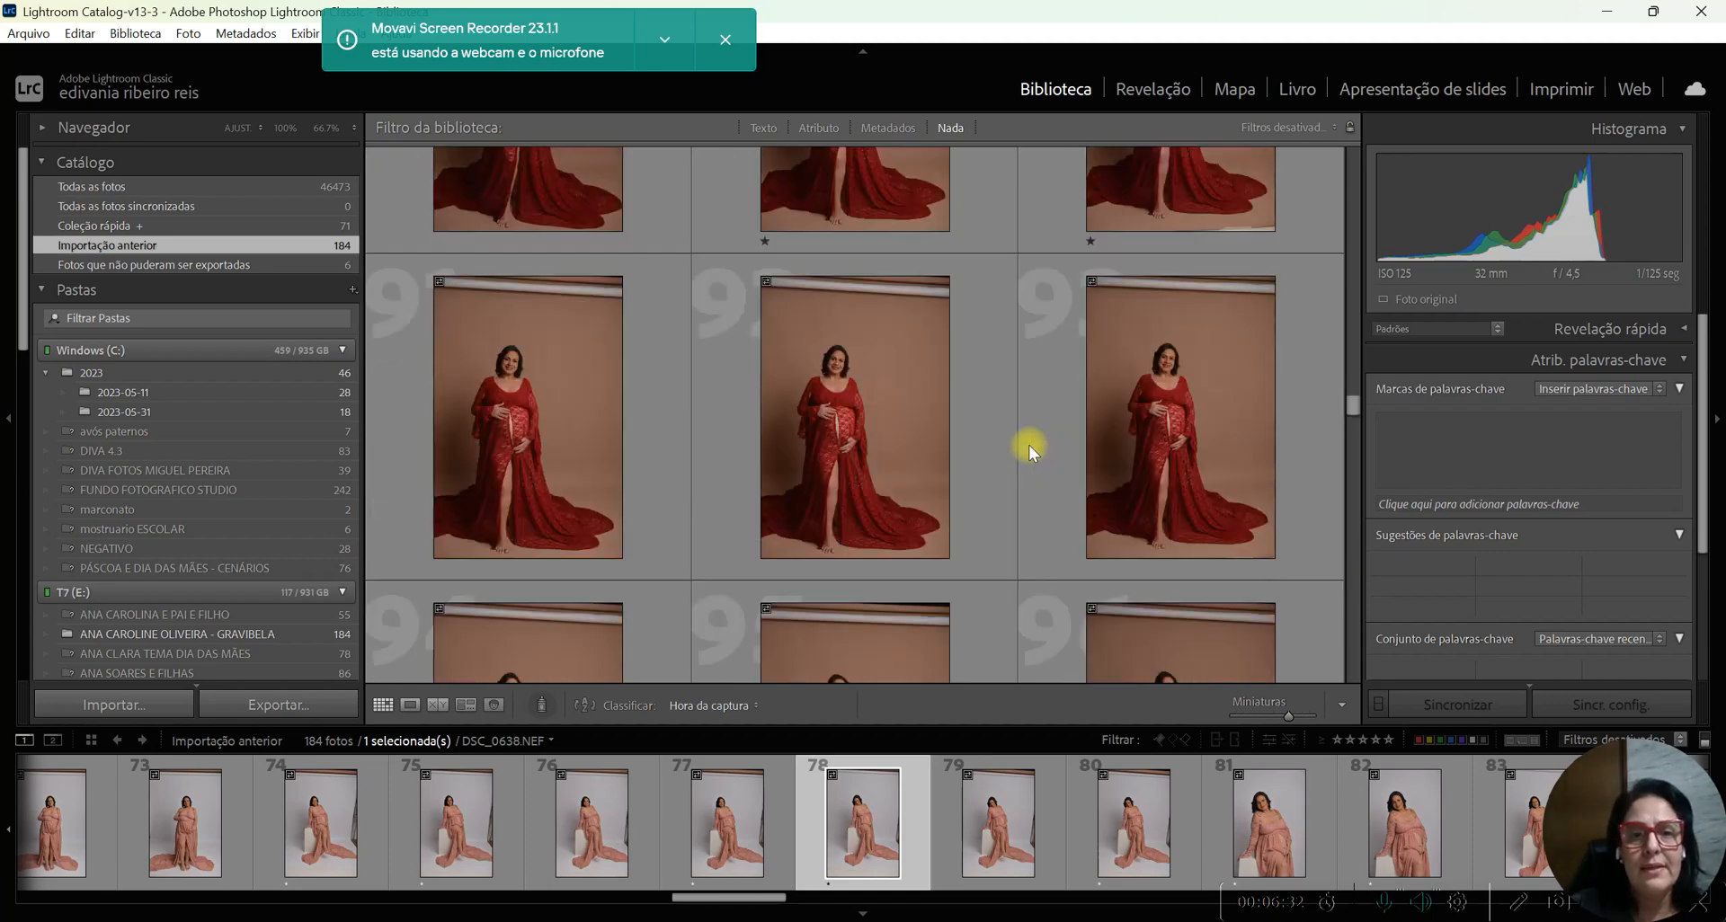
left_click(768, 559)
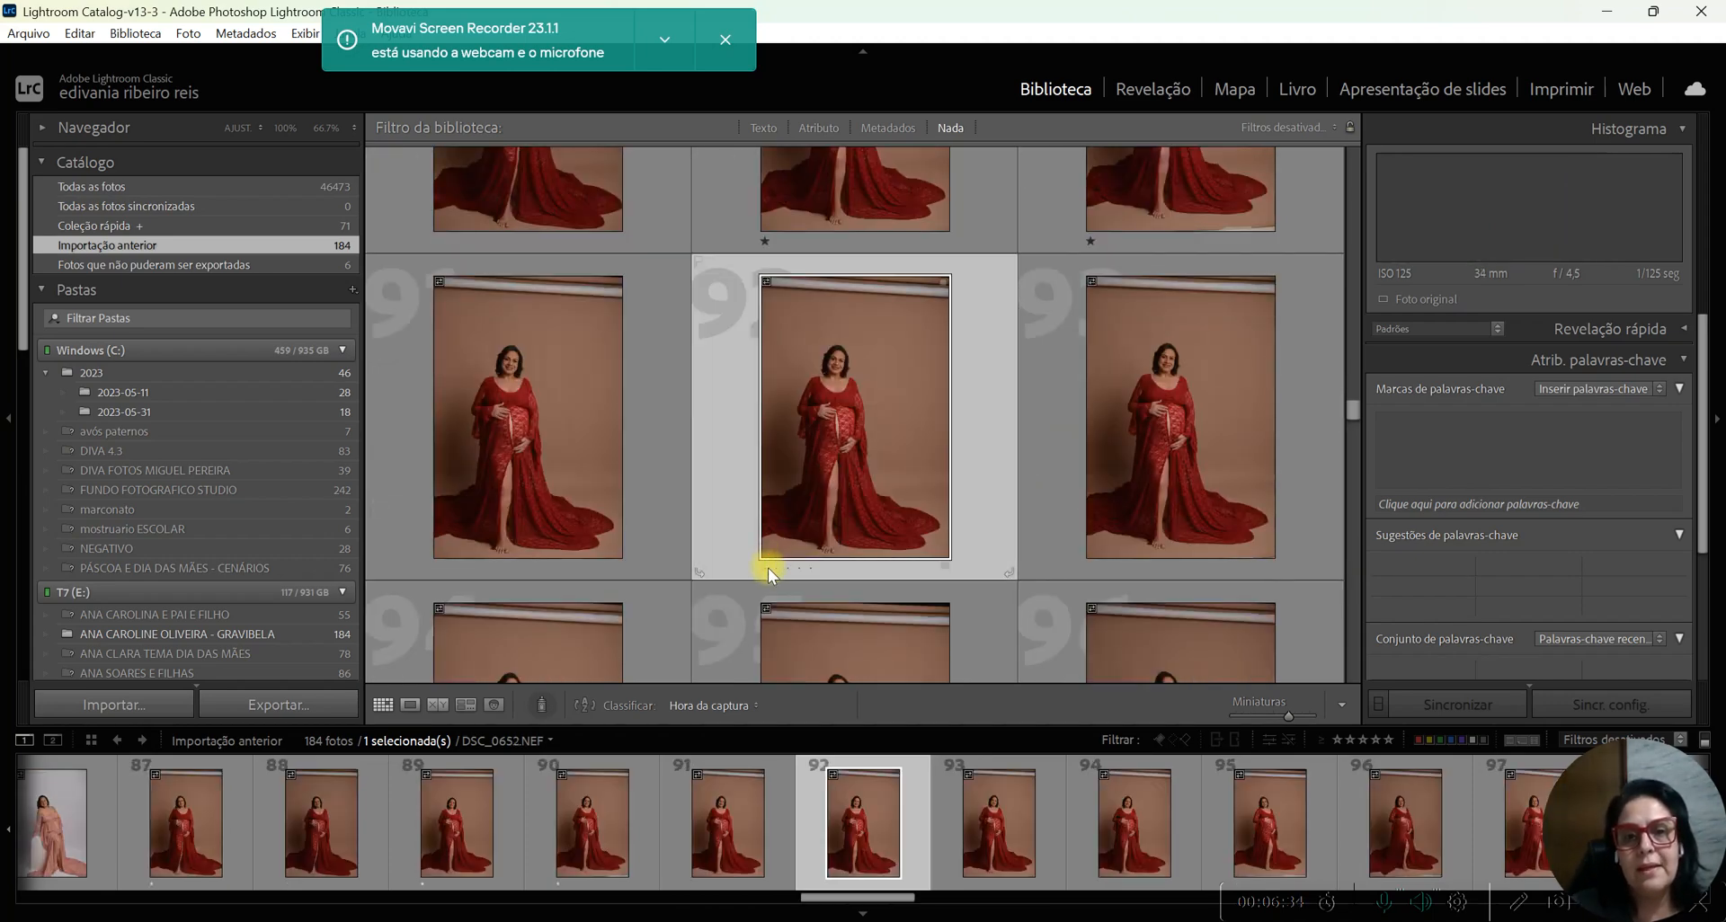
left_click(1091, 570)
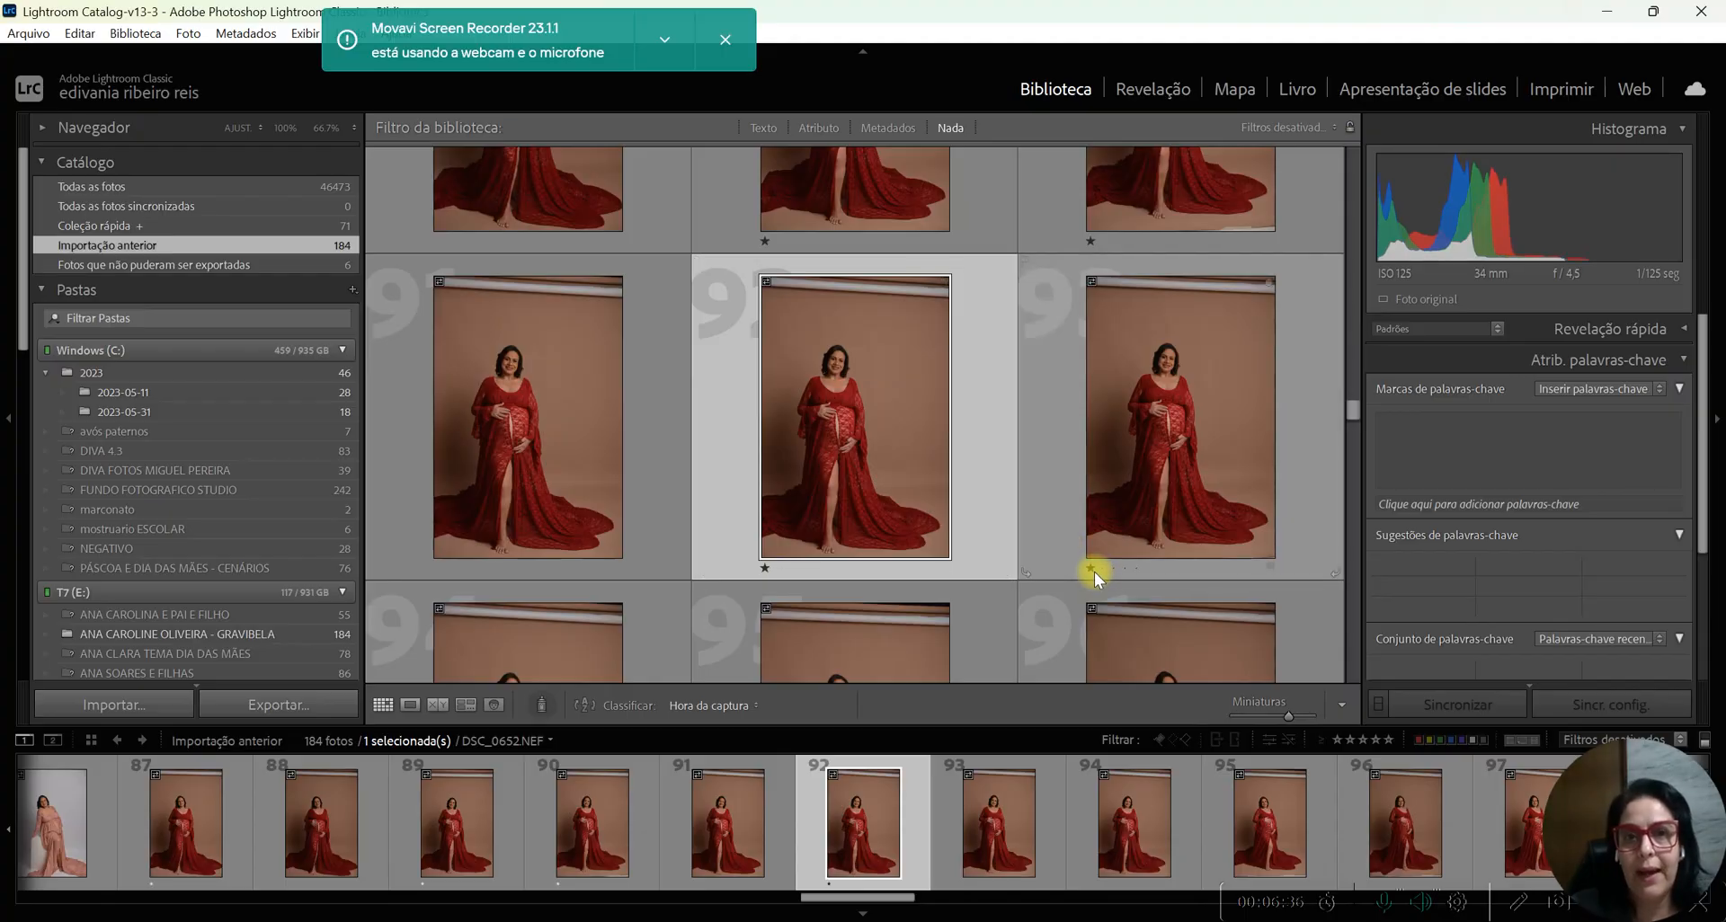
scroll(1066, 429, "down", 3)
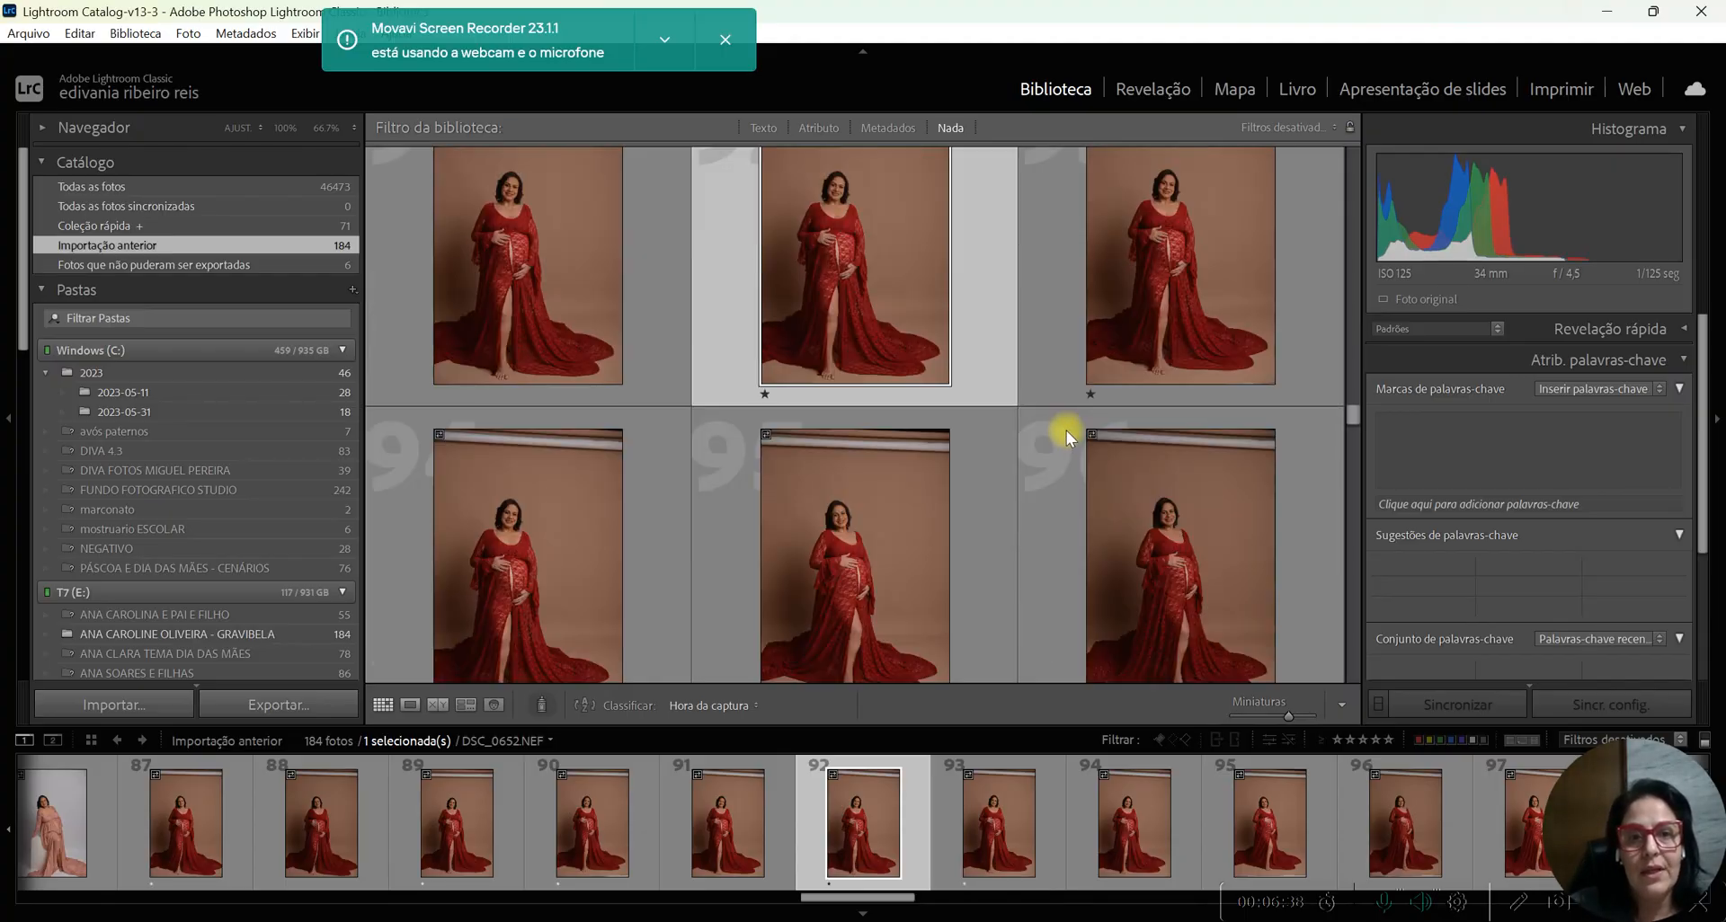
left_click(766, 549)
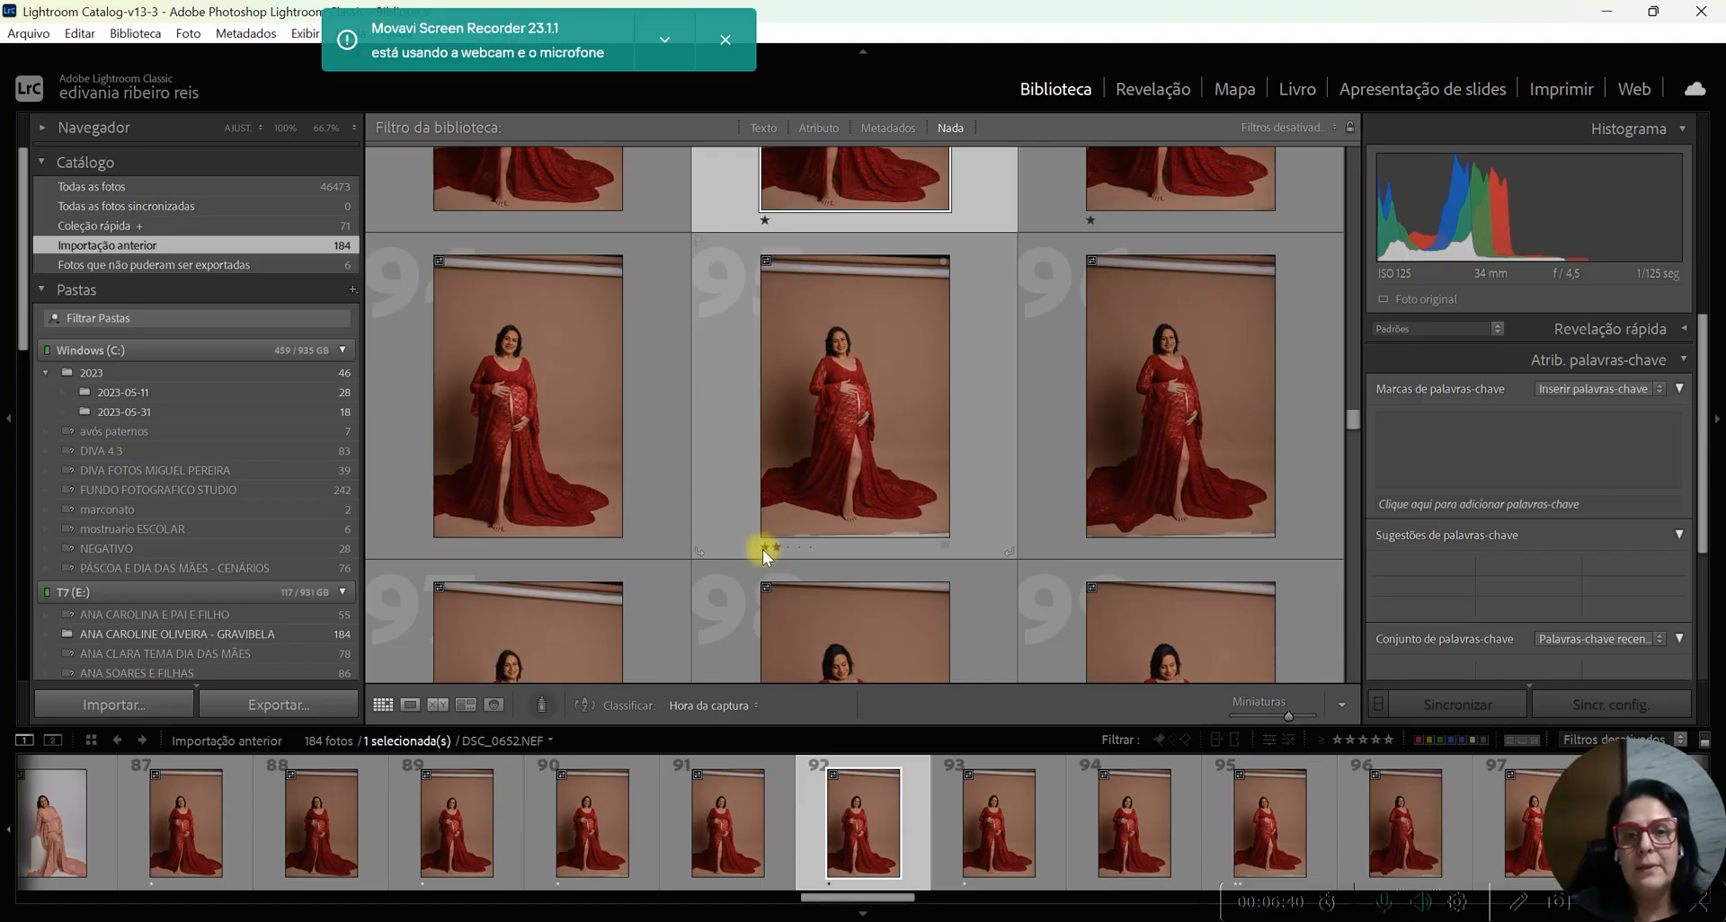
left_click(1091, 548)
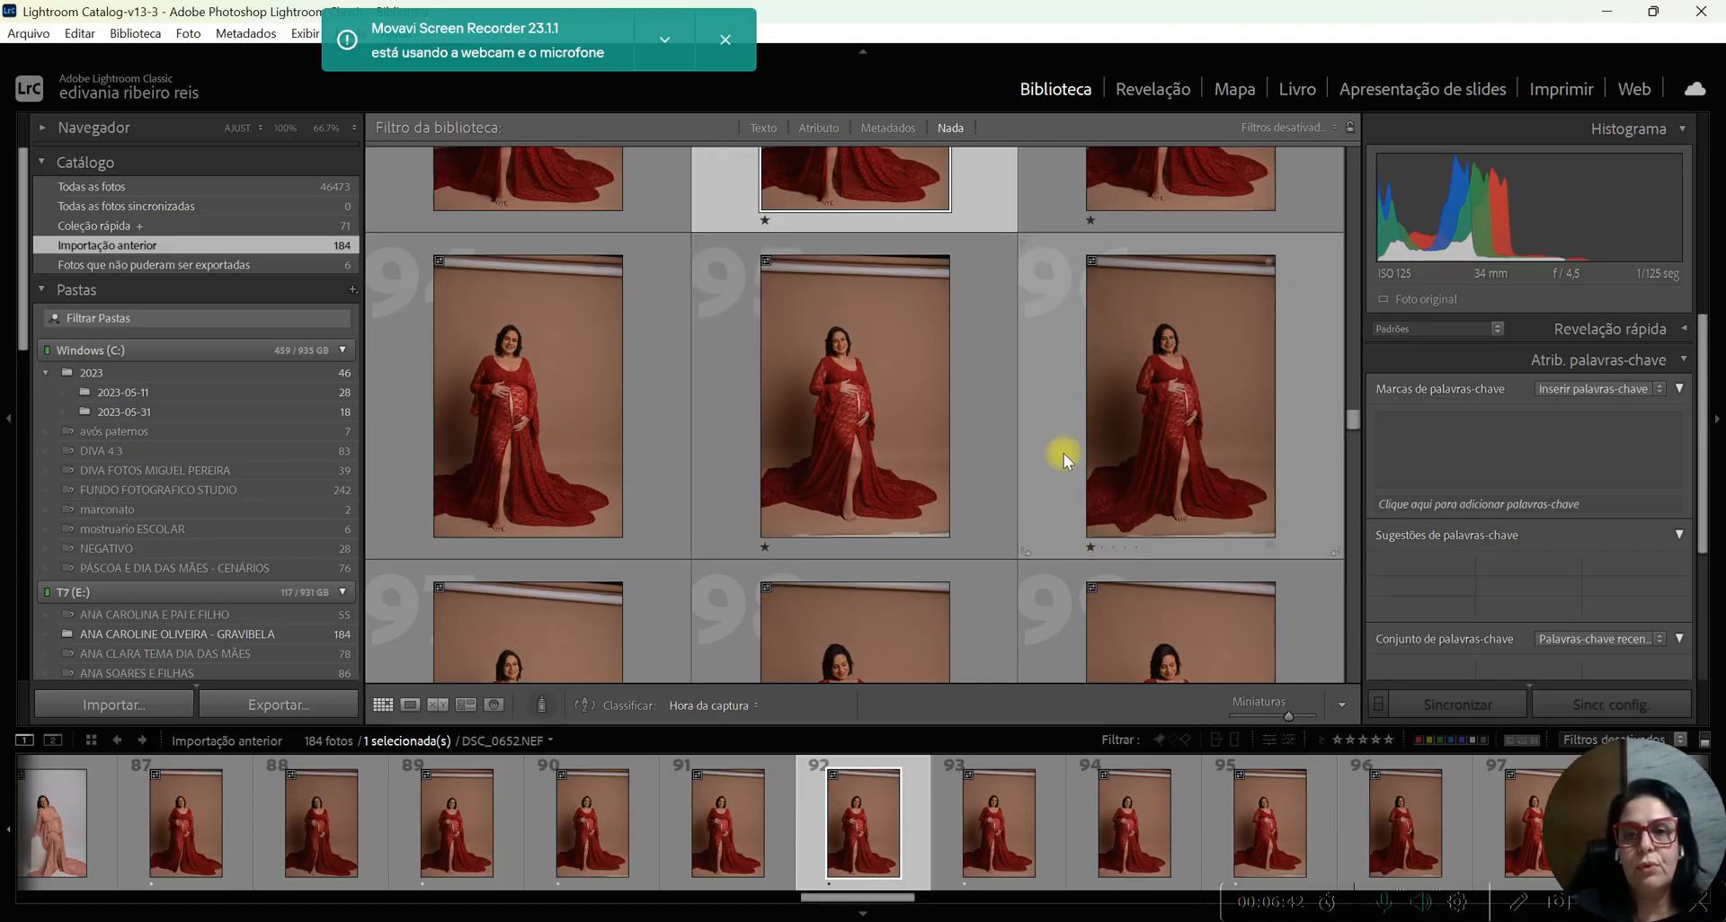
- Assign one star to full-length red-dress portrait 98 and to the closer red-dress portraits 102 and 108
scroll(1048, 418, "down", 3)
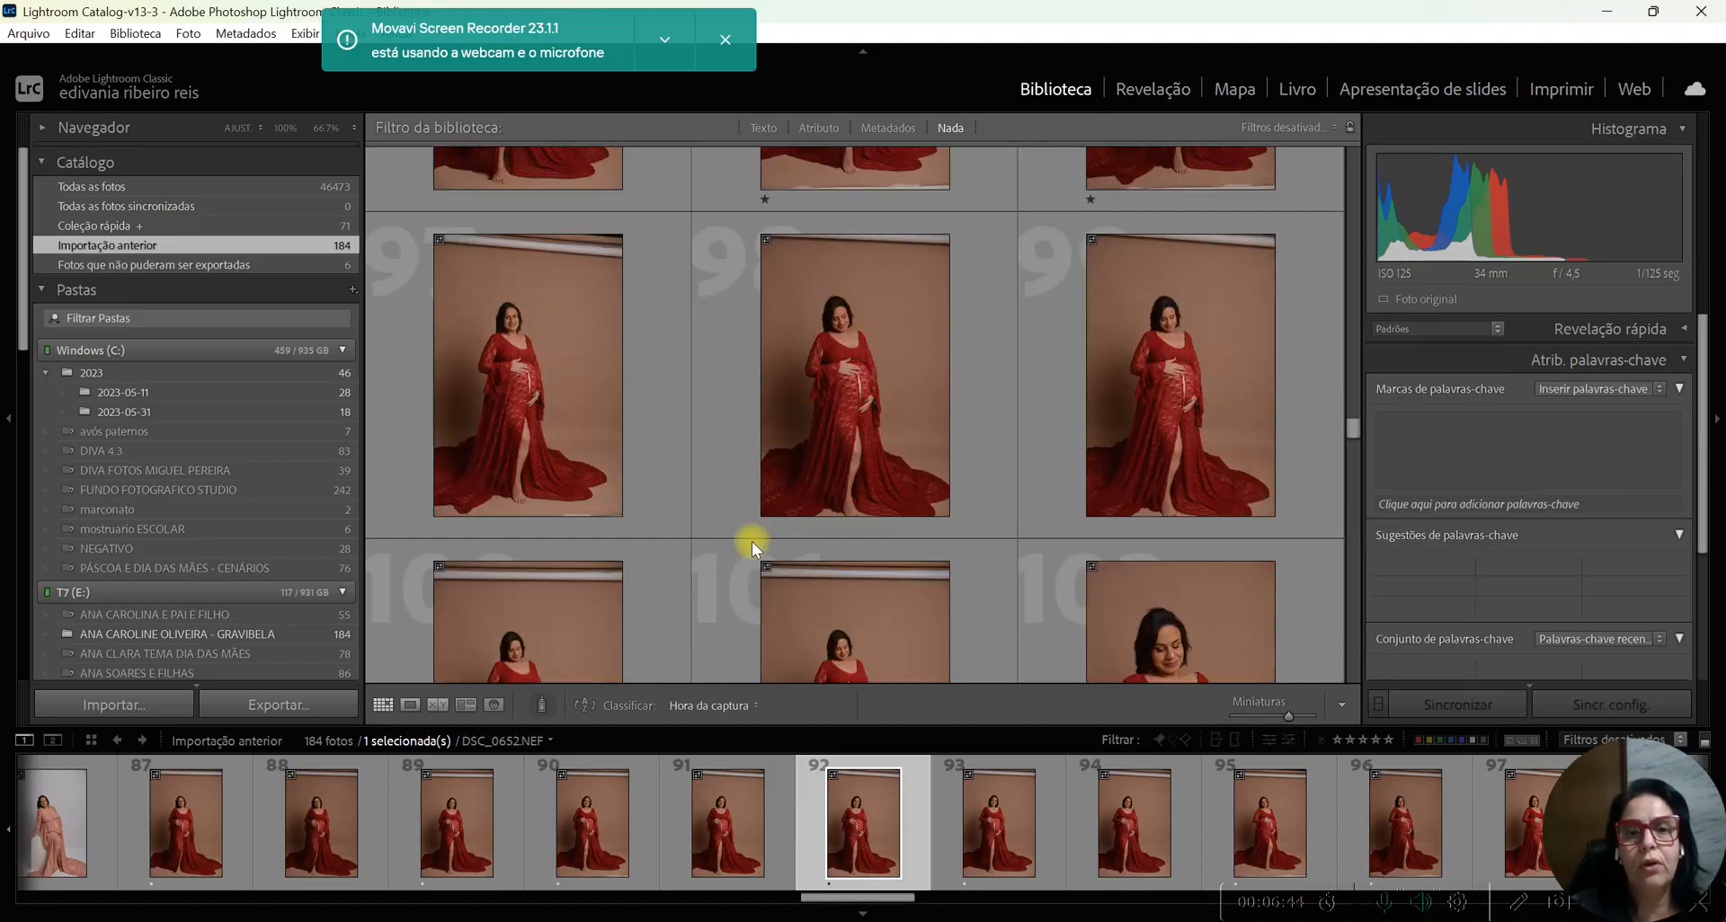
left_click(765, 525)
scroll(1087, 507, "down", 3)
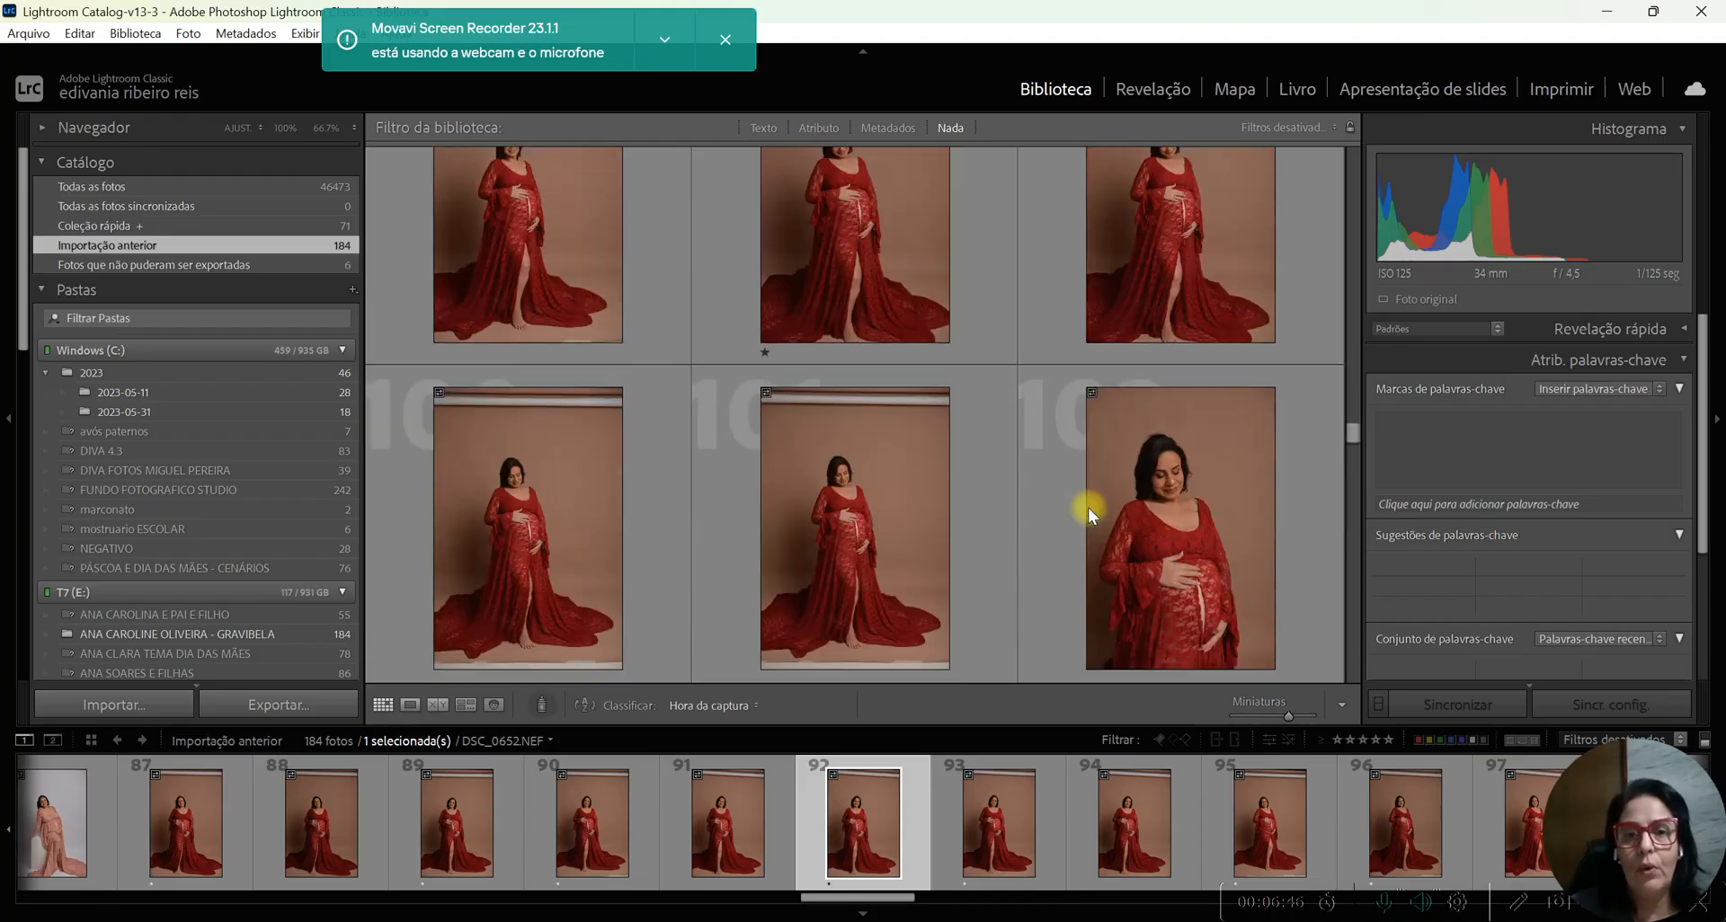
left_click(1093, 510)
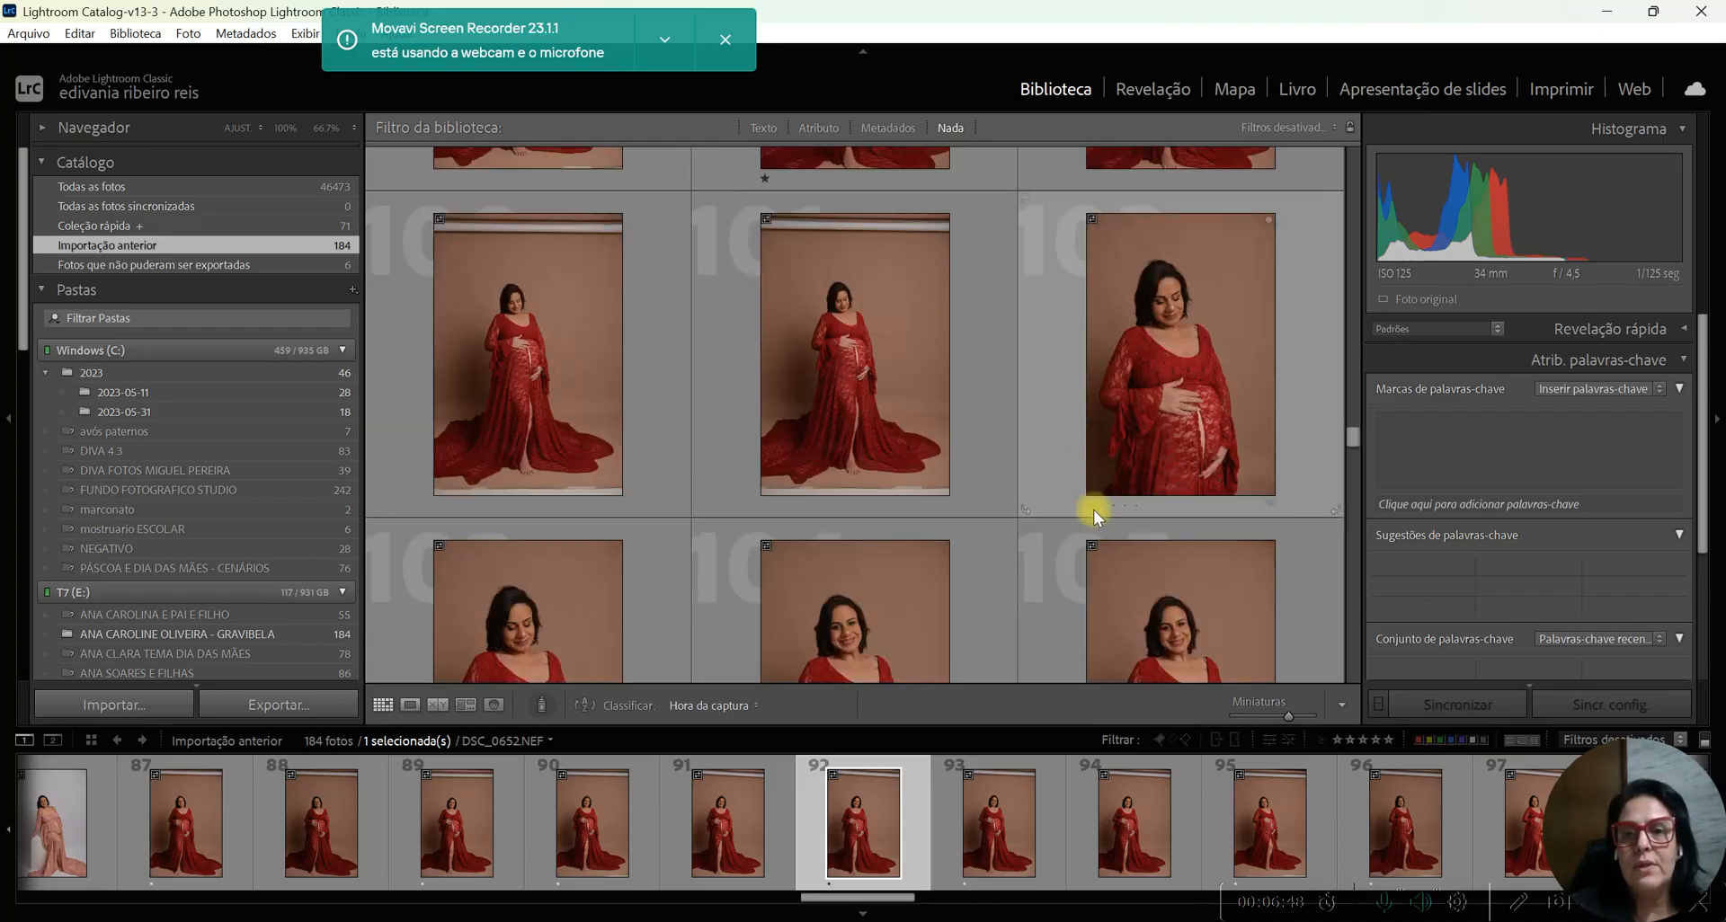
scroll(1092, 499, "down", 2)
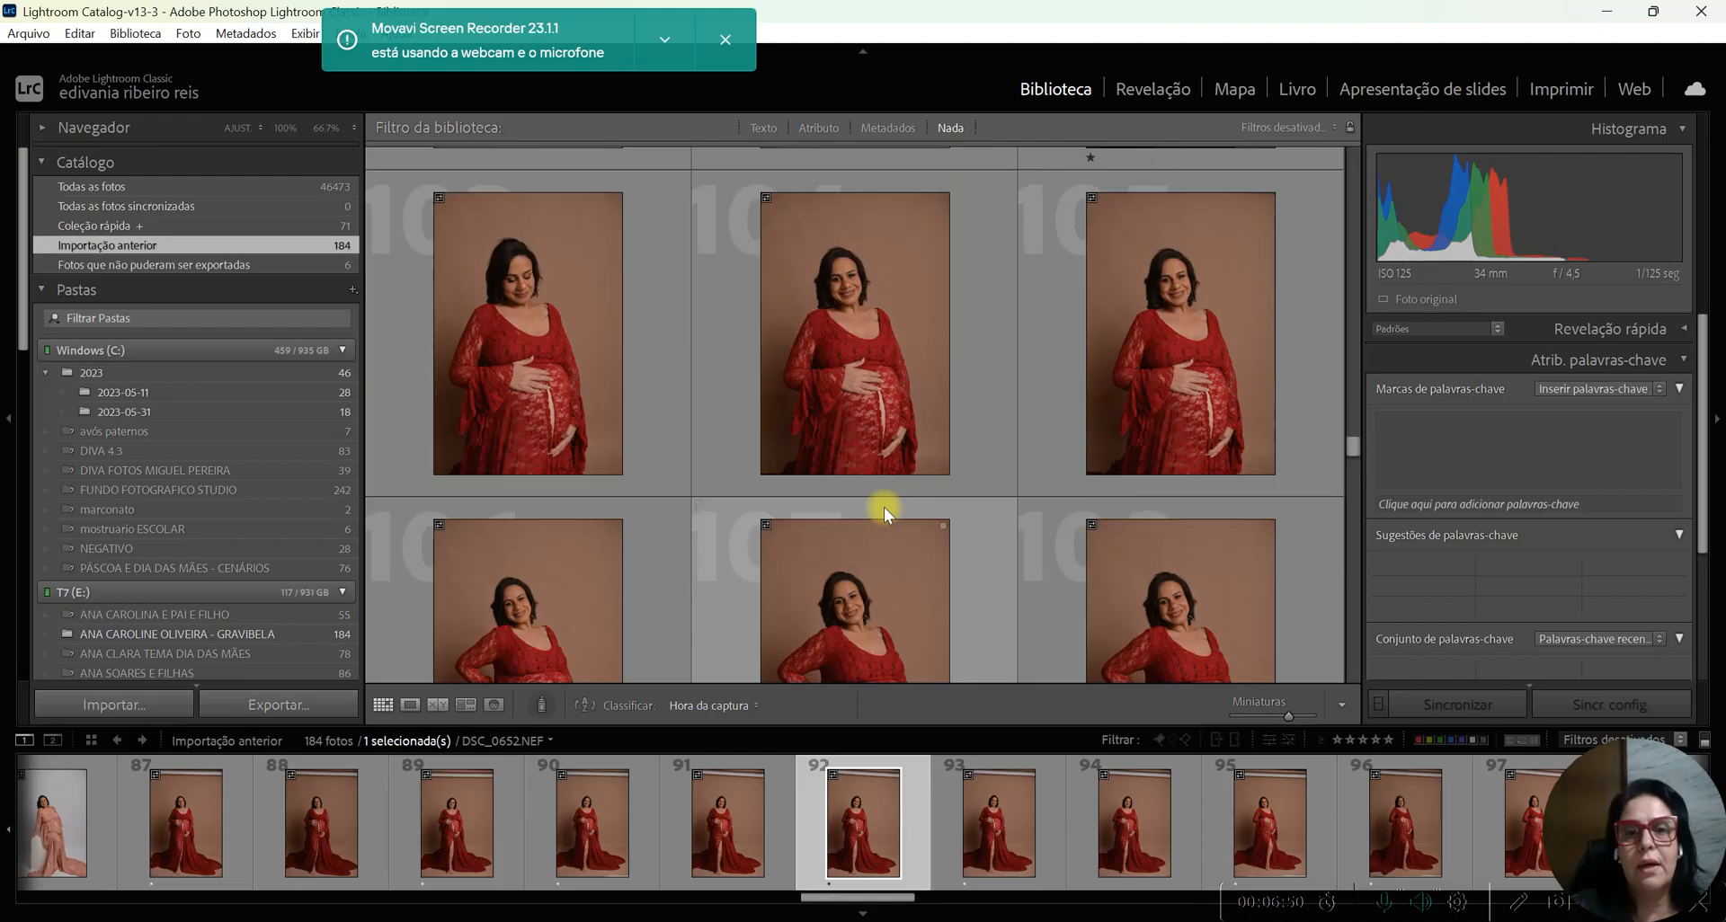
scroll(962, 432, "down", 2)
scroll(968, 430, "down", 2)
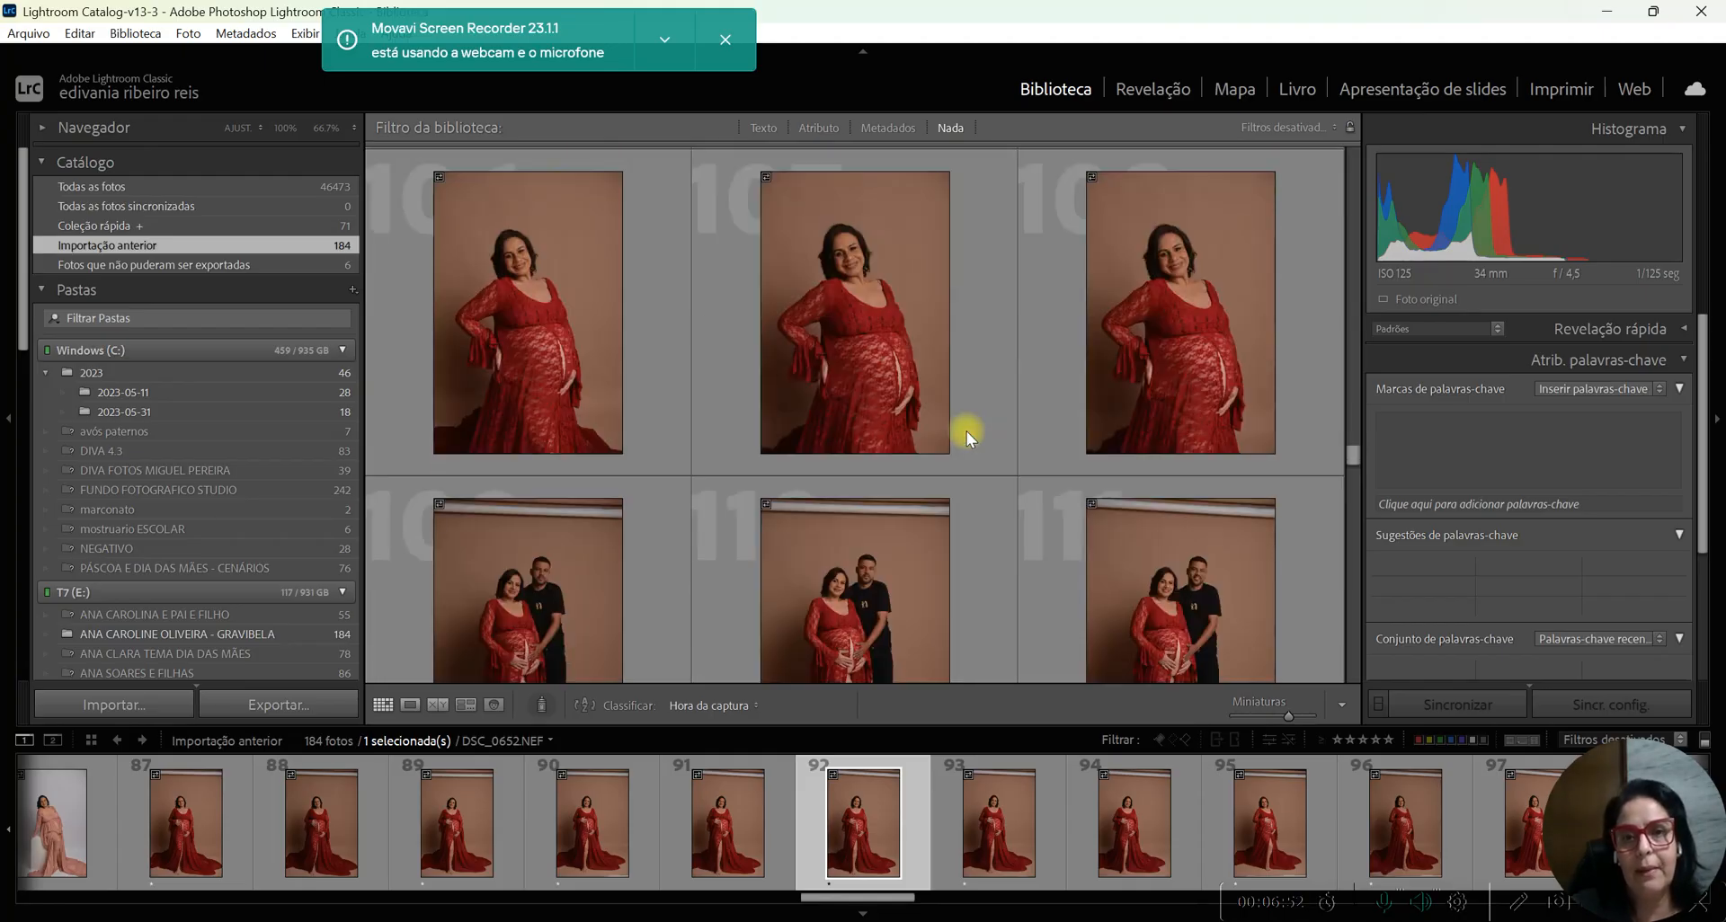
scroll(1093, 454, "down", 2)
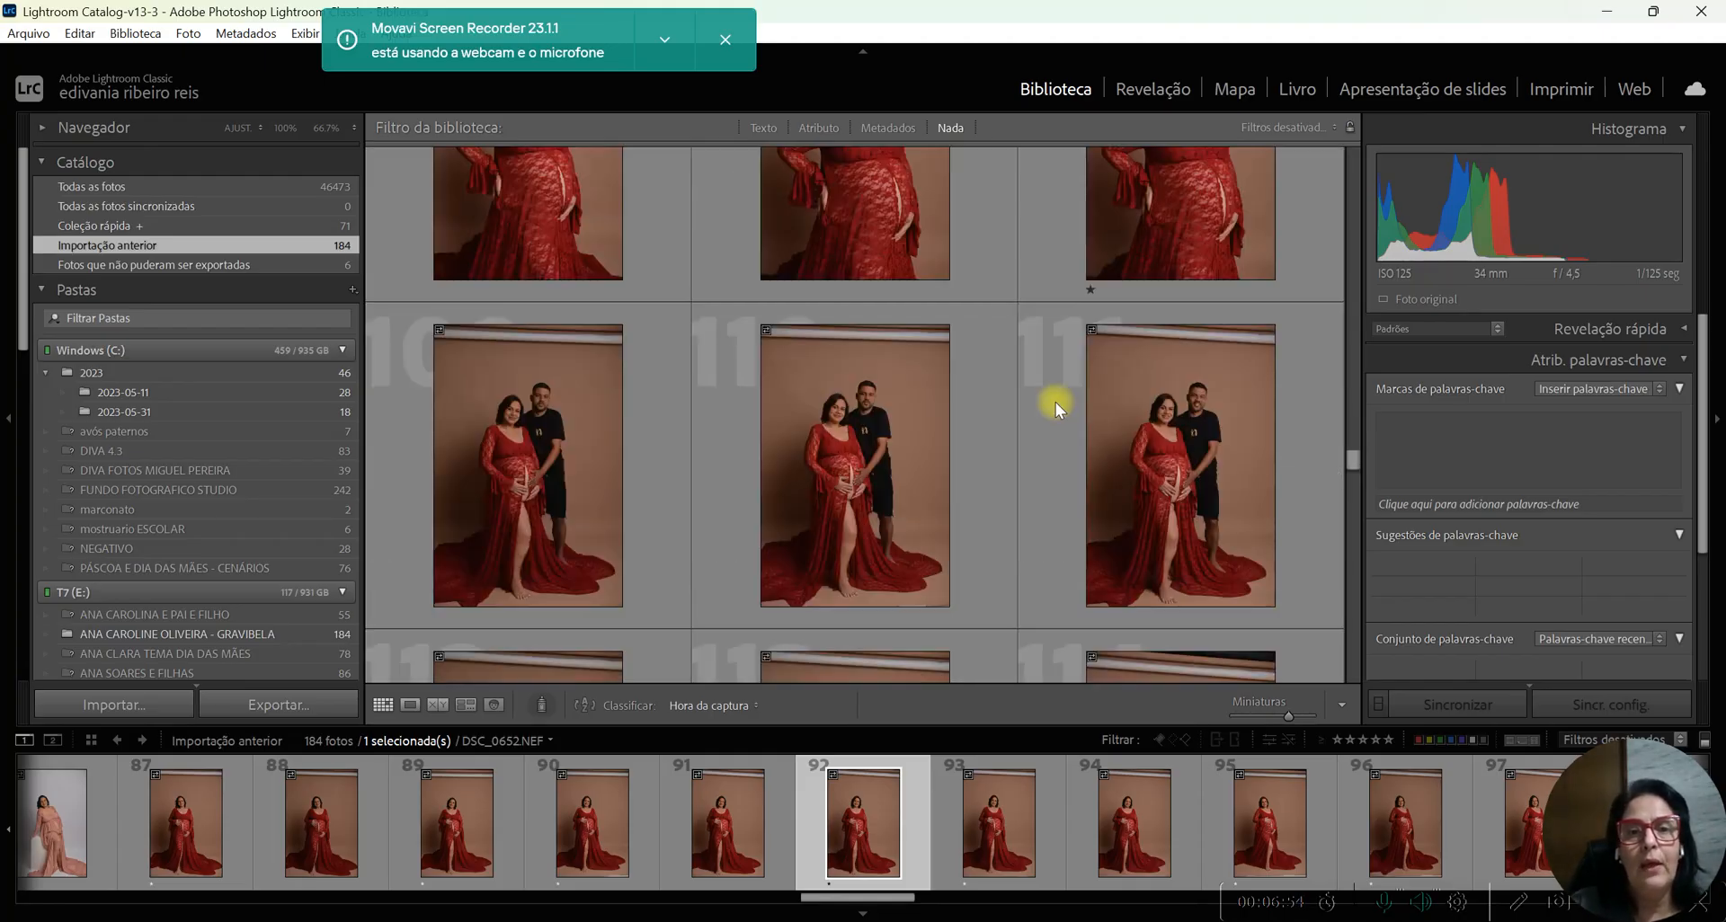
- Rate the couple photos numbered 110, 111, 113, 114 and 116 on the brown backdrop with one star
left_click(767, 619)
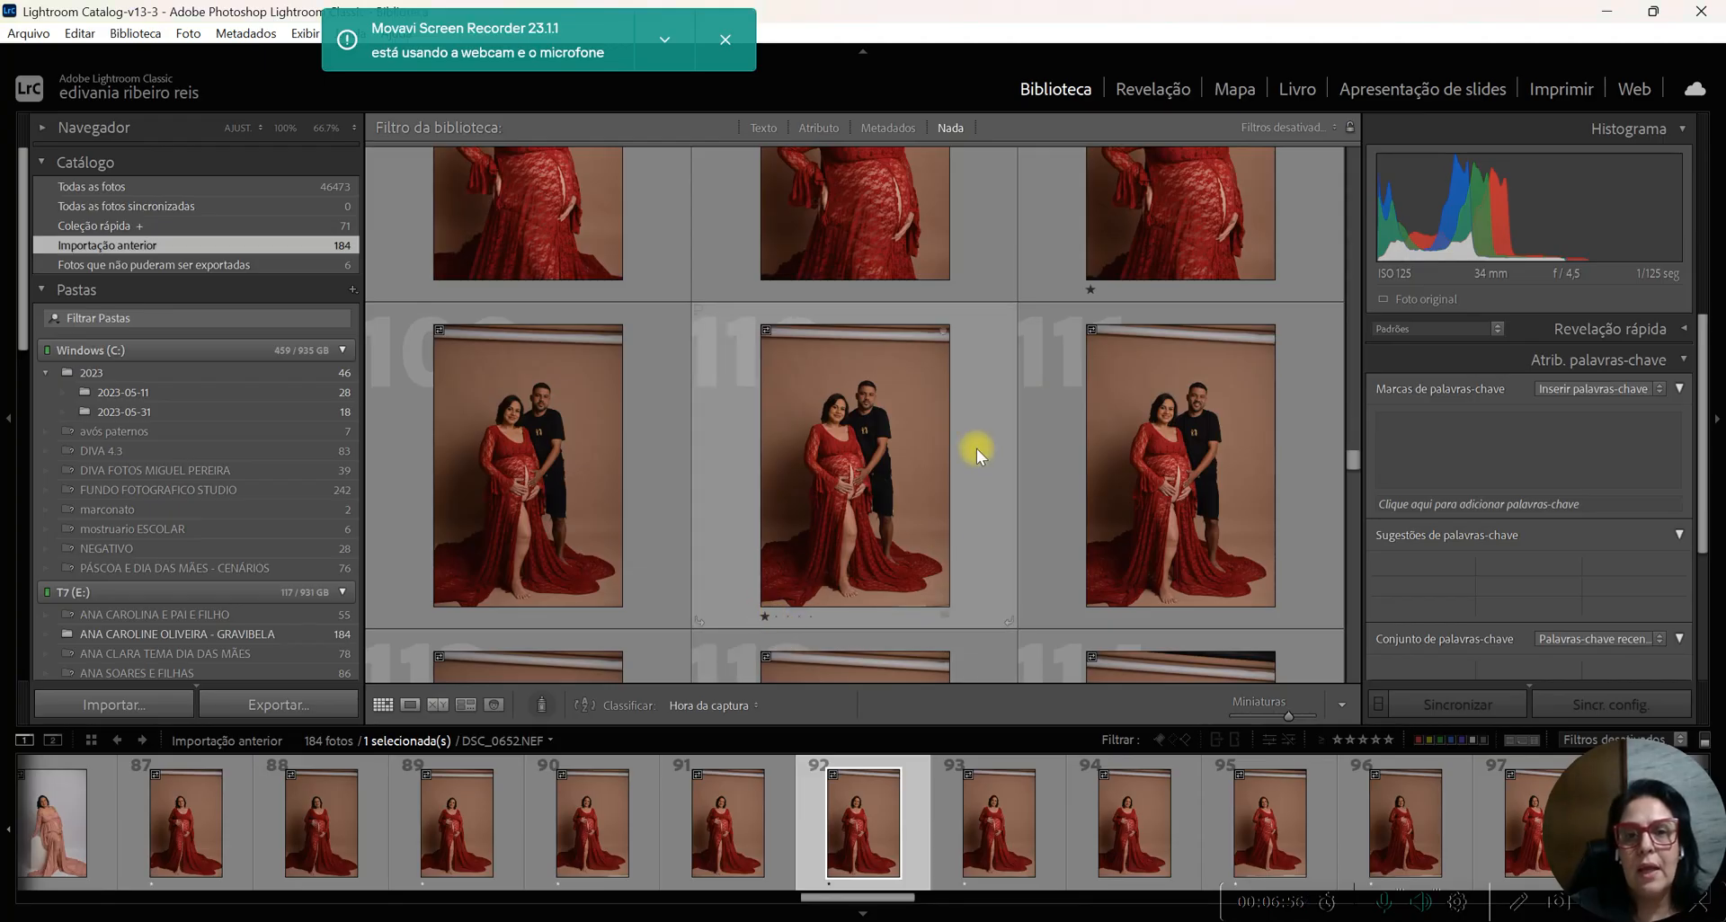
scroll(977, 450, "down", 2)
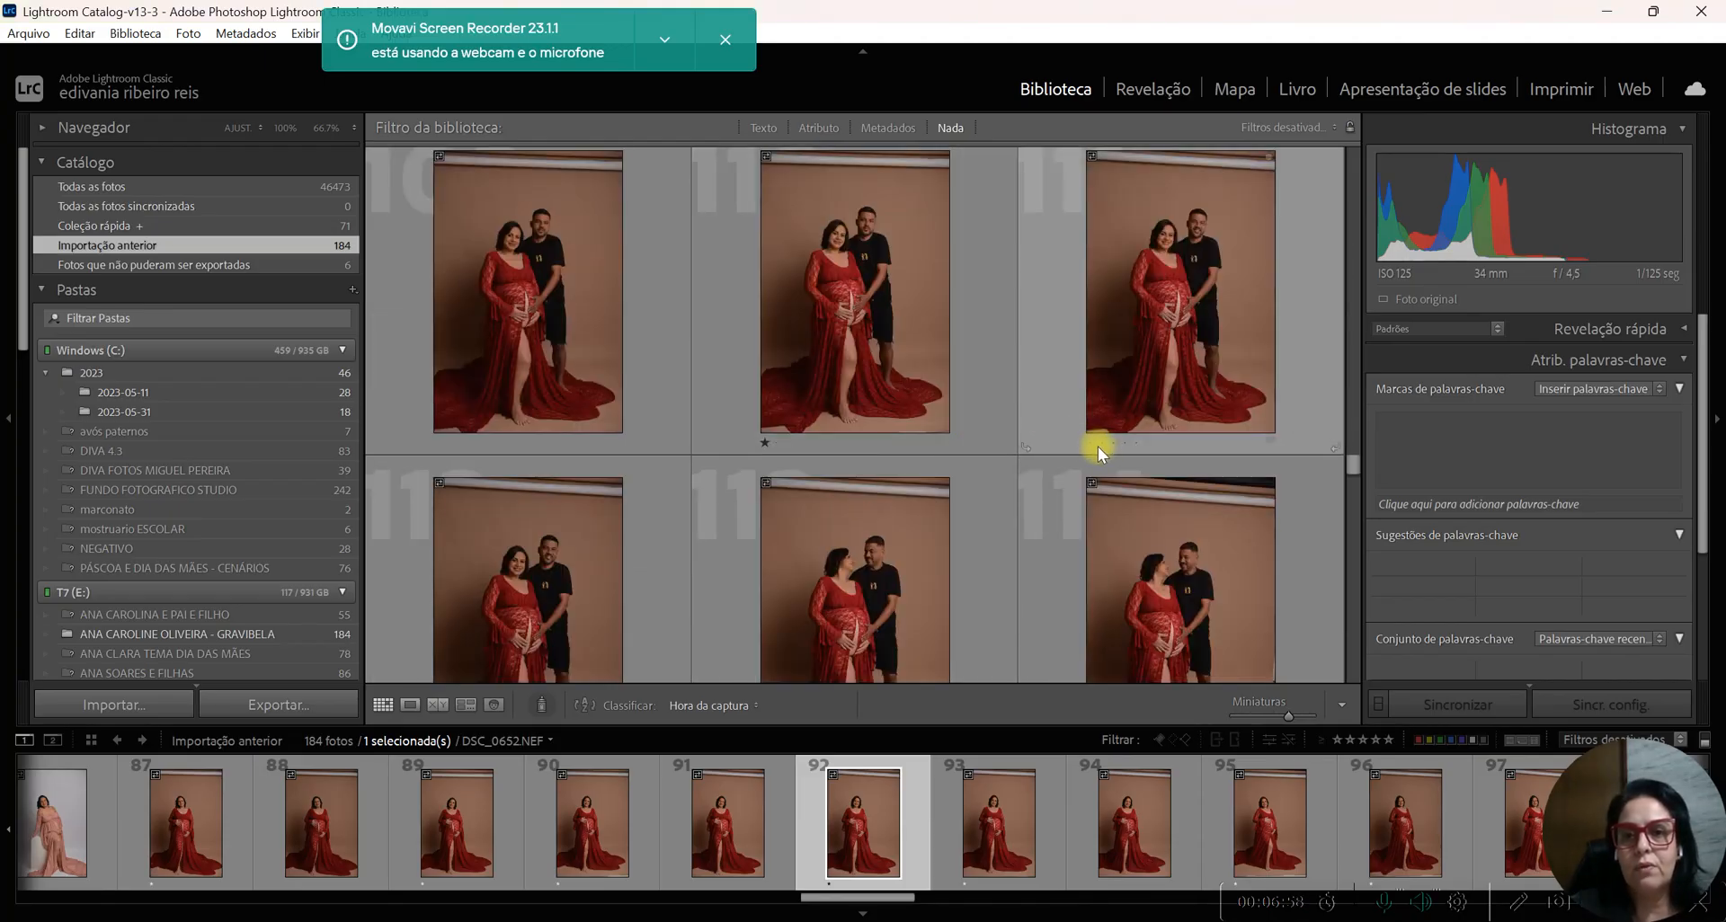
scroll(1095, 427, "down", 2)
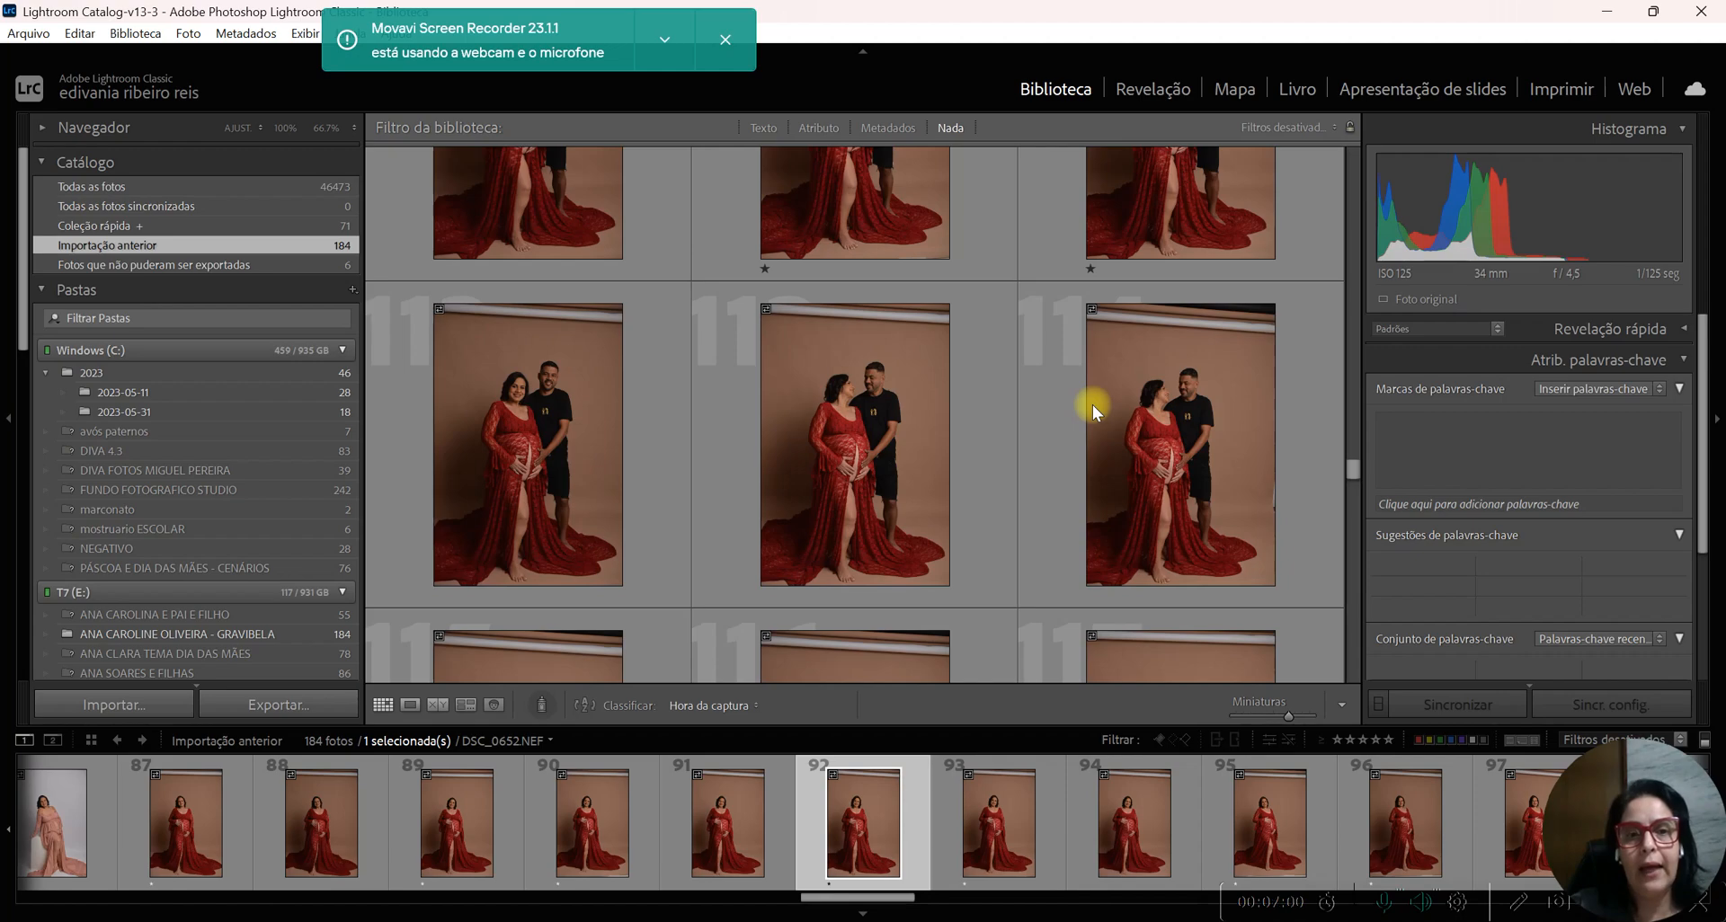
left_click(767, 595)
left_click(1091, 596)
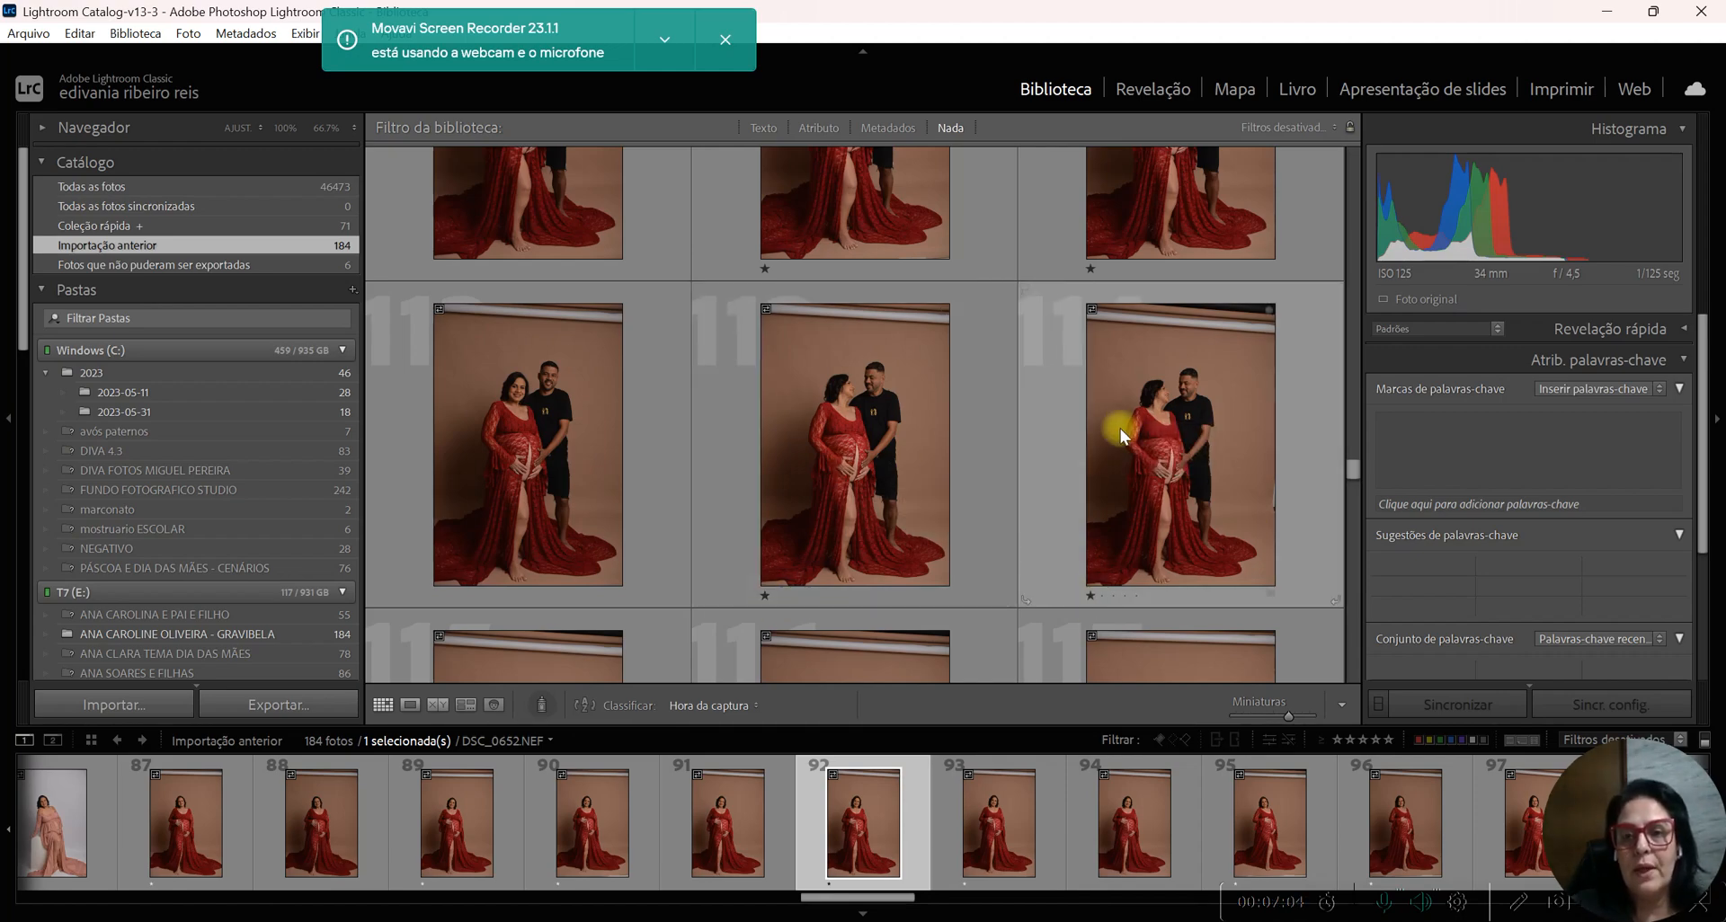
scroll(1118, 424, "down", 3)
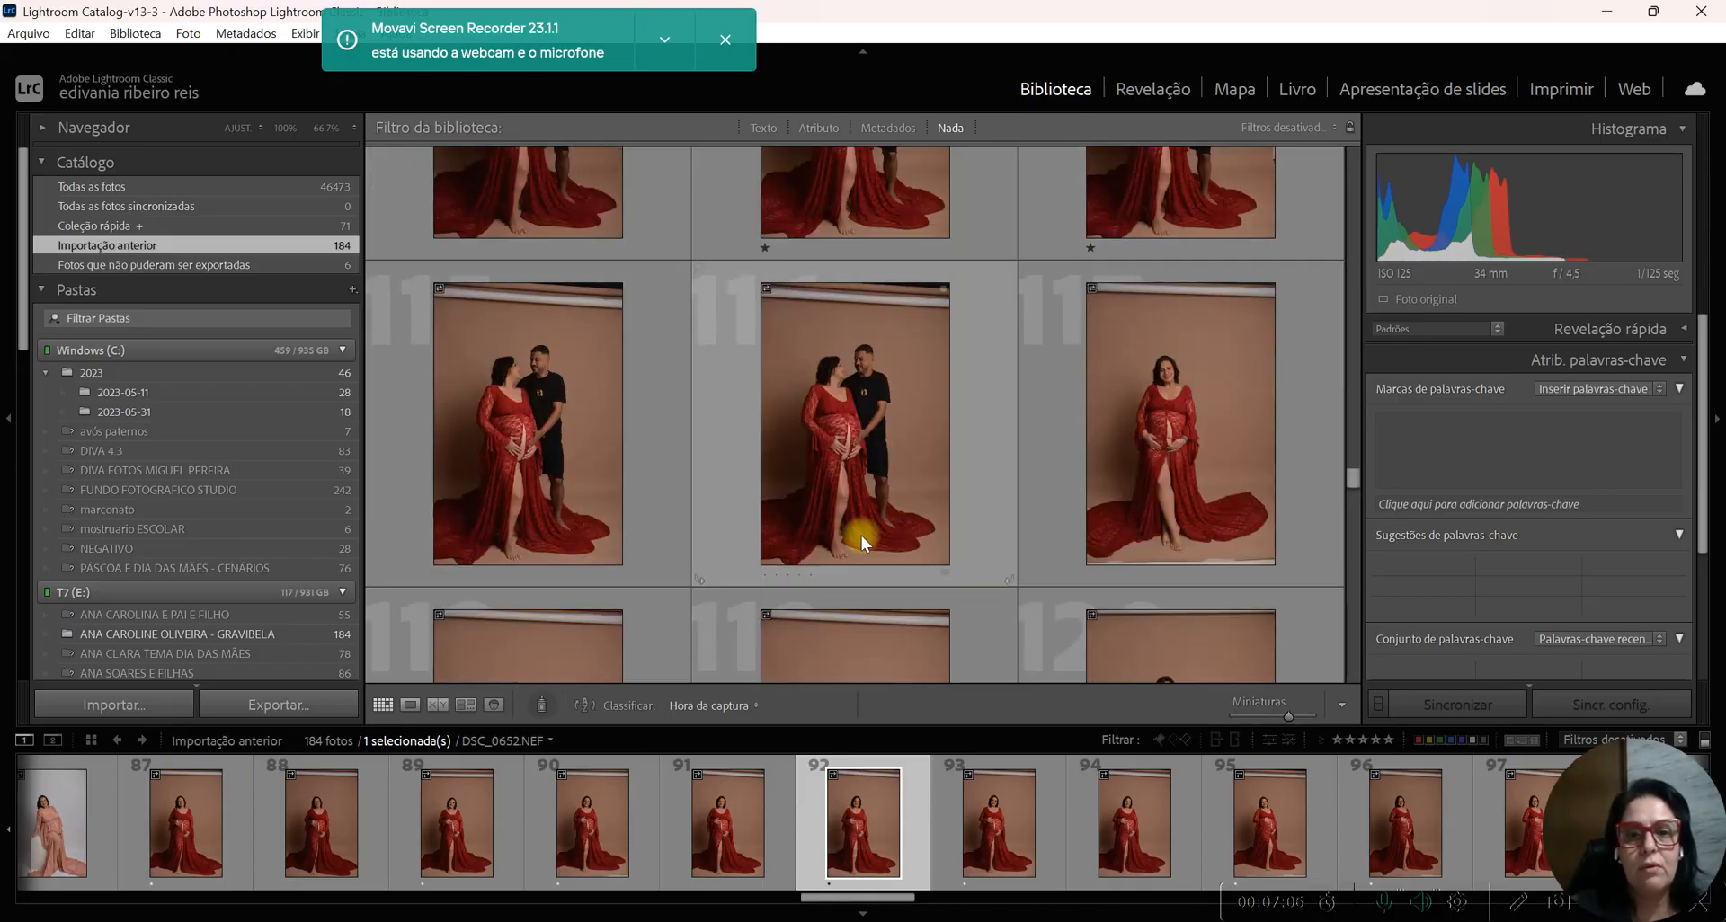
left_click(766, 573)
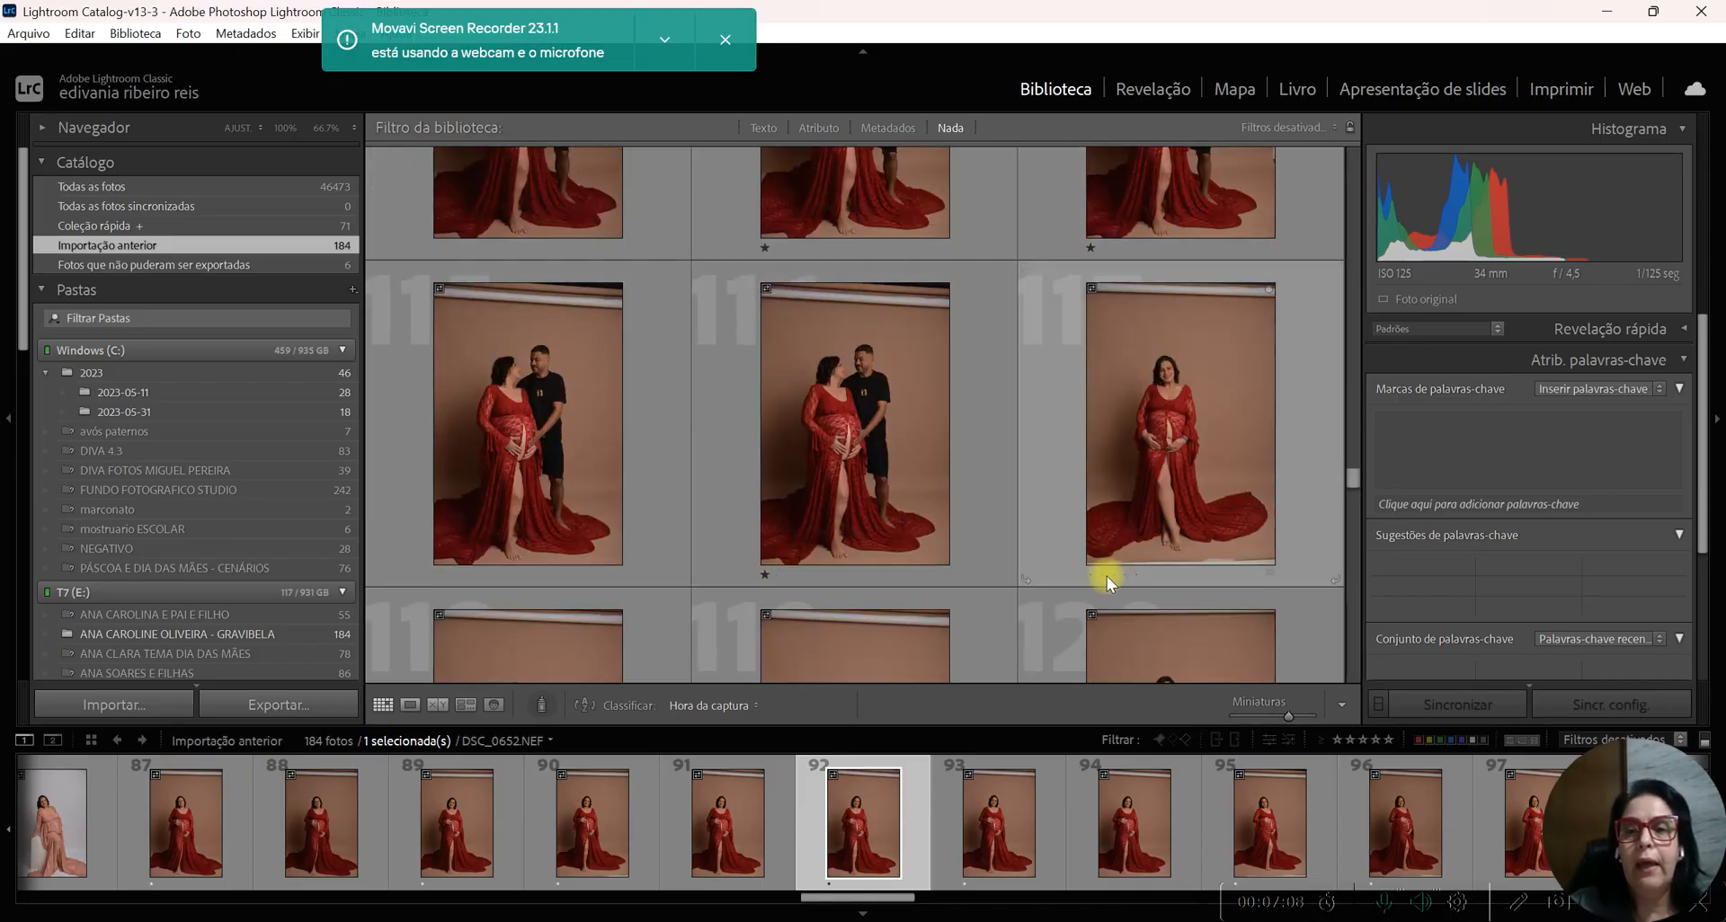
- Give one star to the woman's solo red-dress portraits 117, 119 and 122
left_click(1088, 574)
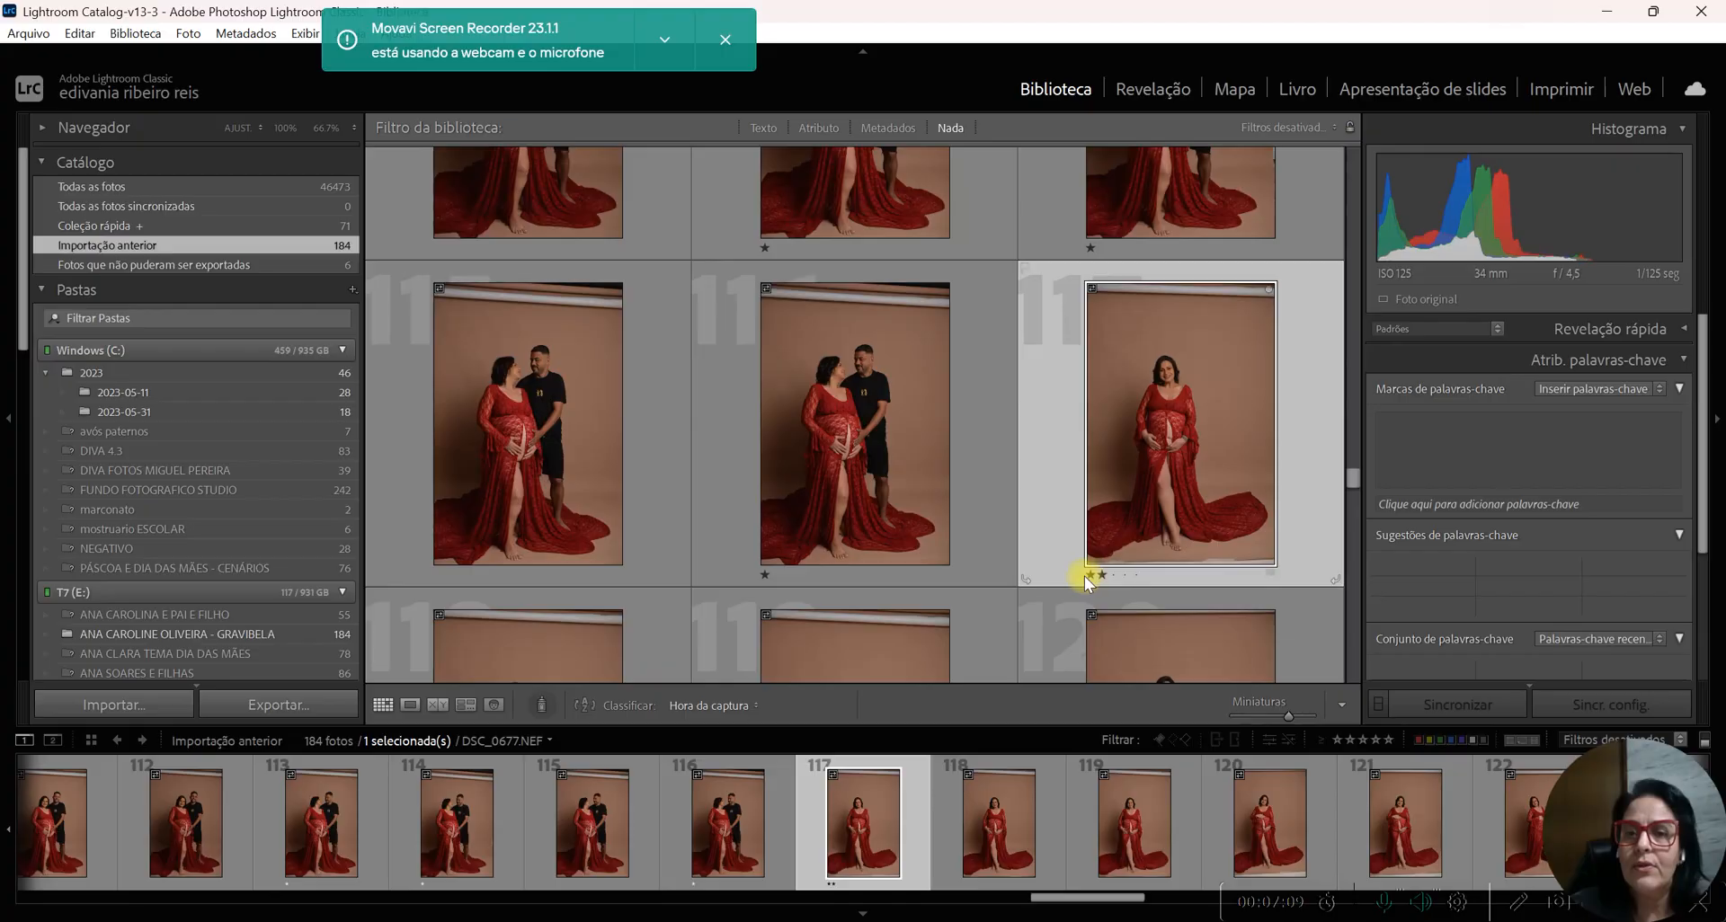
scroll(1129, 417, "down", 3)
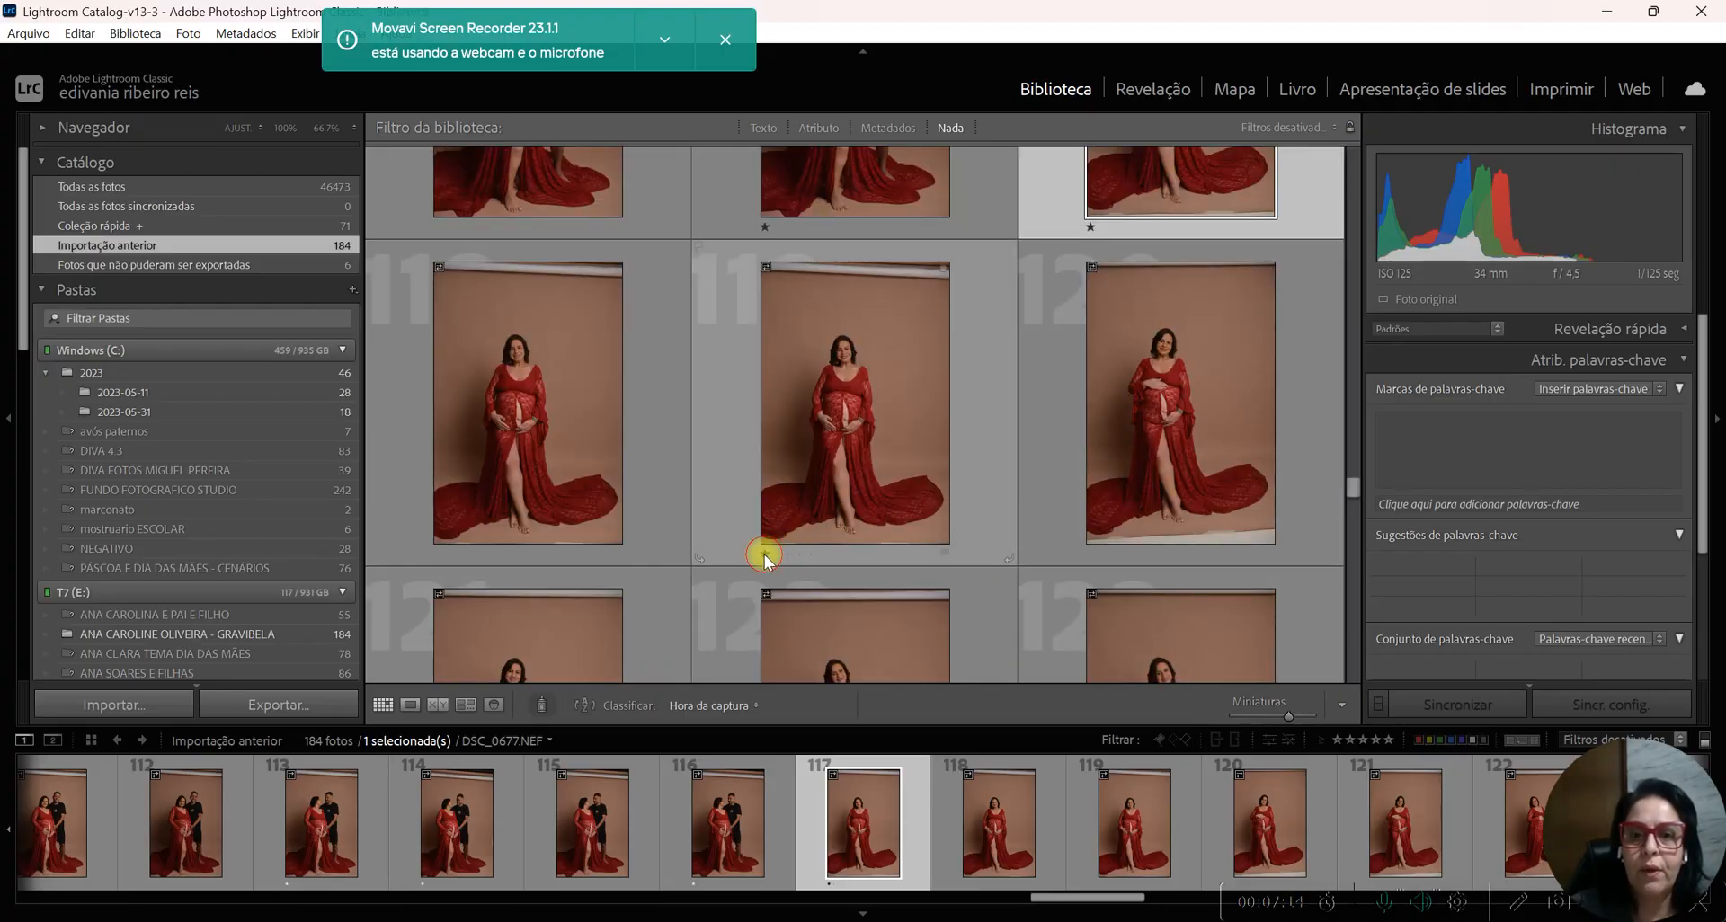
scroll(1102, 446, "down", 3)
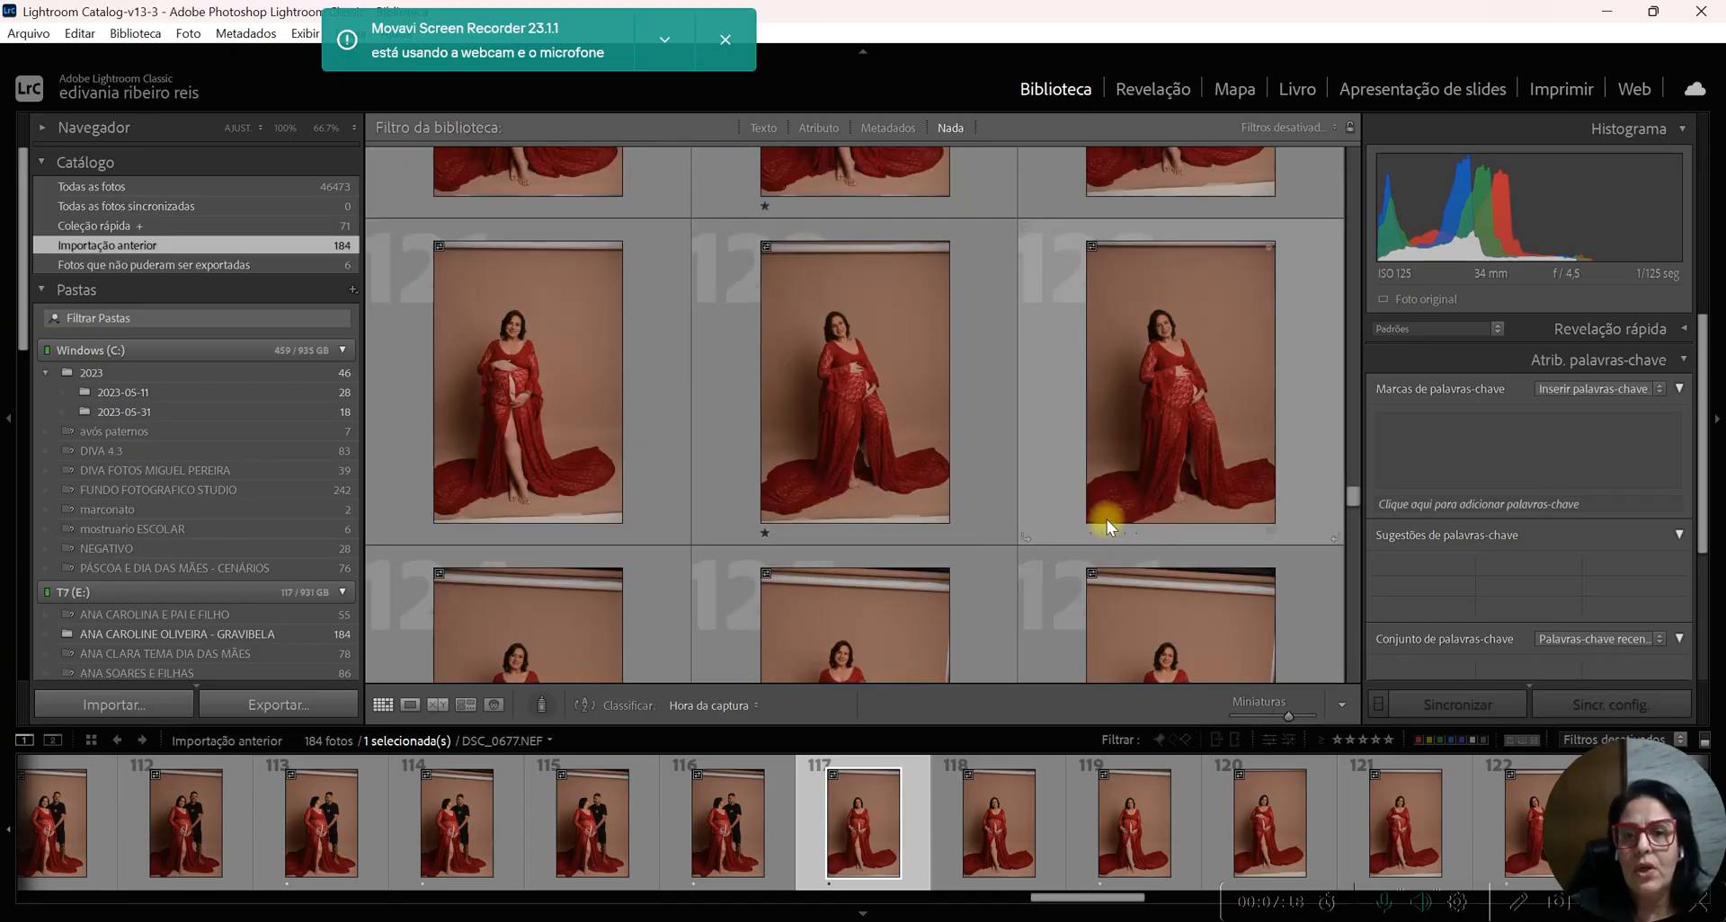
scroll(1092, 532, "down", 3)
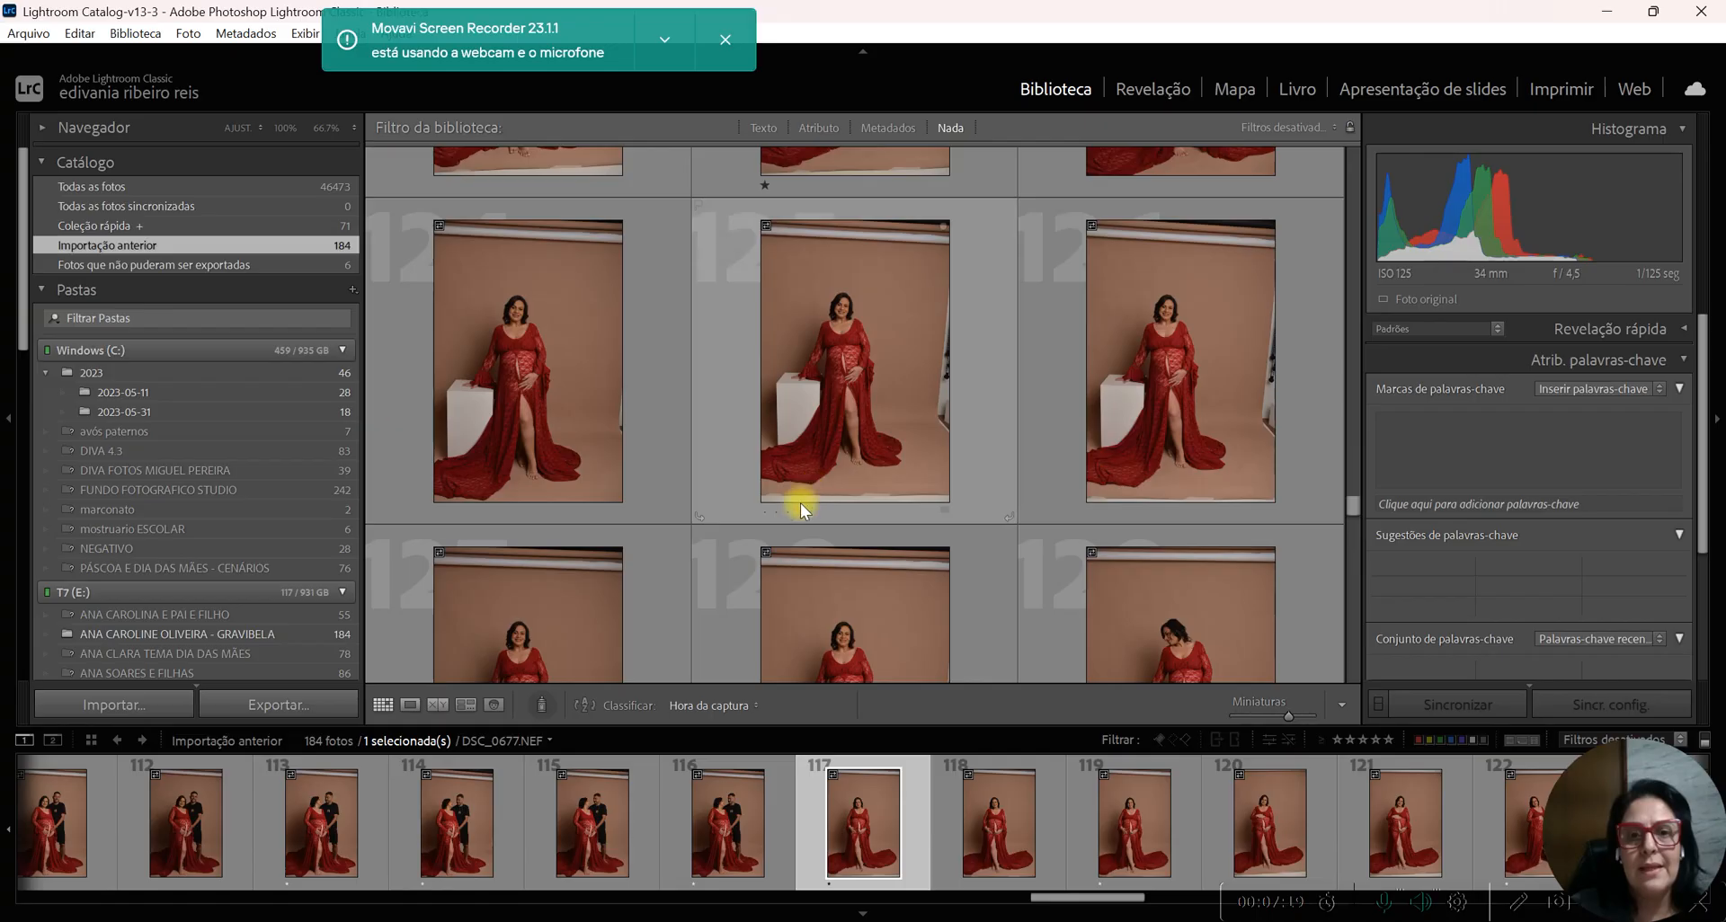
- Give one star to the woman's solo red-dress portraits 125, 128 and 134 on the brown backdrop
left_click(765, 512)
scroll(1129, 482, "down", 3)
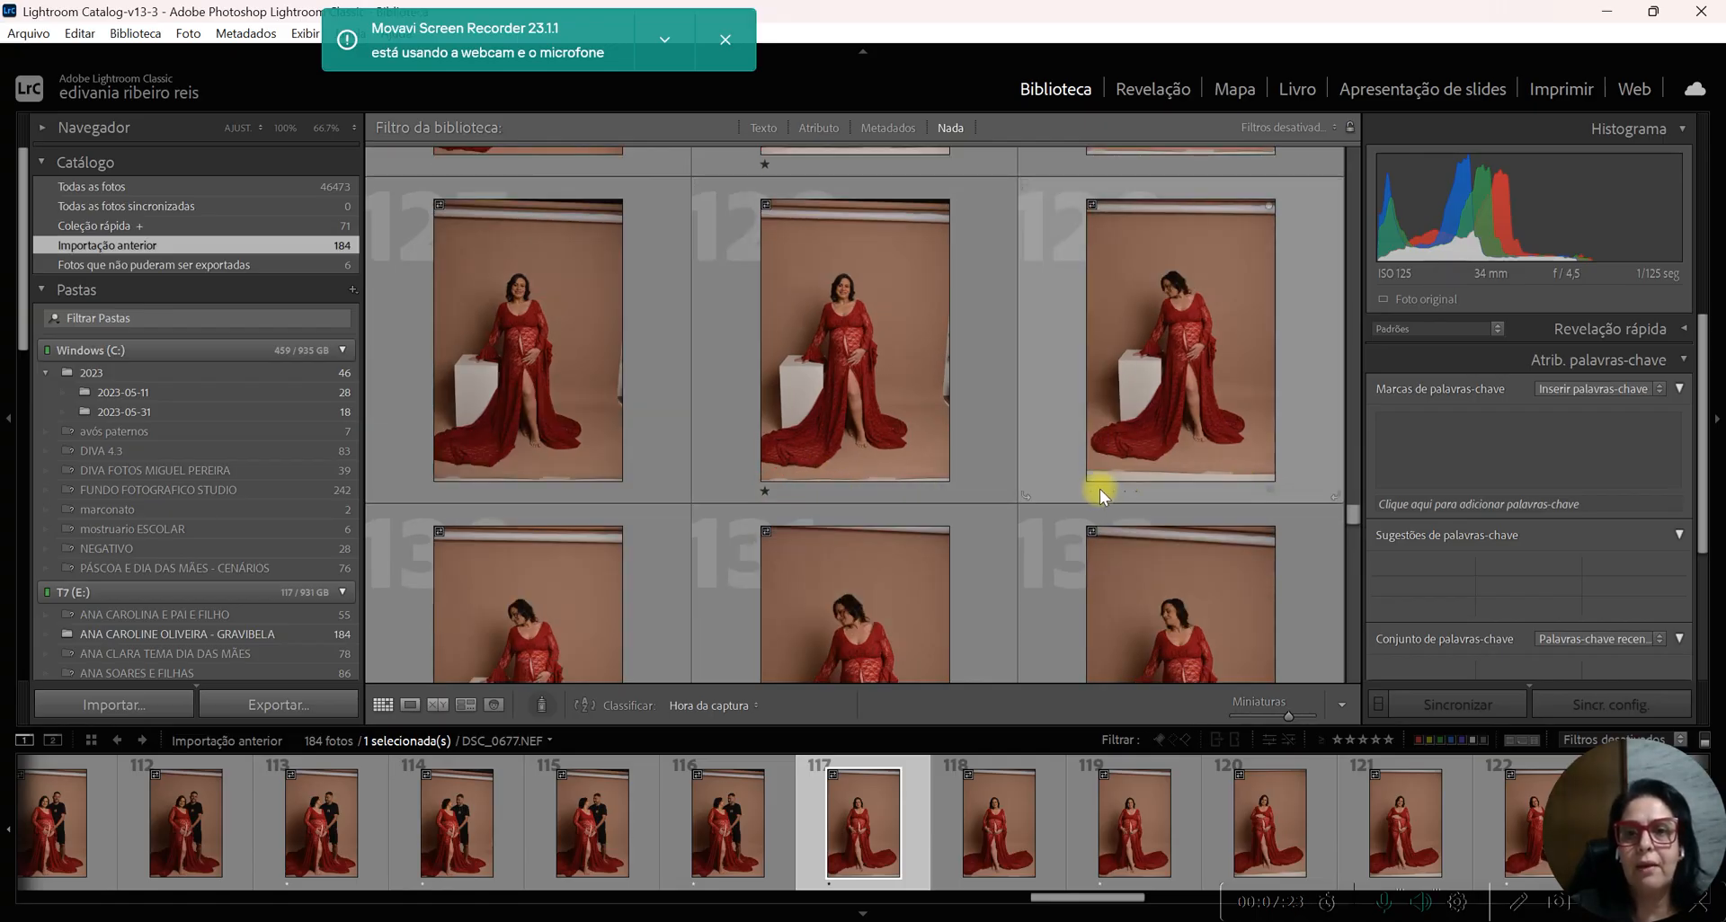
scroll(1104, 486, "down", 2)
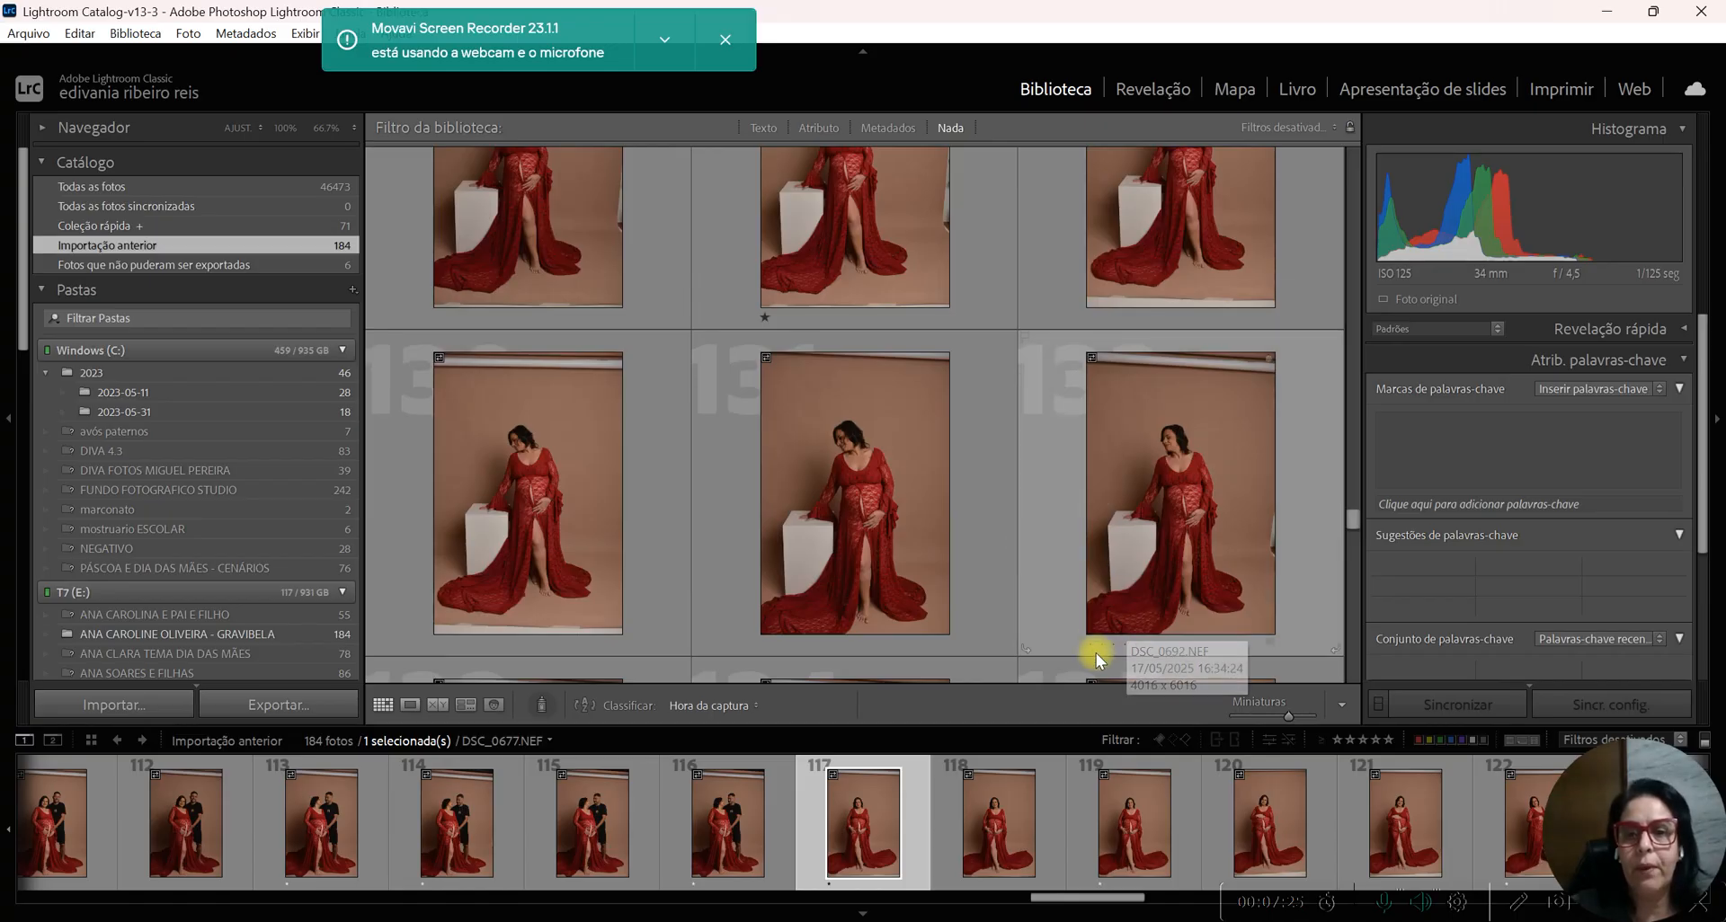
scroll(1105, 471, "down", 5)
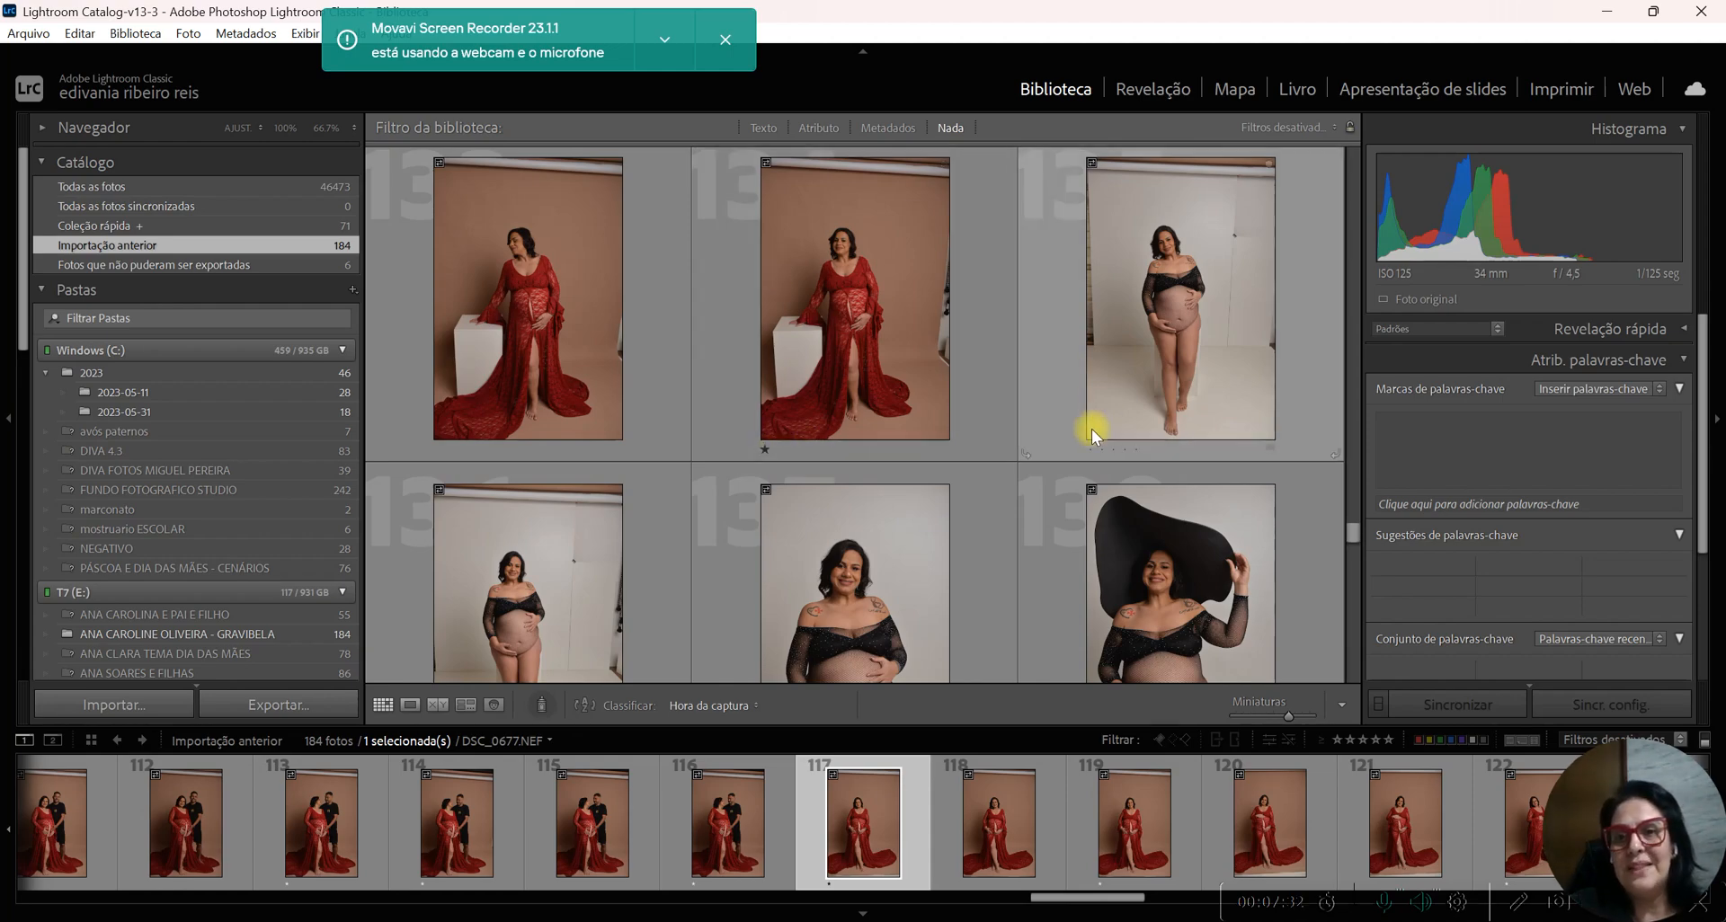
- Rate the black-lace photos on the light backdrop numbered 135, 137, 141, 143 and 144 with one star
scroll(1102, 392, "down", 2)
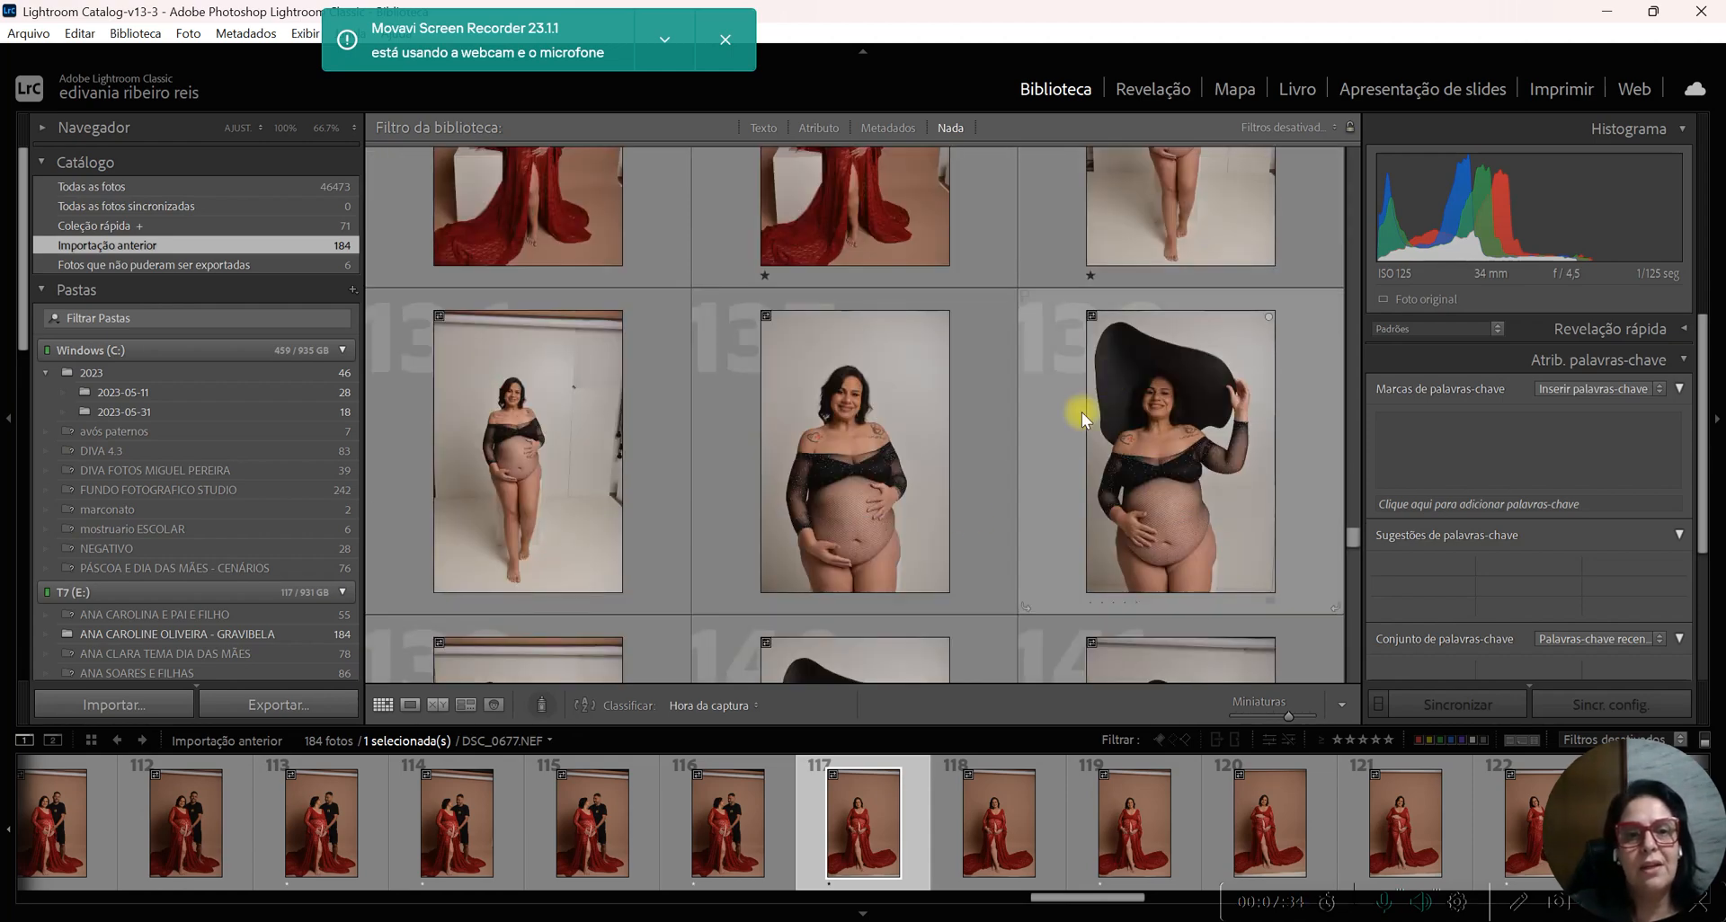
left_click(765, 604)
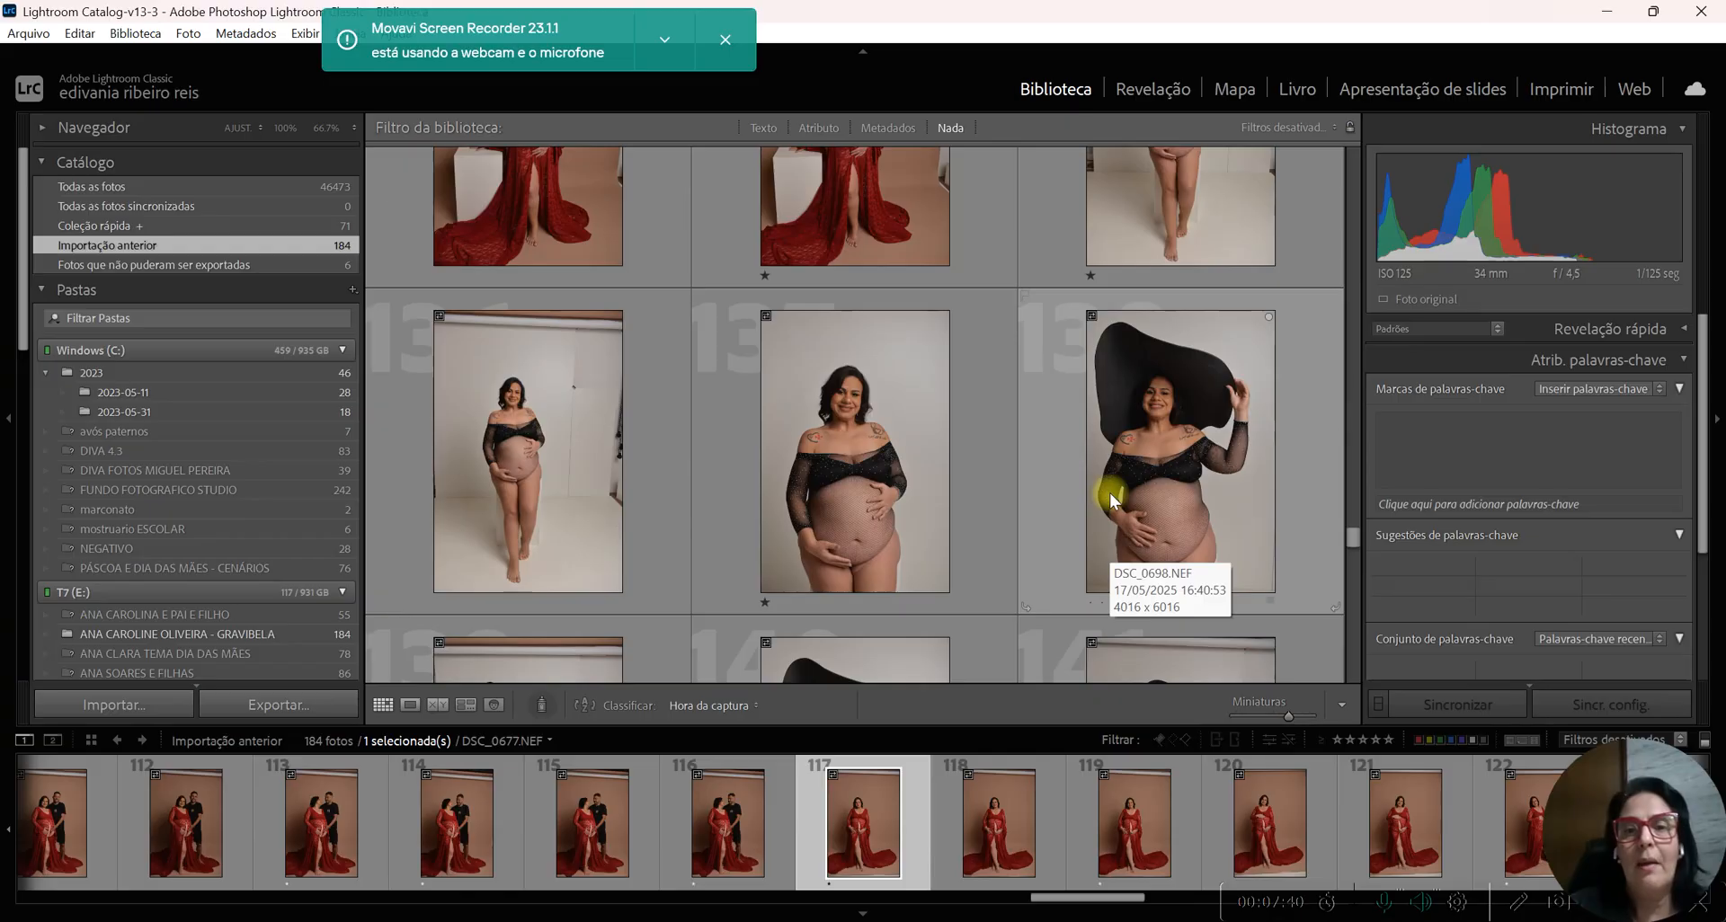
scroll(1109, 493, "down", 3)
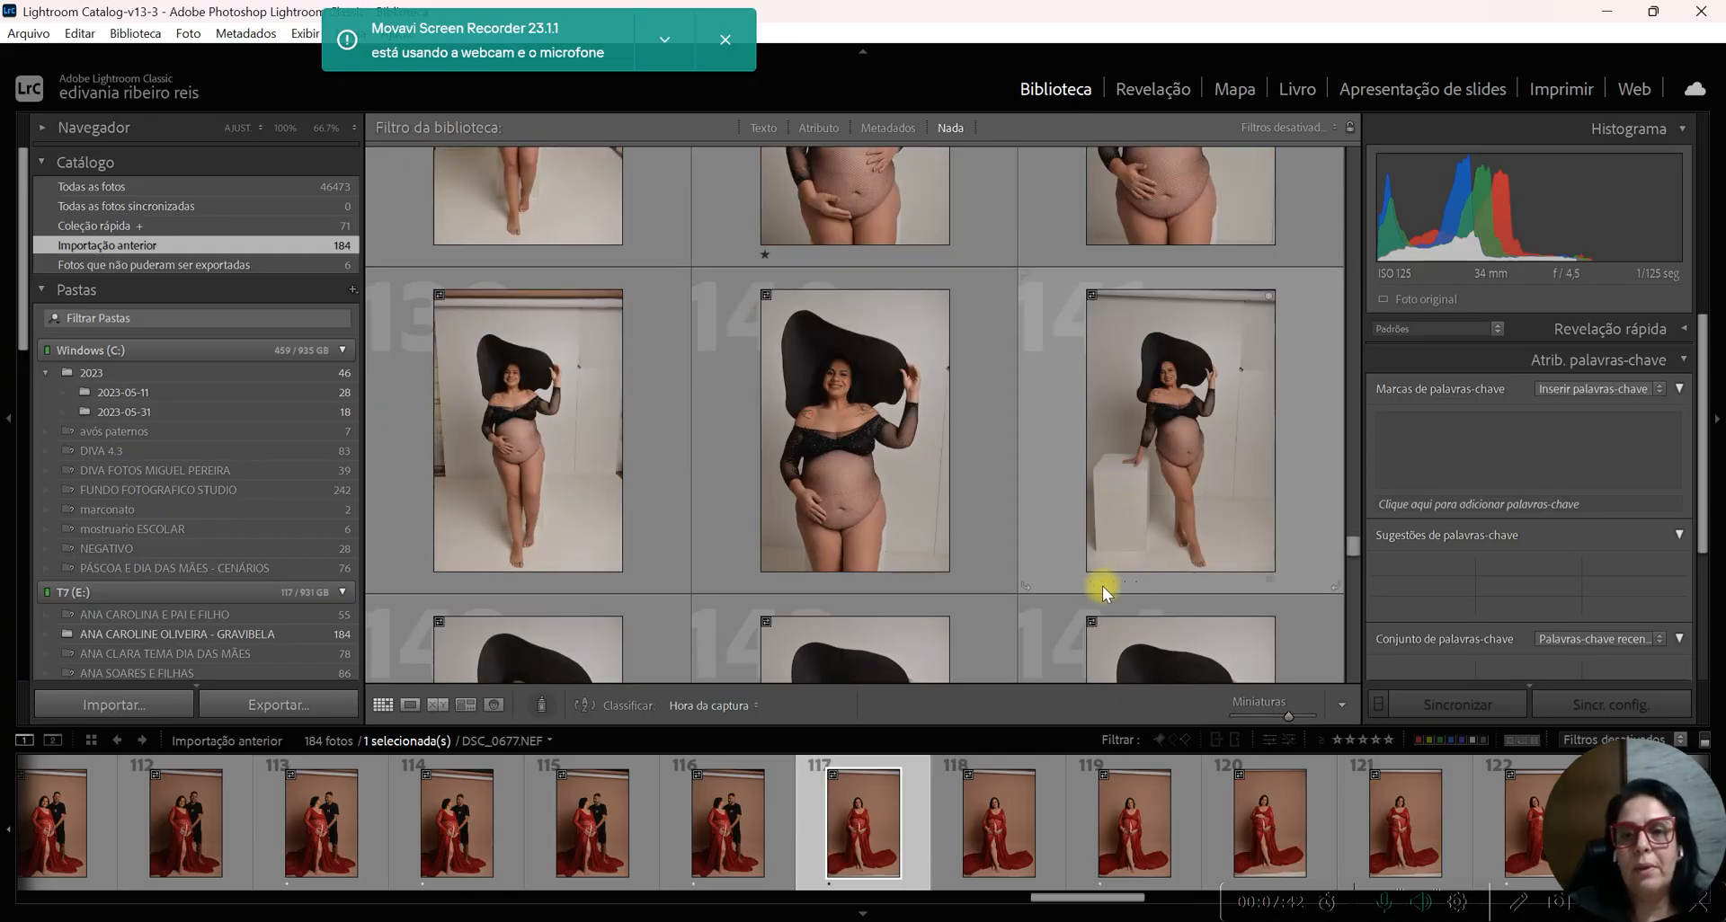
scroll(1081, 419, "down", 3)
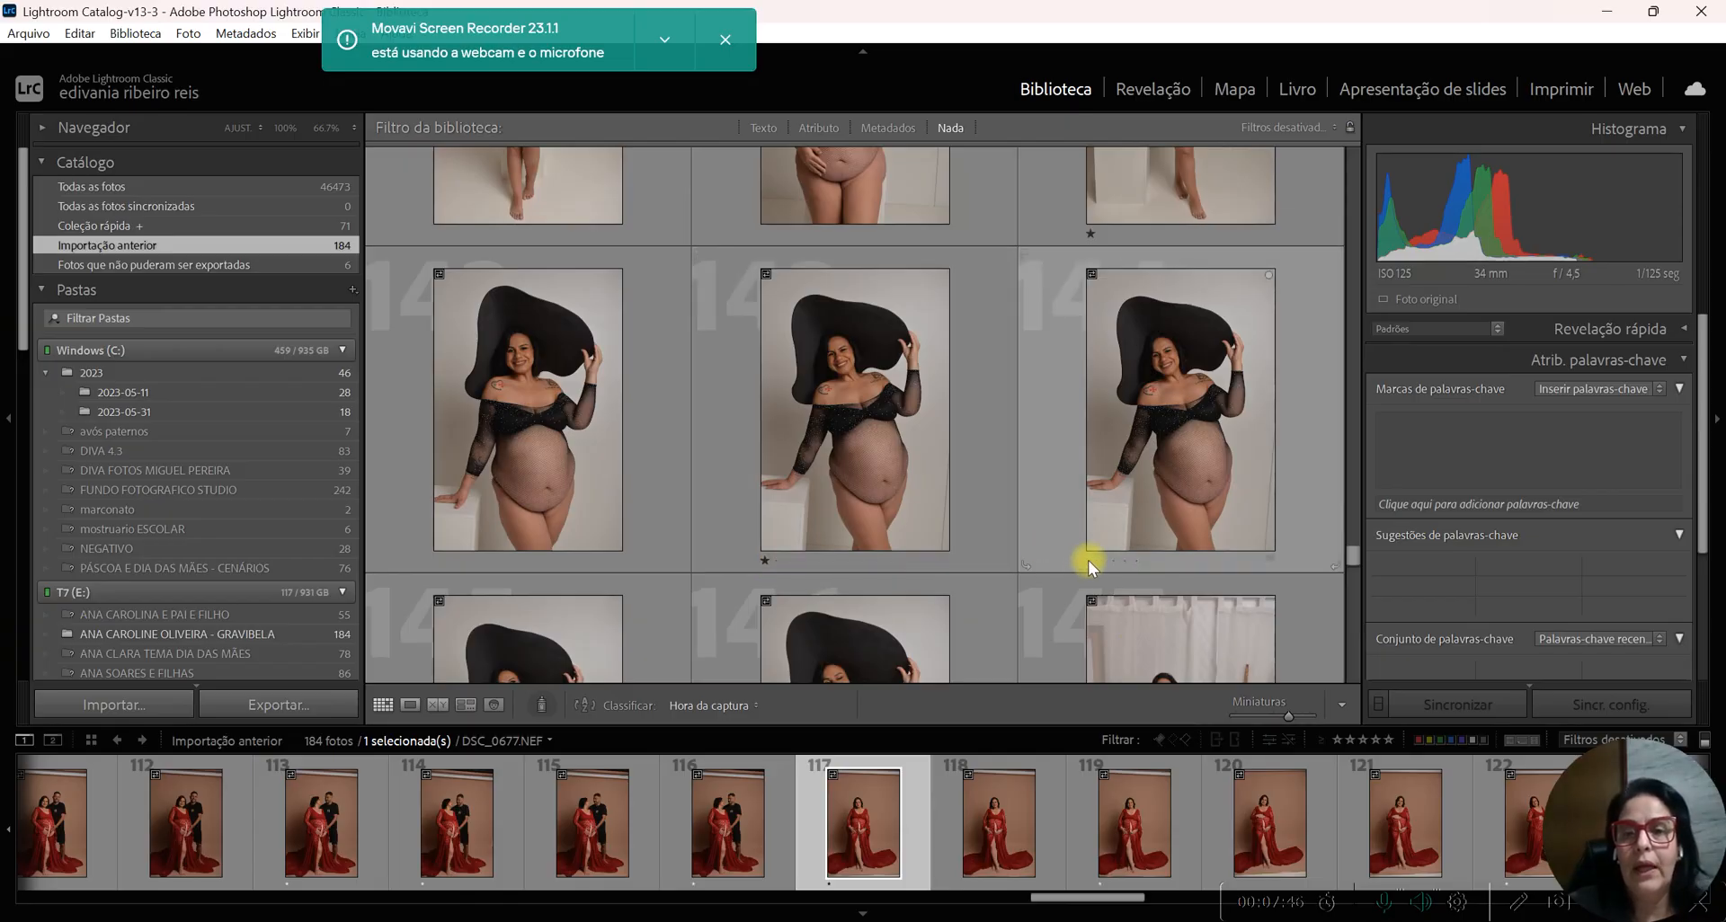
scroll(1065, 425, "down", 3)
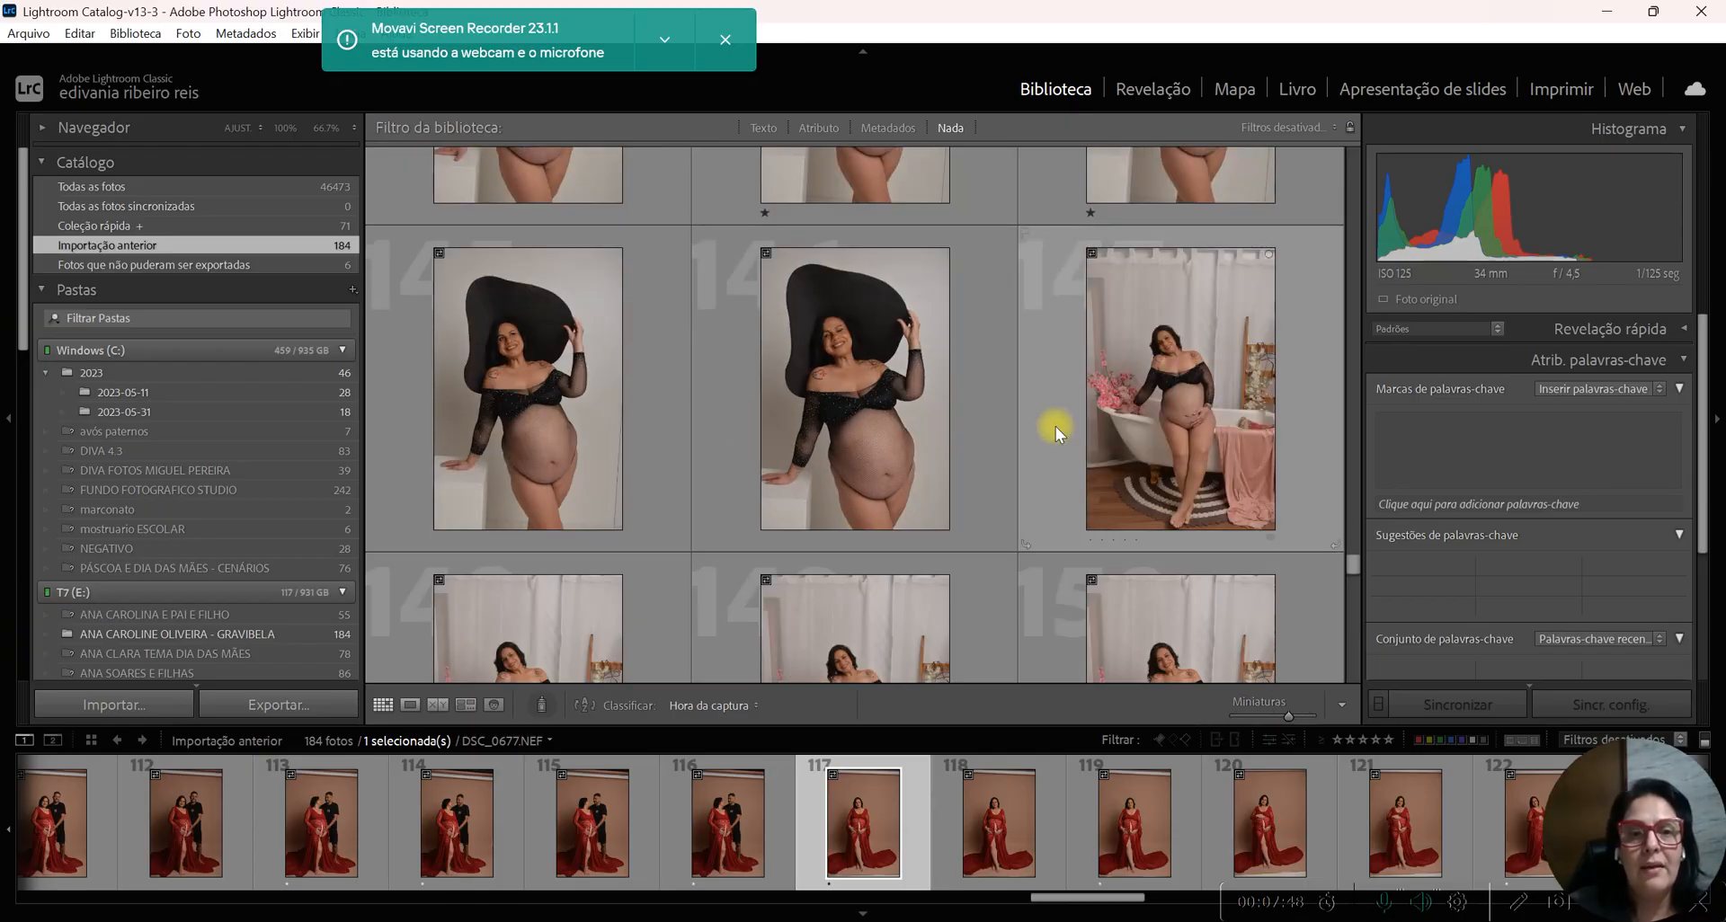
- Assign one star to the woman's solo photos in front of the bathtub numbered 147, 149 and 153
left_click(1091, 540)
scroll(1083, 441, "down", 3)
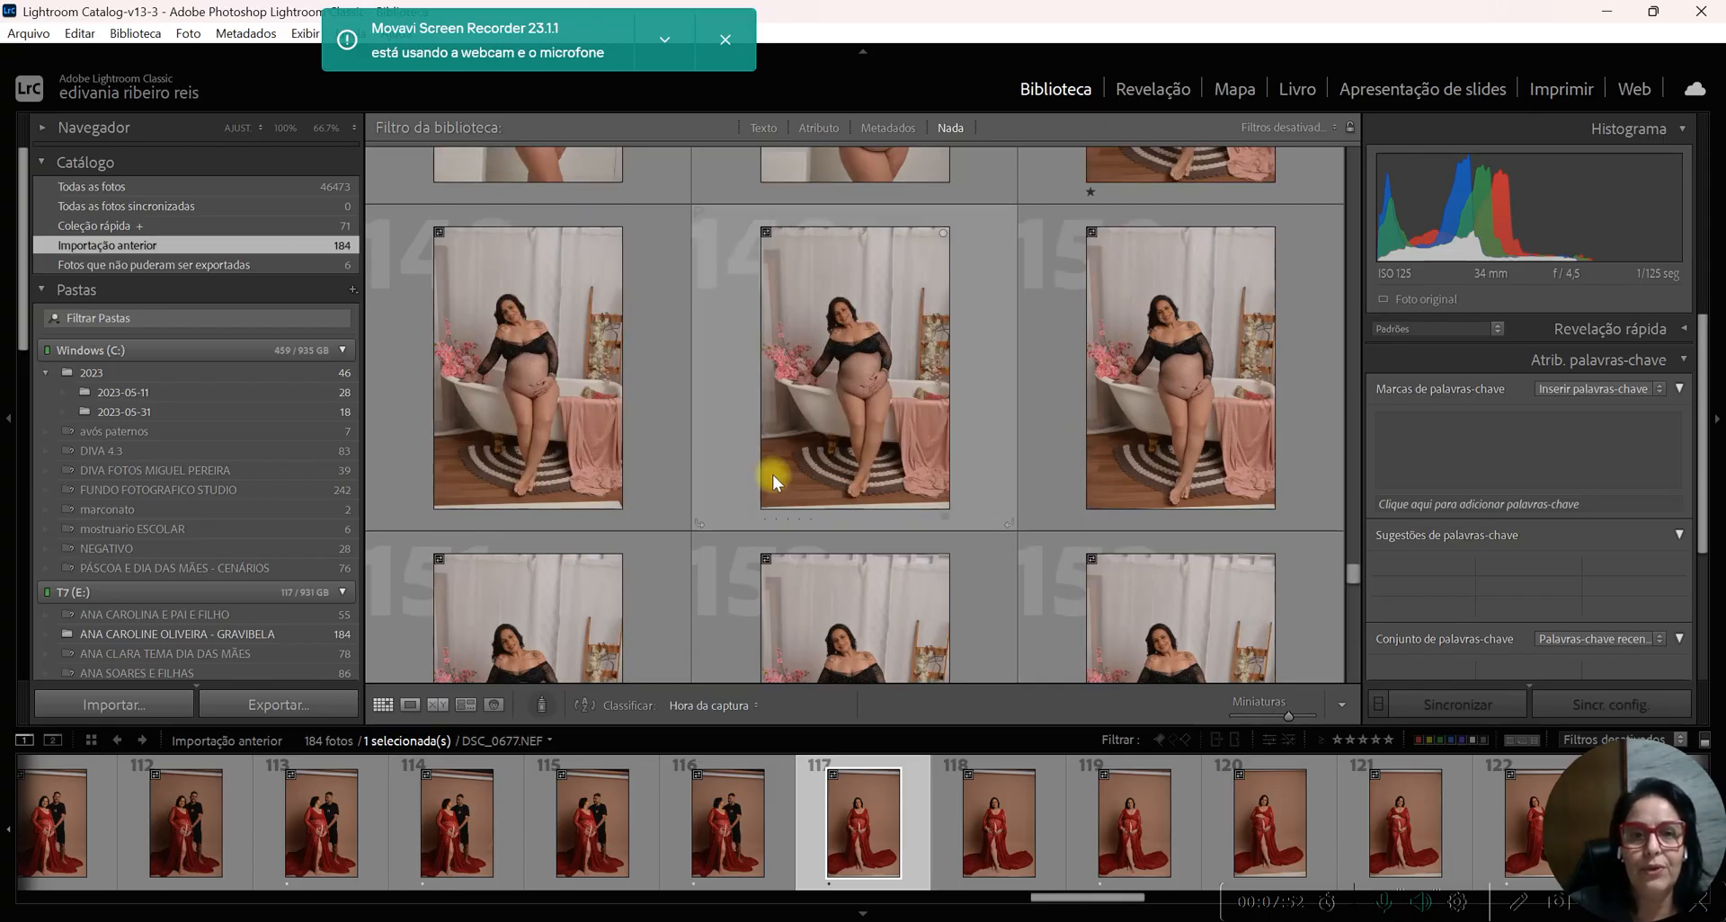
left_click(774, 519)
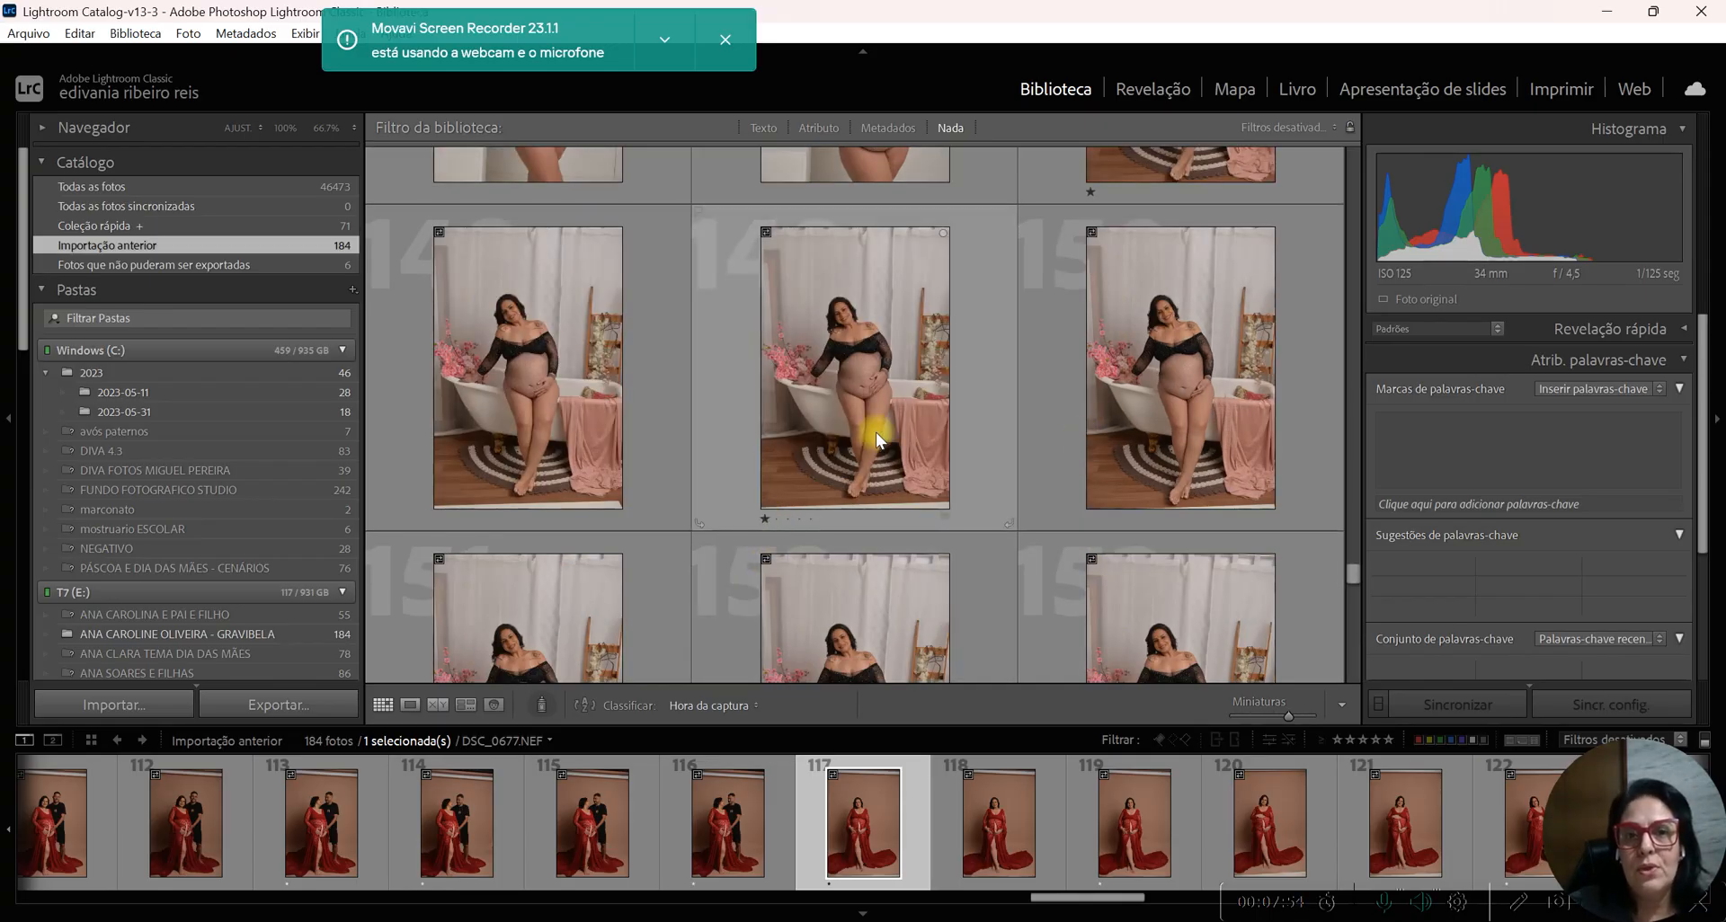
scroll(876, 431, "down", 3)
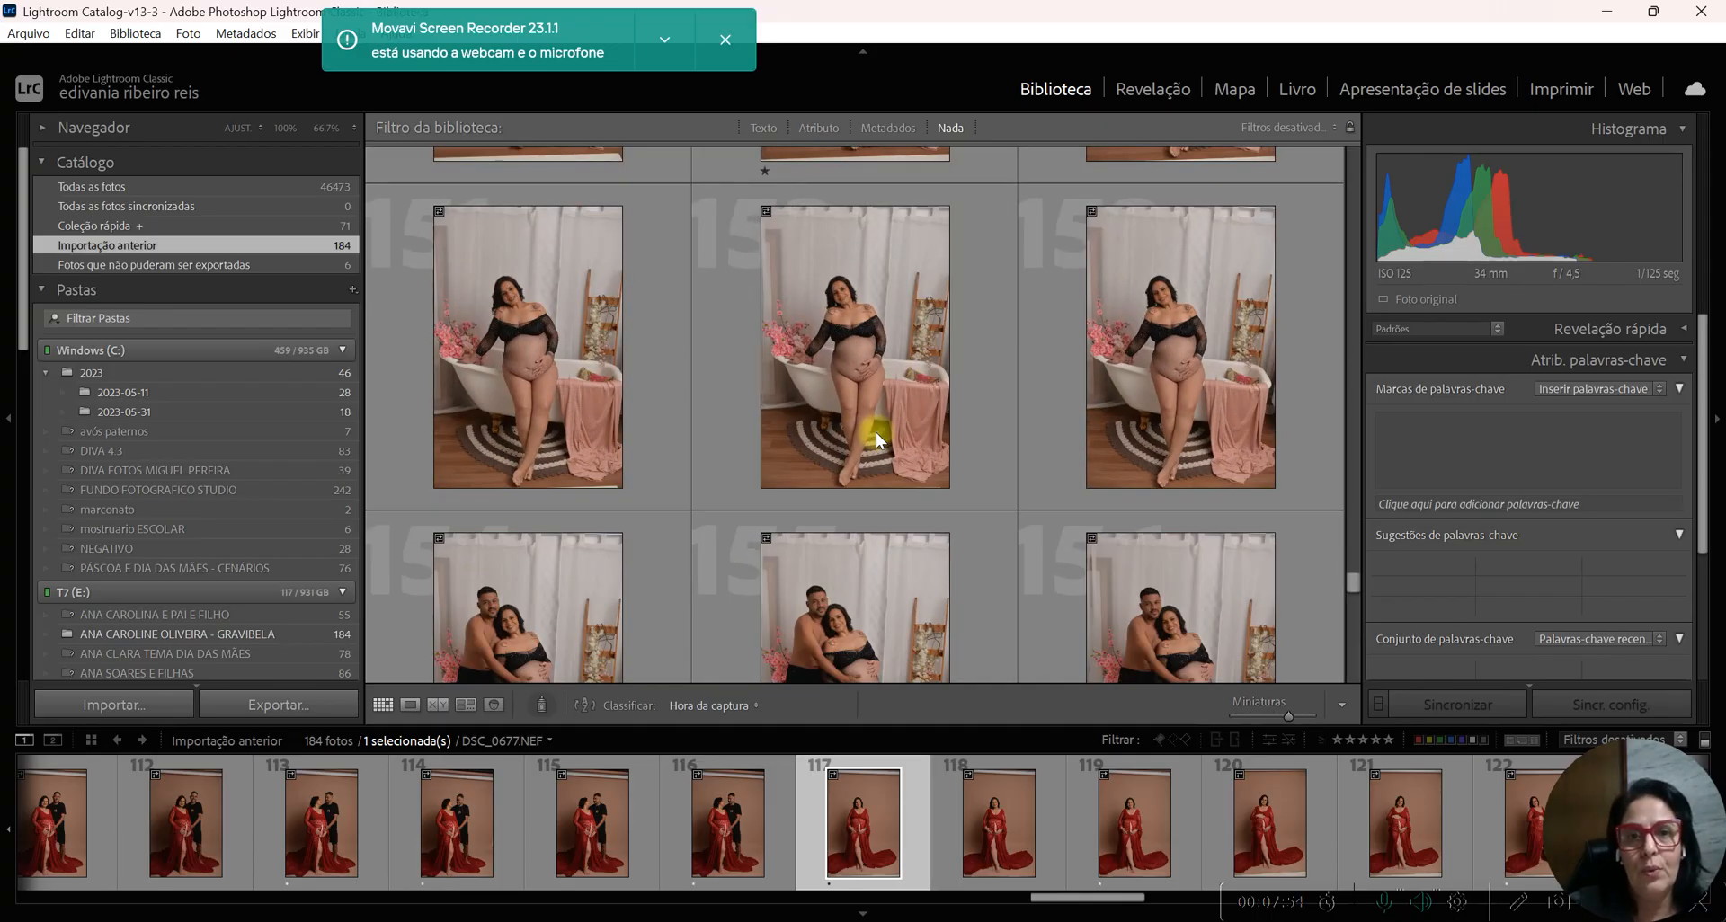
left_click(1090, 498)
- Rate the couple photos in the bathtub setting numbered 155, 156 and 161 with one star
scroll(985, 430, "down", 3)
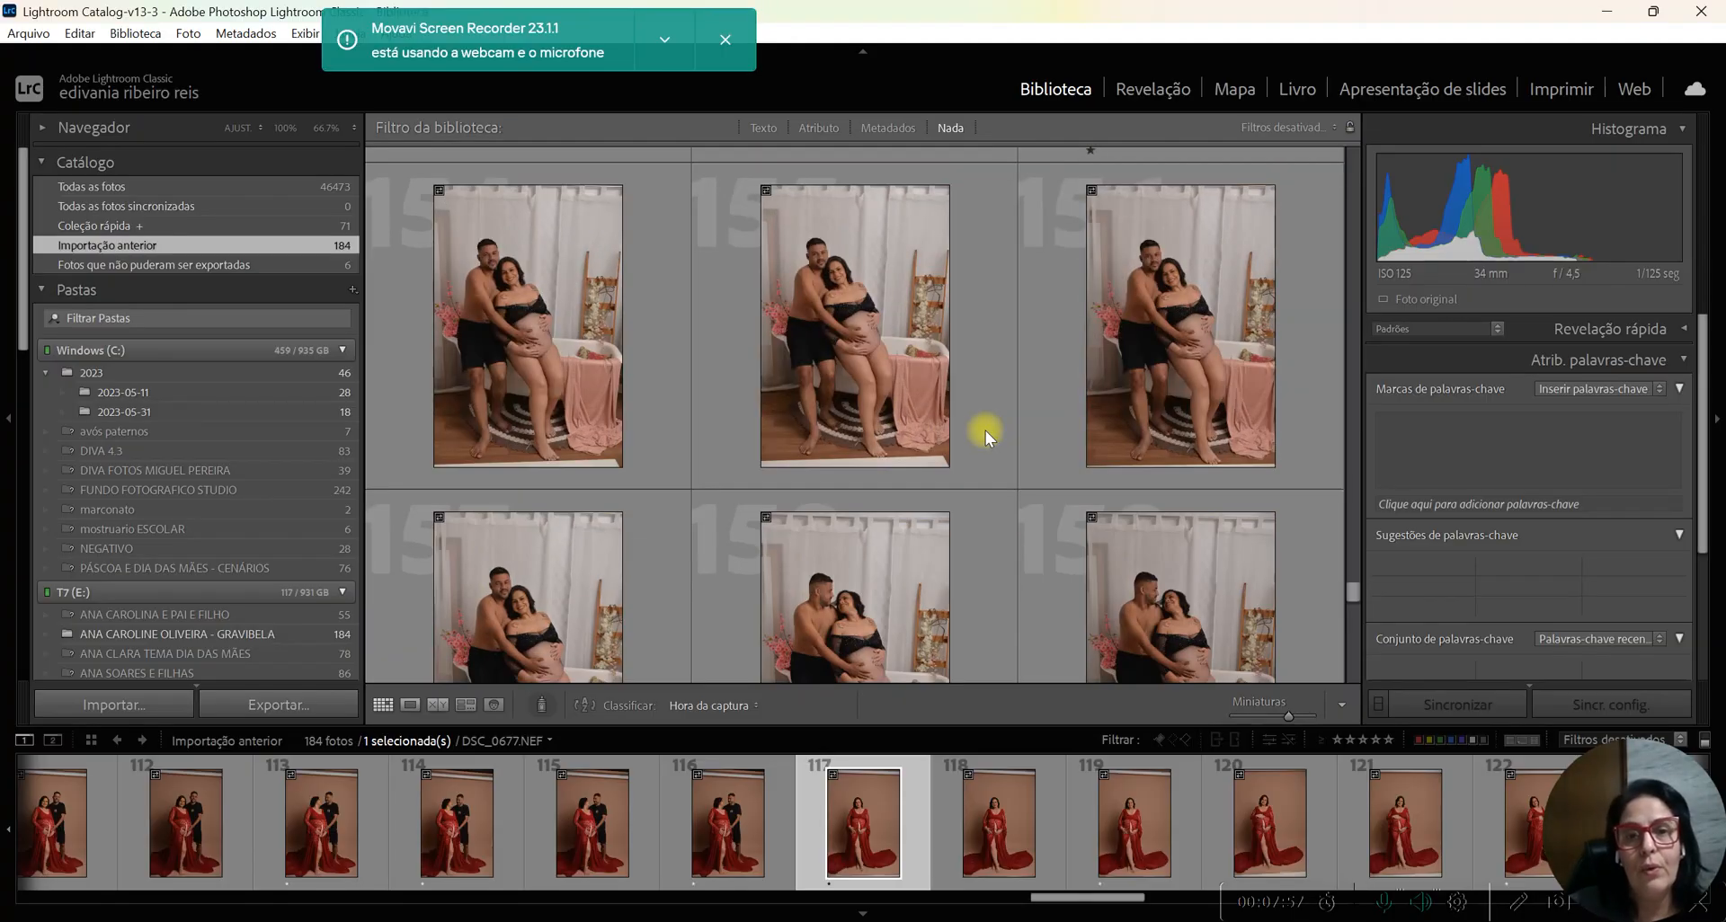
left_click(769, 477)
left_click(1092, 477)
scroll(935, 329, "down", 1)
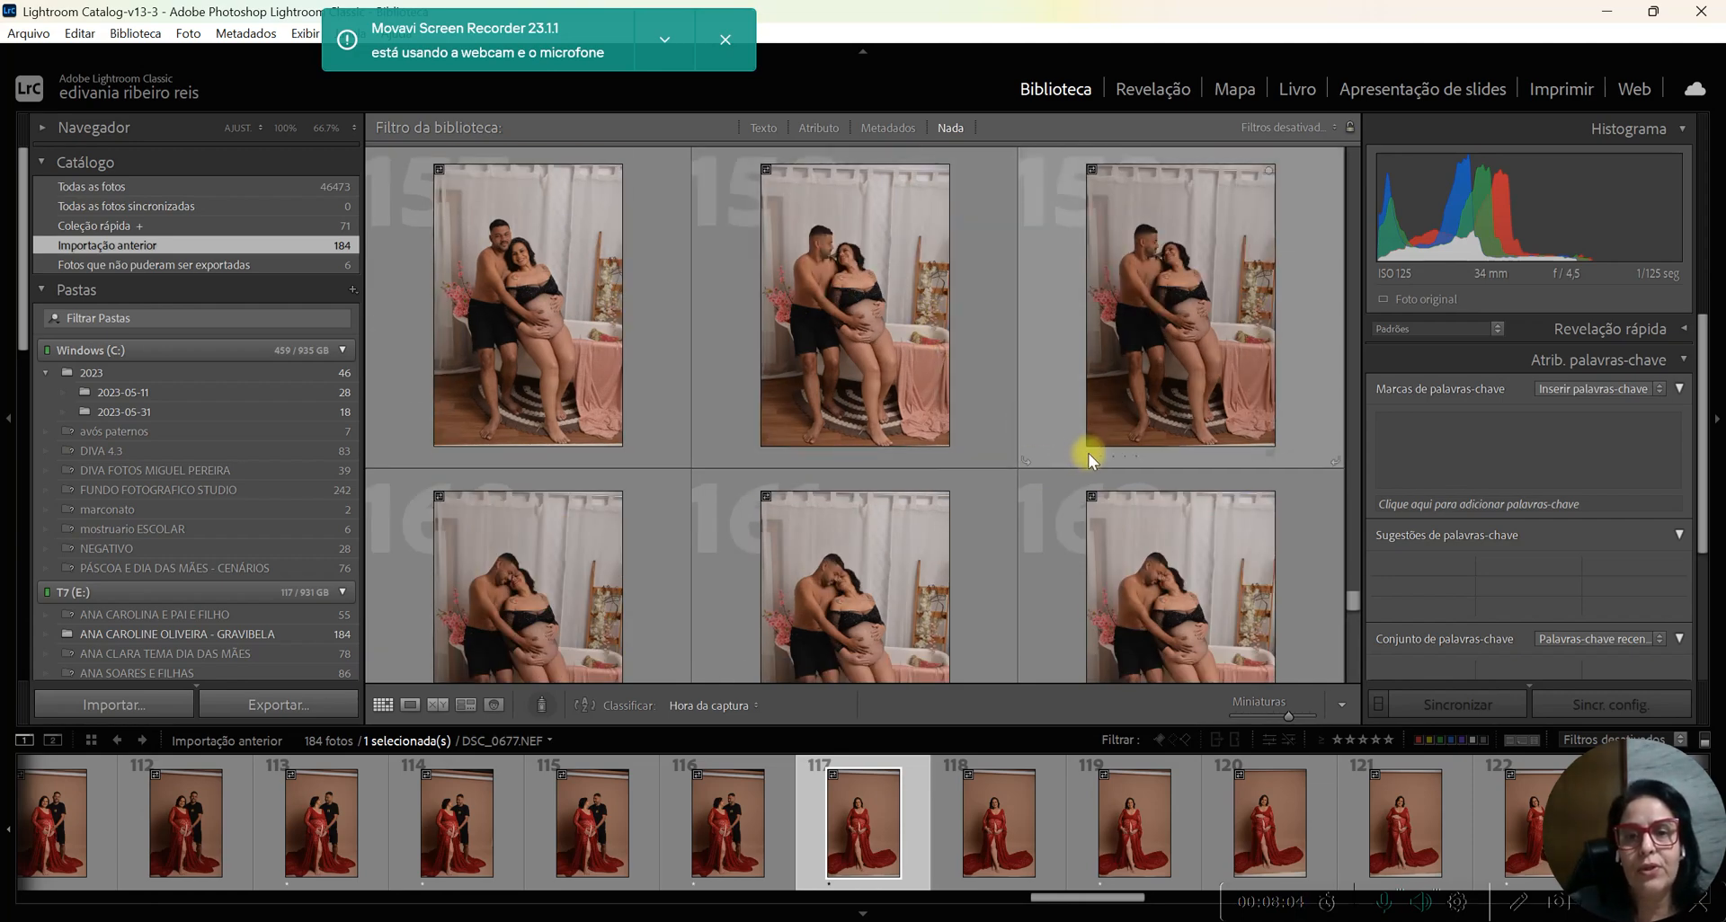
scroll(995, 552, "down", 2)
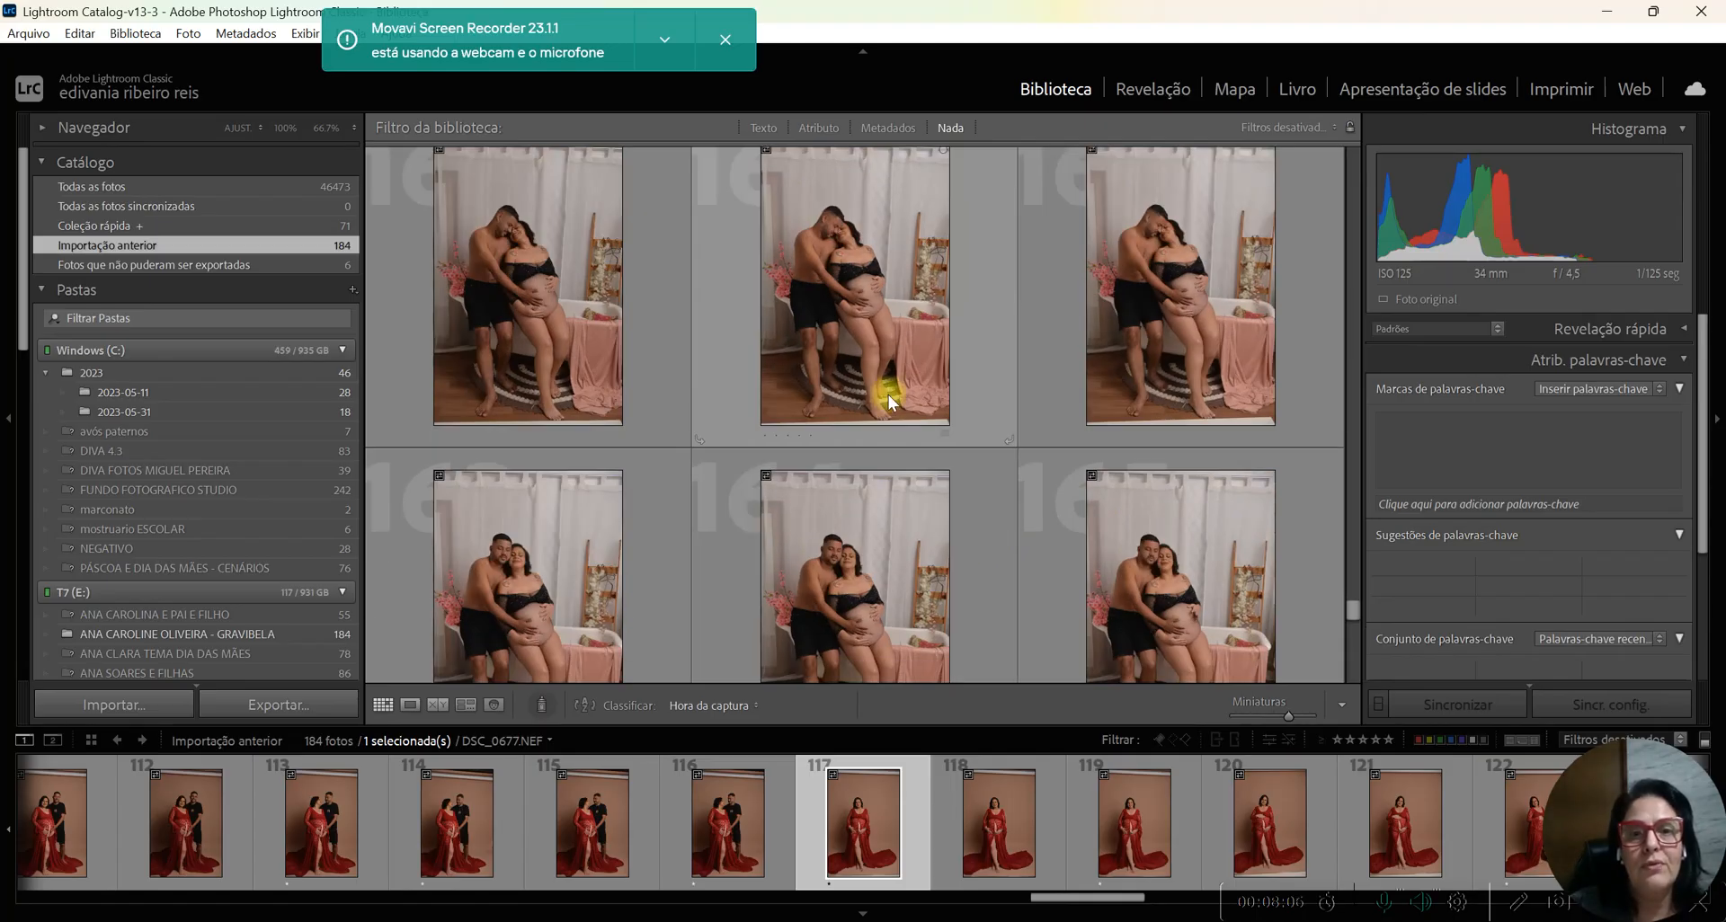
left_click(772, 431)
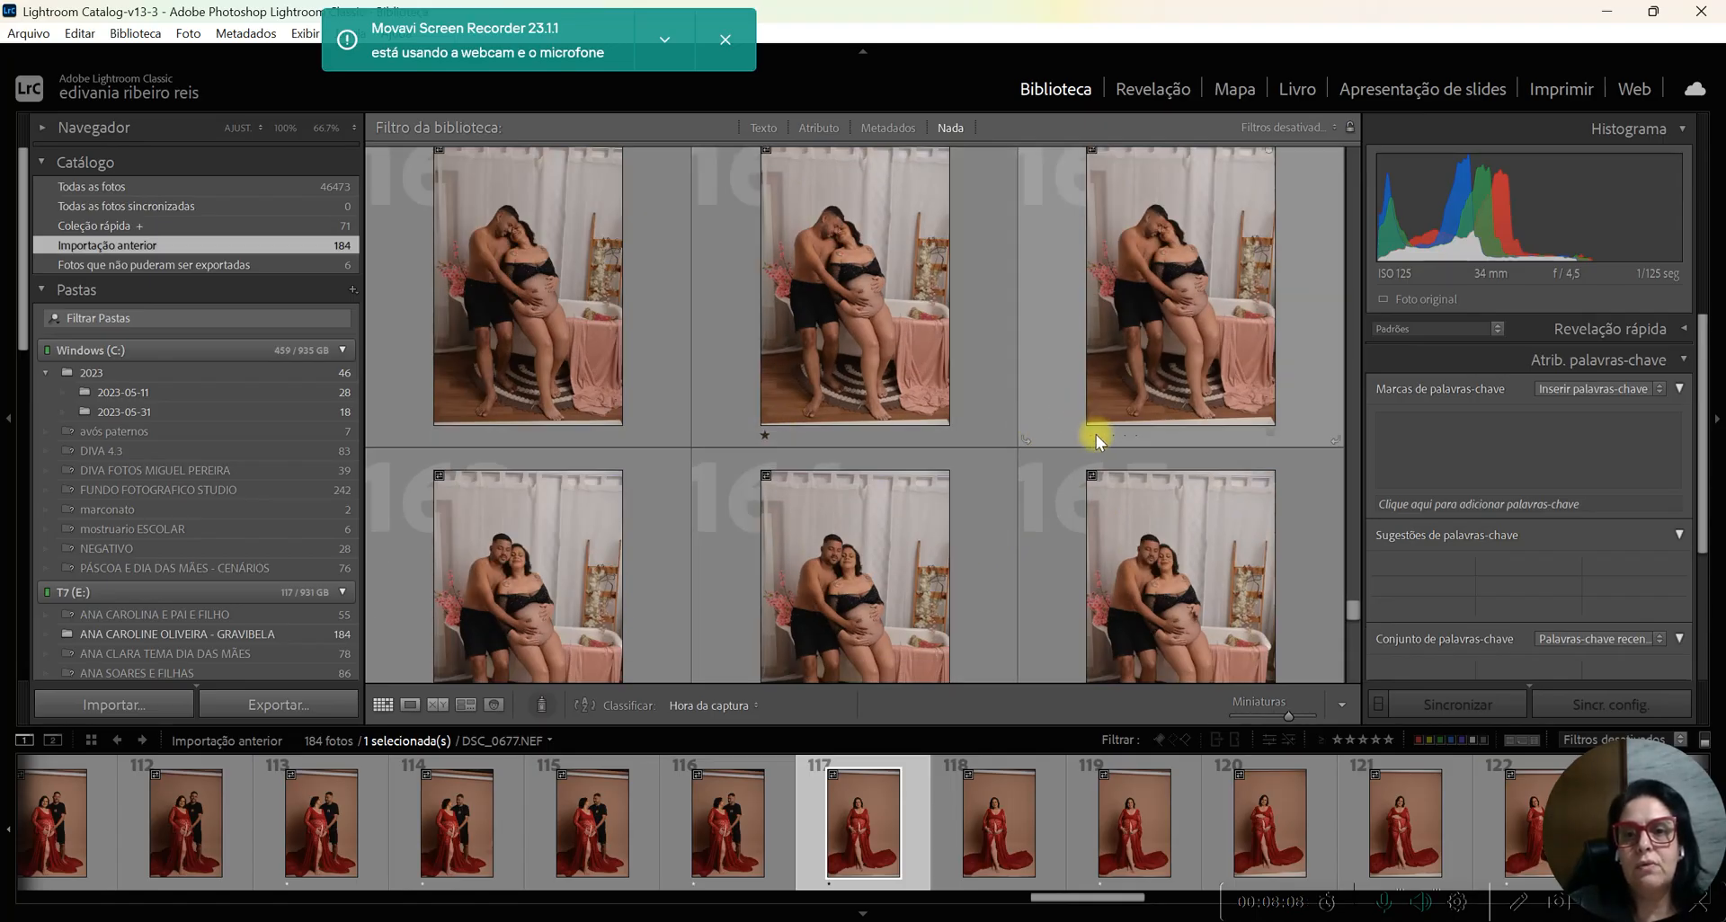
- Give one star to the couple's bathtub-setting photos 165, 167, 168, 170 and 171
scroll(1007, 337, "down", 1)
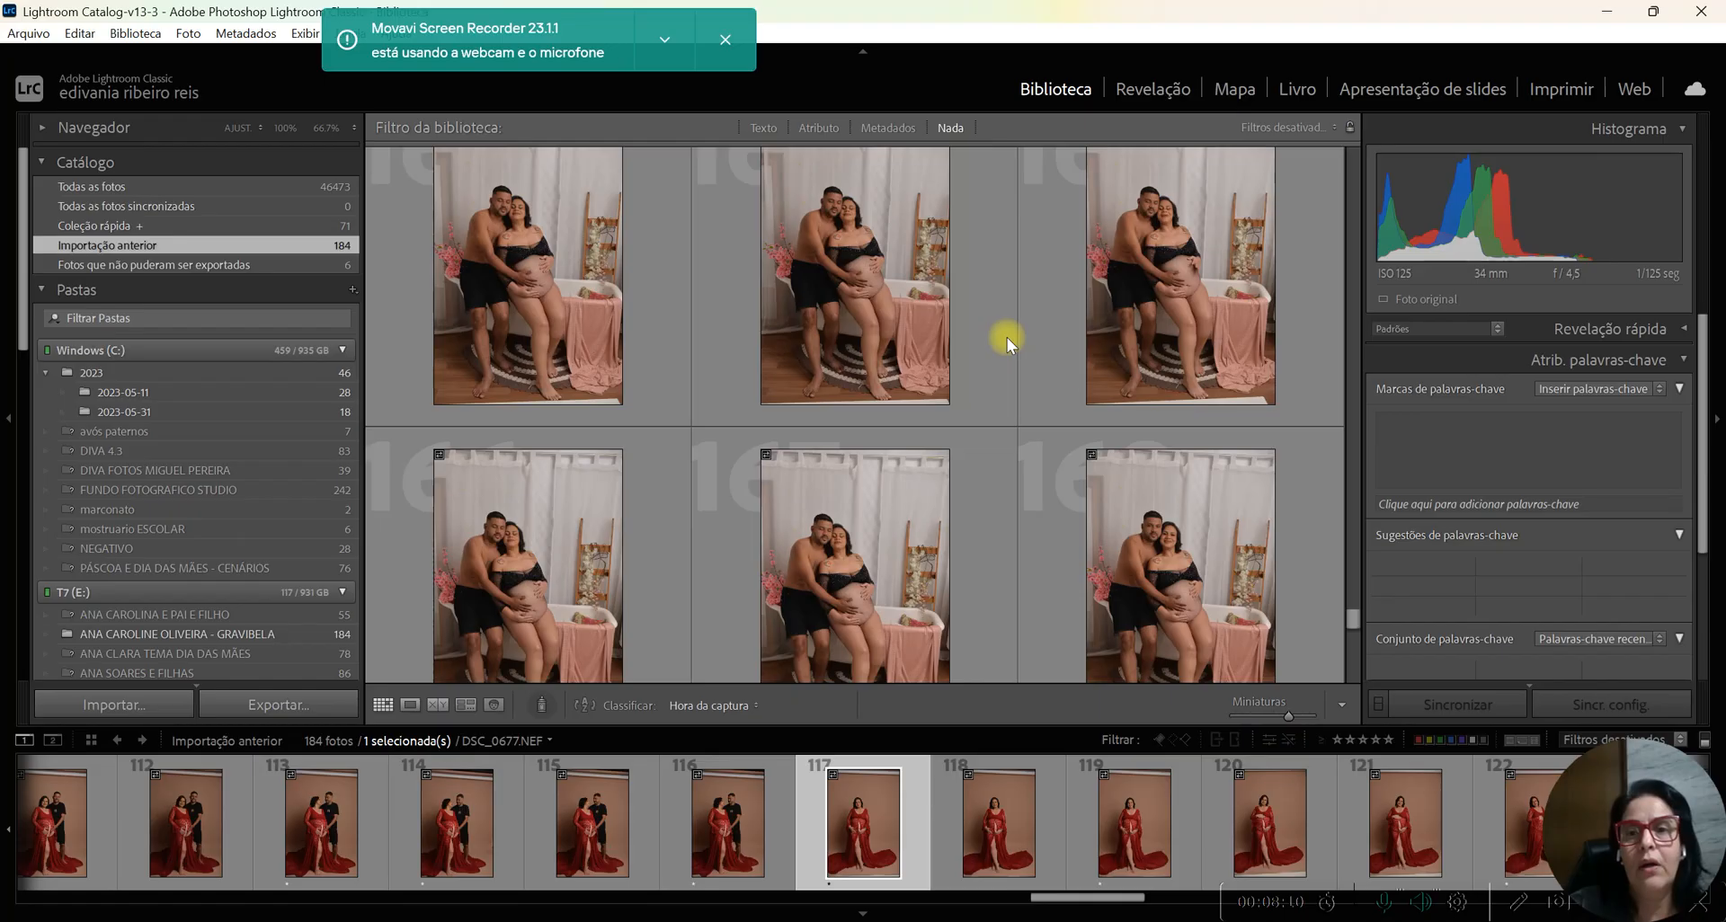
left_click(1093, 413)
scroll(1093, 414, "down", 3)
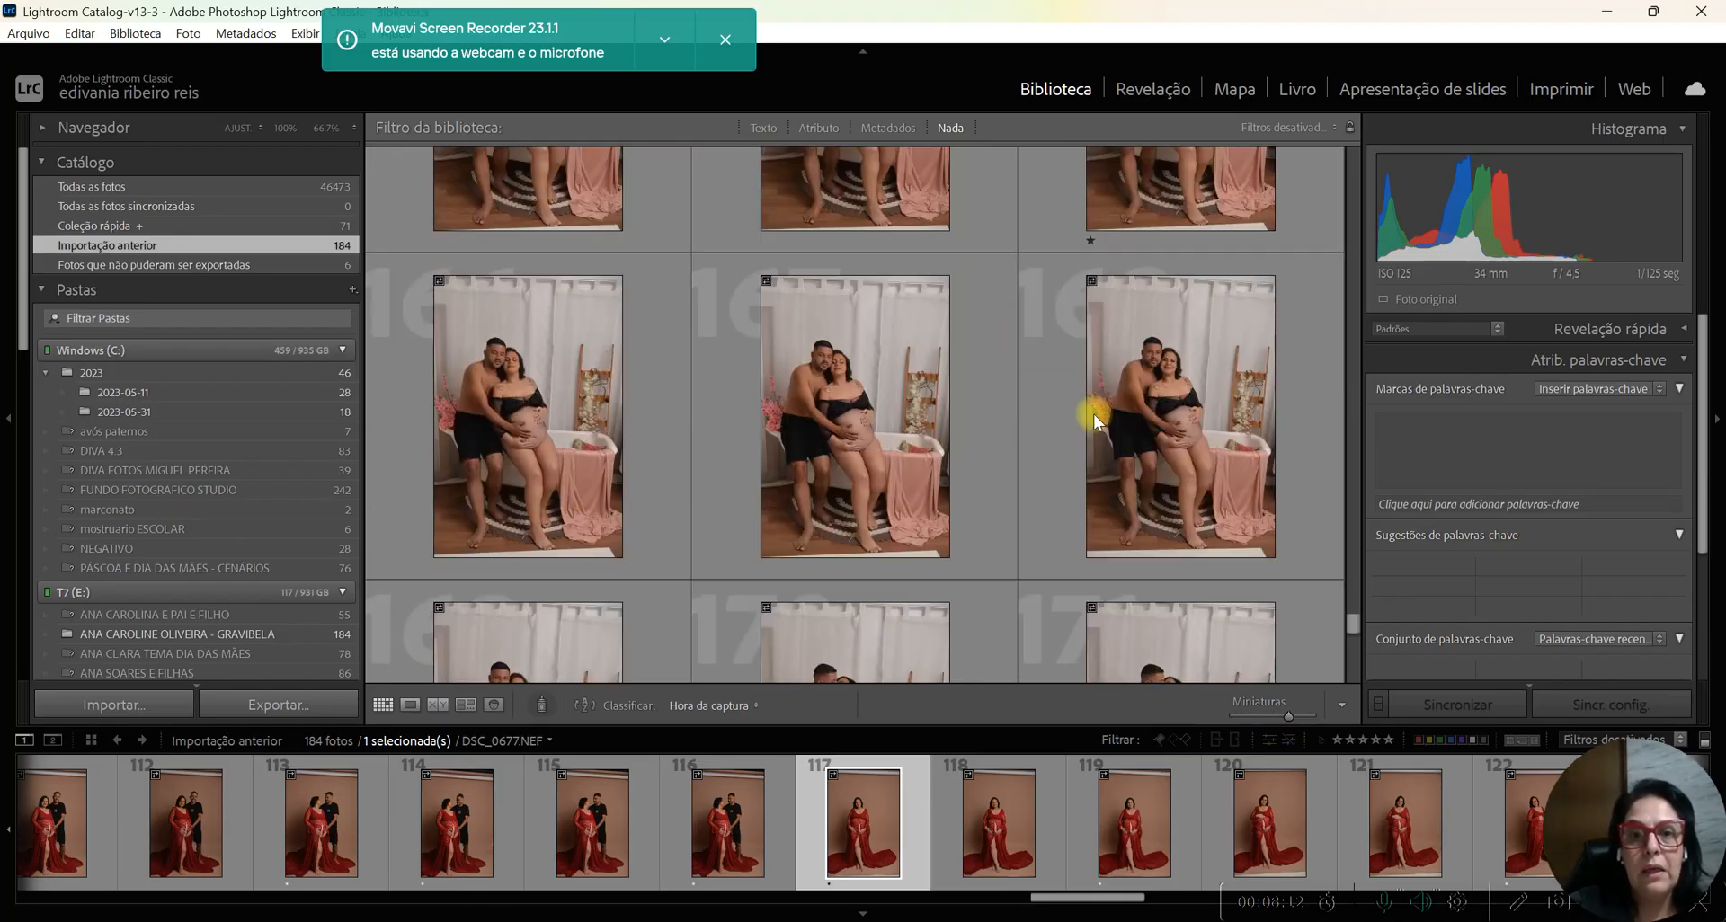
left_click(766, 566)
left_click(1091, 567)
scroll(1090, 428, "down", 5)
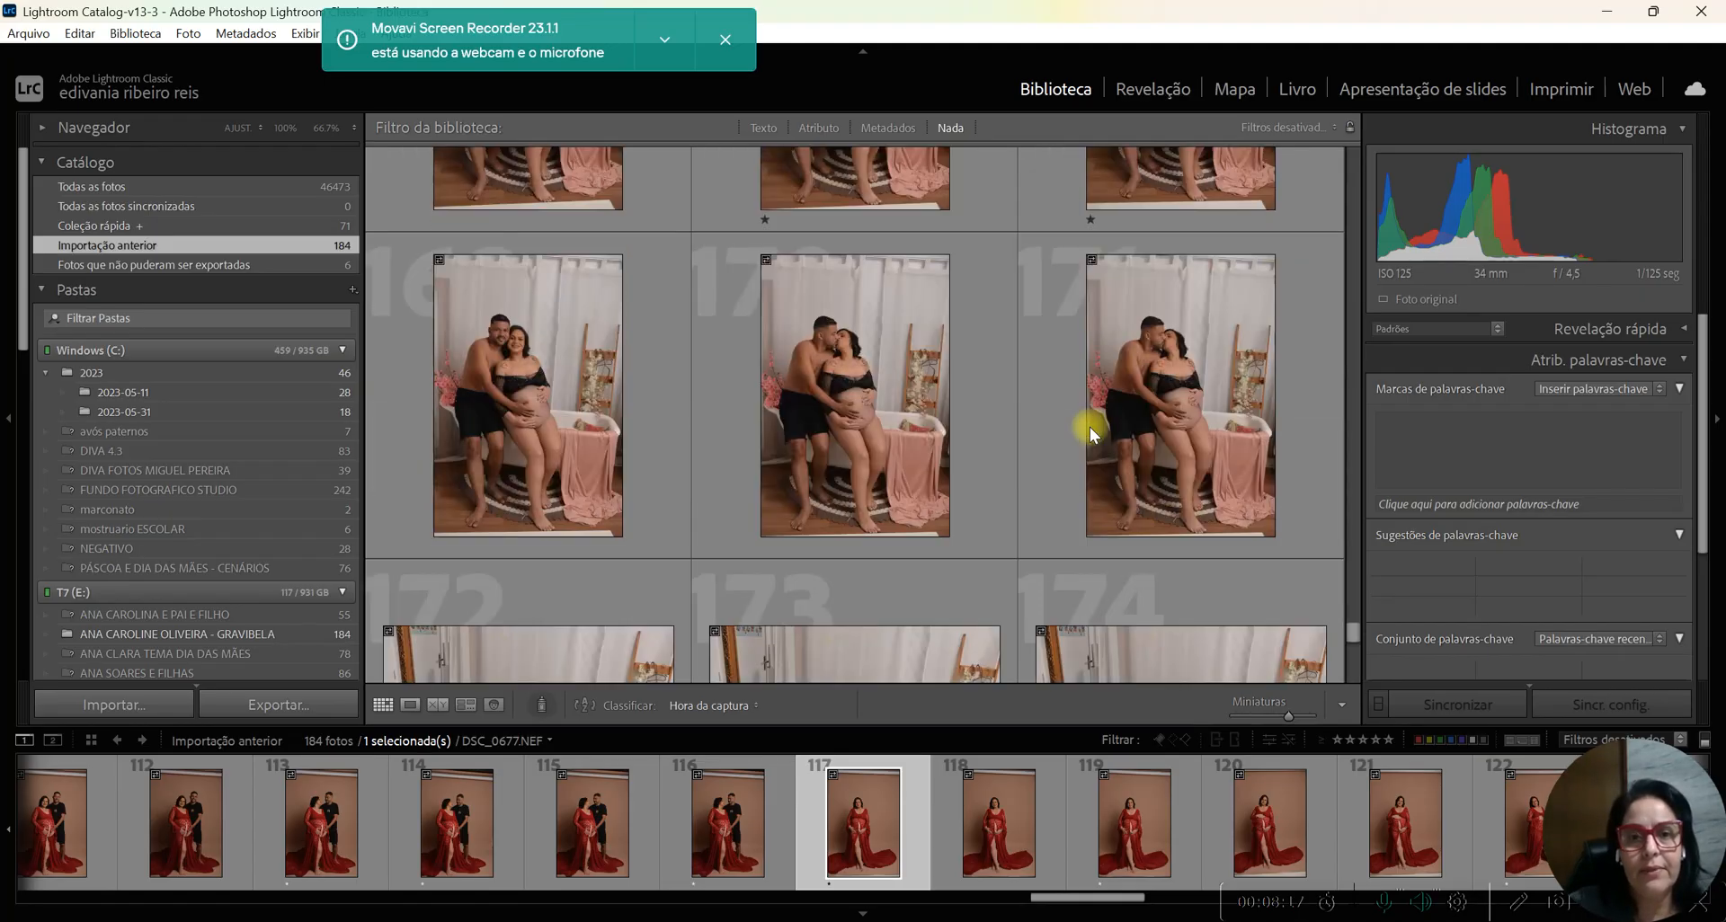
left_click(764, 547)
left_click(1090, 544)
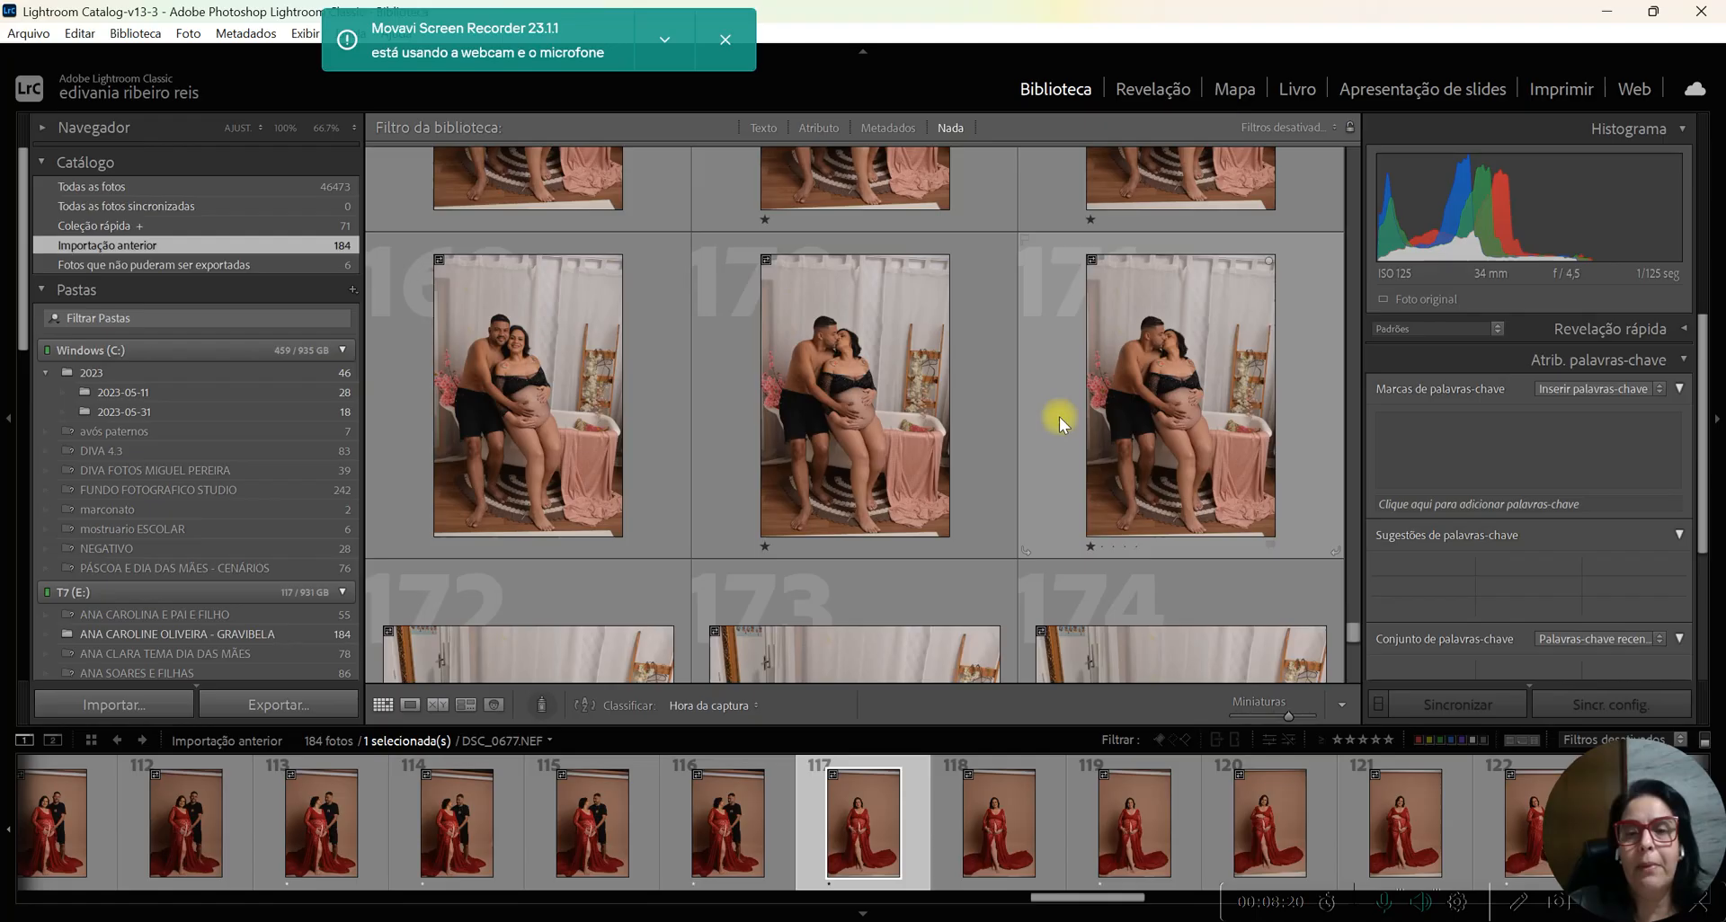
- Mark the landscape photos of the woman inside the bathtub numbered 173, 174 and 180 with one star
scroll(1059, 405, "down", 5)
left_click(719, 483)
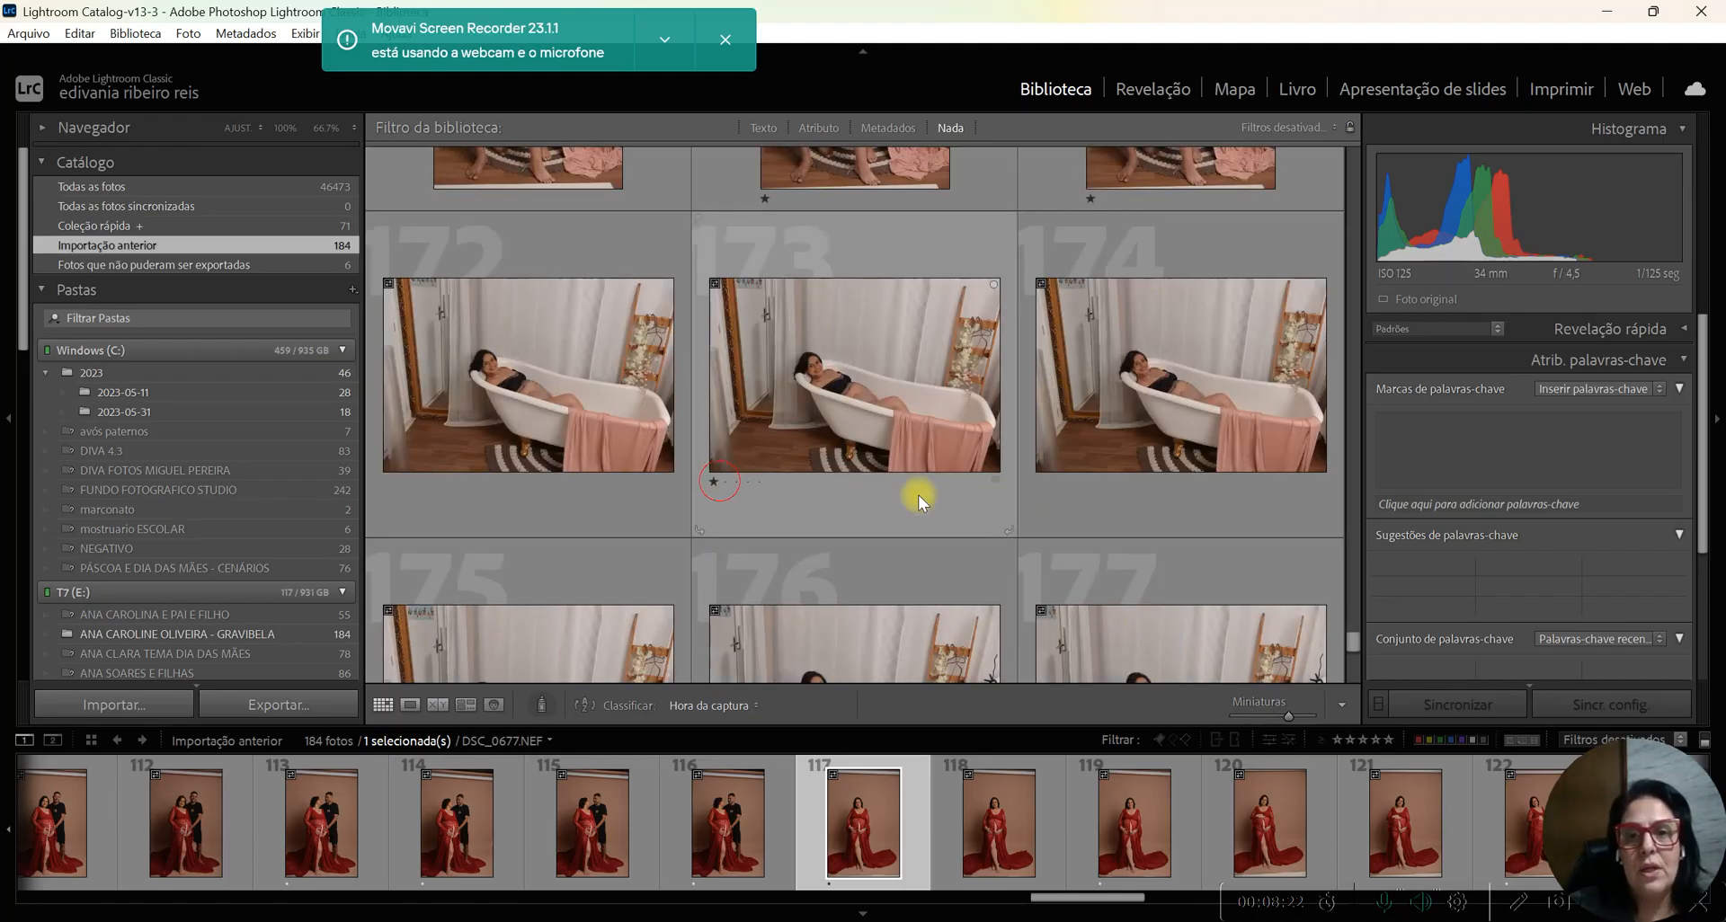
left_click(1040, 483)
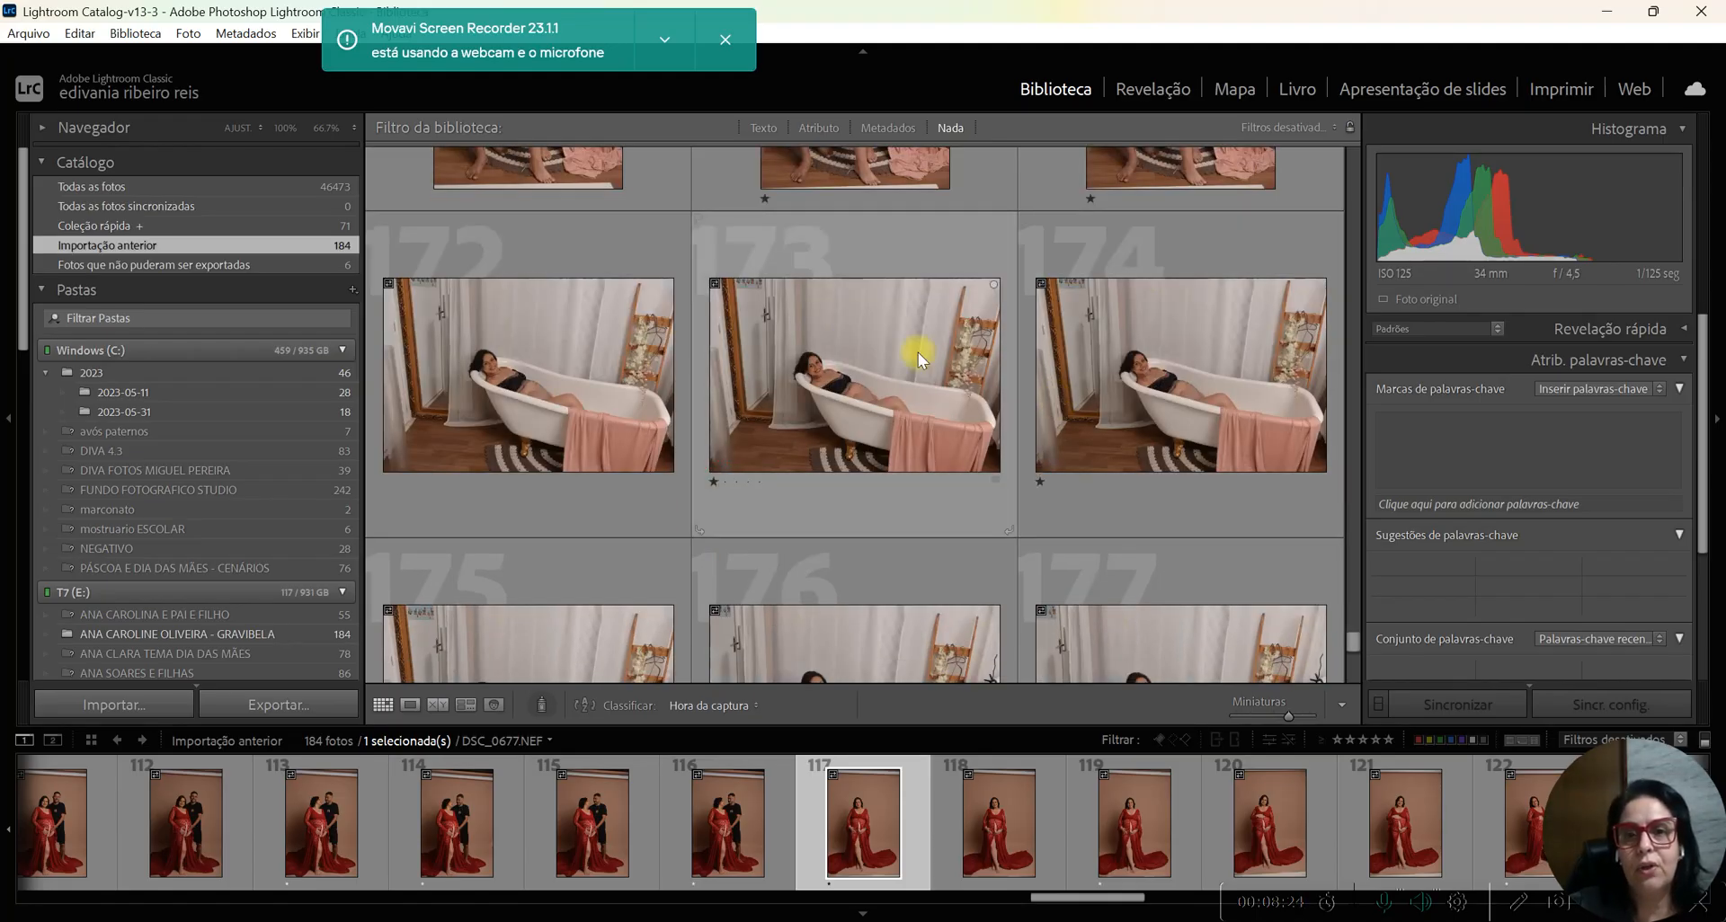
scroll(1029, 363, "down", 5)
scroll(1029, 363, "down", 8)
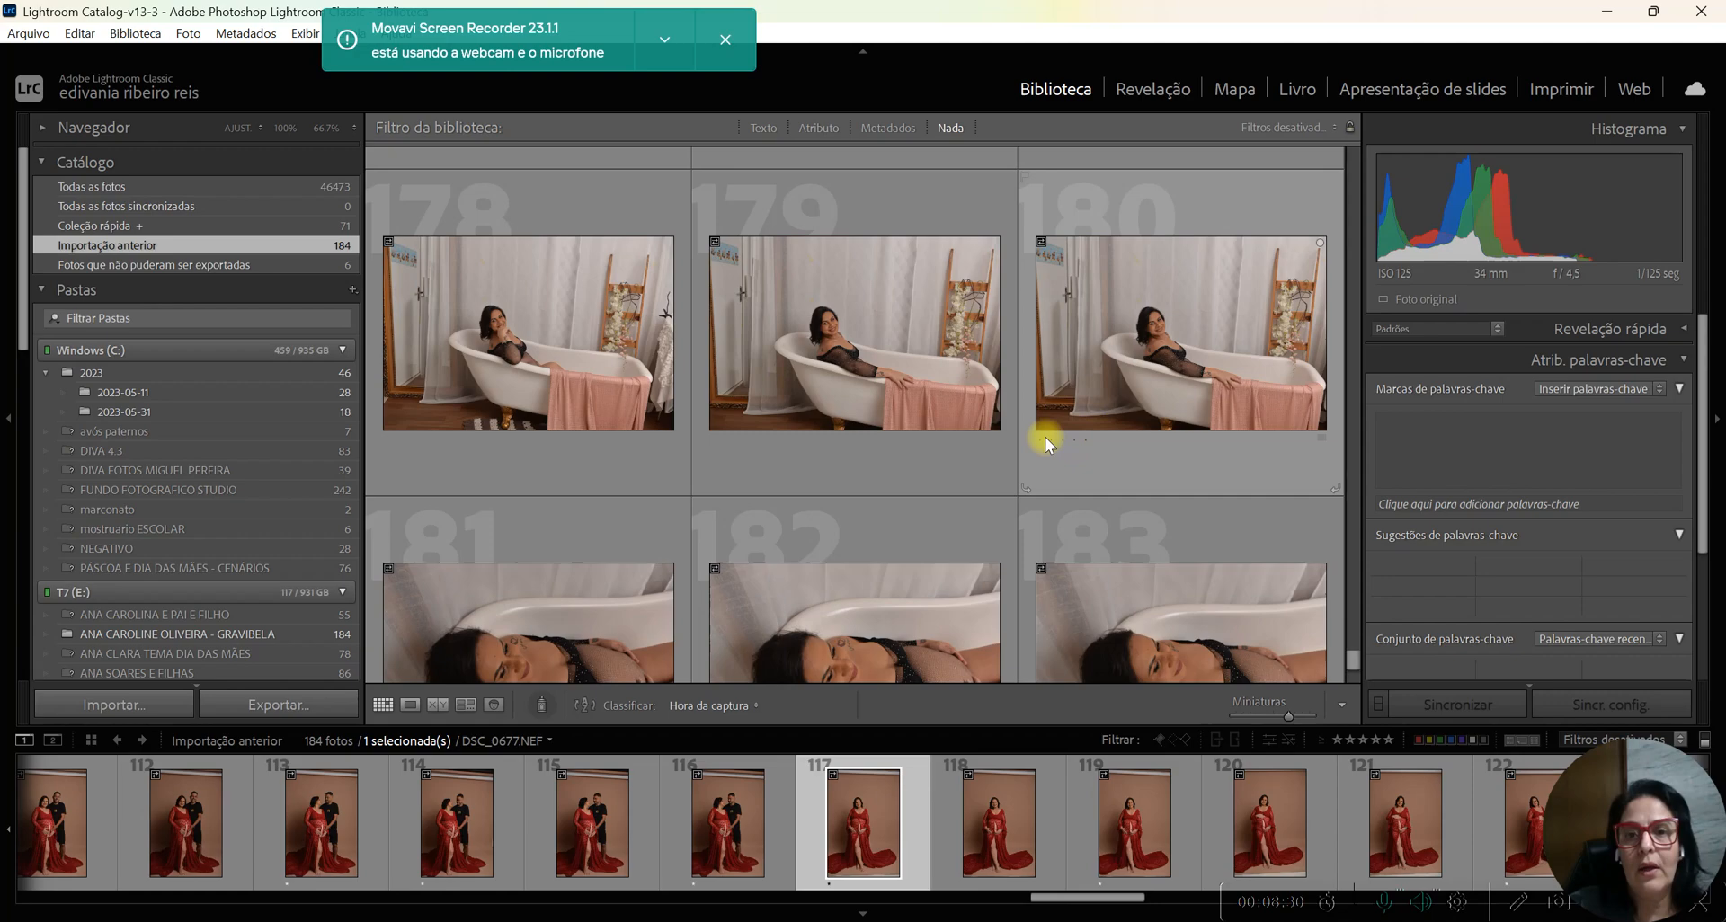
scroll(1070, 417, "down", 2)
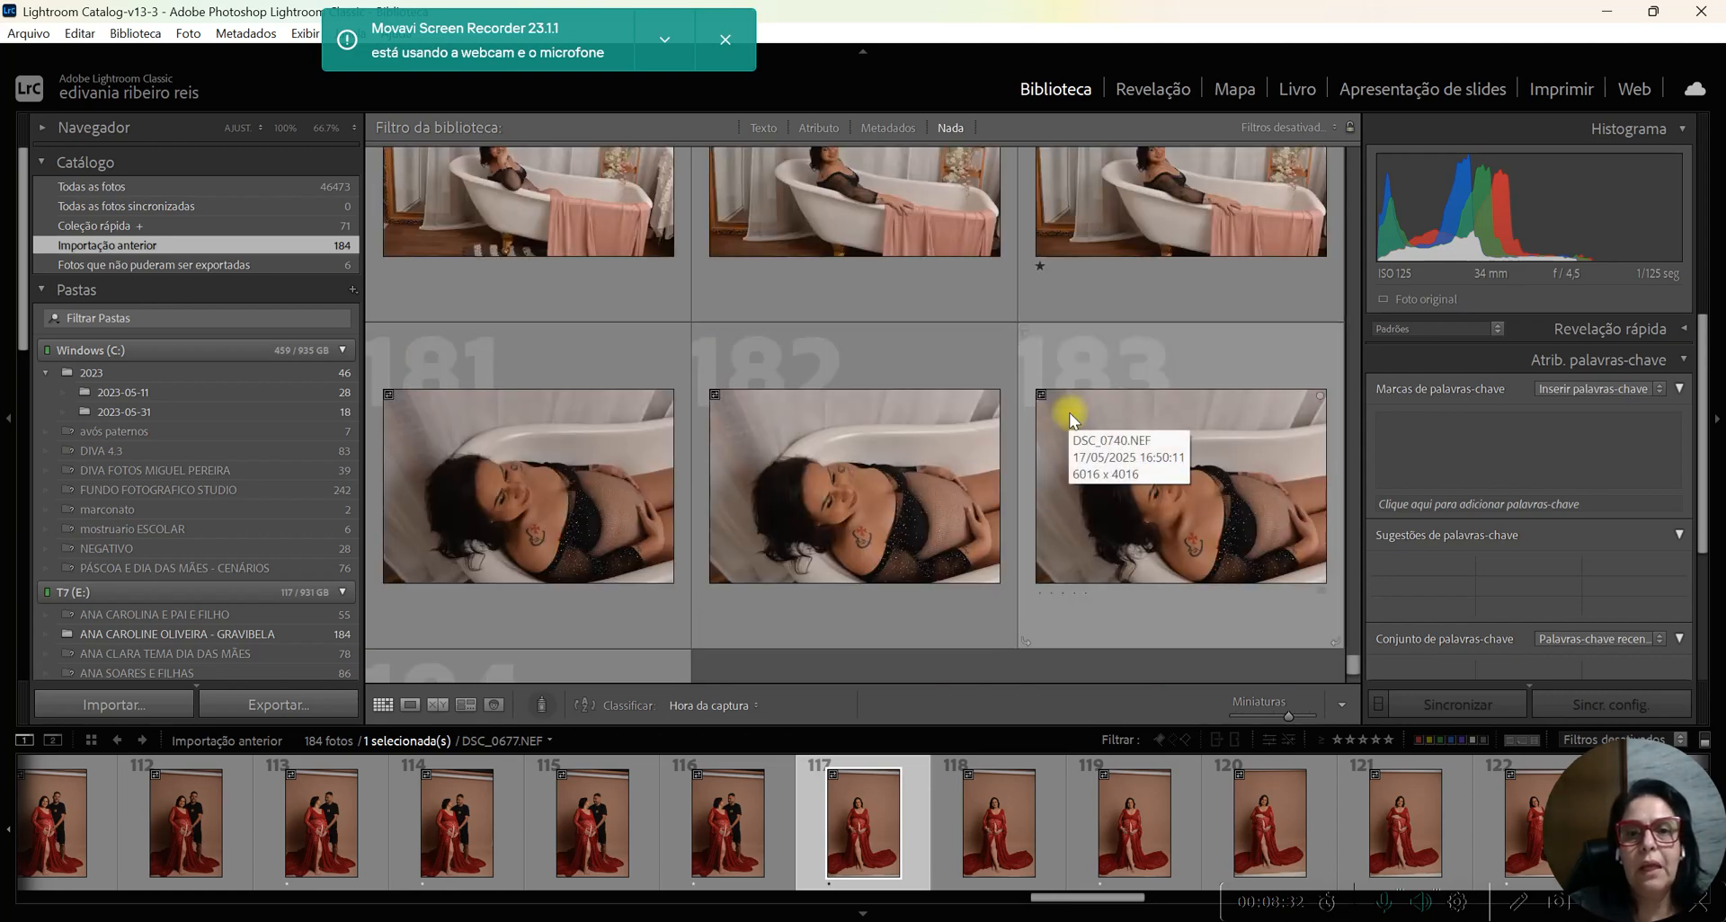
- Rate the close-up bathtub photos 182 and 183 at the end of the shoot with one star
scroll(1070, 412, "down", 2)
left_click(713, 419)
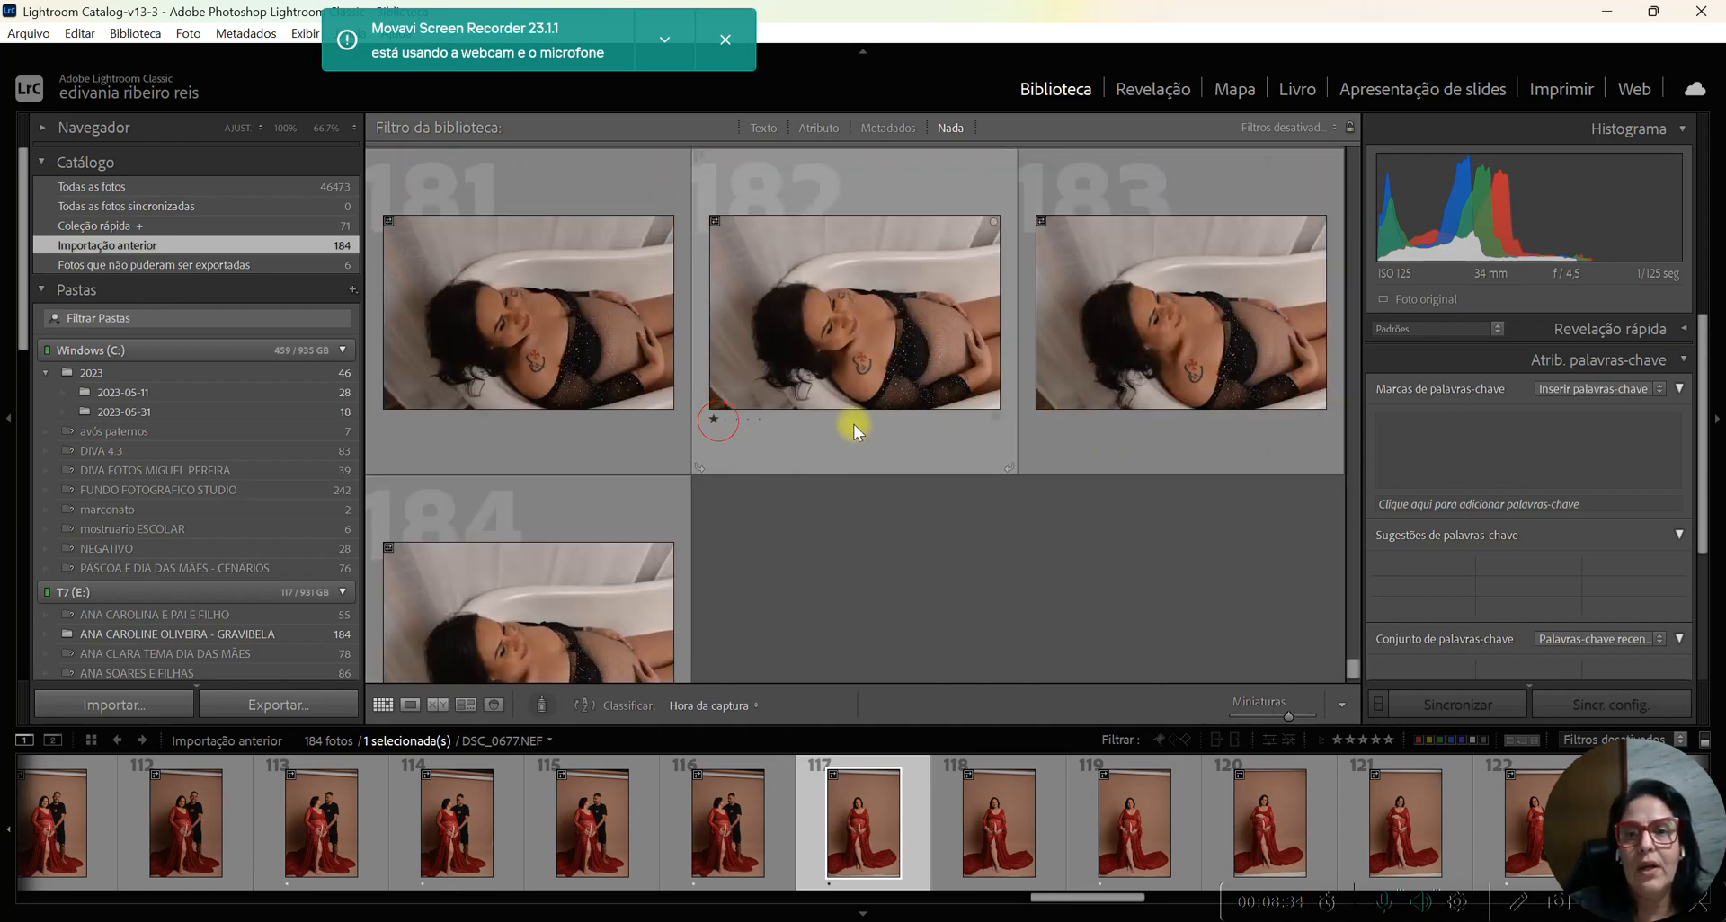
left_click(1040, 419)
scroll(1054, 423, "down", 1)
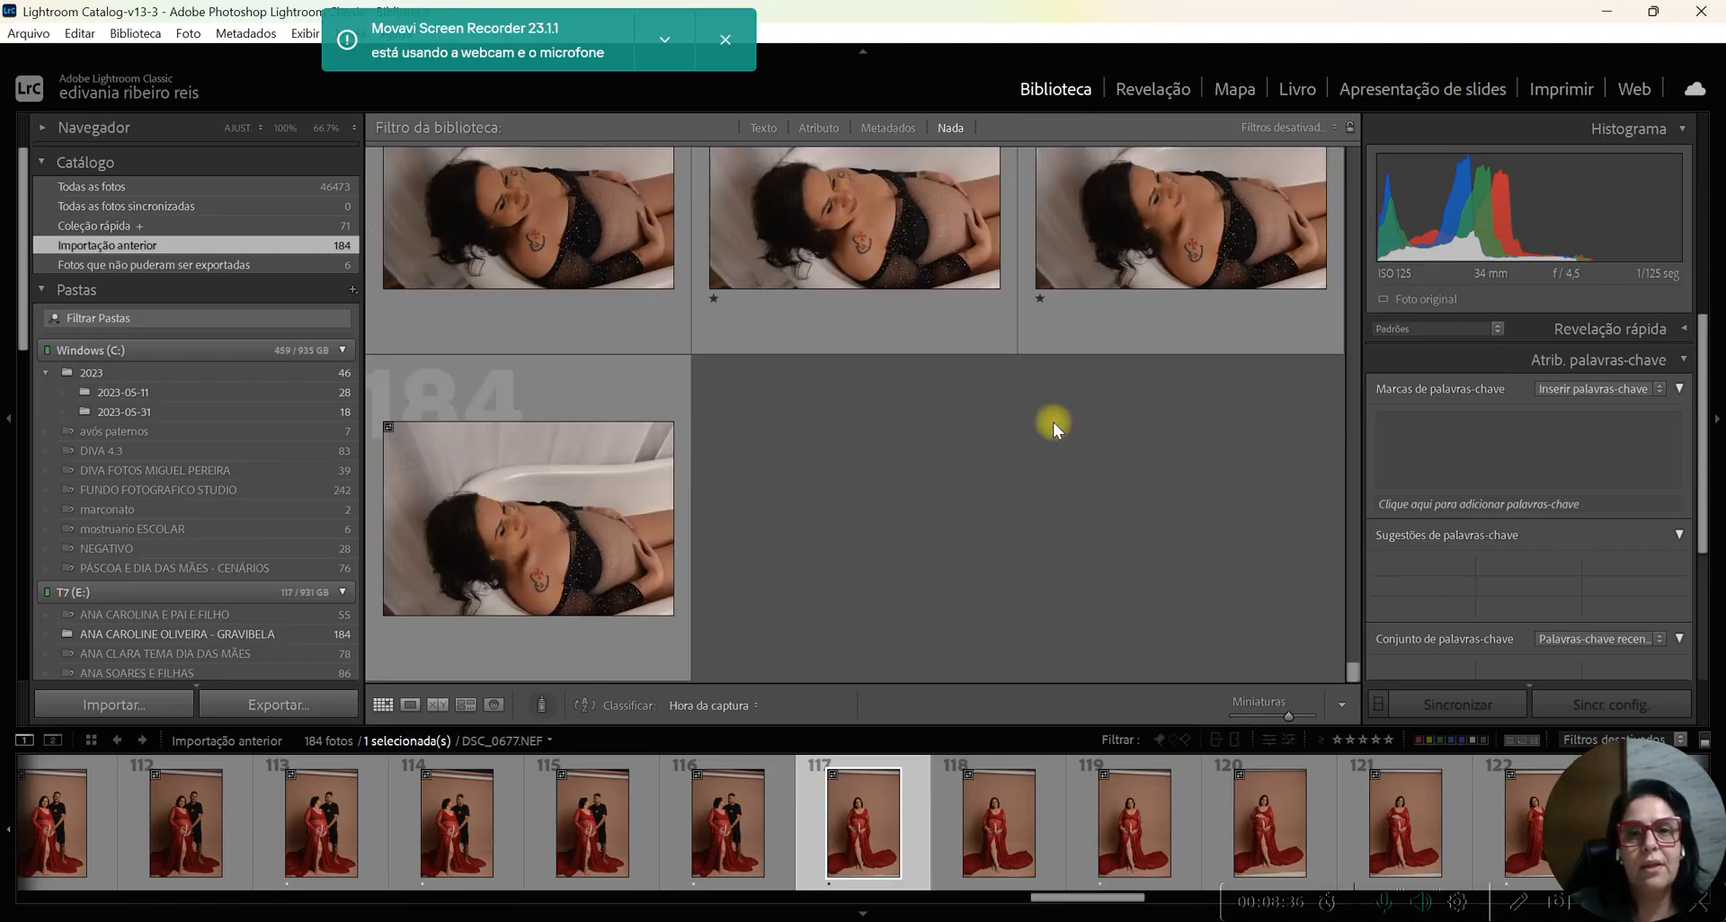
- Filter the shoot to photos rated one star or higher and switch to the Develop module
scroll(1054, 423, "up", 6)
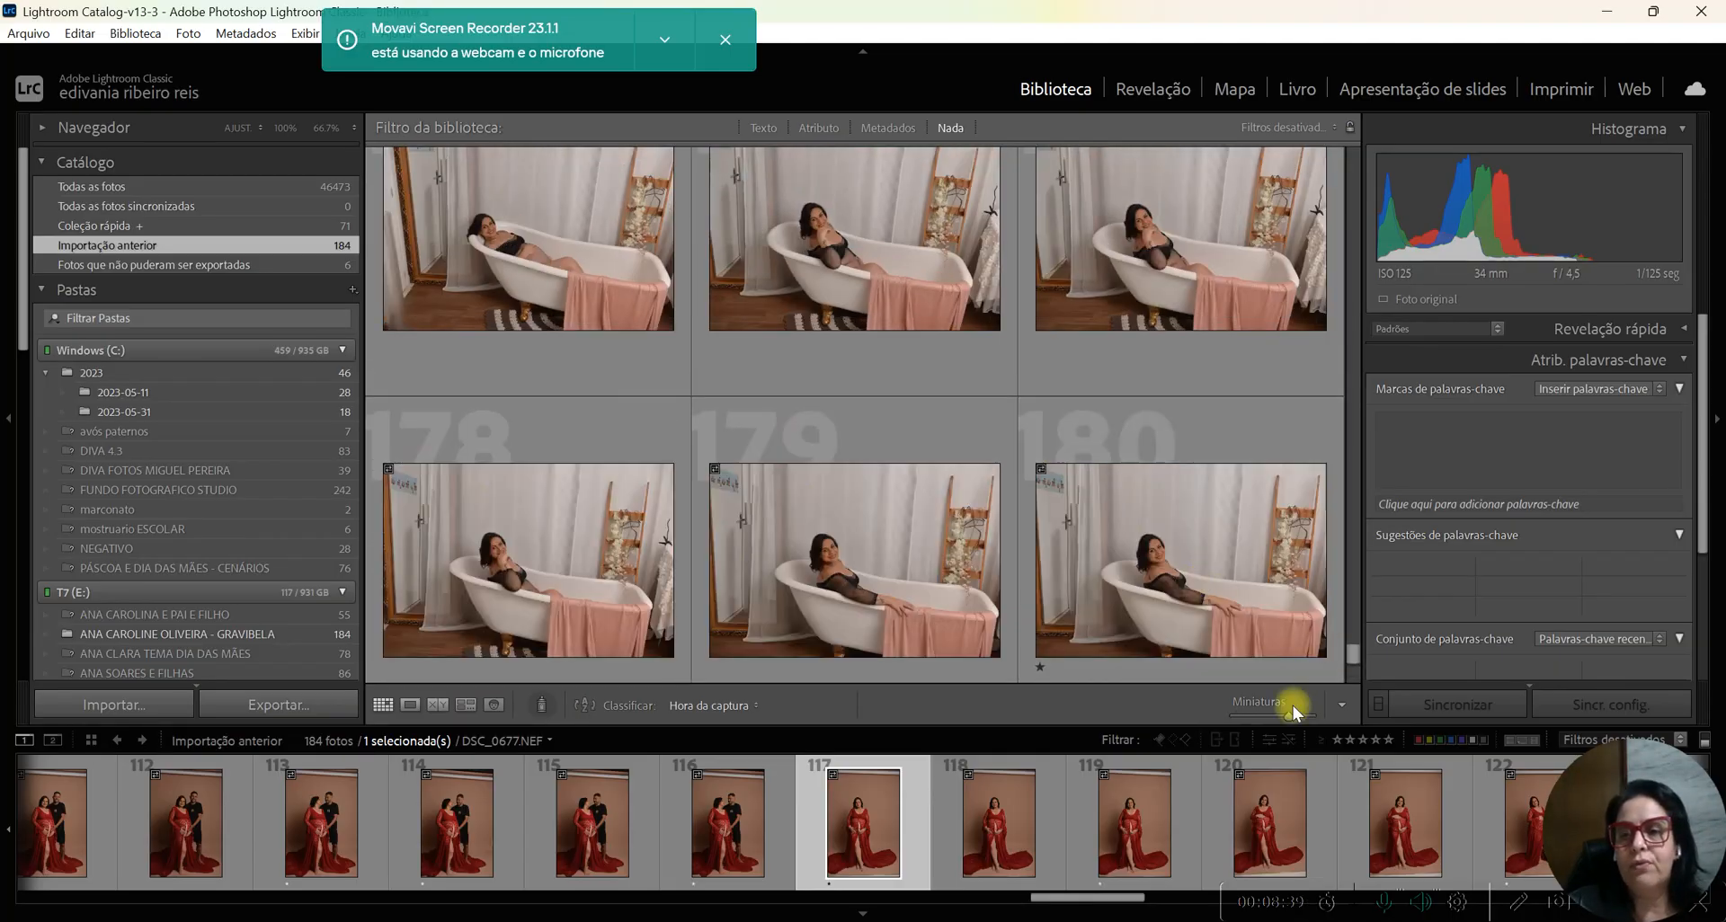
left_click(1336, 739)
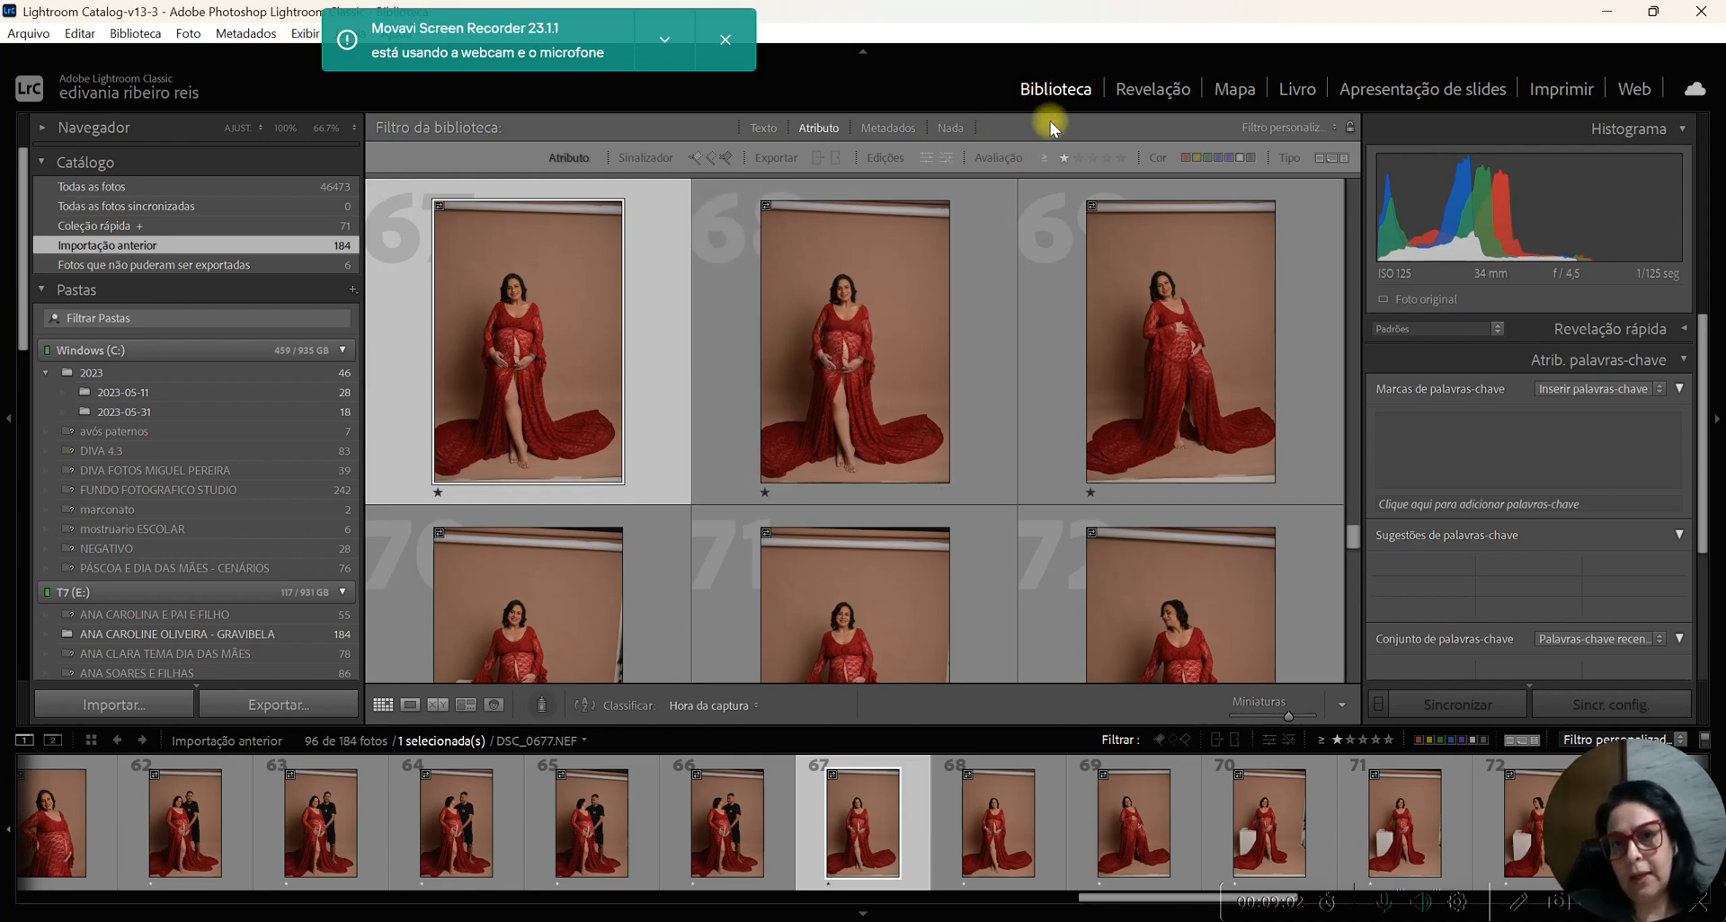
left_click(1160, 89)
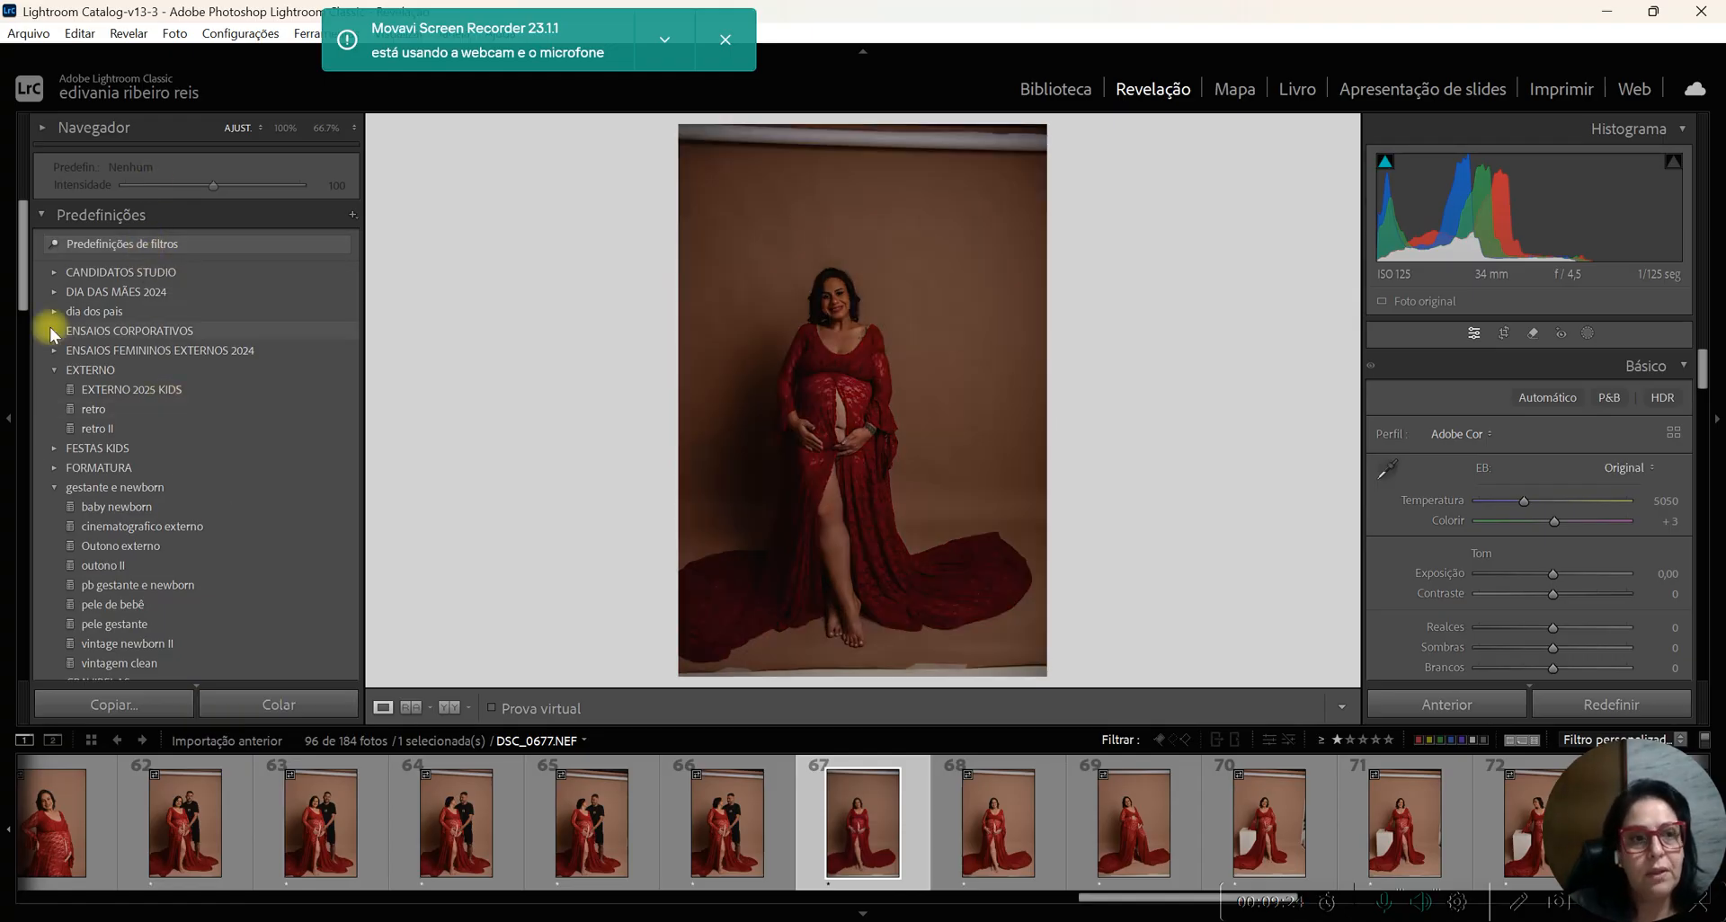
- Look through the develop preset groups, including EXTERNO and gestante e newborn
mouse_move(24, 263)
left_mouse_down()
mouse_move(39, 620)
mouse_move(39, 266)
left_mouse_up()
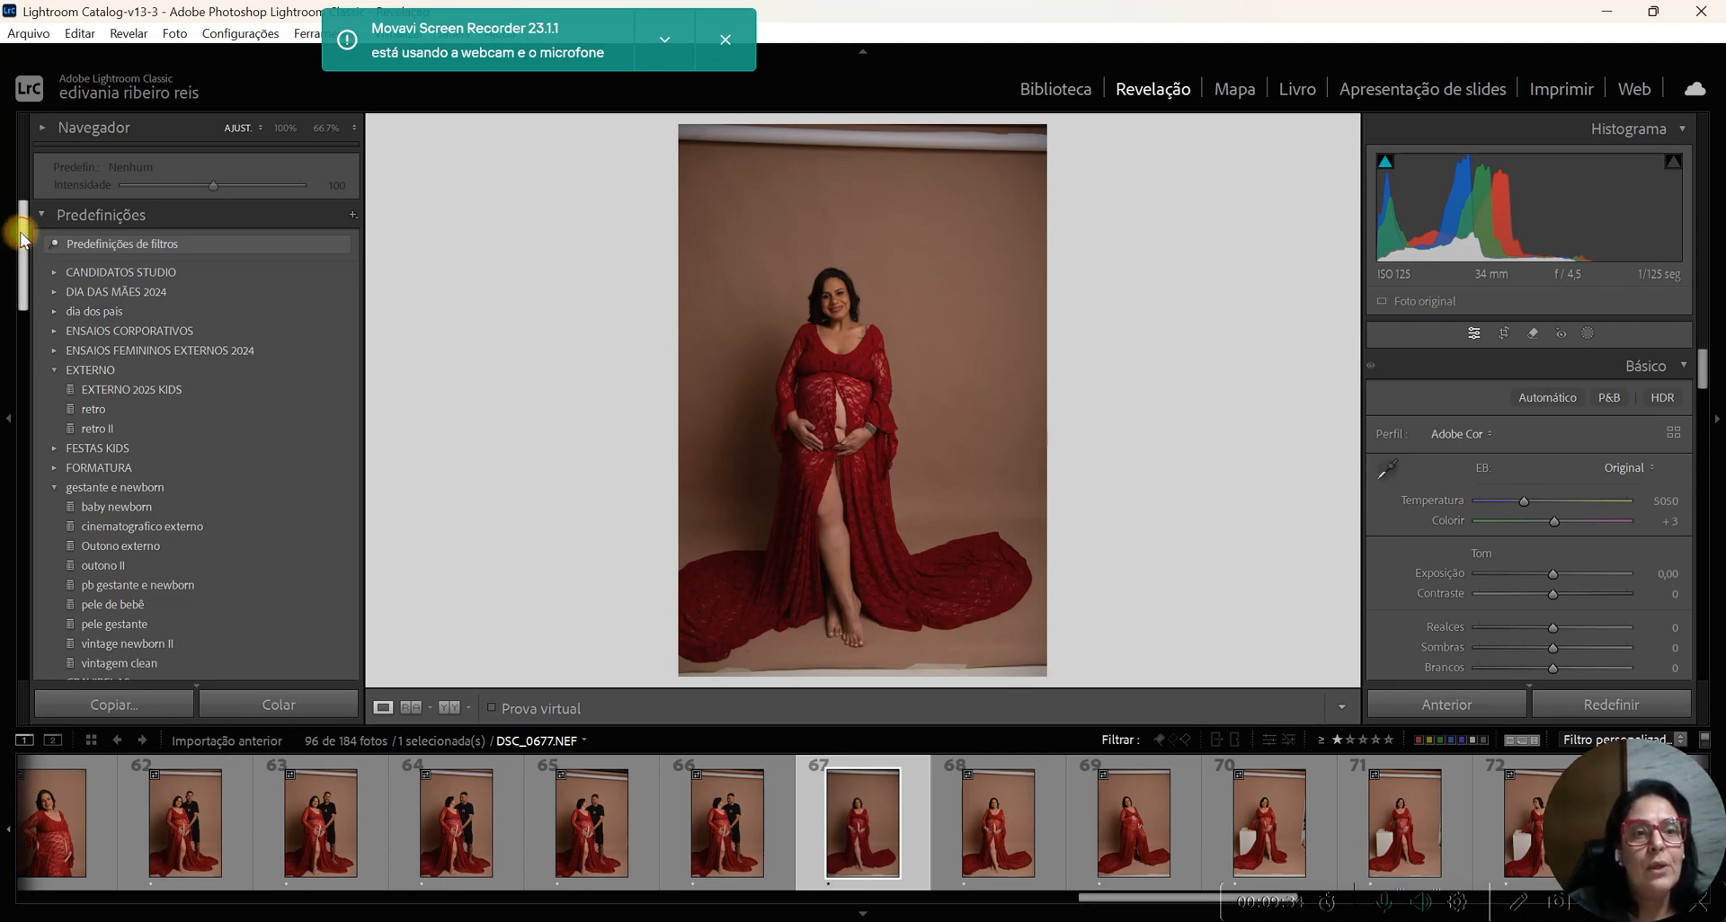
scroll(29, 261, "down", 2)
scroll(30, 261, "down", 1)
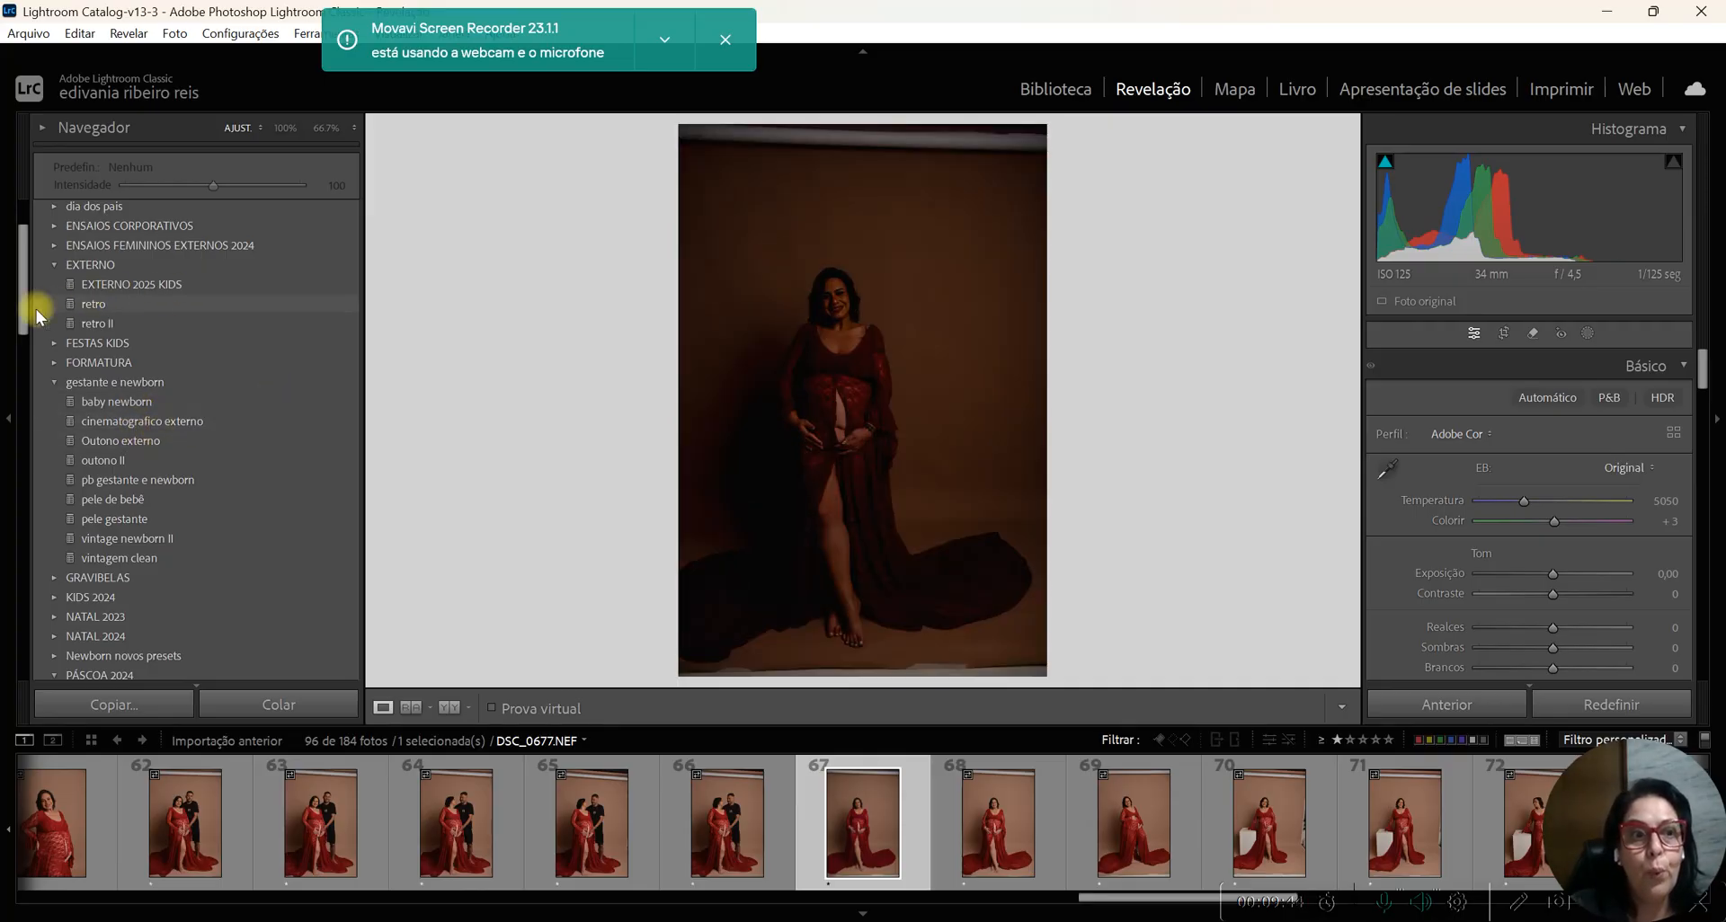
scroll(29, 292, "down", 1)
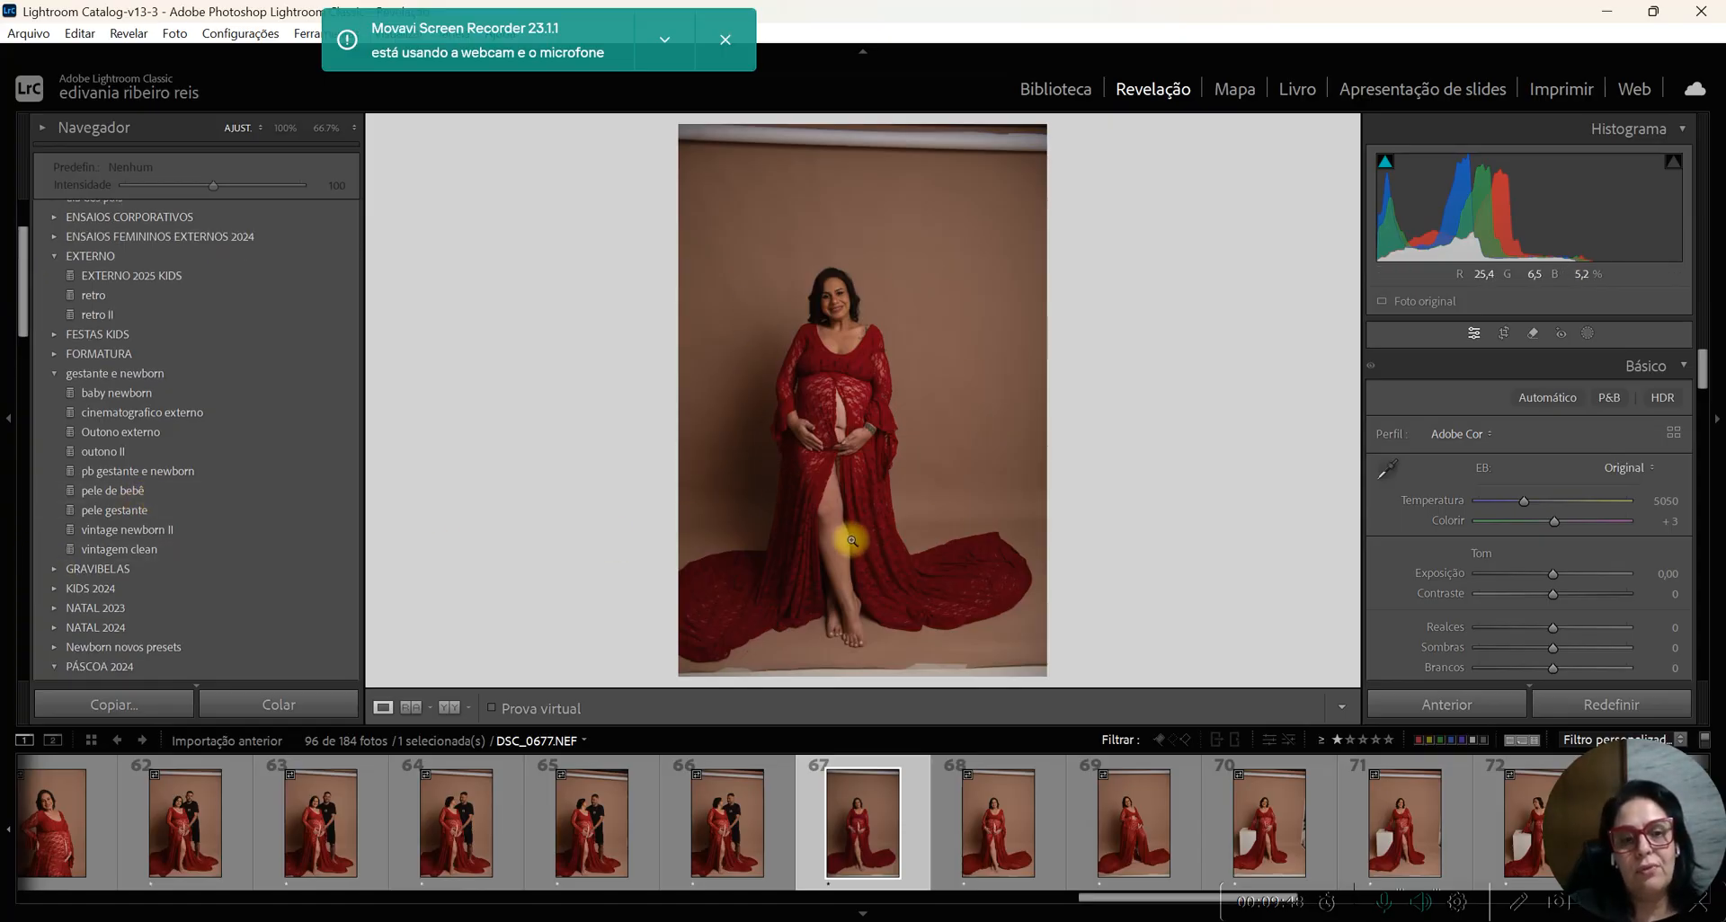
- Select the first photo of the filtered set, DSC_0568.NEF, and review its basic white balance and tone settings
left_click_drag(1109, 899, 41, 916)
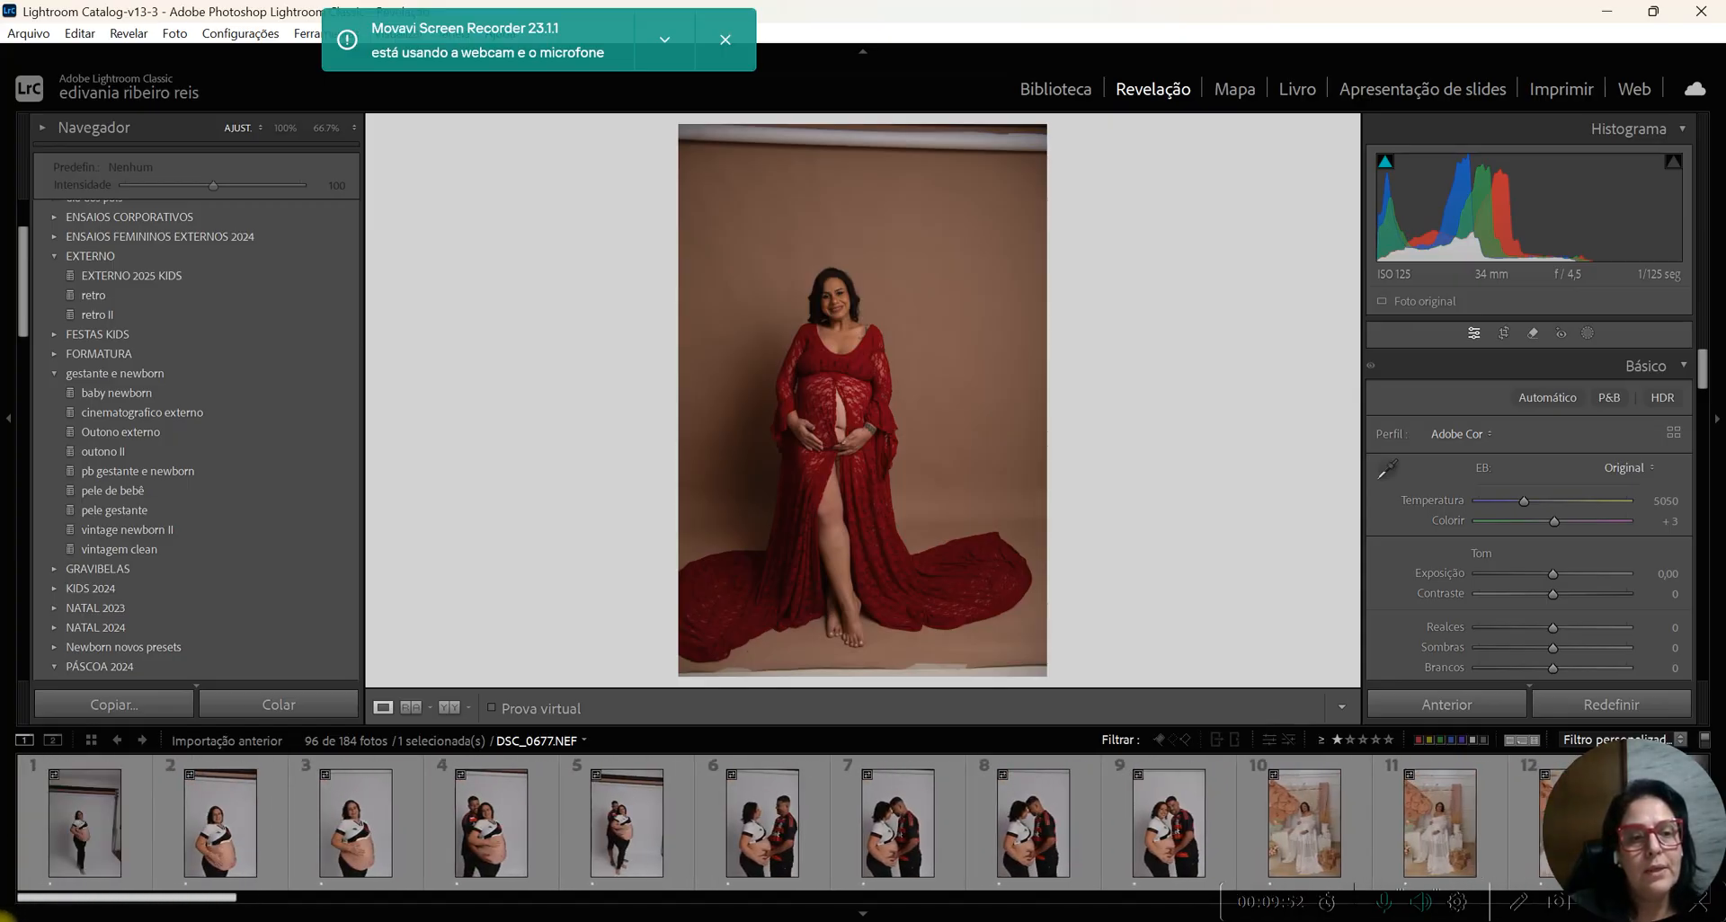
left_click(133, 814)
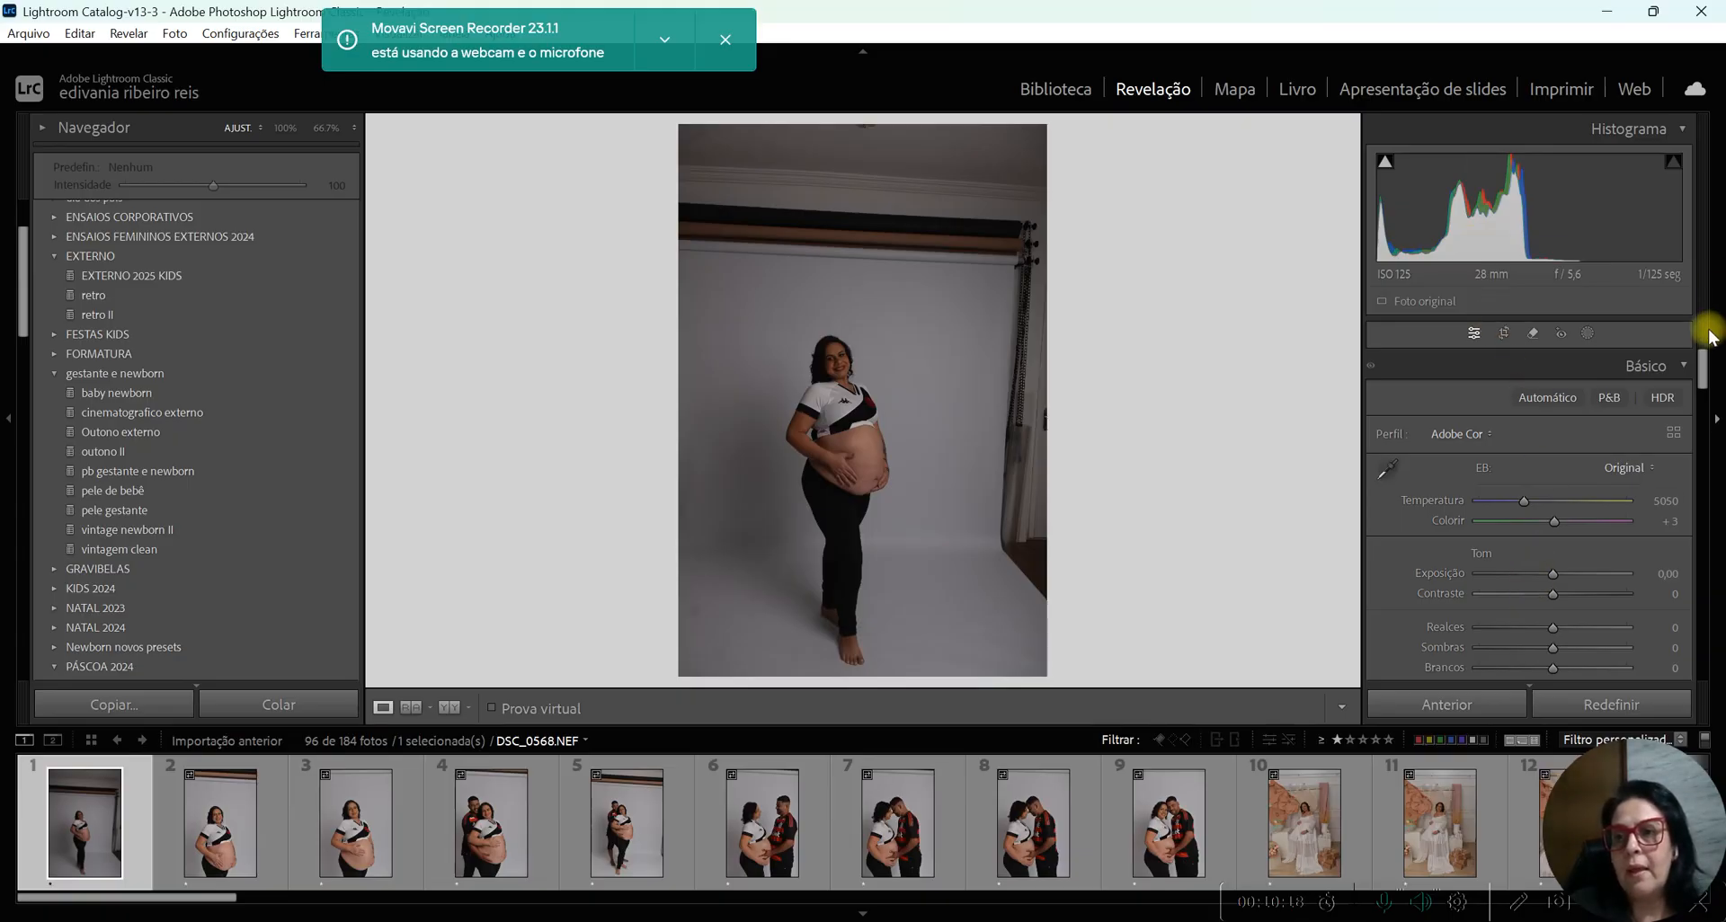
left_click_drag(1706, 361, 1706, 353)
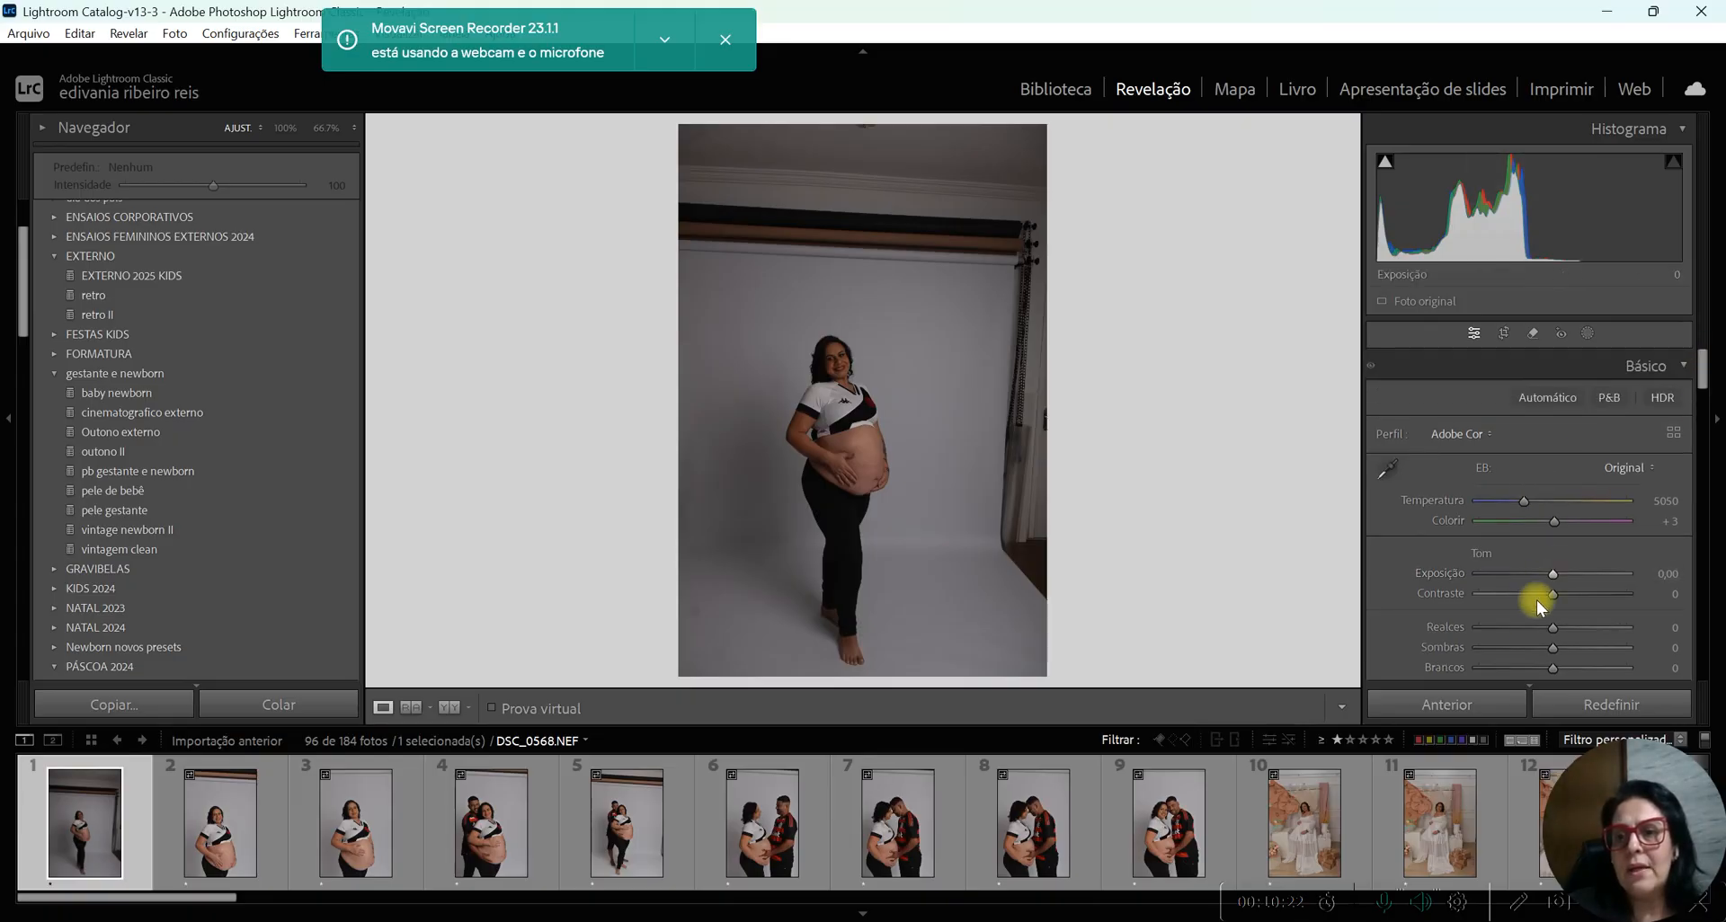
mouse_move(1702, 362)
left_mouse_down()
mouse_move(1676, 620)
mouse_move(1719, 379)
left_mouse_up()
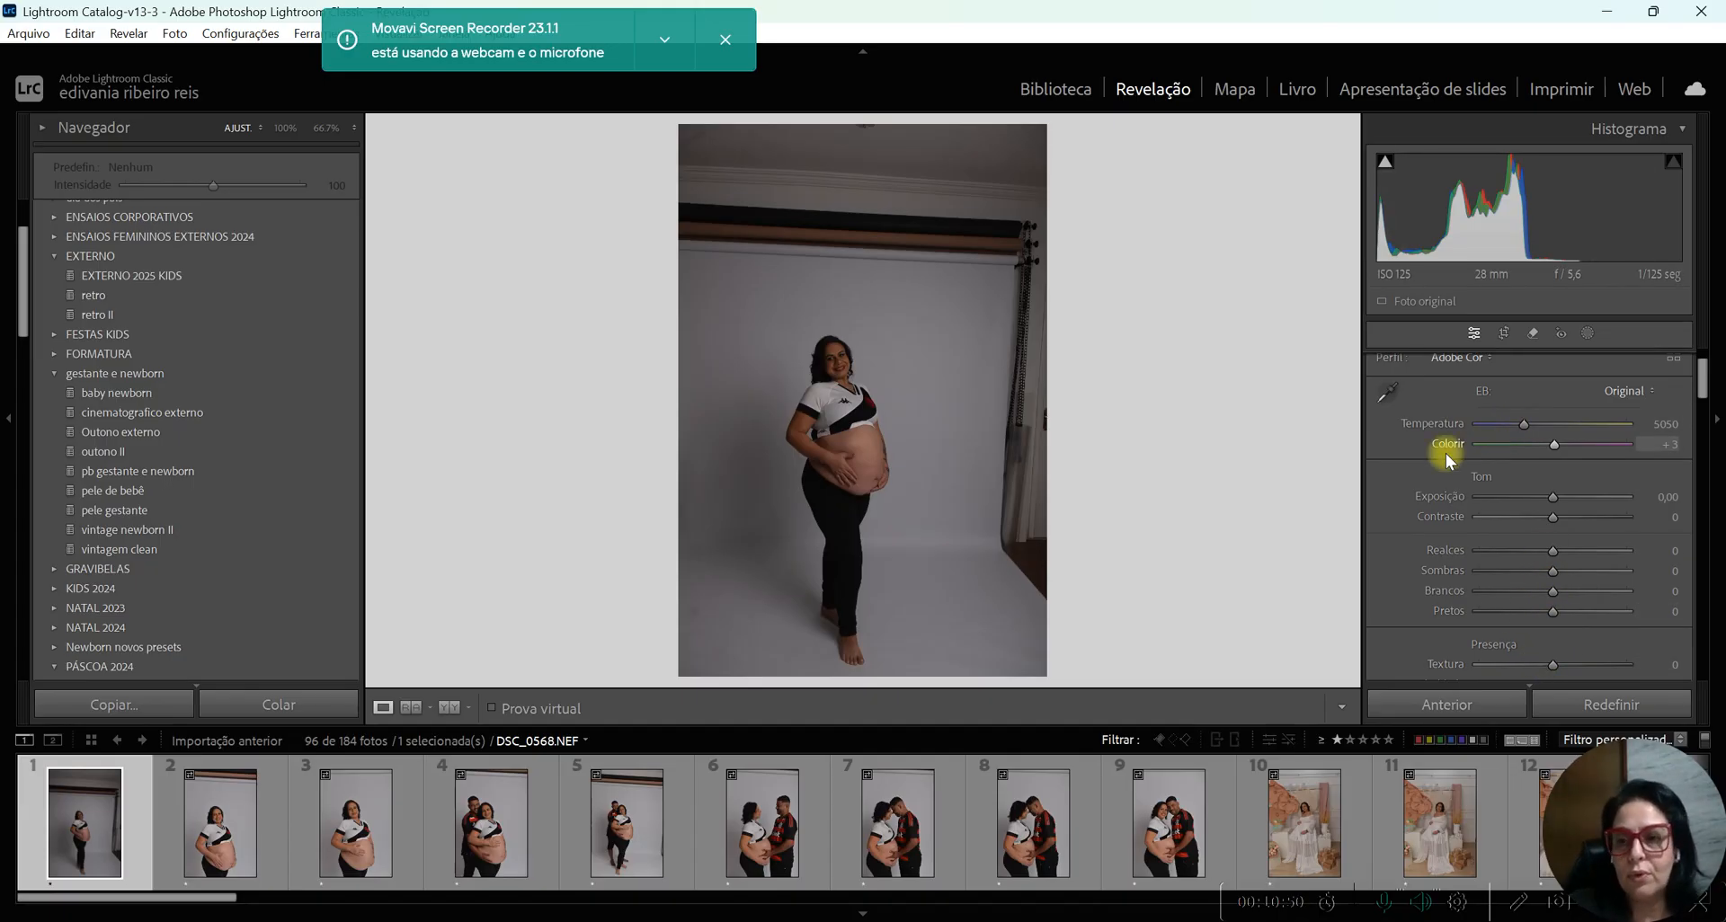
- Raise the exposure of DSC_0568.NEF to +1,91 and inspect the woman's face up close
left_click_drag(1547, 495, 1585, 493)
left_click(849, 362)
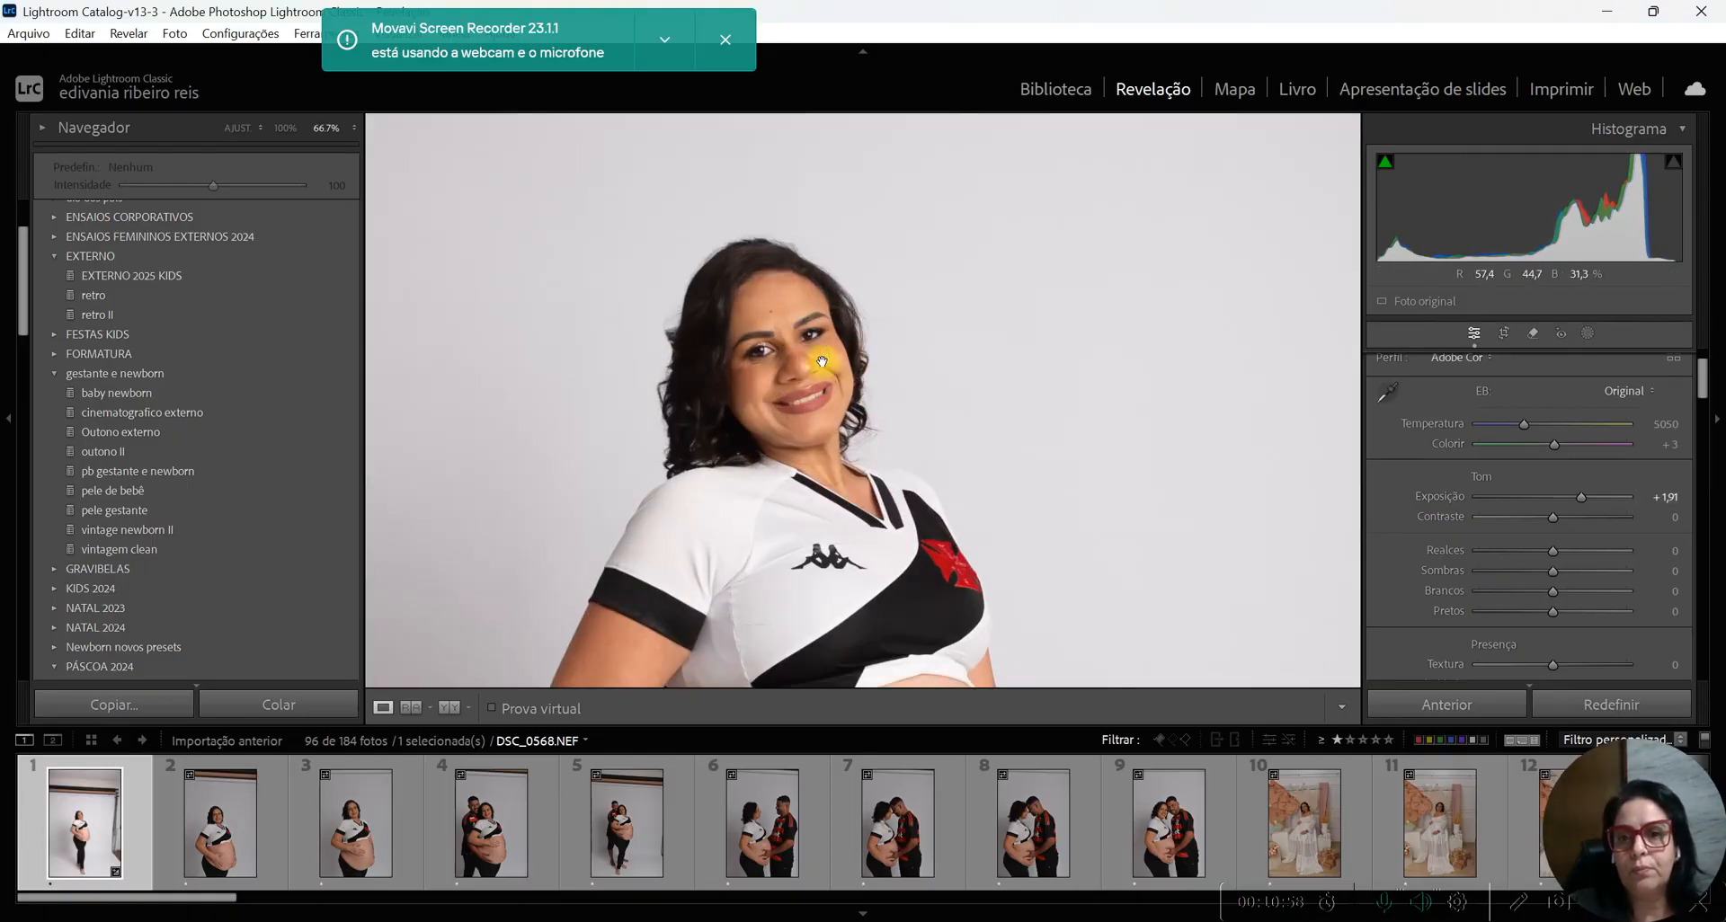
left_click(822, 361)
left_click(822, 361)
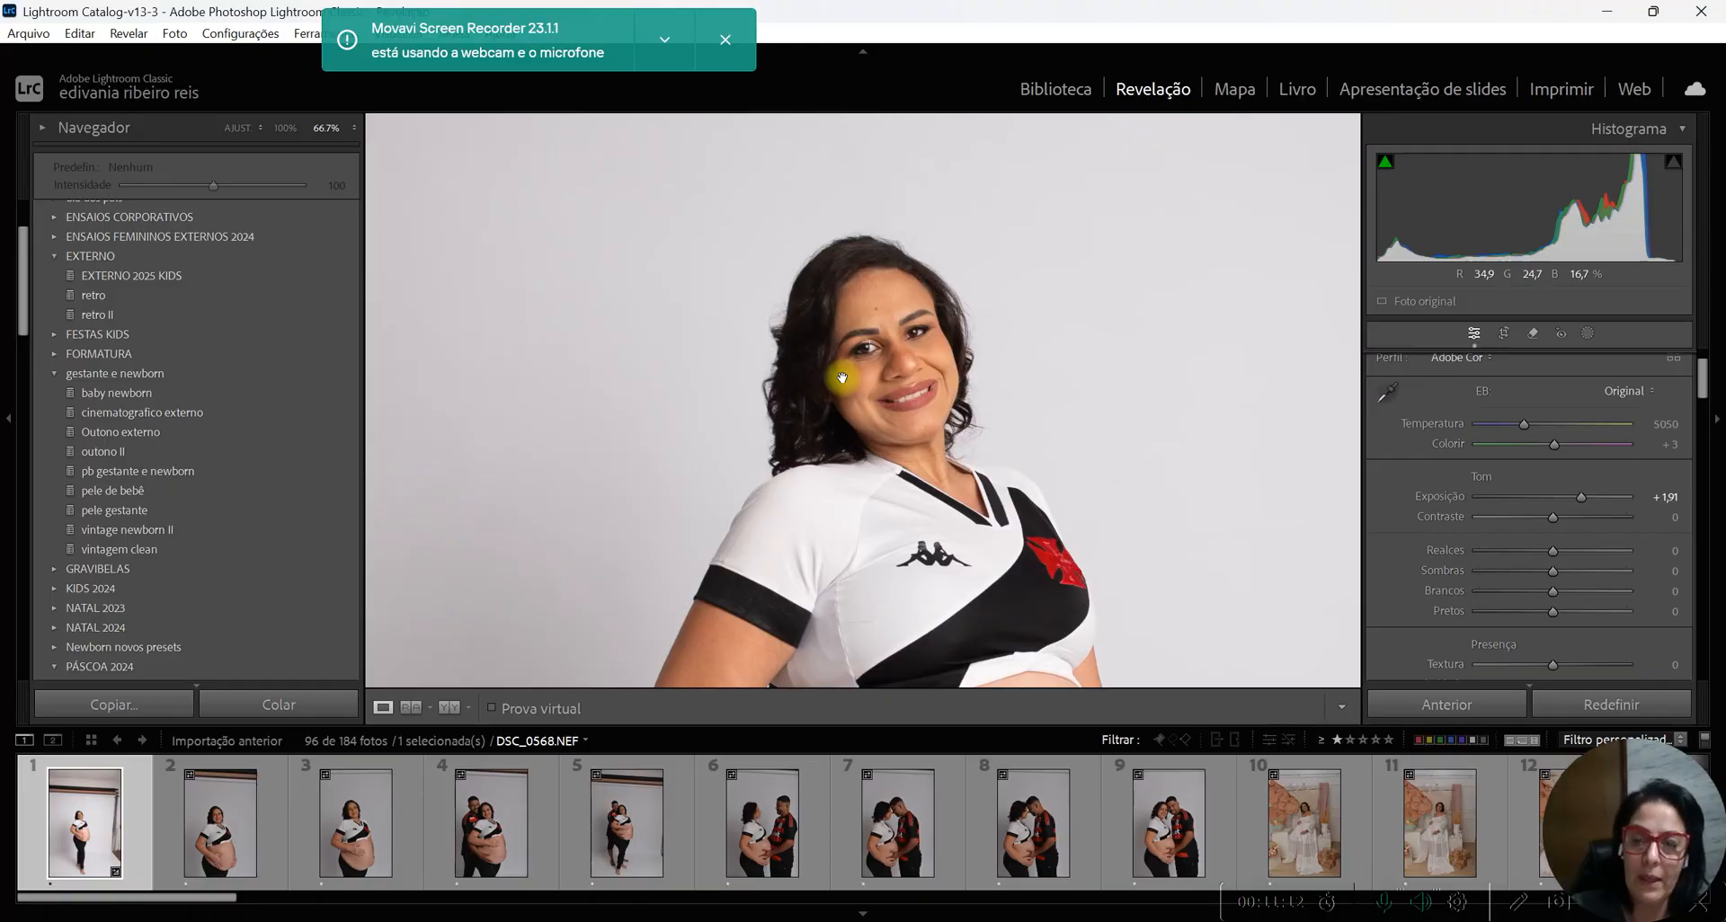
left_click(951, 309)
left_click(868, 347)
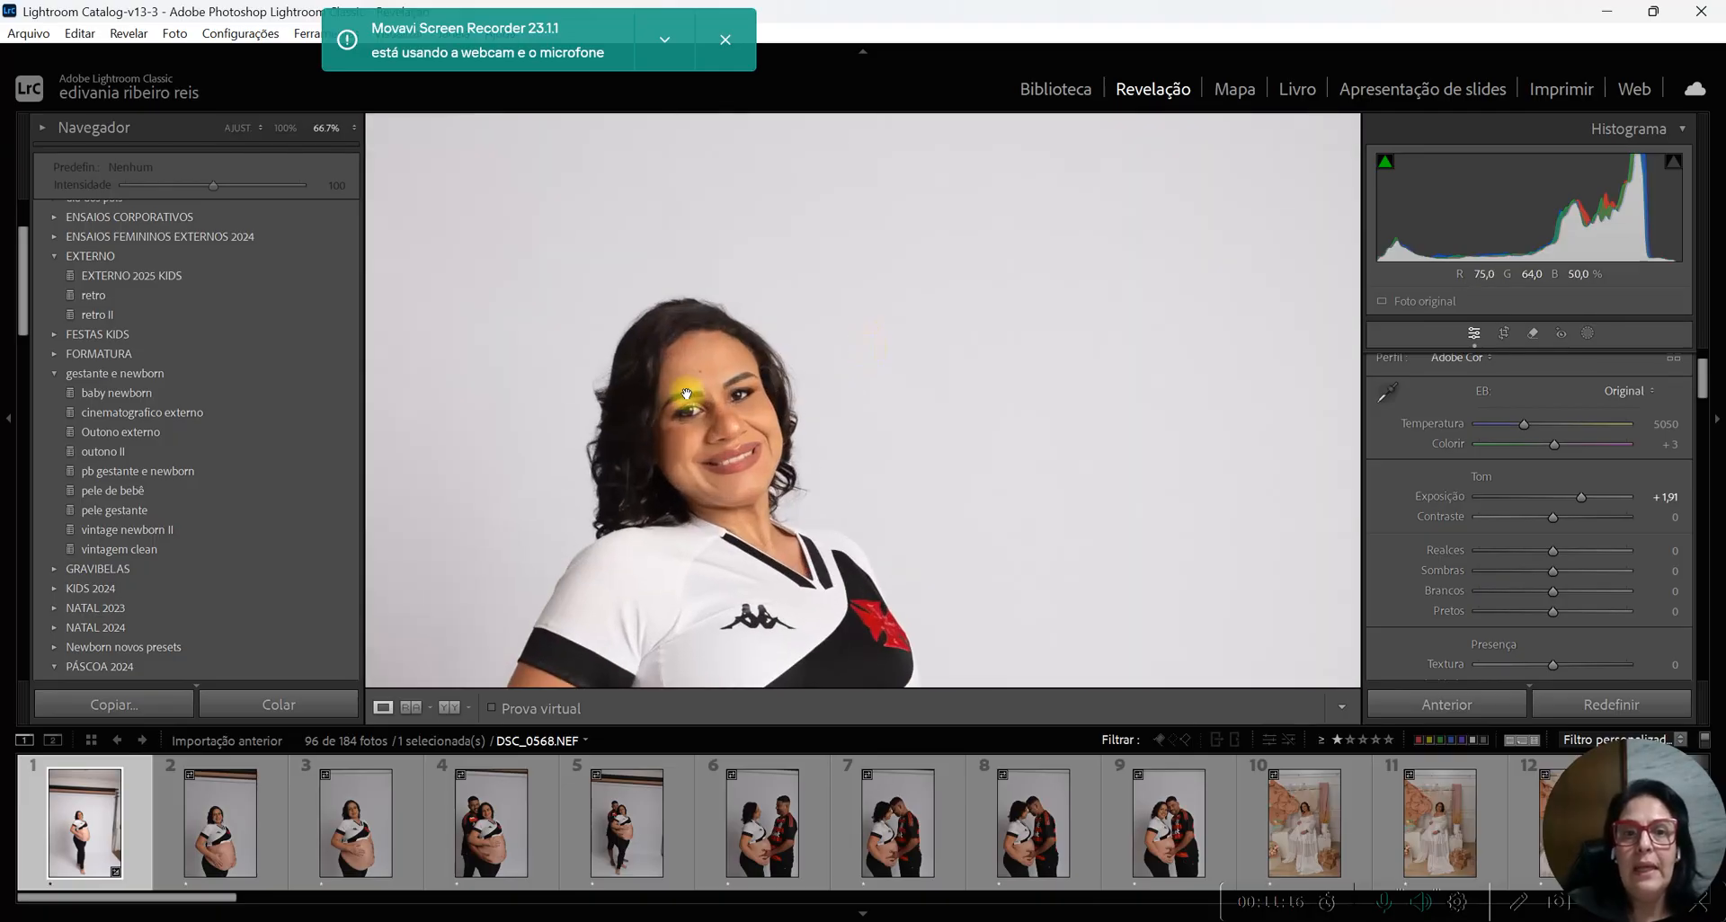
left_click(688, 391)
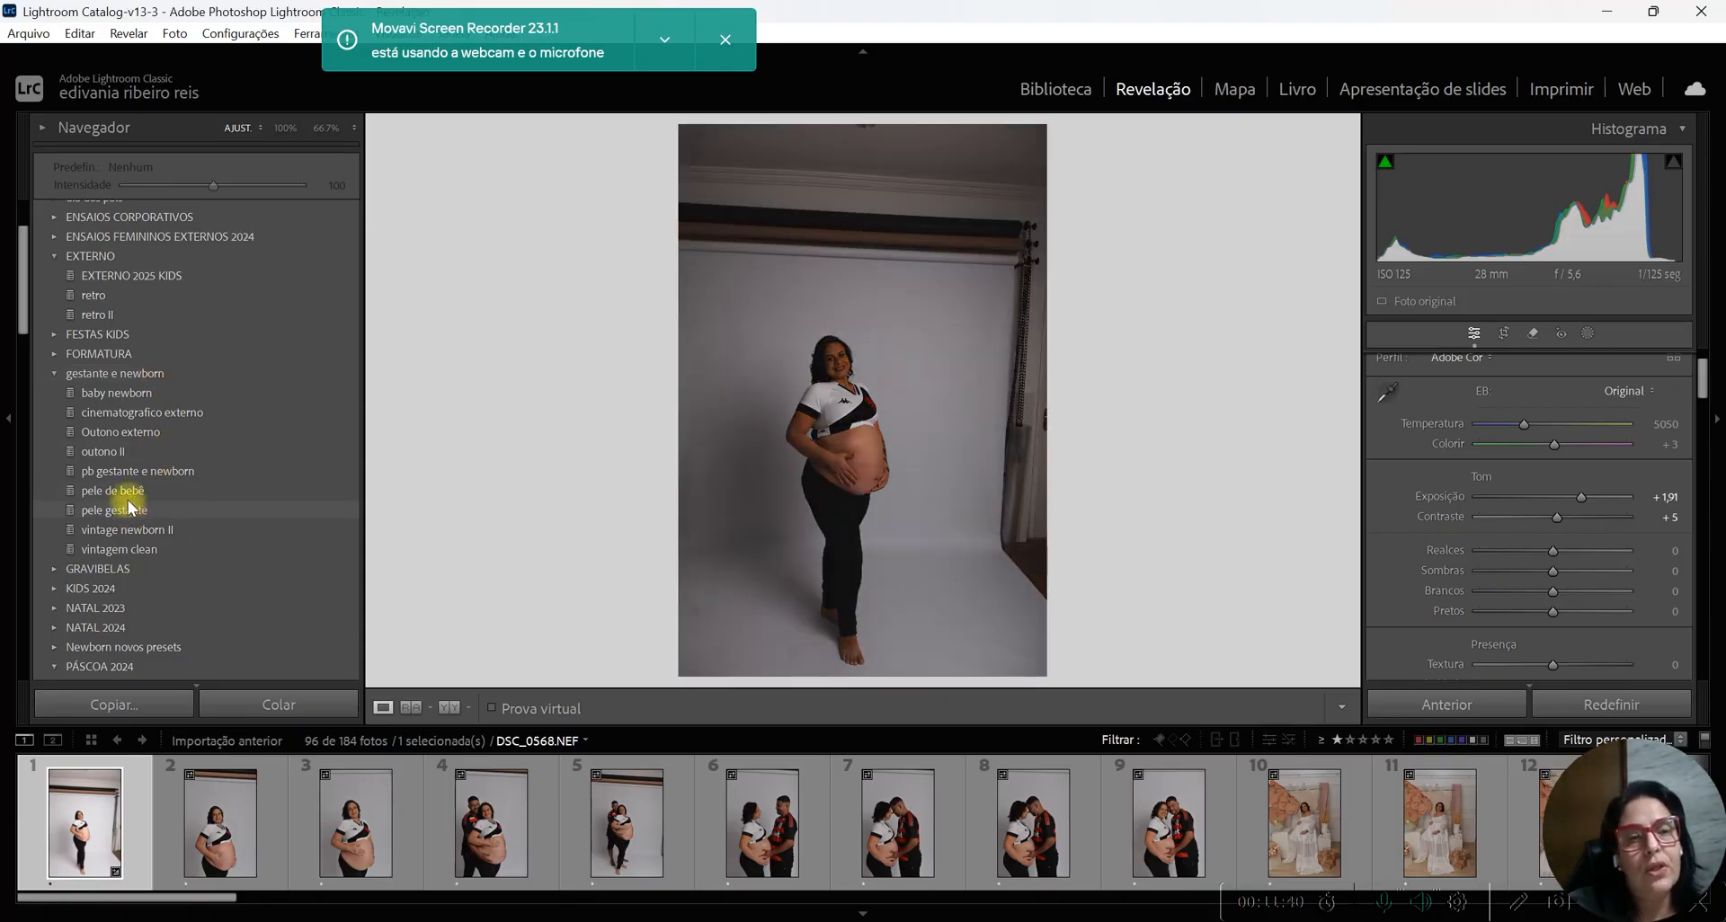
- Apply the pele de bebê preset to the photo, raise the exposure to +2,00 and check the skin up close
left_click(106, 495)
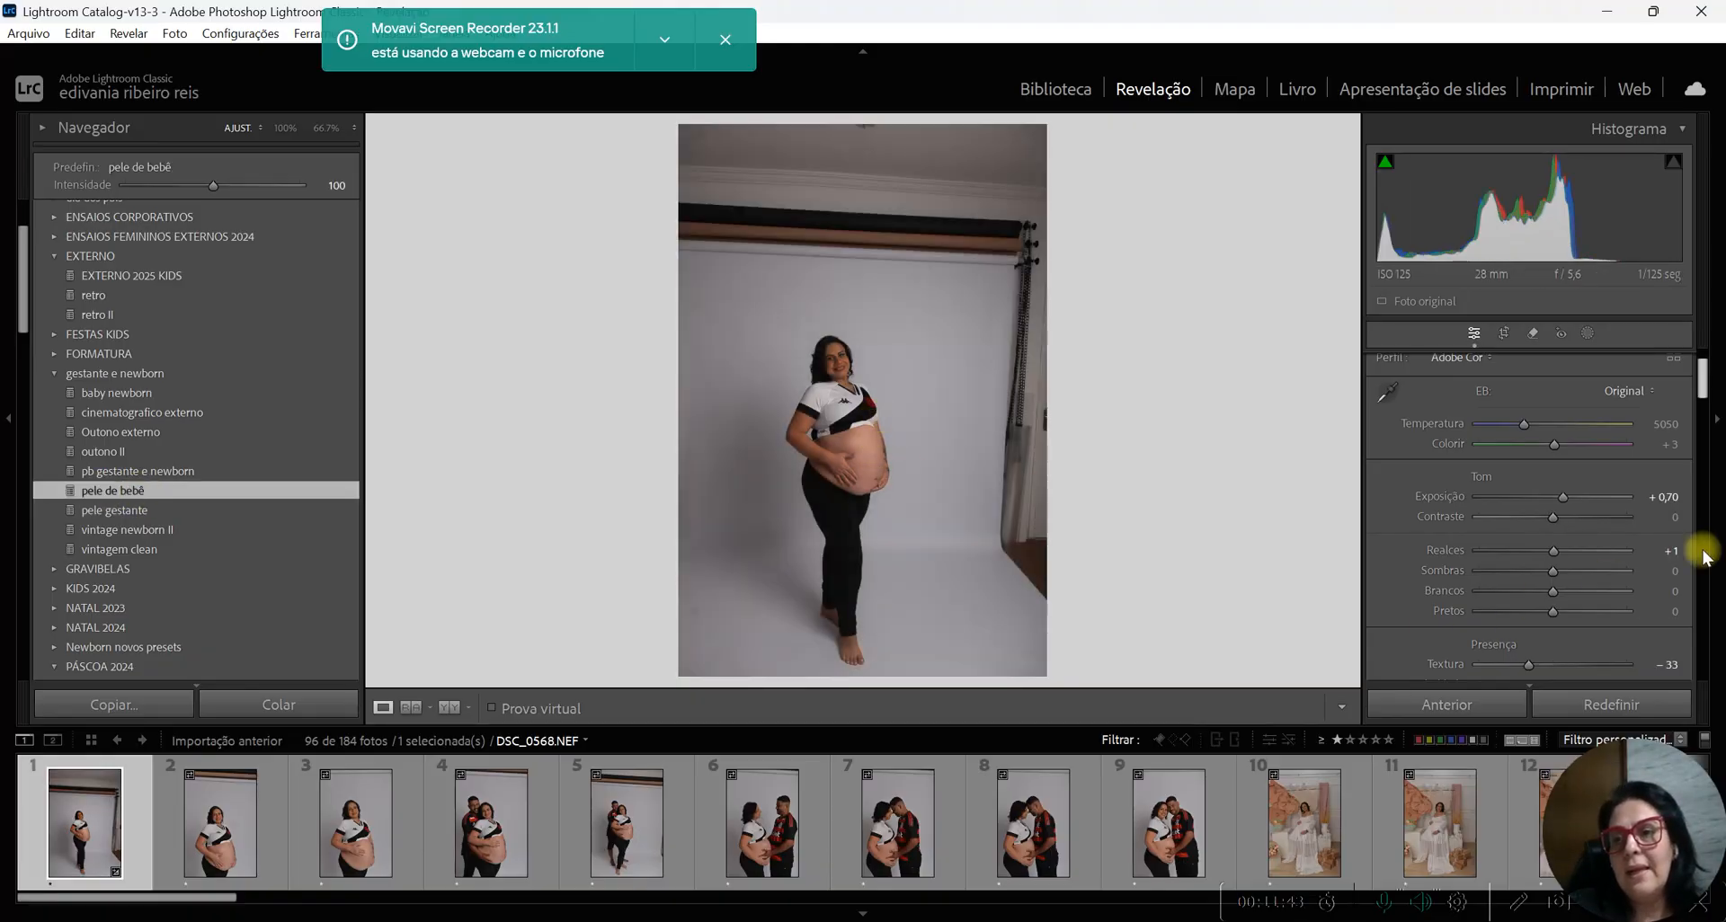
scroll(1569, 500, "up", 6)
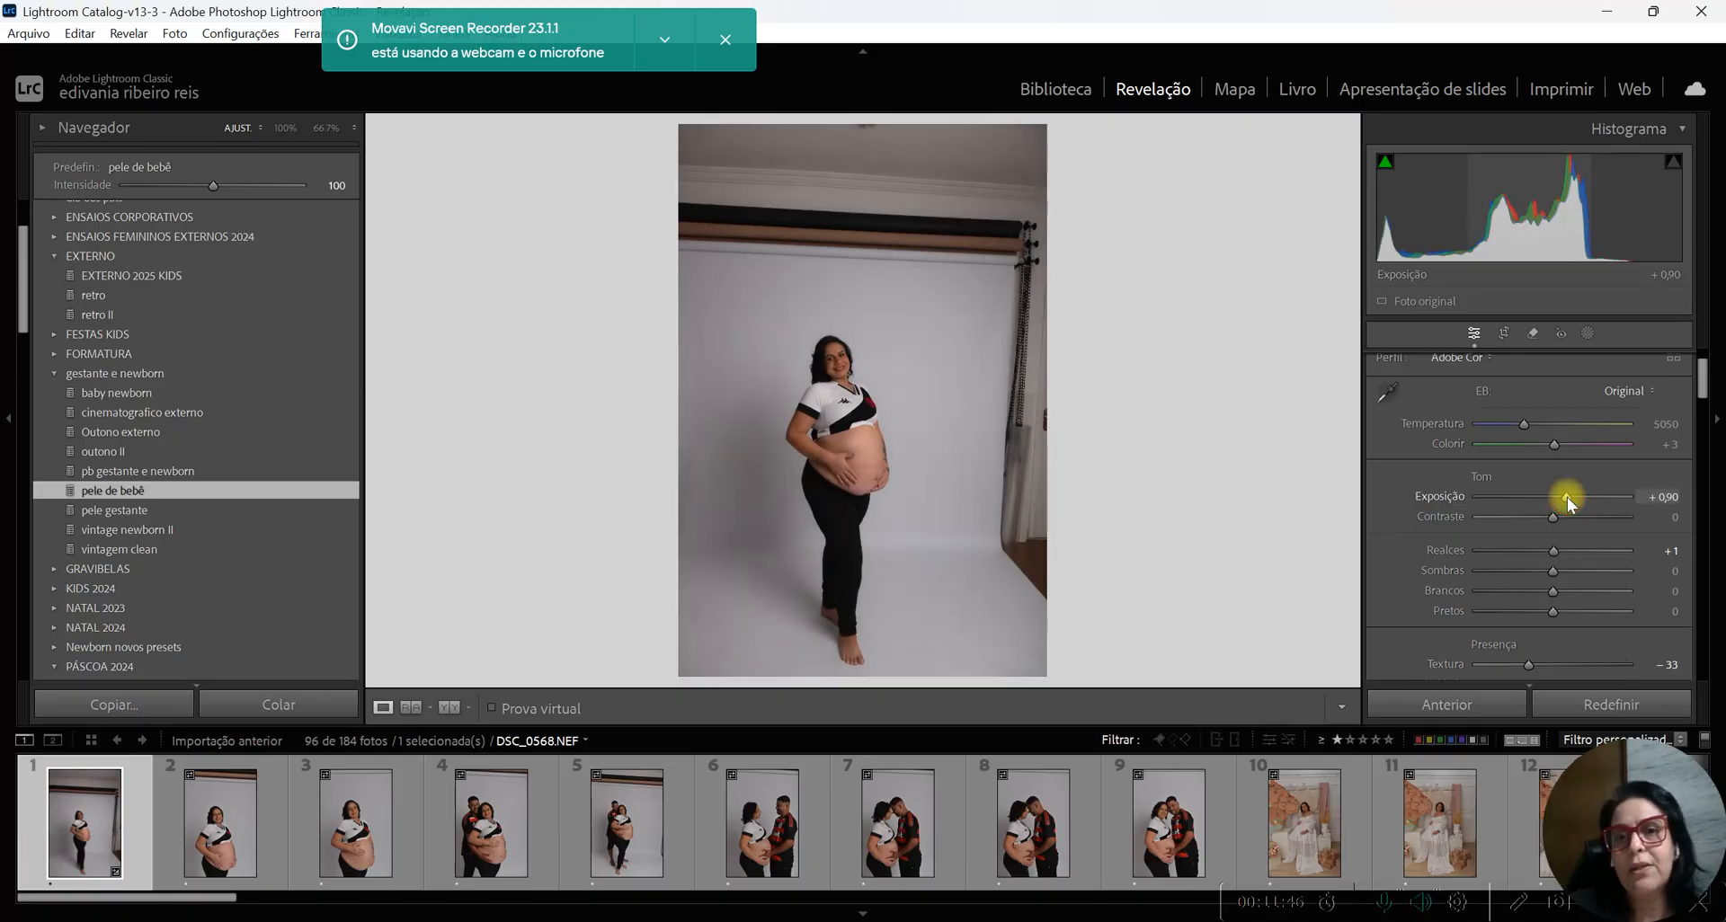
left_click(796, 270)
left_click(930, 420)
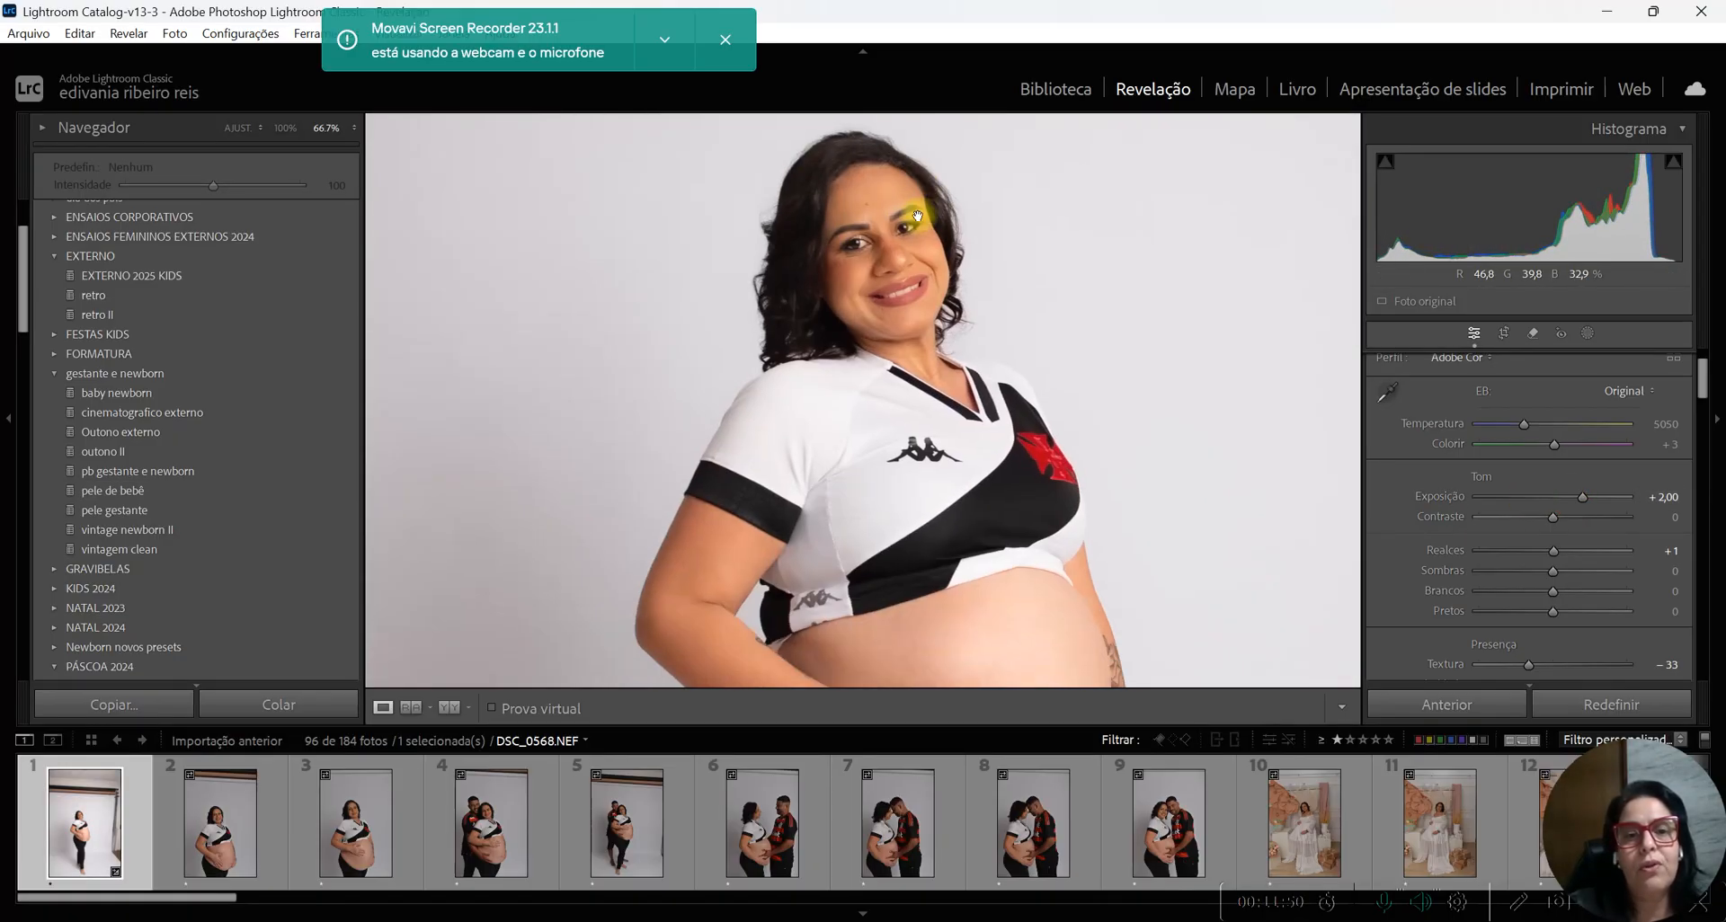
- Compare the photo before and after side by side, raise the exposure to +2,20 and return to the single-photo view
left_click(451, 709)
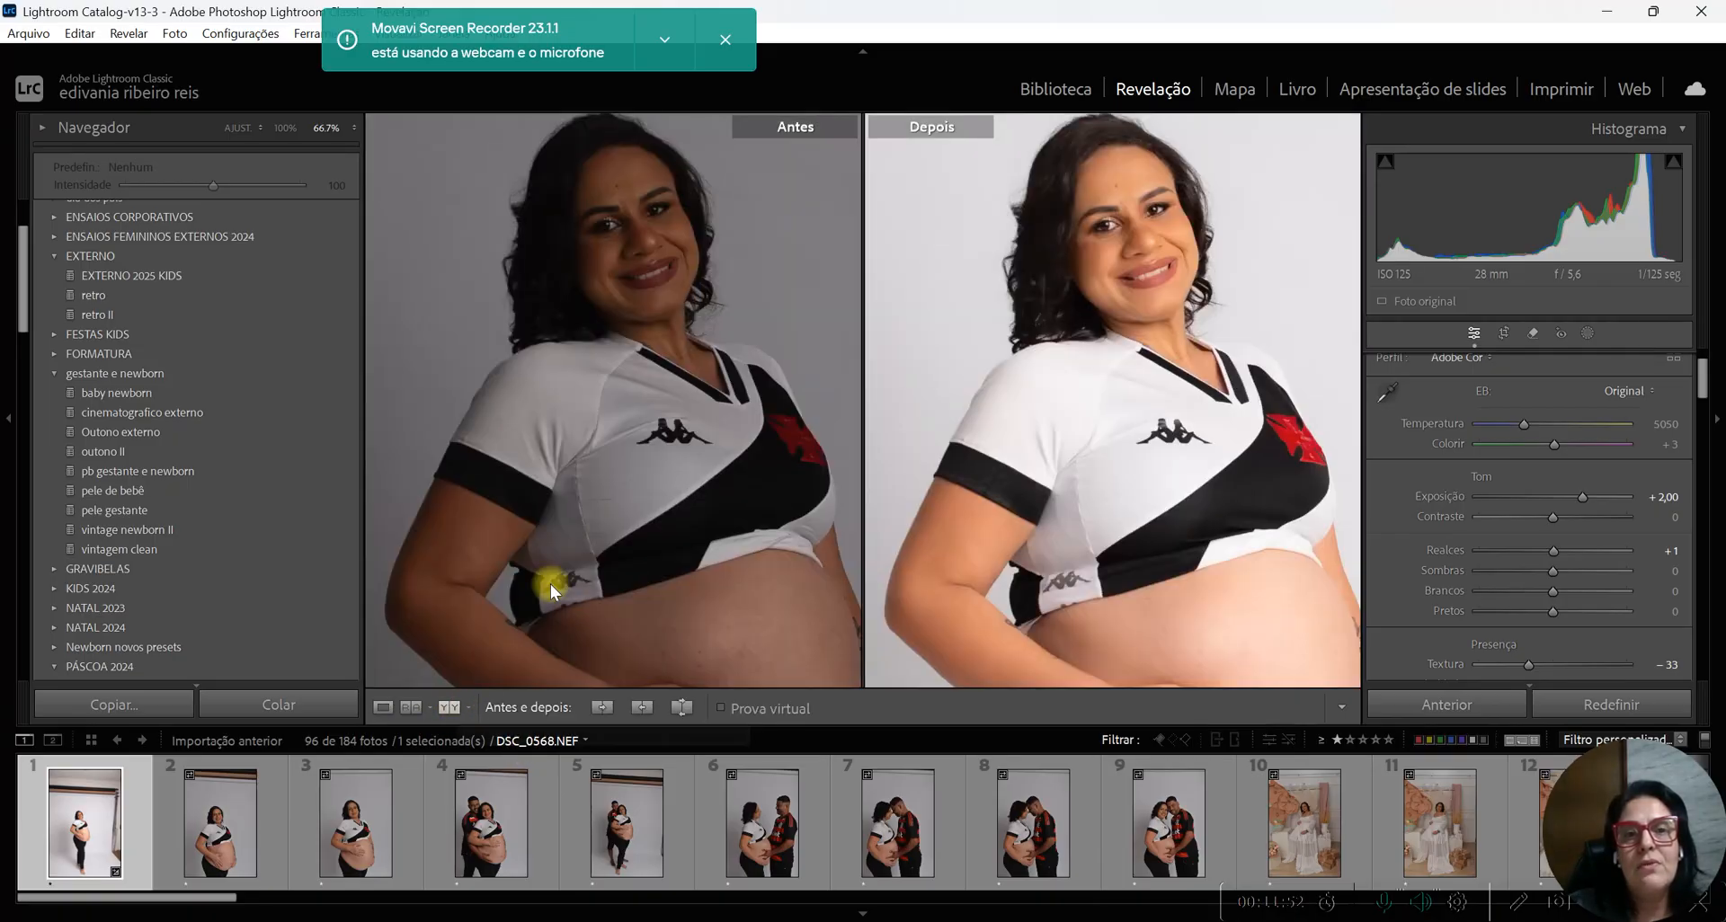
left_click_drag(686, 371, 672, 431)
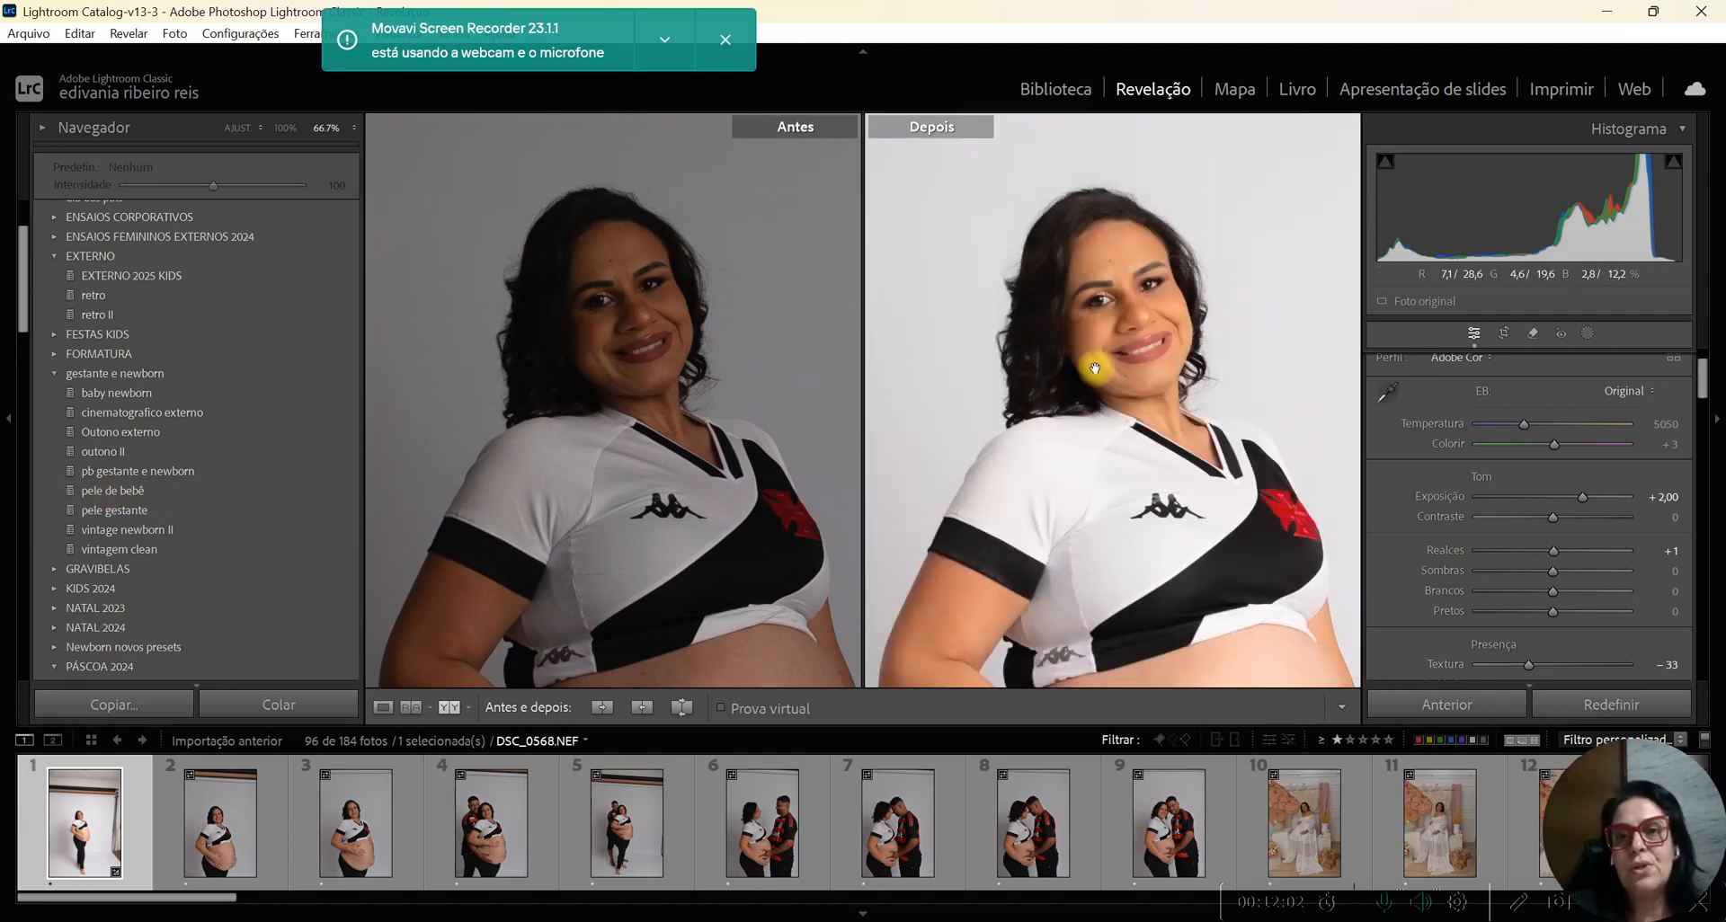
left_click_drag(1579, 493, 1588, 498)
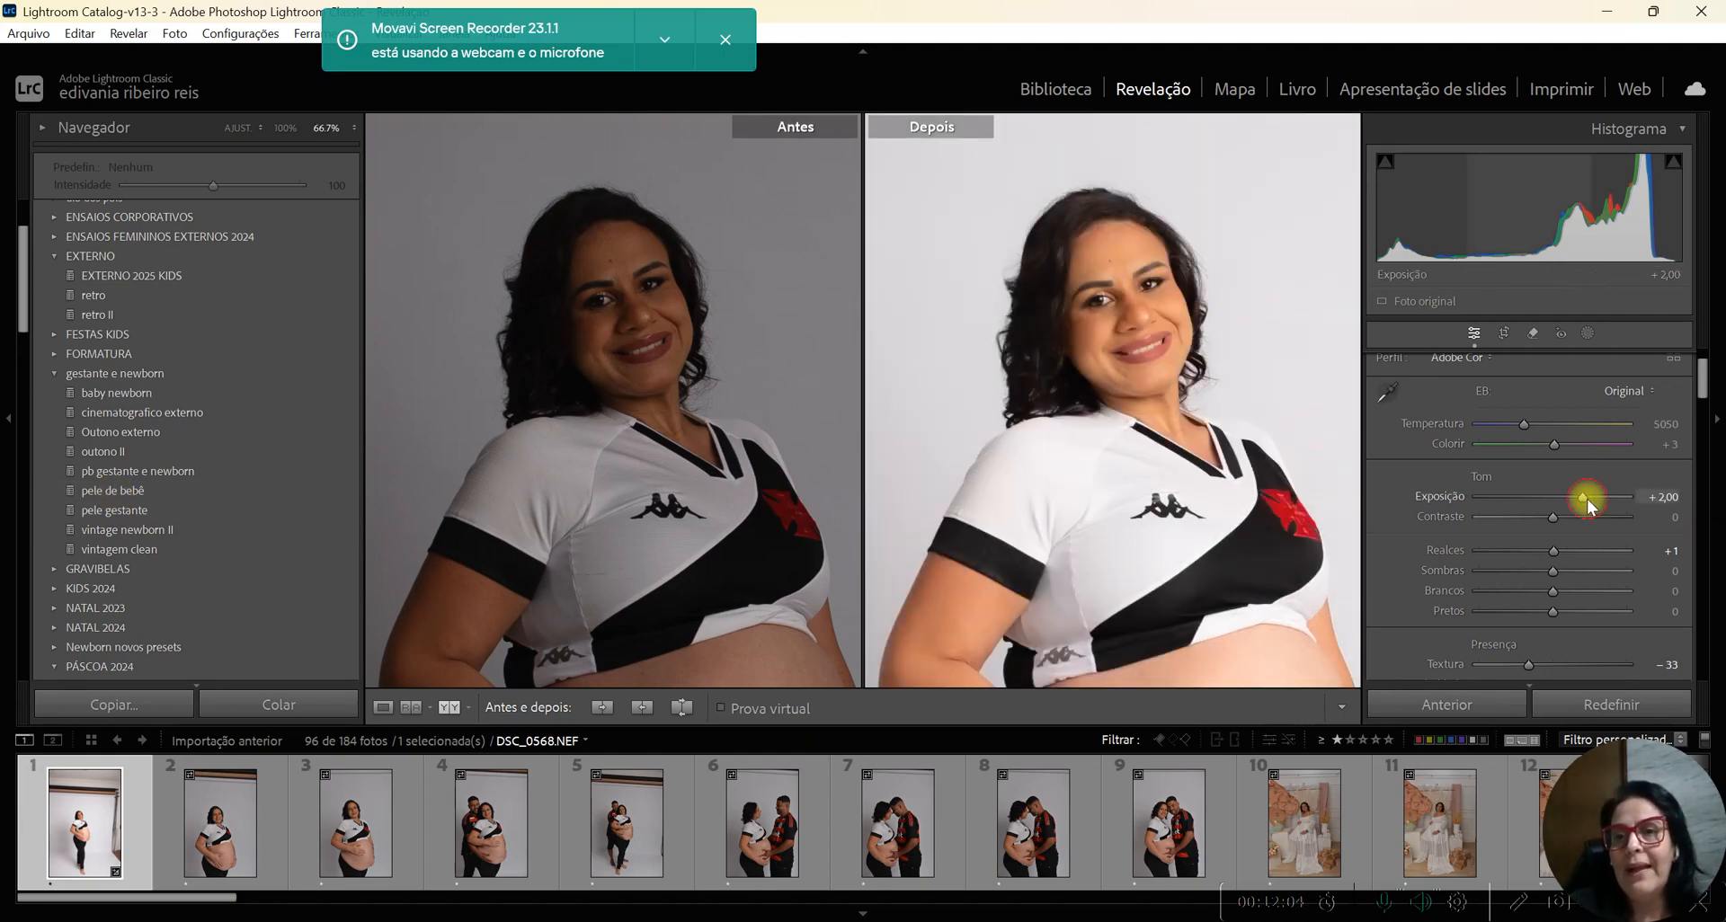
left_click(1178, 326)
left_click(1119, 282)
left_click(1056, 423)
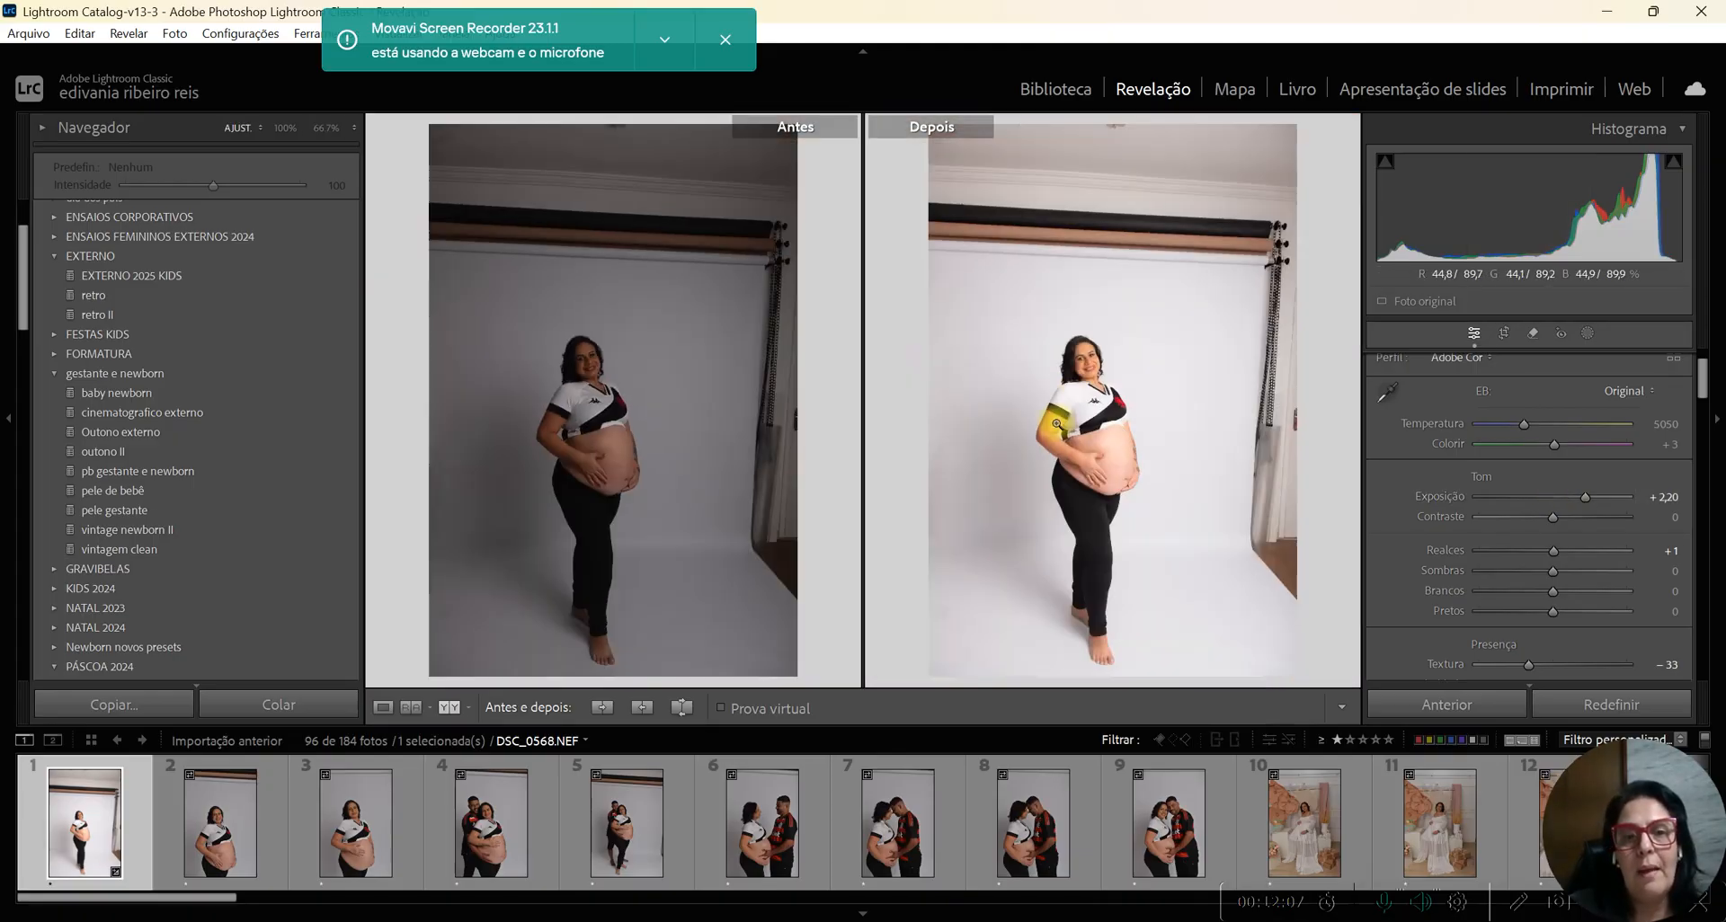
left_click(384, 710)
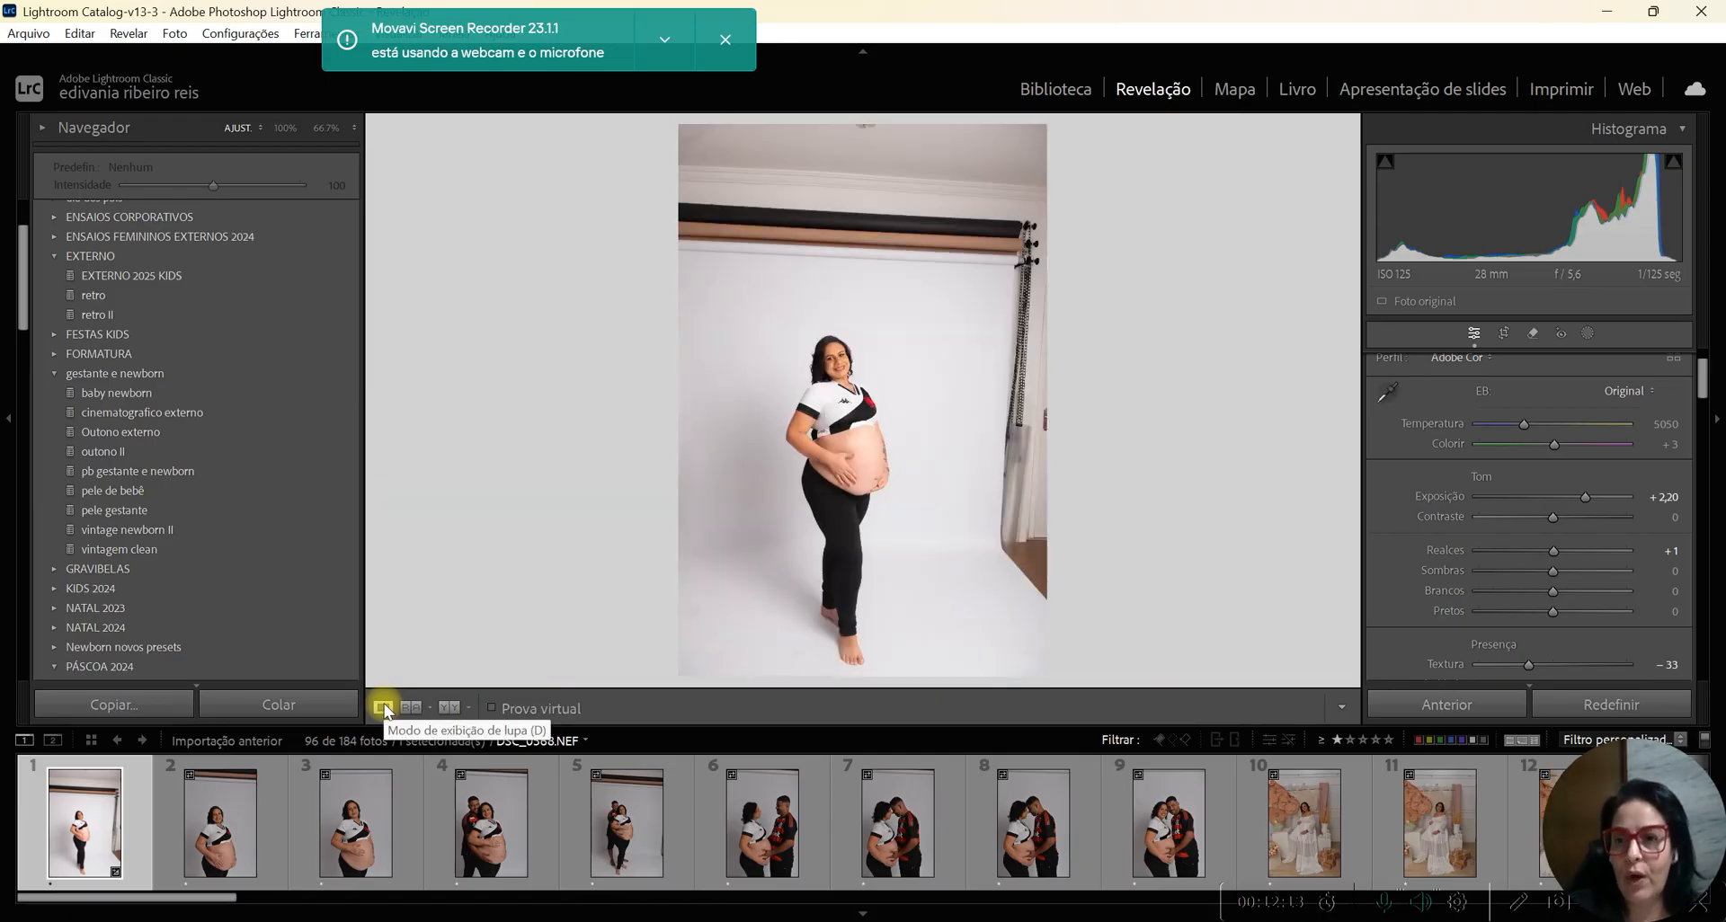
- Crop out the backdrop stand and curtain around the woman and straighten the photo to an angle of −2,41
left_click(1505, 329)
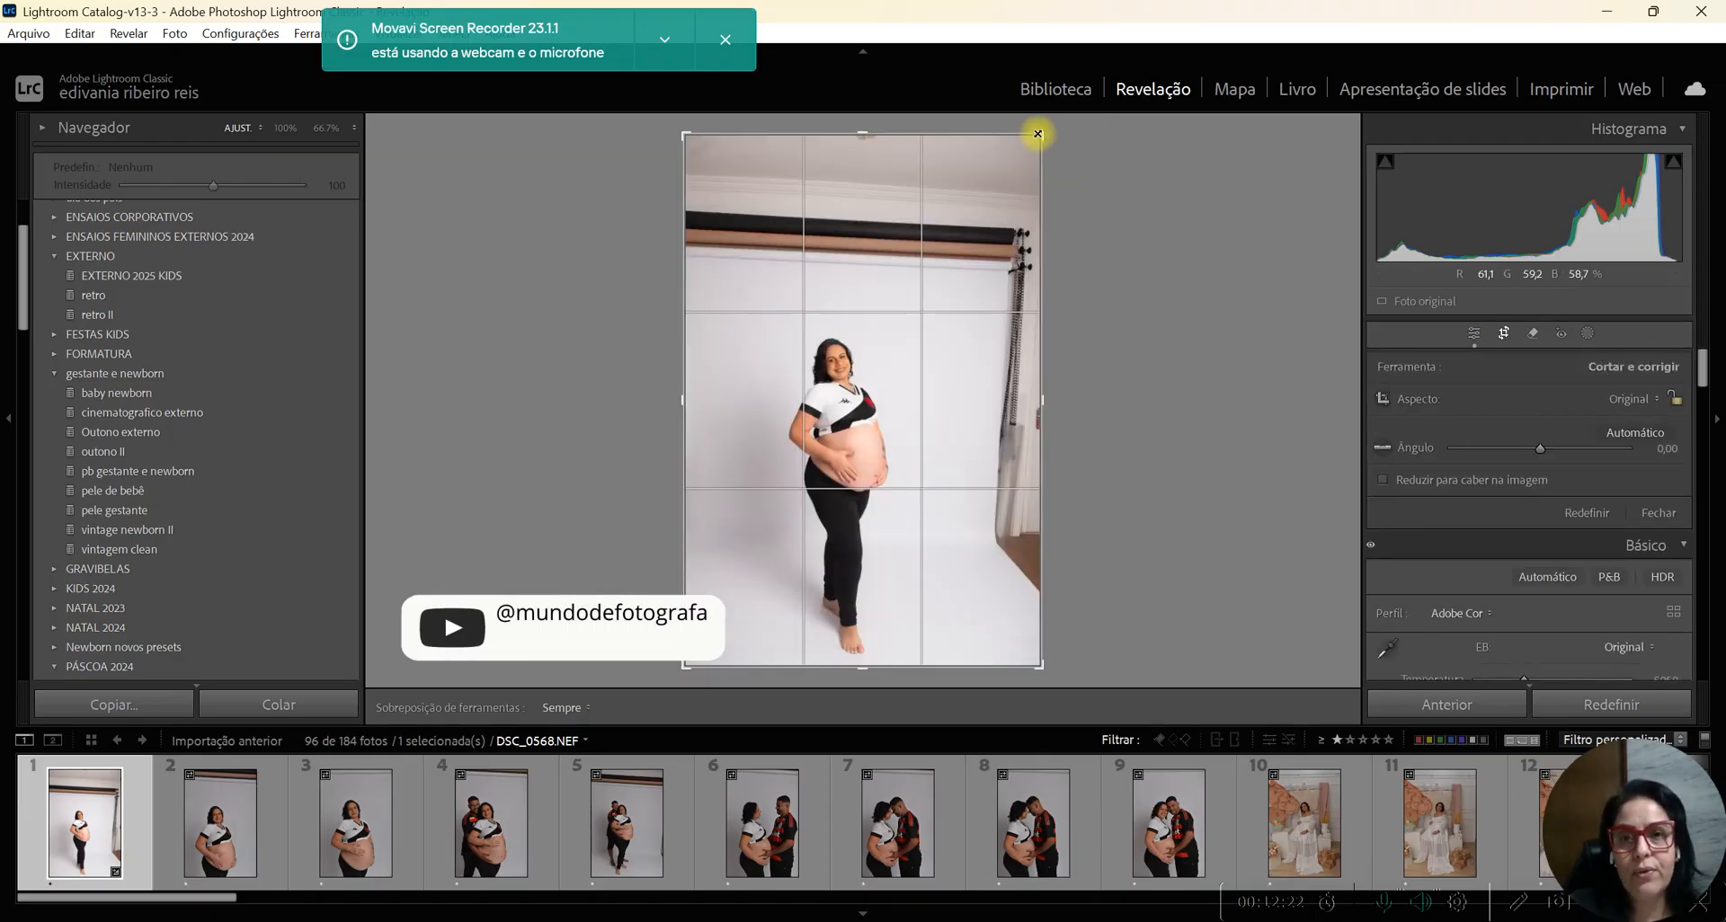
left_click_drag(1038, 133, 991, 203)
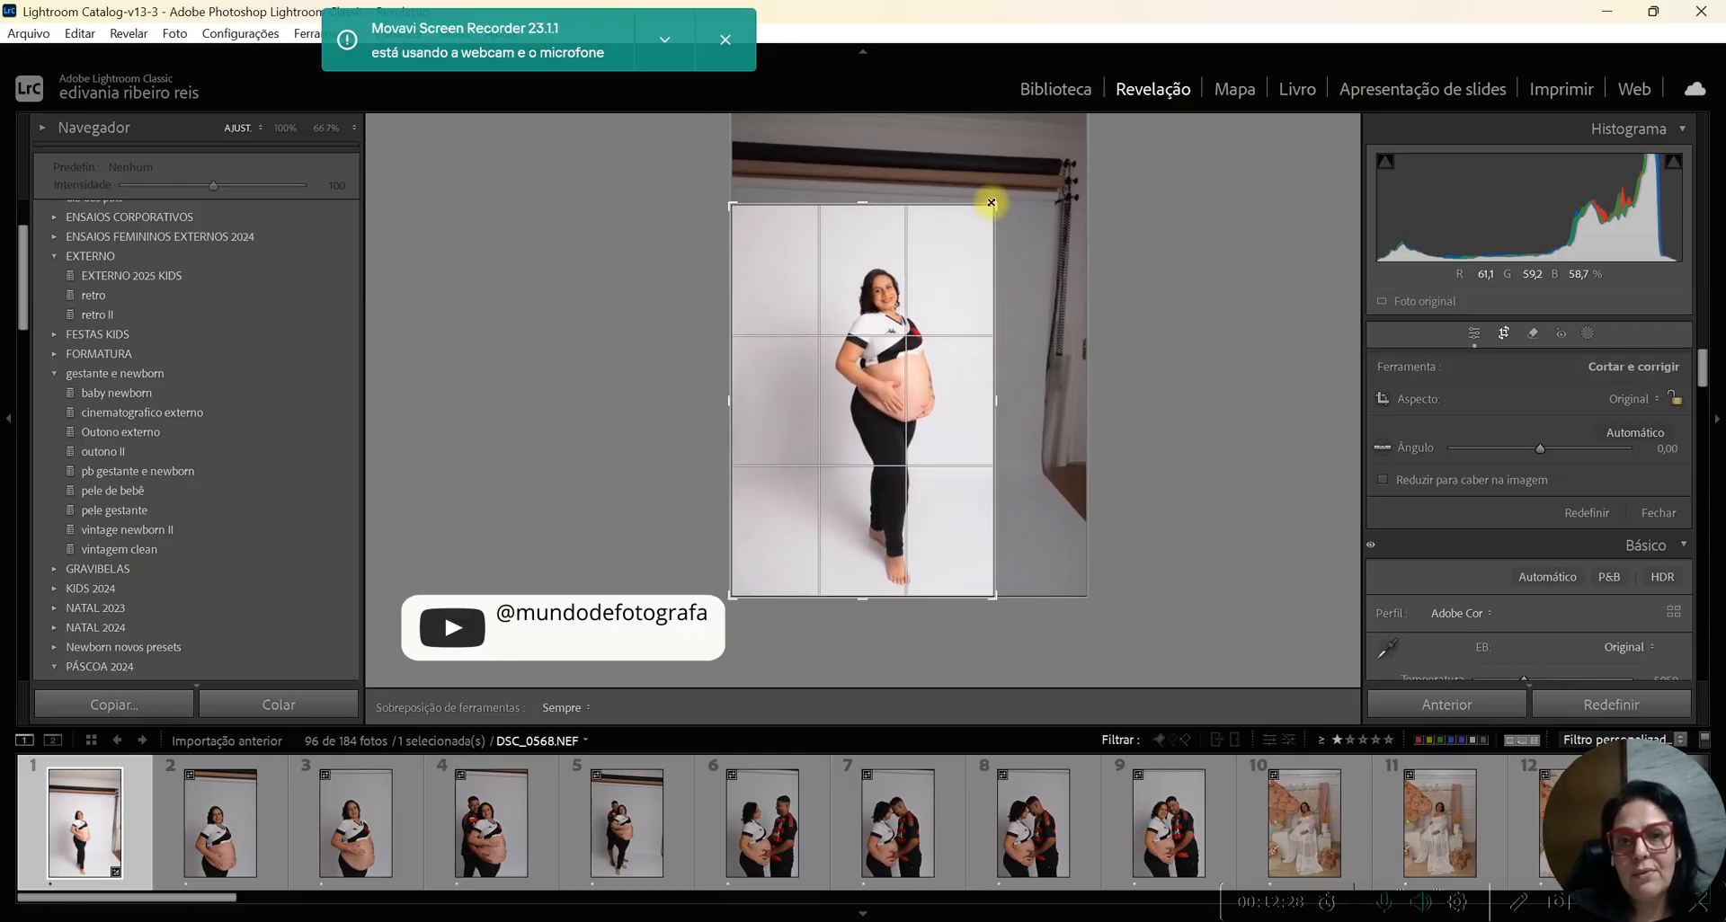
left_click_drag(678, 192, 666, 192)
key("Return")
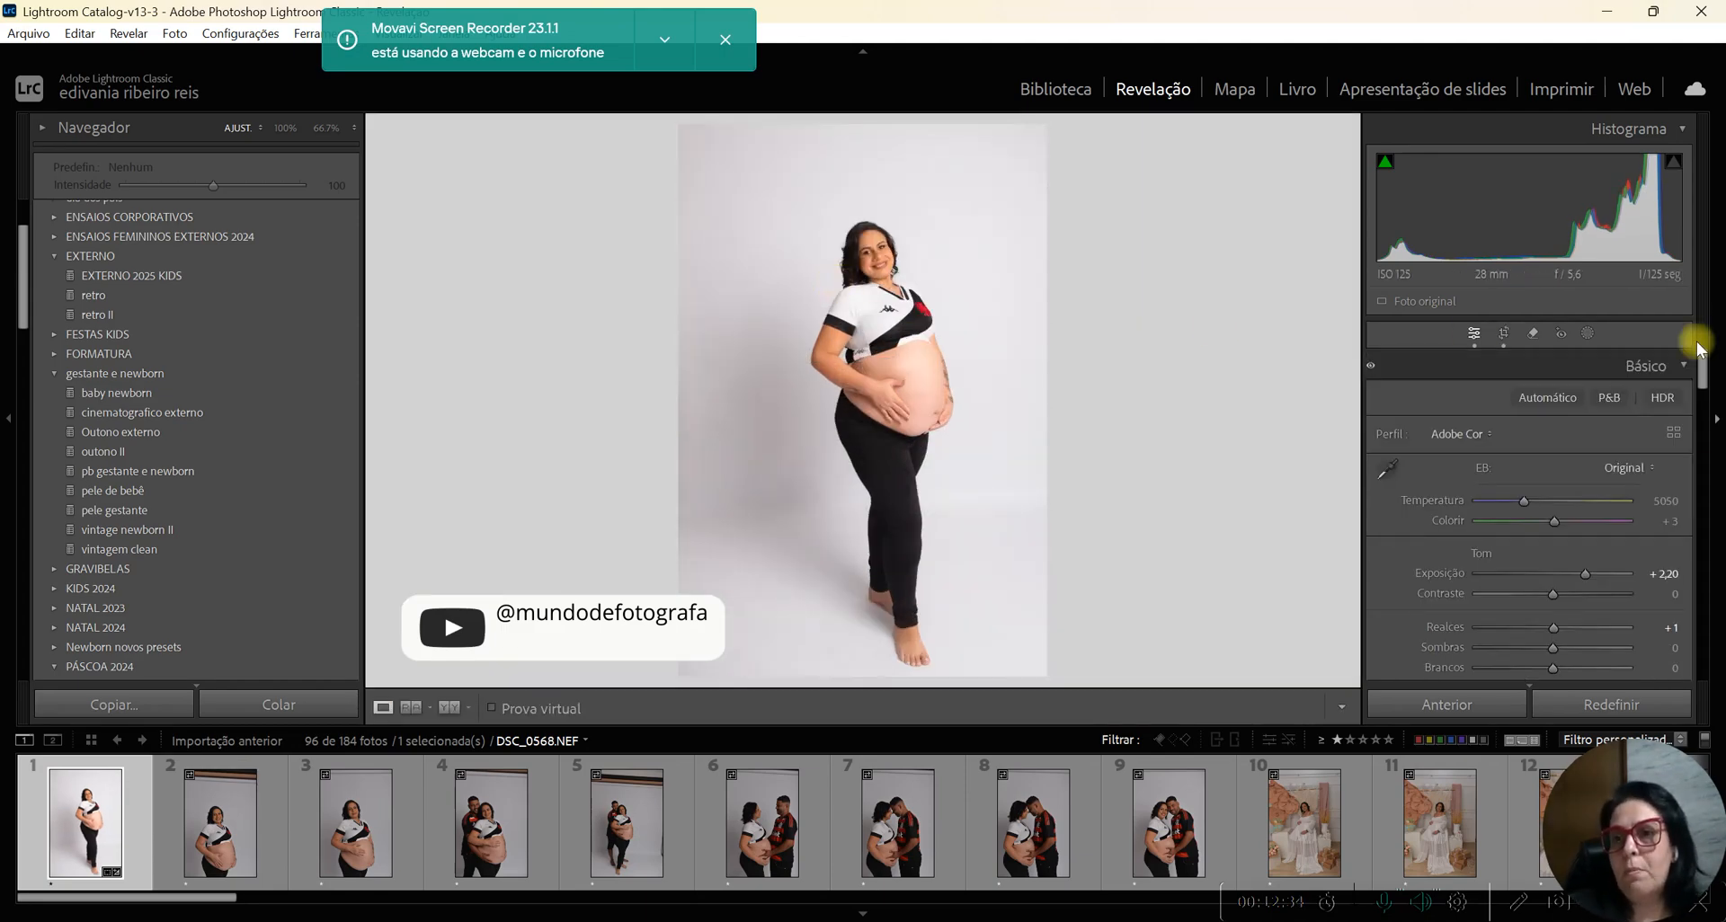
left_click(1505, 333)
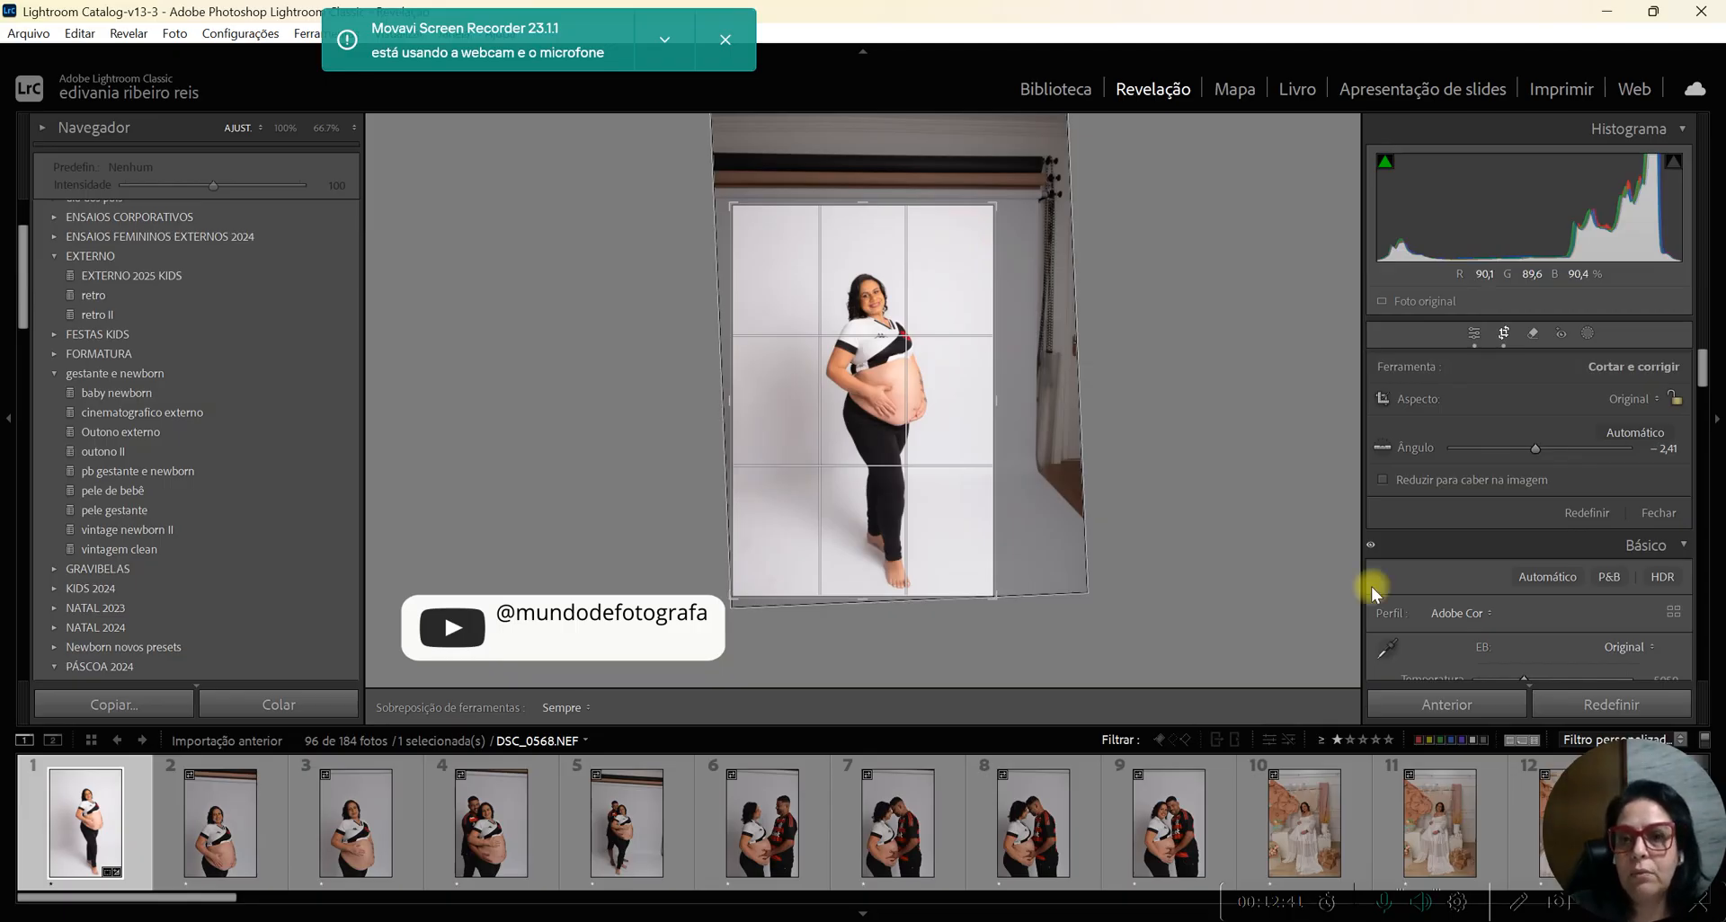
key("Return")
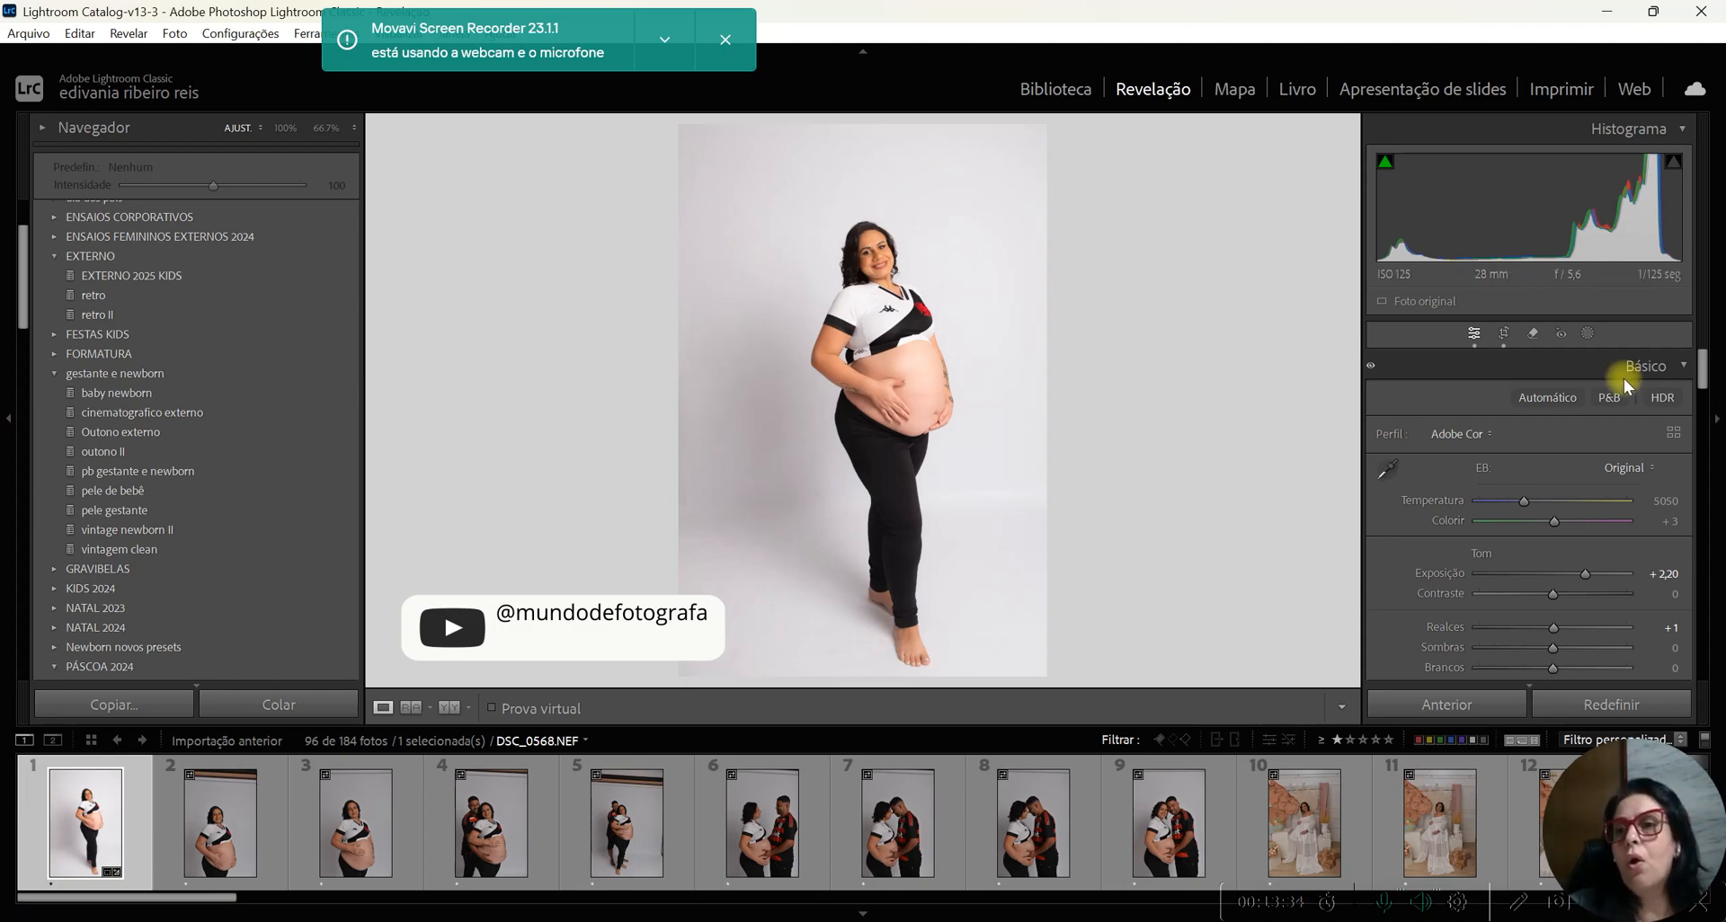
- Create a brush mask with size 7,0 and paint it over the floor beside the woman's feet
left_click(1590, 336)
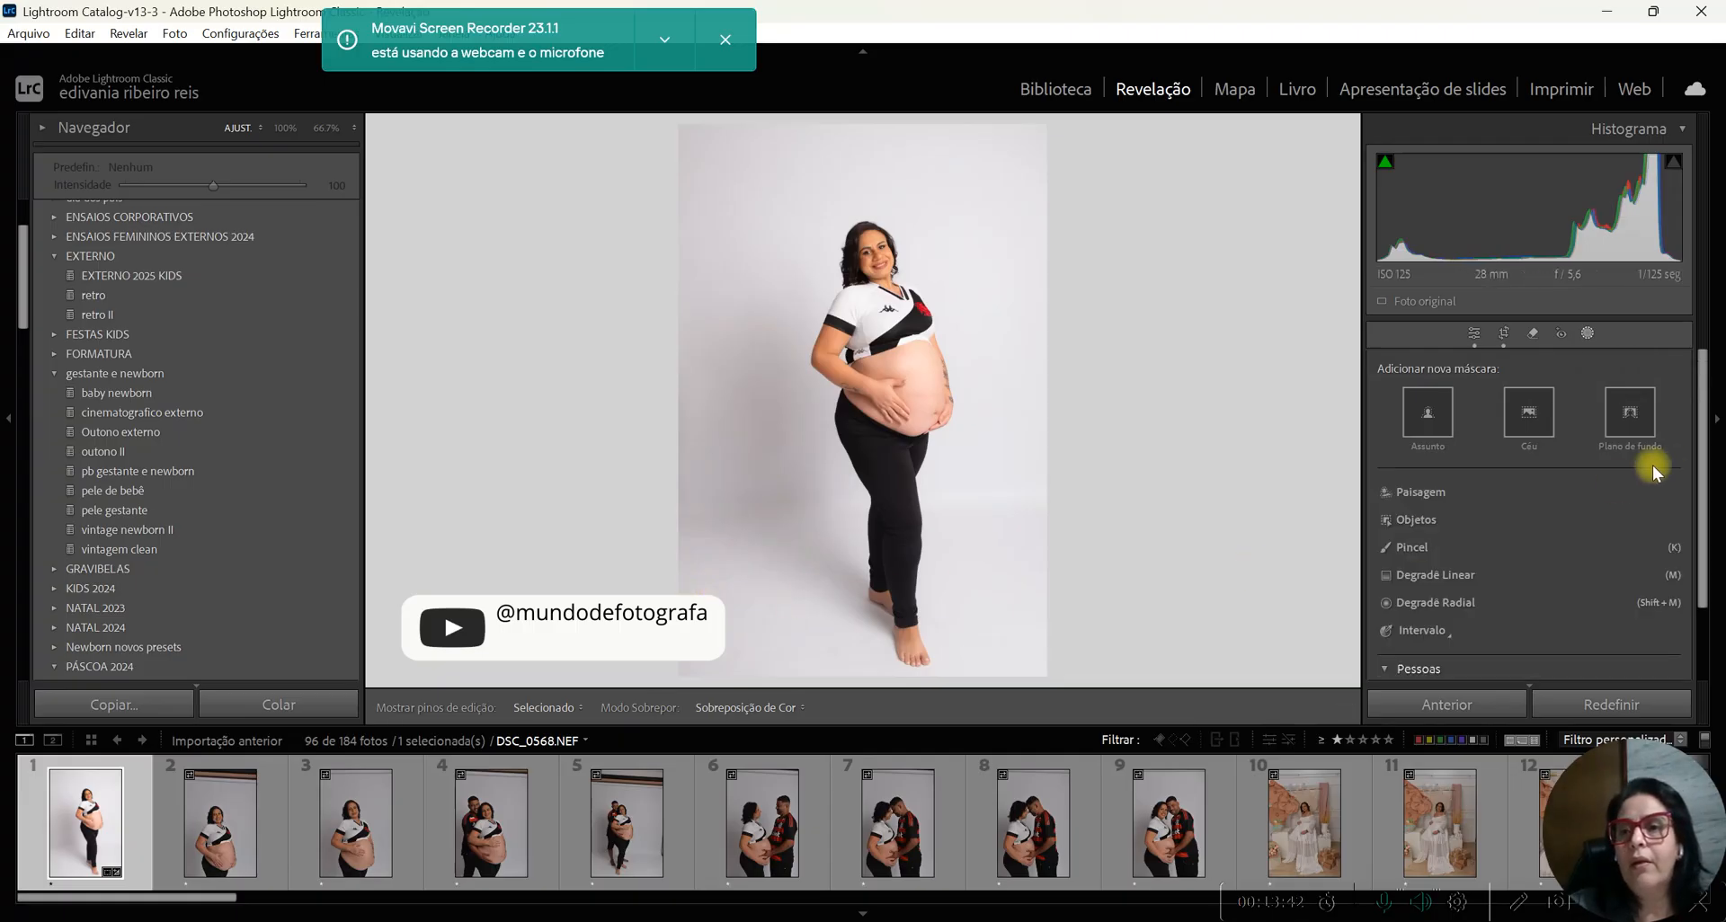
left_click(1422, 548)
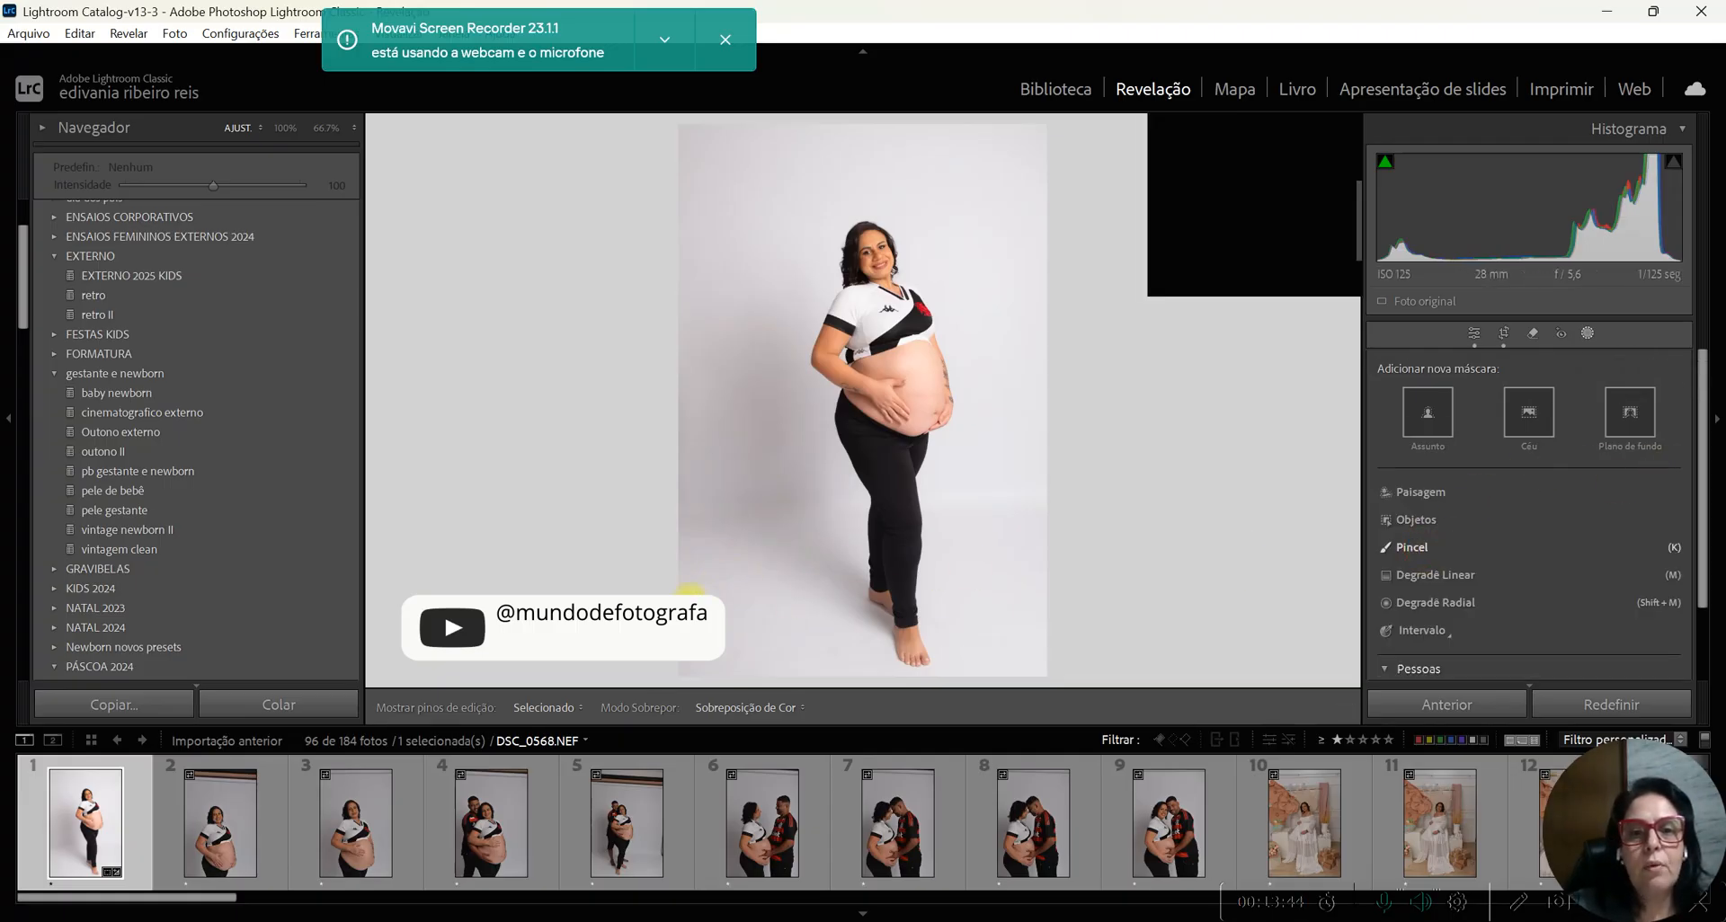
scroll(722, 598, "down", 10)
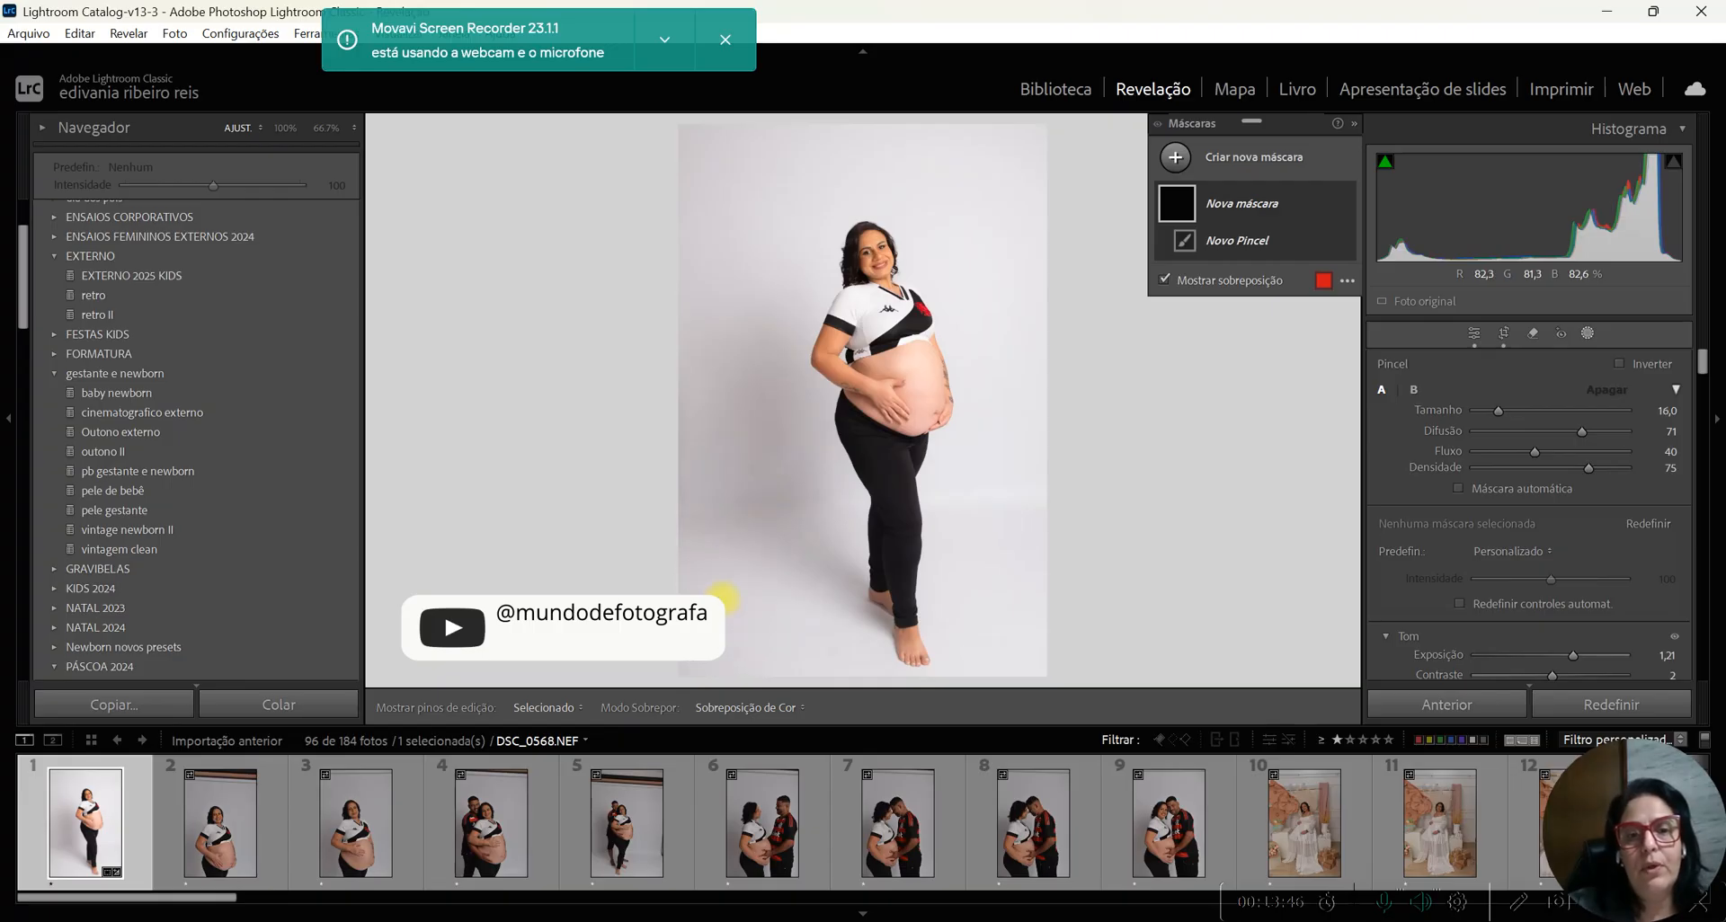
scroll(720, 598, "up", 3)
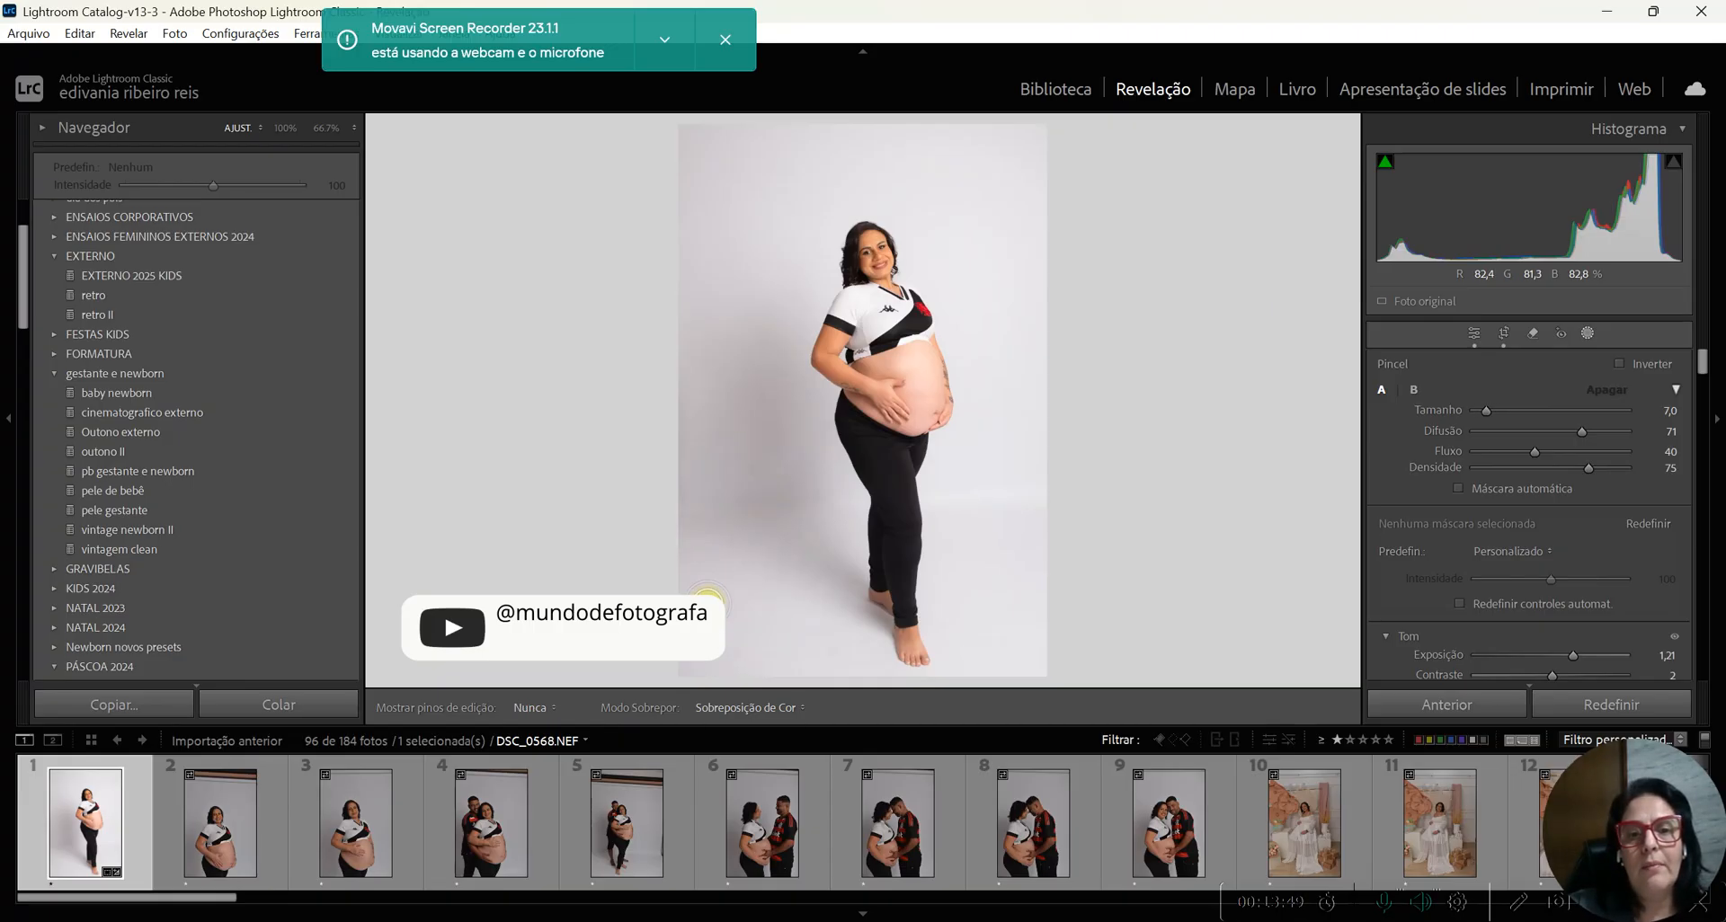
left_click_drag(840, 655, 774, 668)
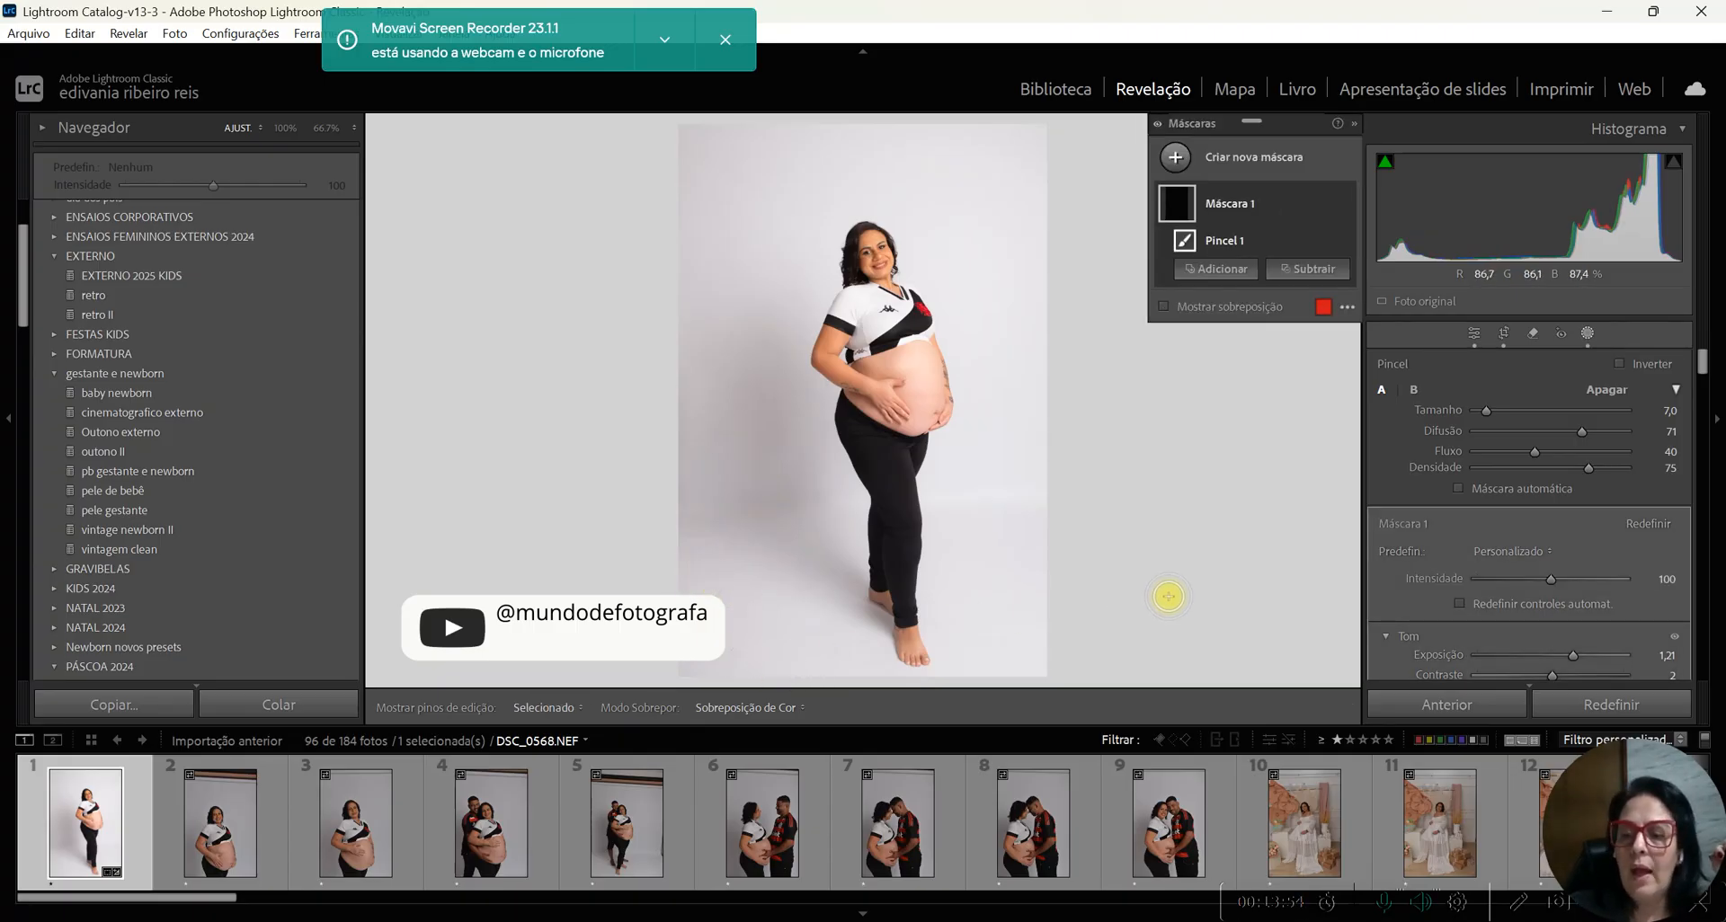
key("Escape")
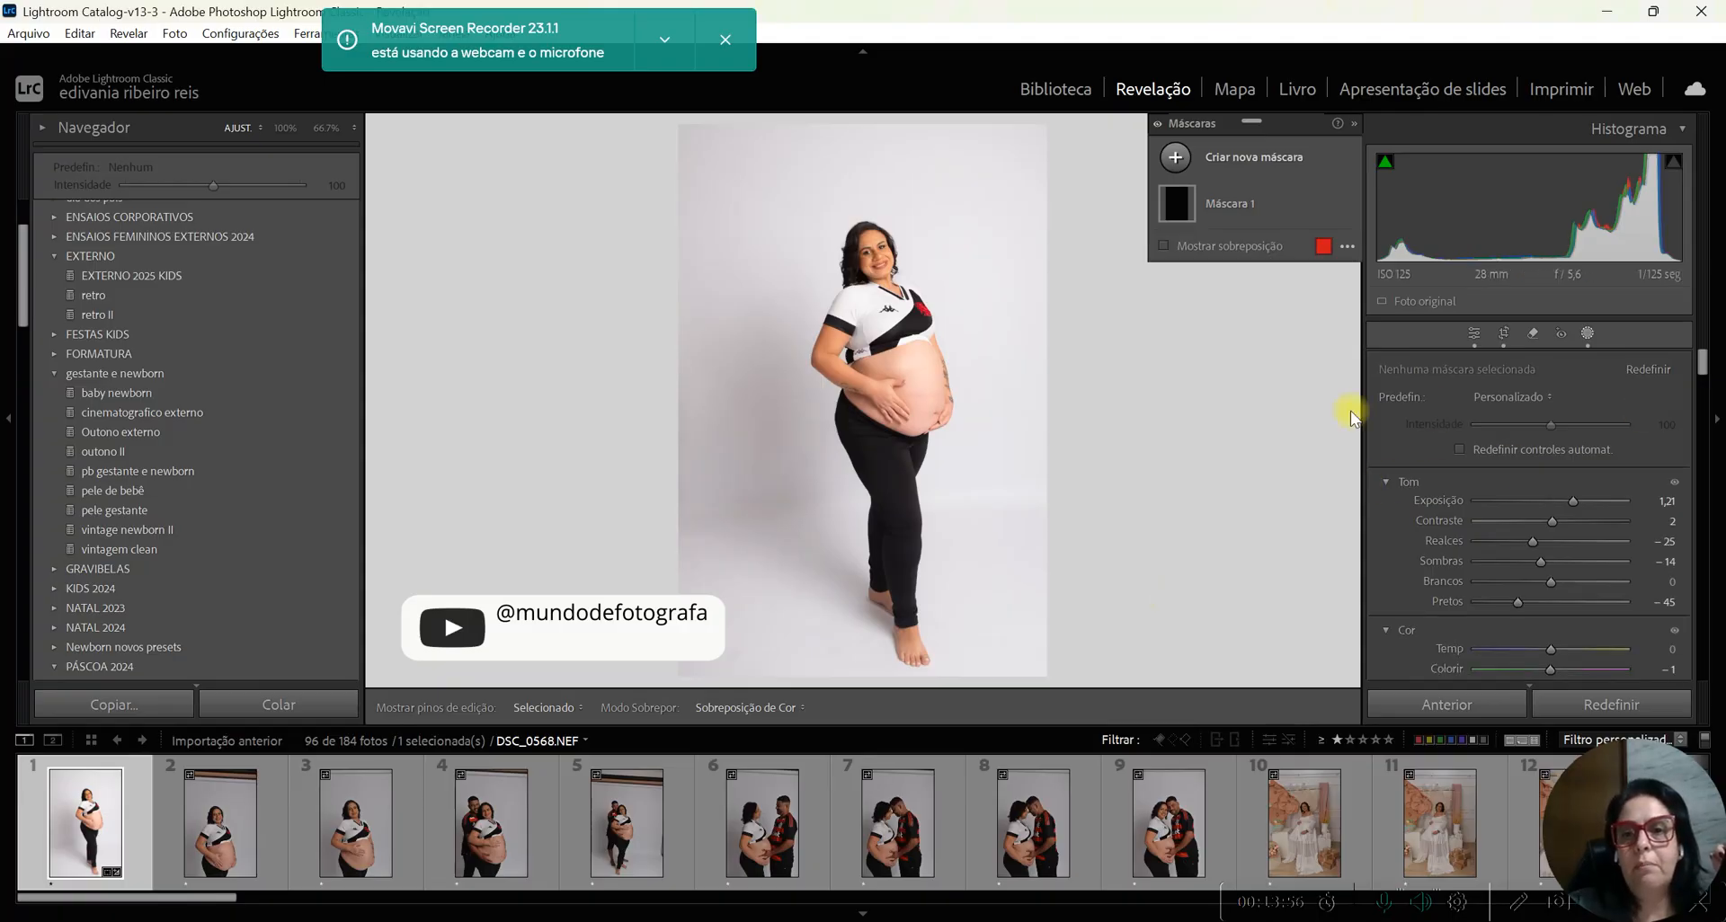
- Set the mask brush's tone adjustments to exposure 1,61 and highlights −40
left_click(1052, 436)
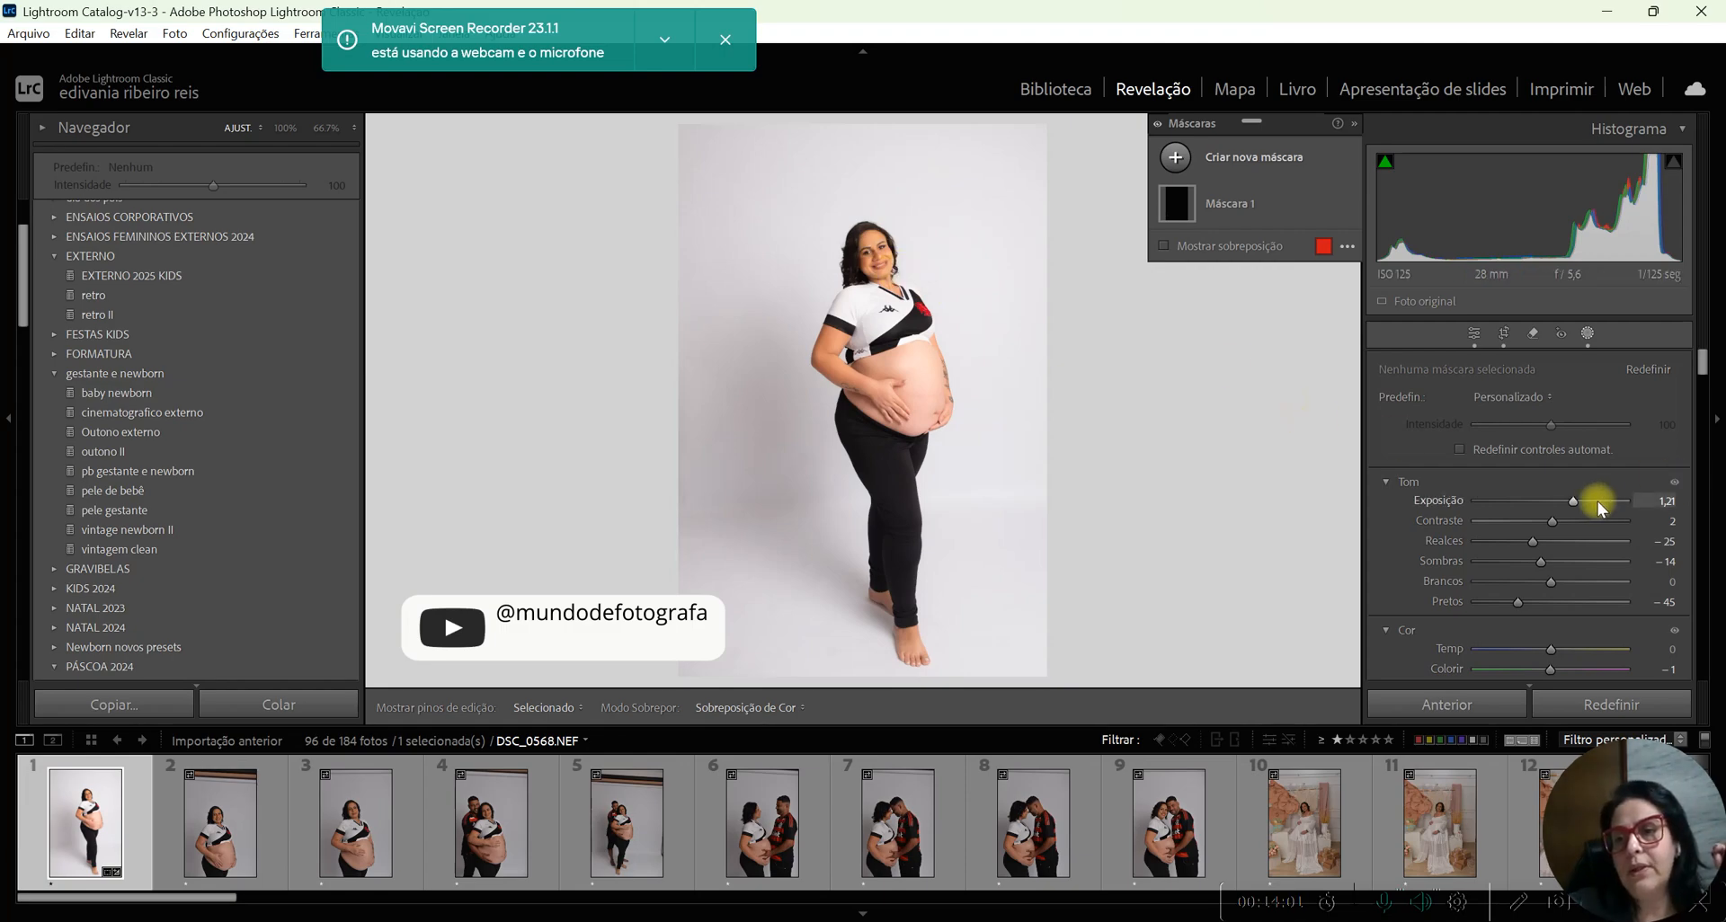
scroll(1570, 503, "up", 2)
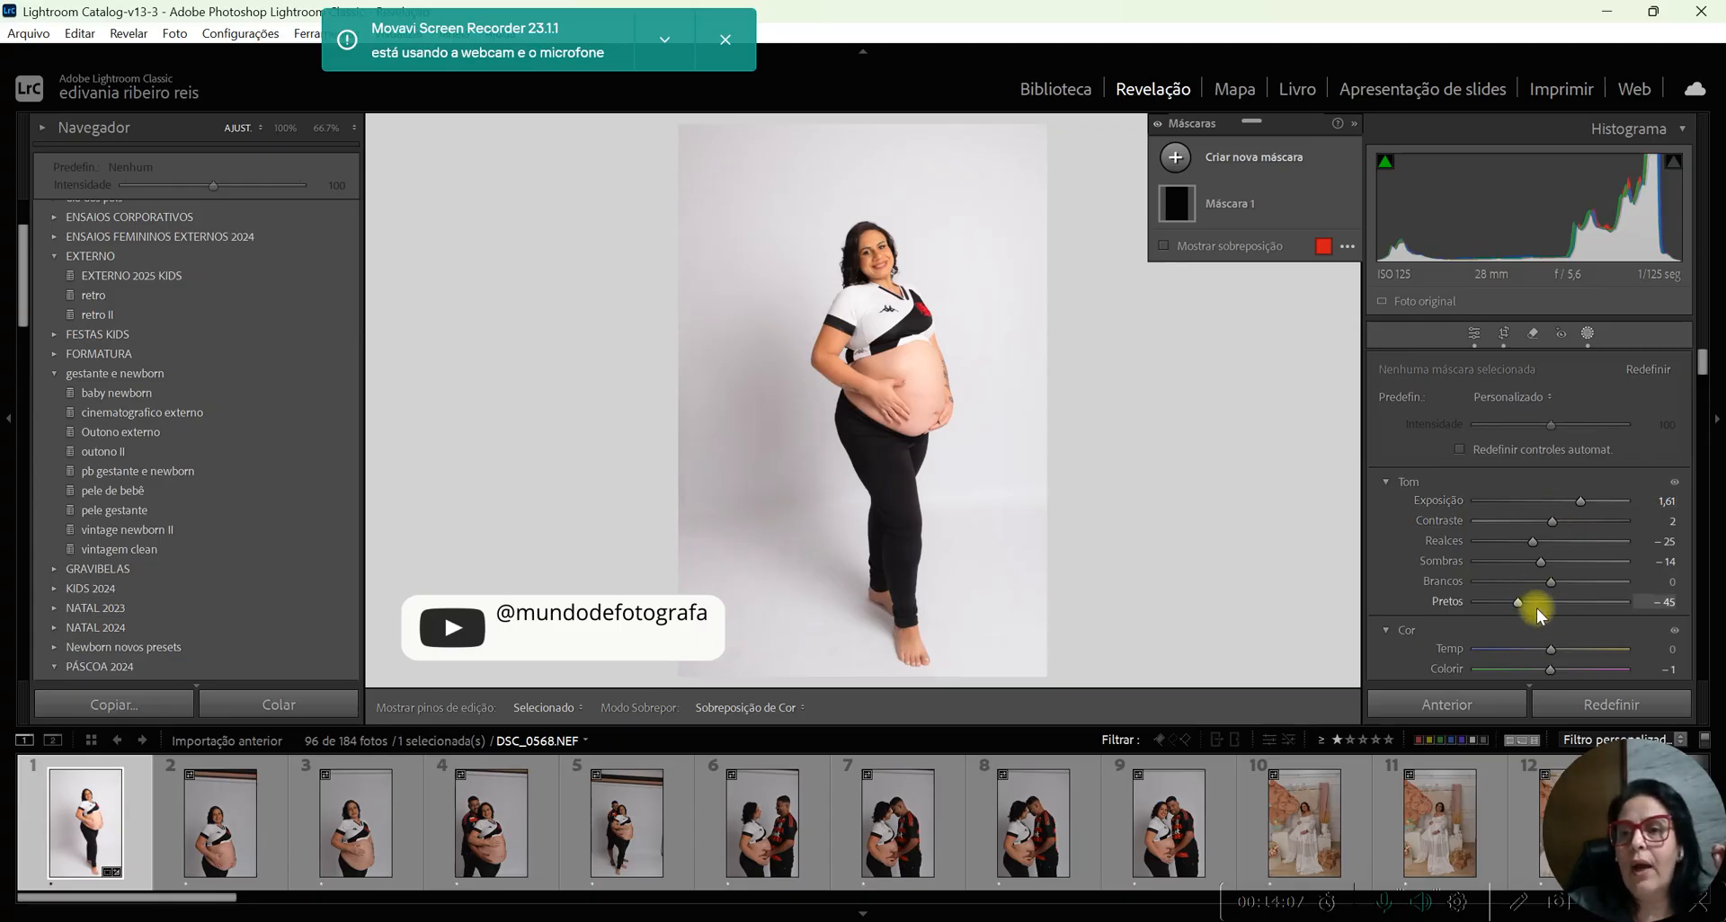
mouse_move(1700, 371)
left_mouse_down()
mouse_move(1709, 392)
mouse_move(1699, 354)
left_mouse_up()
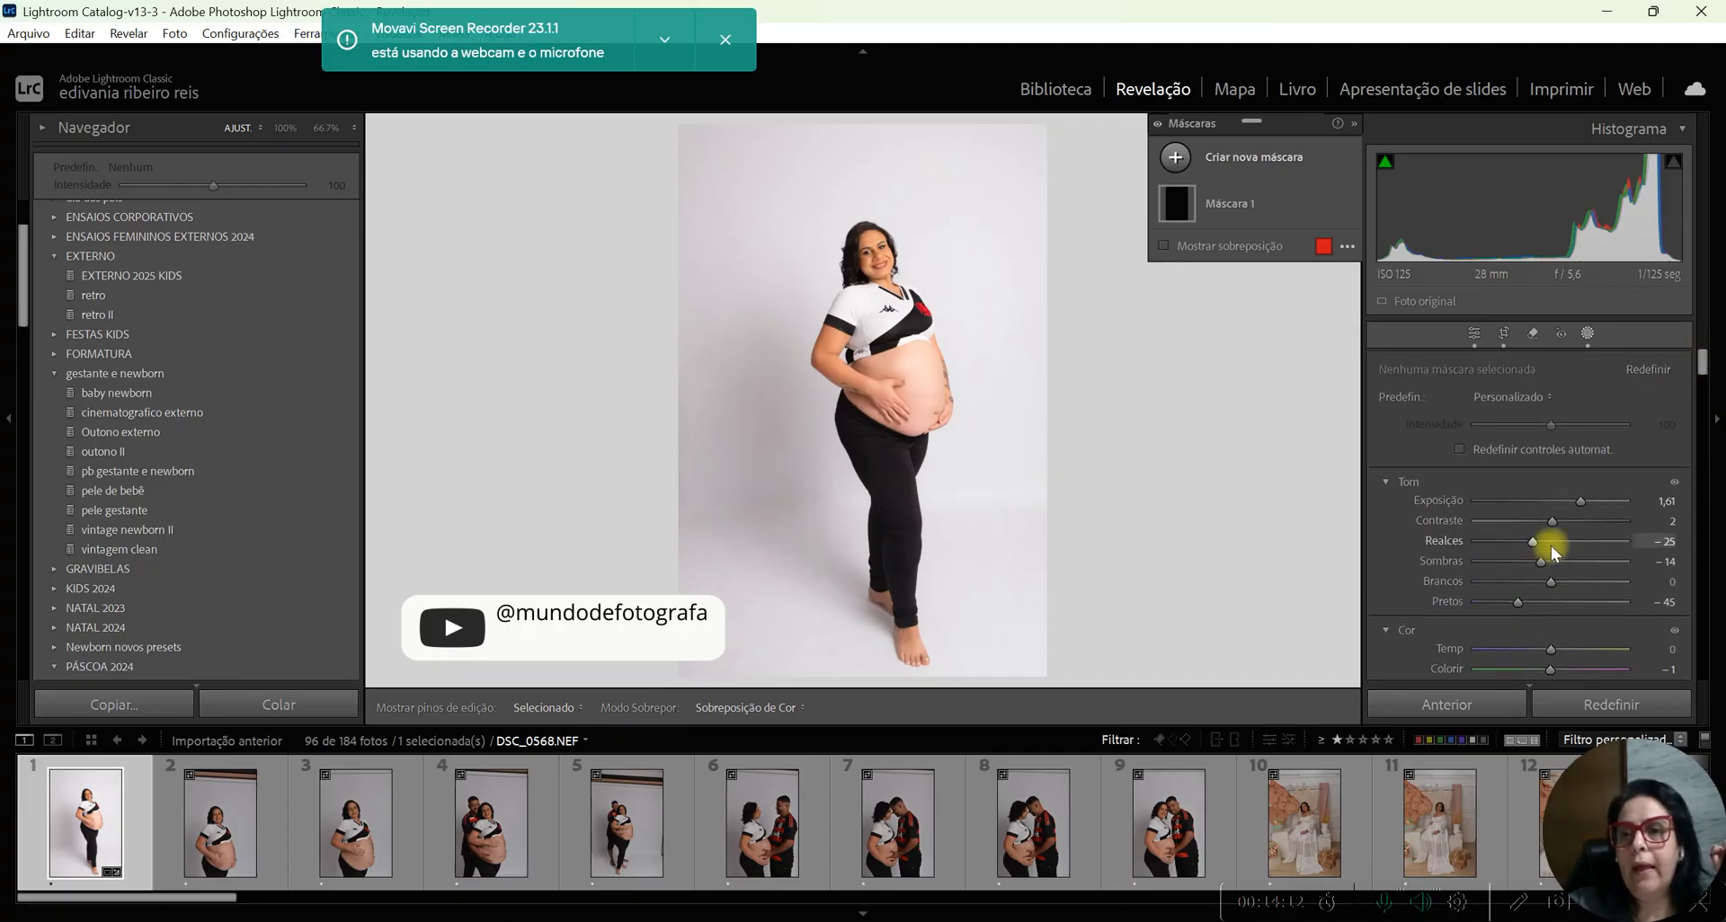
left_click_drag(1527, 541, 1519, 543)
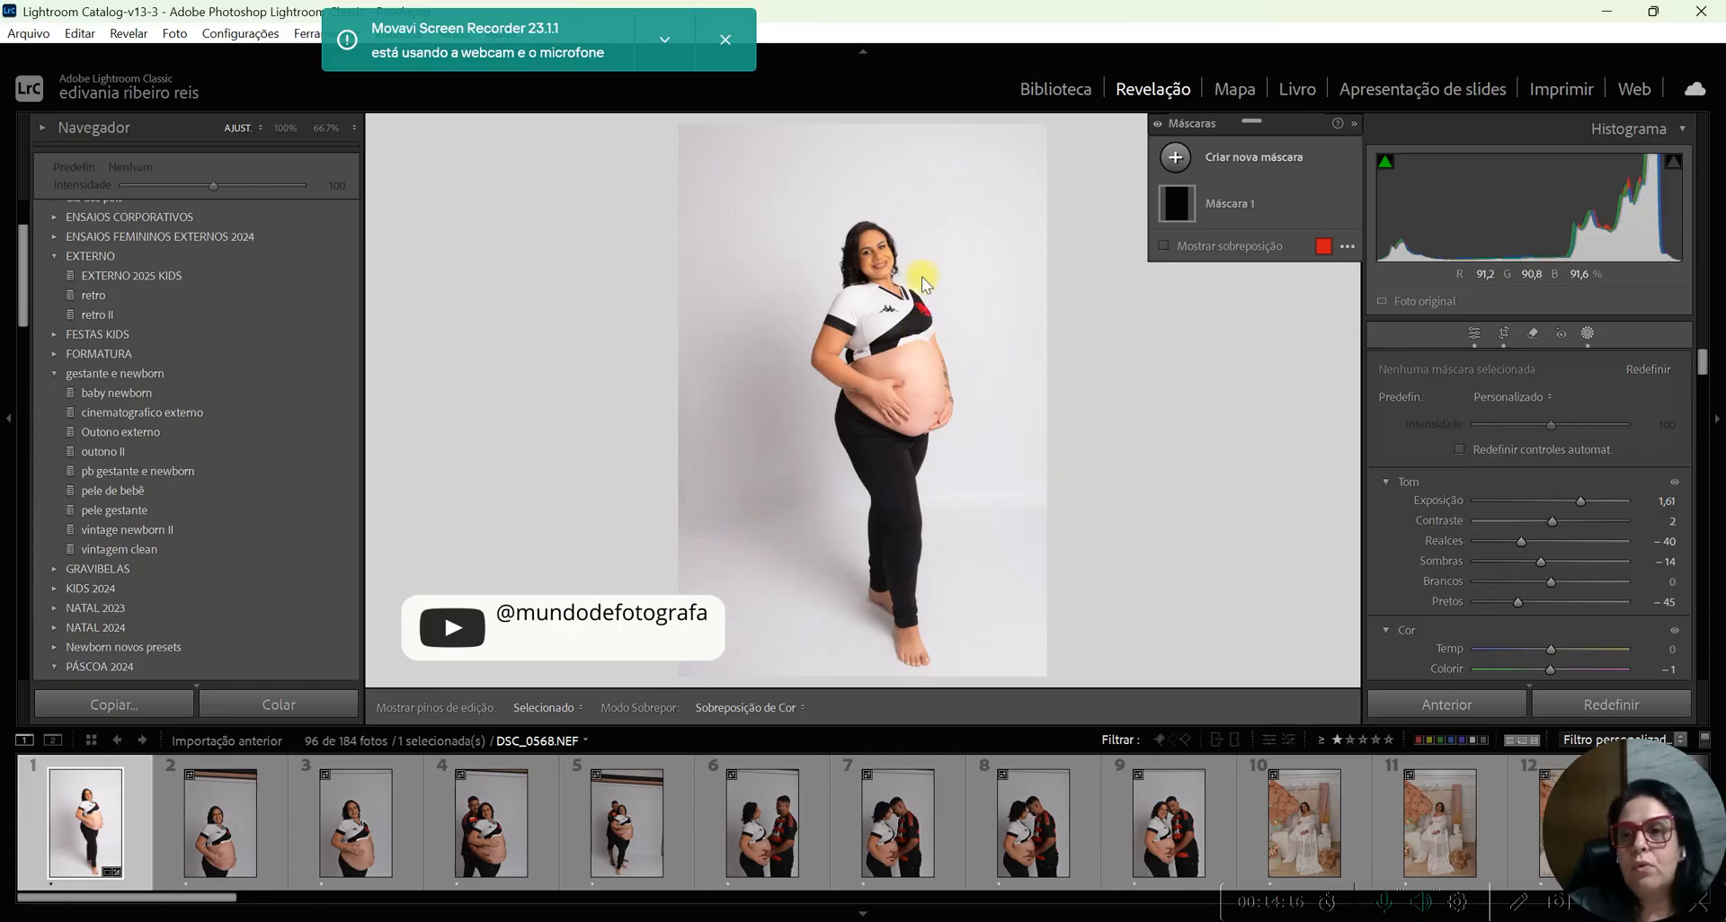